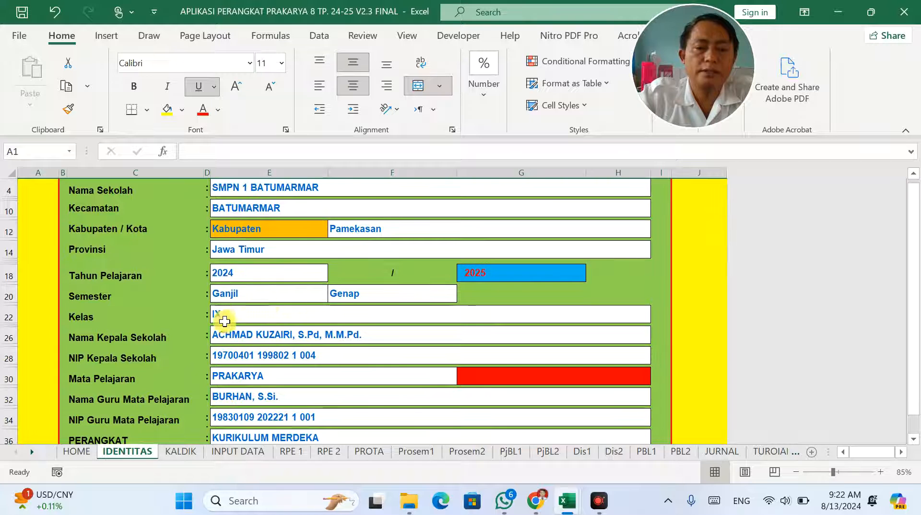
# Step: Set the Kelas field on the IDENTITAS sheet to VIII
pyautogui.click(222, 315)
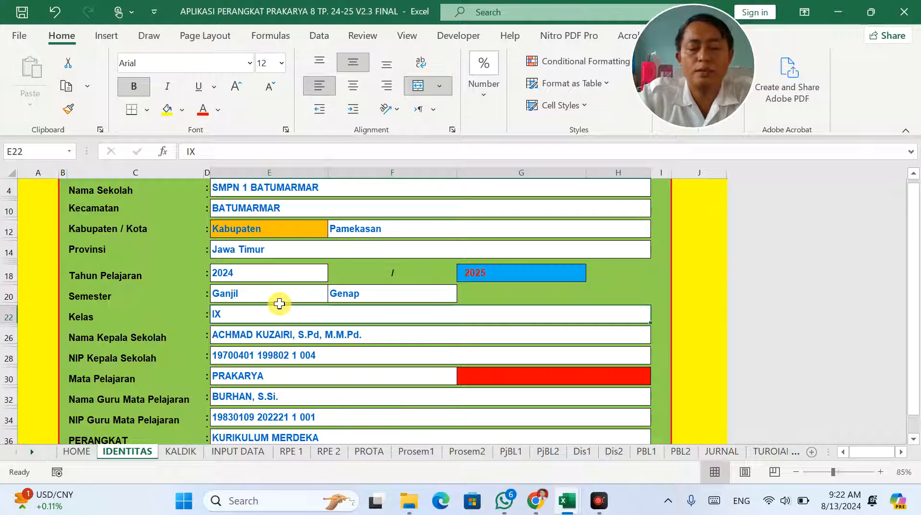
pyautogui.write('8')
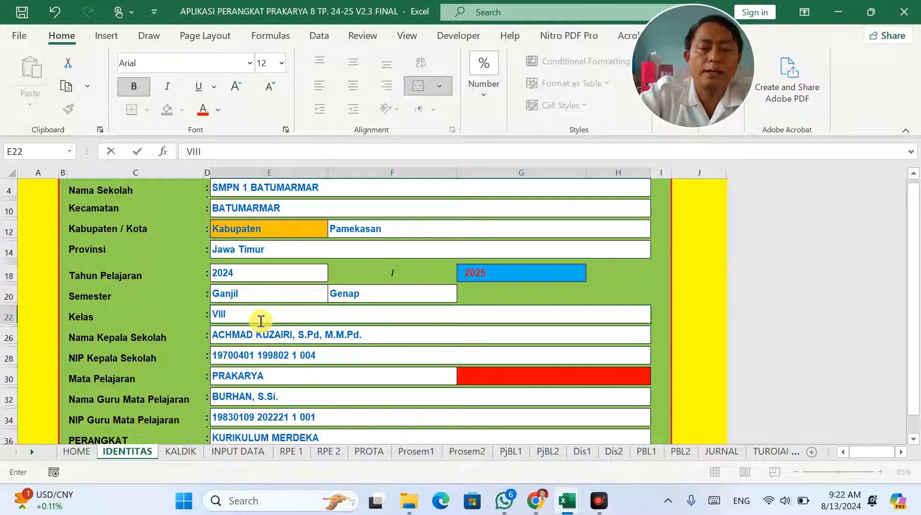
pyautogui.click(262, 376)
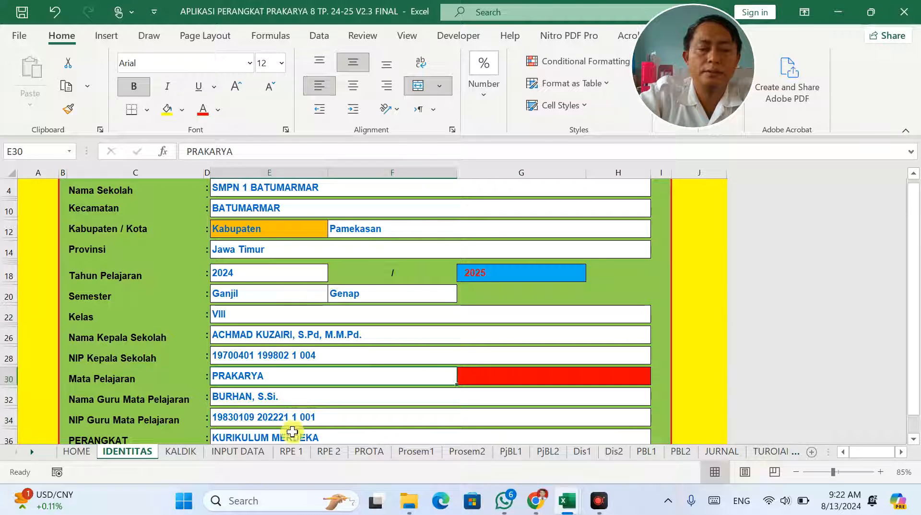
pyautogui.click(250, 399)
# Step: Return to the HOME sheet and open the INPUT DATA sheet at its beginning
pyautogui.scroll(3, 262, 249)
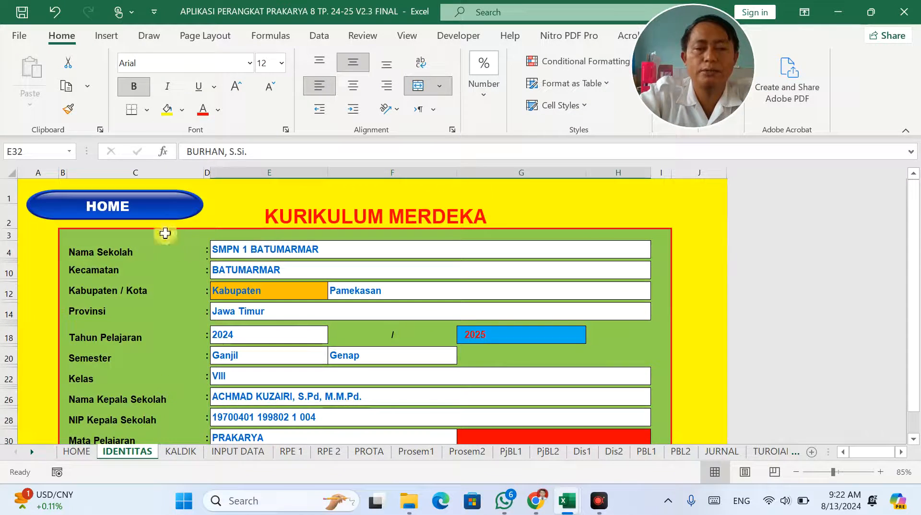
pyautogui.click(164, 211)
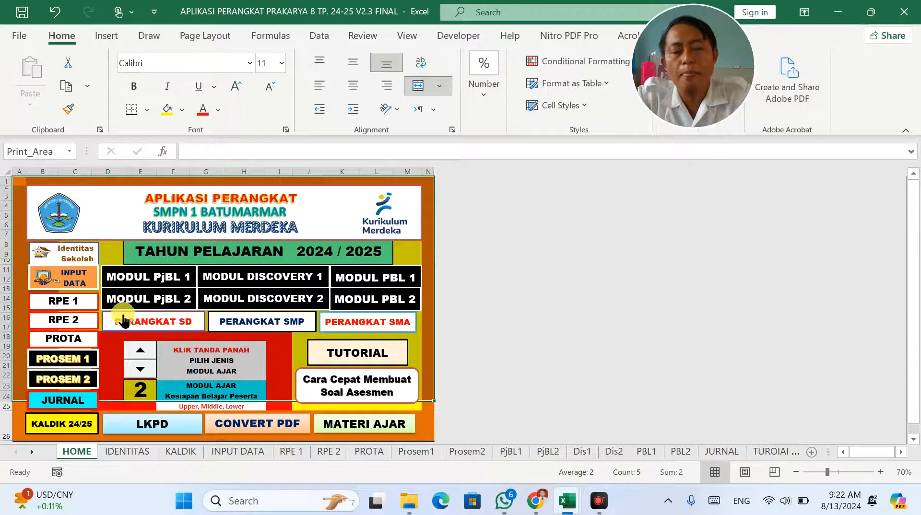
pyautogui.click(77, 281)
pyautogui.click(260, 359)
pyautogui.moveTo(39, 343); pyautogui.dragTo(137, 394)
pyautogui.scroll(10, 336, 317)
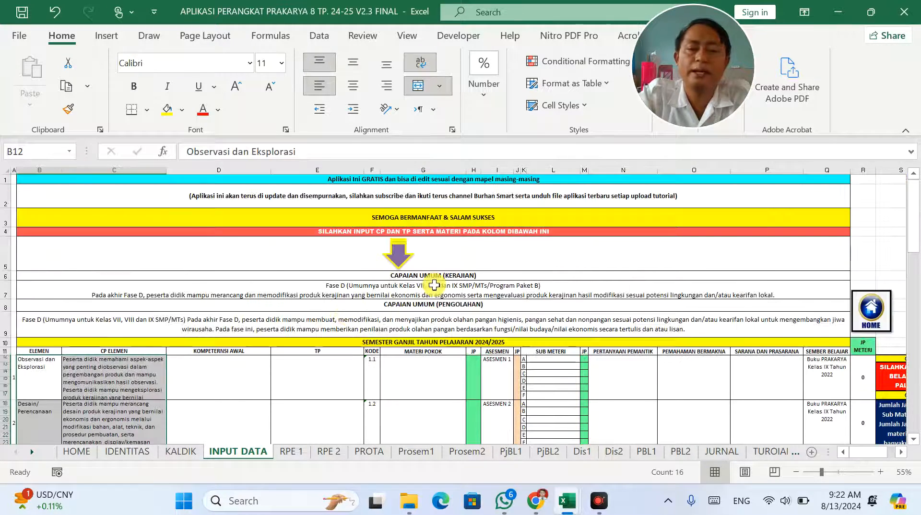
# Step: Move the down-arrow shape in row 5 slightly to the right, above the CAPAIAN UMUM (KERAJIAN) heading
pyautogui.moveTo(410, 254); pyautogui.dragTo(448, 255)
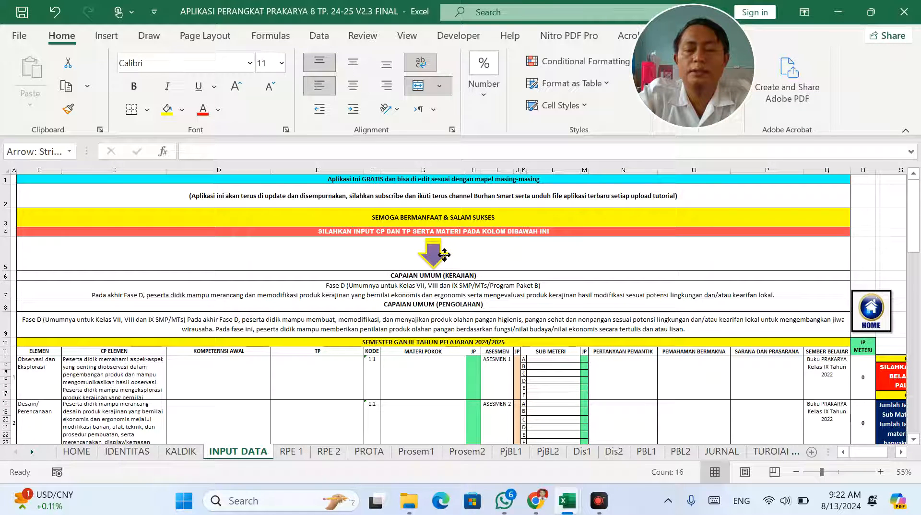
pyautogui.moveTo(445, 255); pyautogui.dragTo(446, 254)
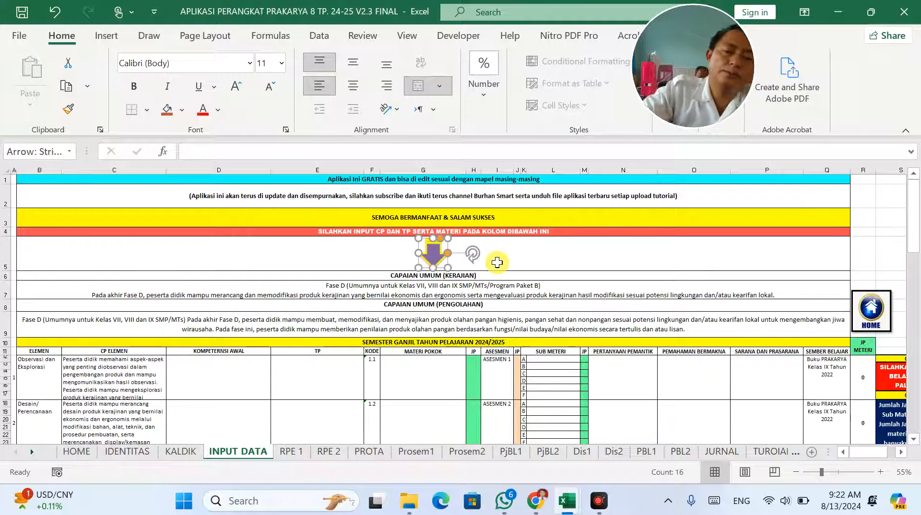
pyautogui.click(468, 292)
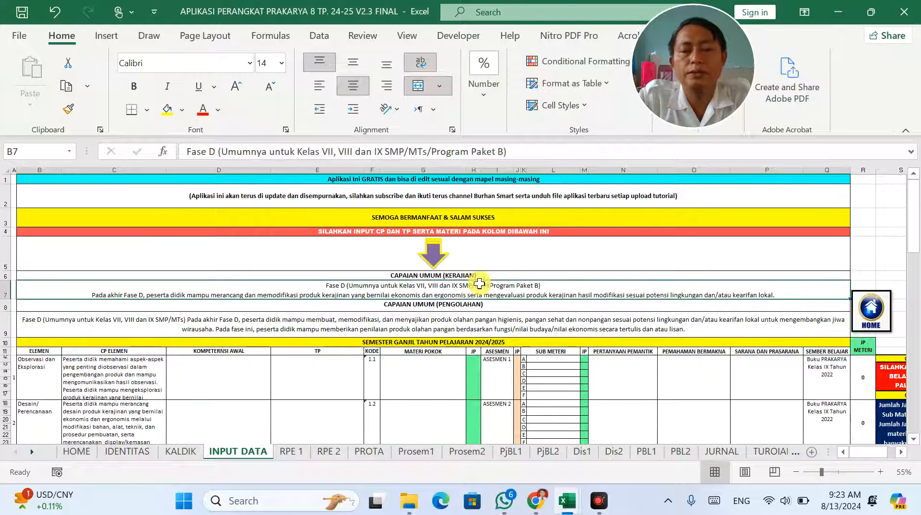
# Step: Review the Kerajian and Pengolahan CAPAIAN UMUM texts and the ELEMEN and CP ELEMEN entries for the Ganjil semester
pyautogui.click(489, 305)
pyautogui.click(470, 277)
pyautogui.click(472, 292)
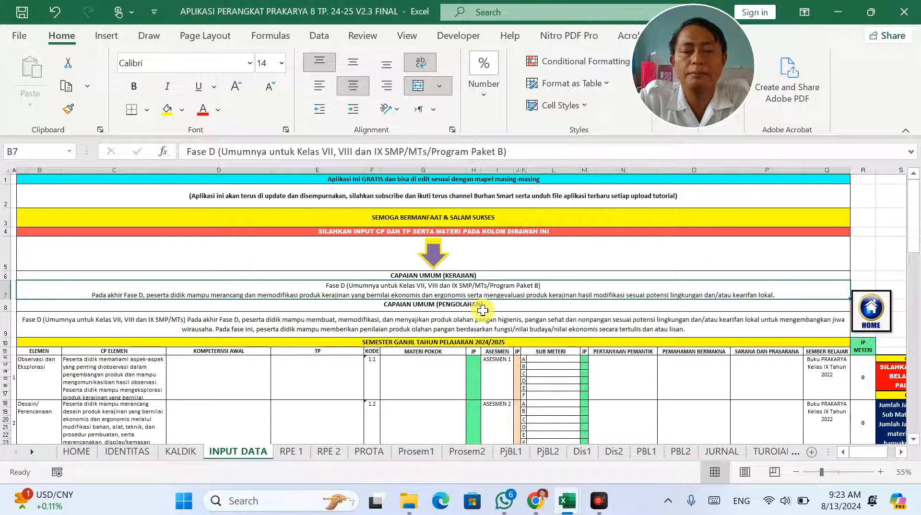
pyautogui.click(480, 306)
pyautogui.click(483, 294)
pyautogui.click(485, 324)
pyautogui.click(482, 292)
pyautogui.click(484, 319)
pyautogui.click(483, 288)
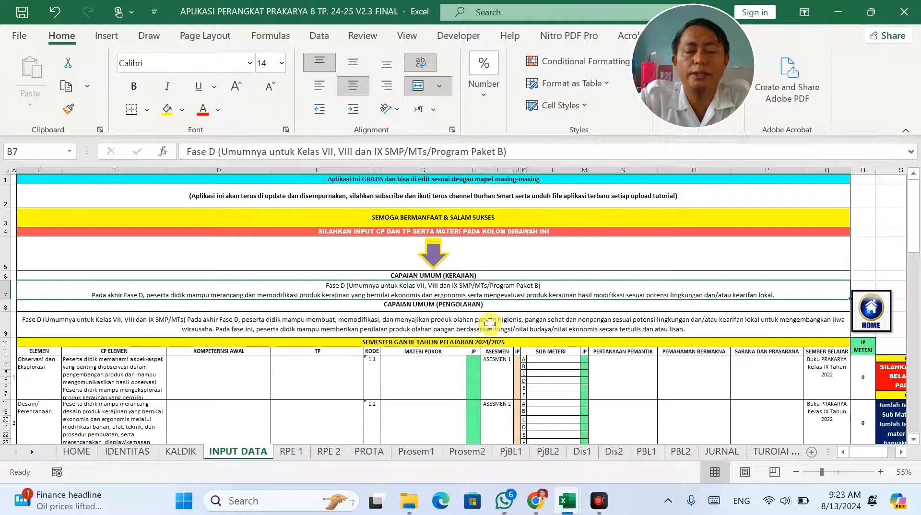
pyautogui.click(490, 324)
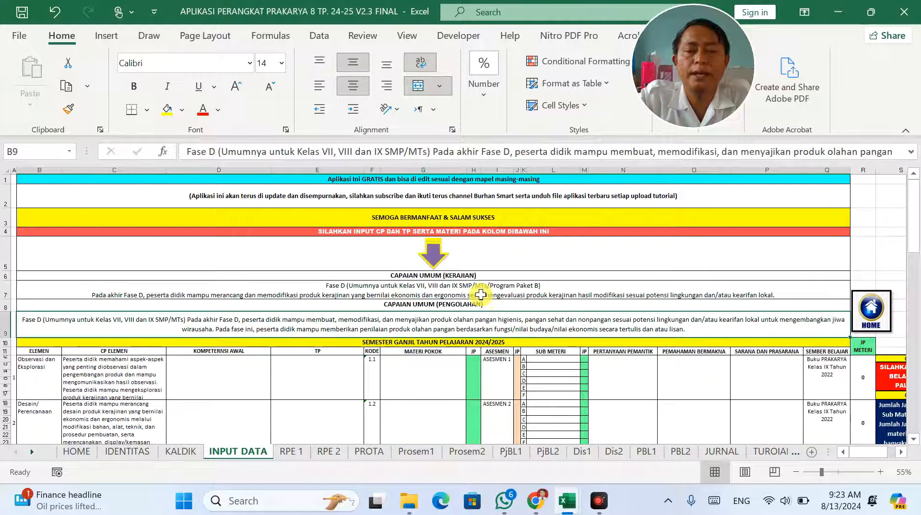
pyautogui.click(481, 295)
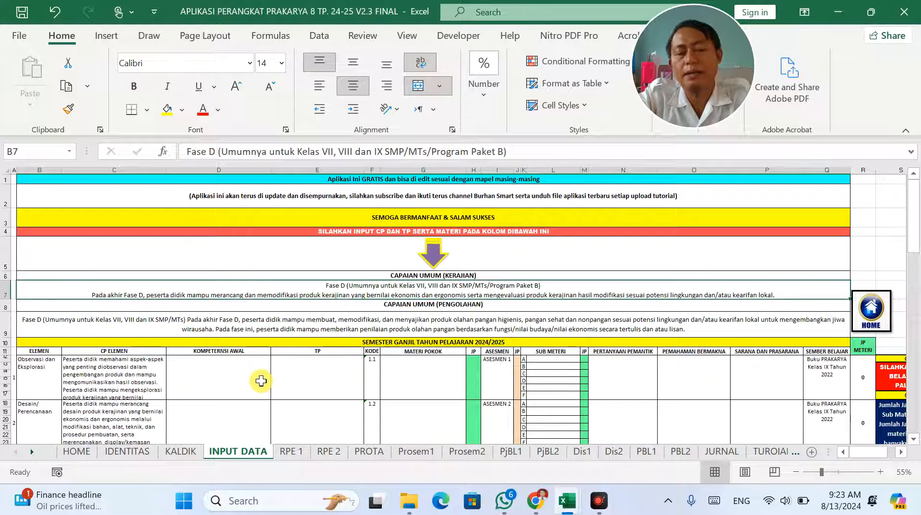
pyautogui.click(422, 321)
pyautogui.click(469, 305)
pyautogui.click(469, 277)
pyautogui.click(475, 306)
pyautogui.click(467, 277)
pyautogui.click(470, 305)
pyautogui.scroll(-3, 166, 364)
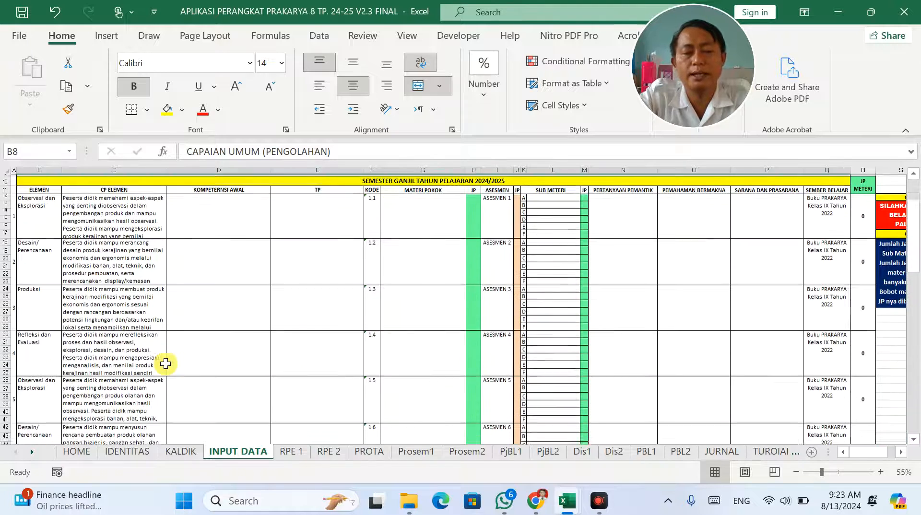
pyautogui.moveTo(30, 221); pyautogui.dragTo(102, 436)
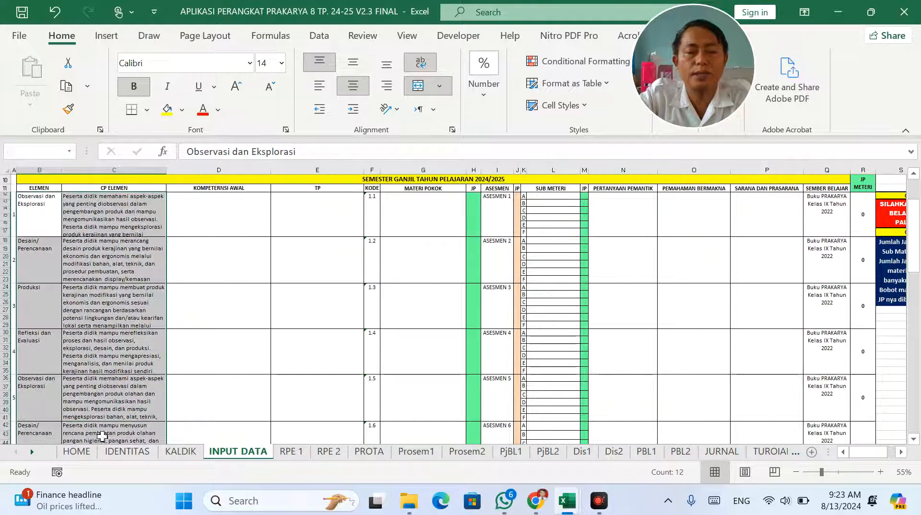
pyautogui.scroll(5, 267, 319)
pyautogui.click(223, 378)
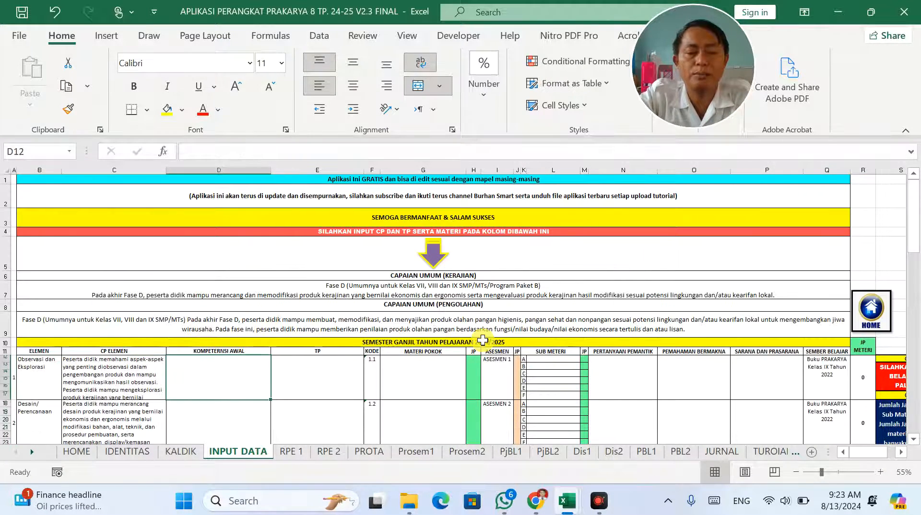
# Step: Switch to the Pemetaan Materi Prakarya workbook and copy the grade 8 Ganjil topic text "Kerajinan limbah organik"
pyautogui.moveTo(564, 511)
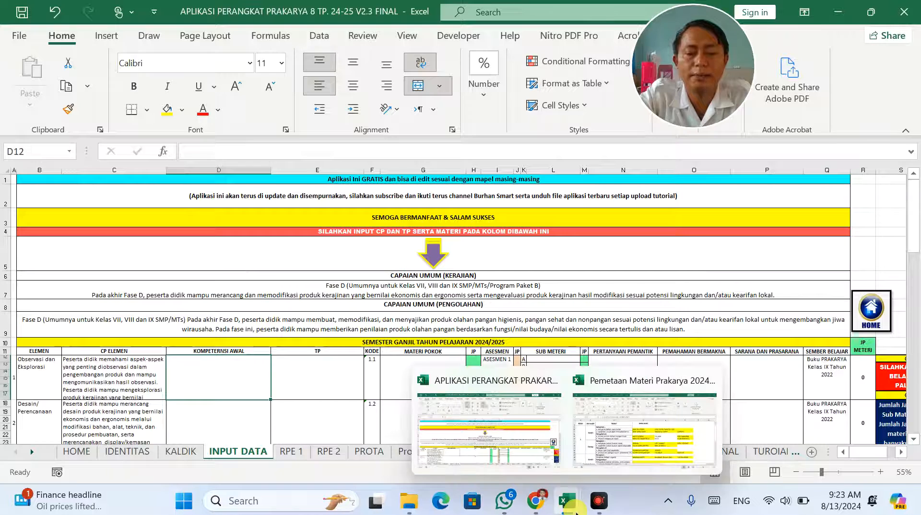
pyautogui.click(624, 439)
pyautogui.scroll(-3, 312, 274)
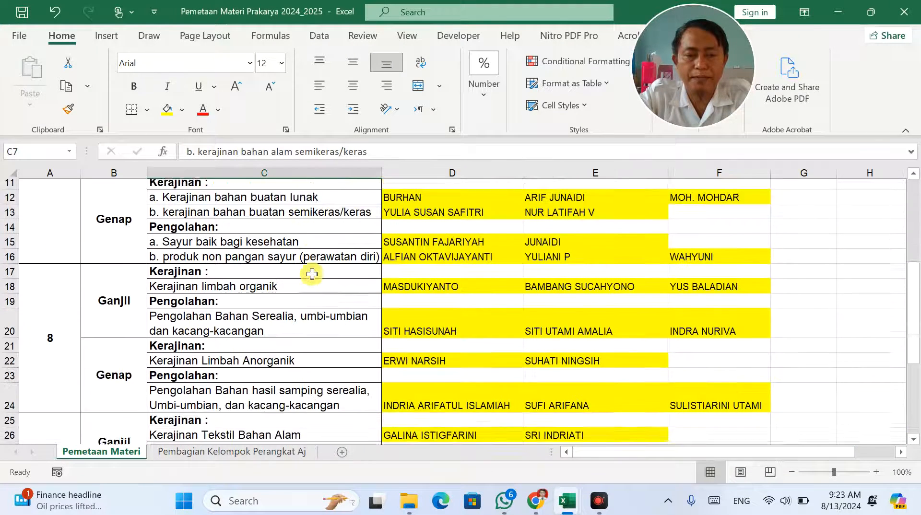
pyautogui.click(189, 261)
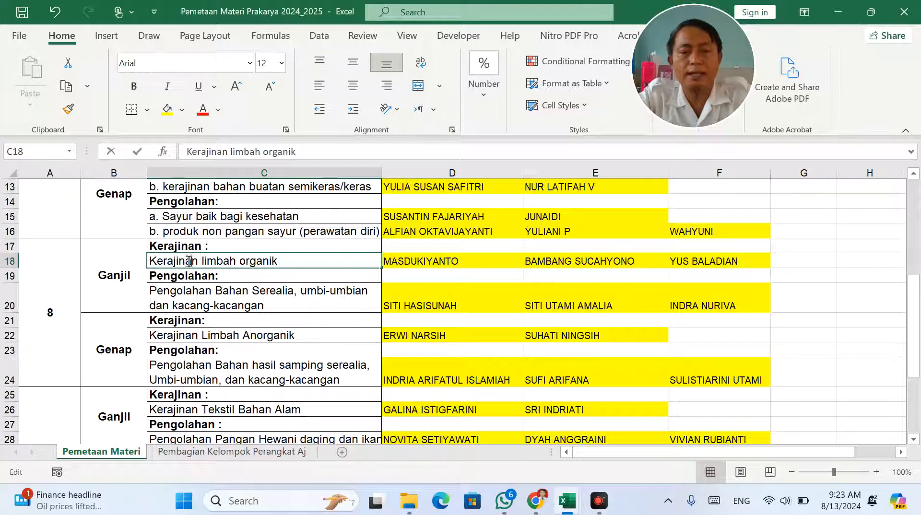
pyautogui.hotkey('shift', 'Home')
pyautogui.hotkey('ctrl', 'c')
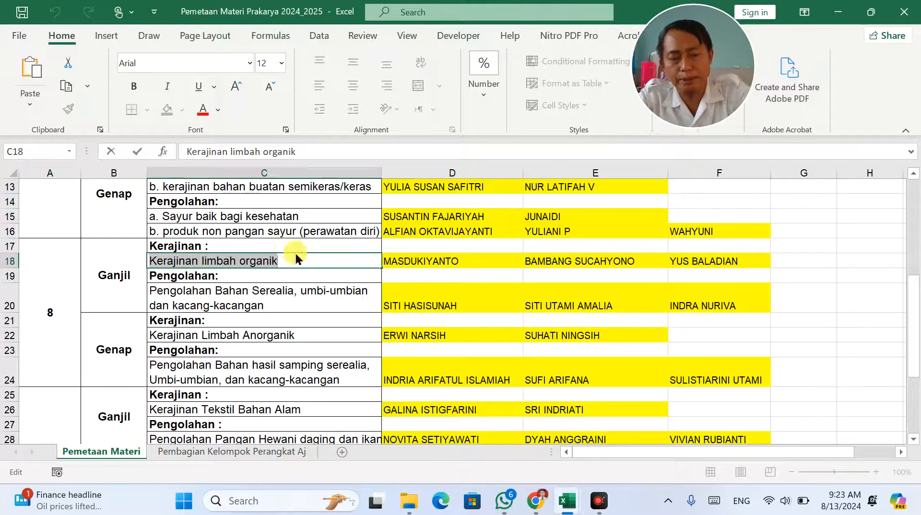
# Step: Return to the INPUT DATA sheet and paste the copied topic into the MATERI POKOK cell for code 1.1
pyautogui.hotkey('alt', 'Tab')
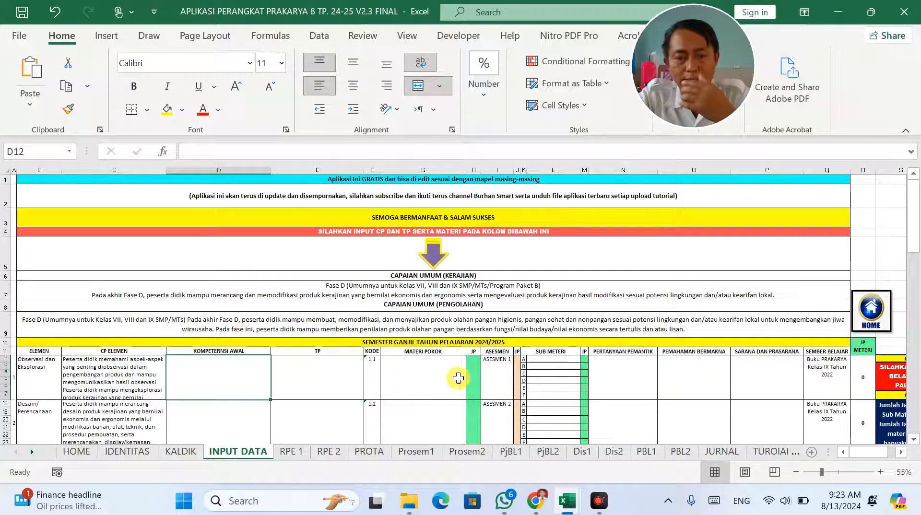
pyautogui.doubleClick(430, 378)
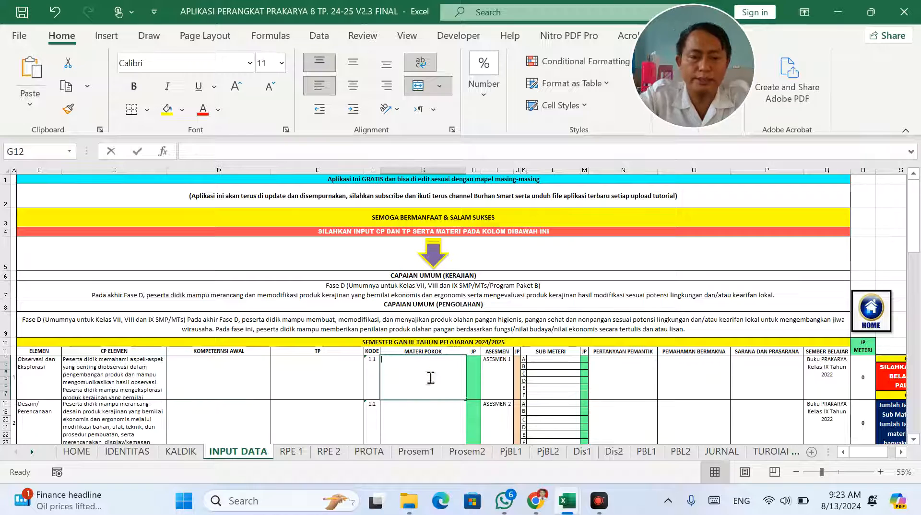
pyautogui.hotkey('ctrl', 'v')
# Step: Copy the grade 8 Ganjil topic text "Pengolahan Bahan Serealia, umbi-umbian dan kacang-kacangan" from the Pemetaan Materi workbook
pyautogui.hotkey('alt', 'Tab')
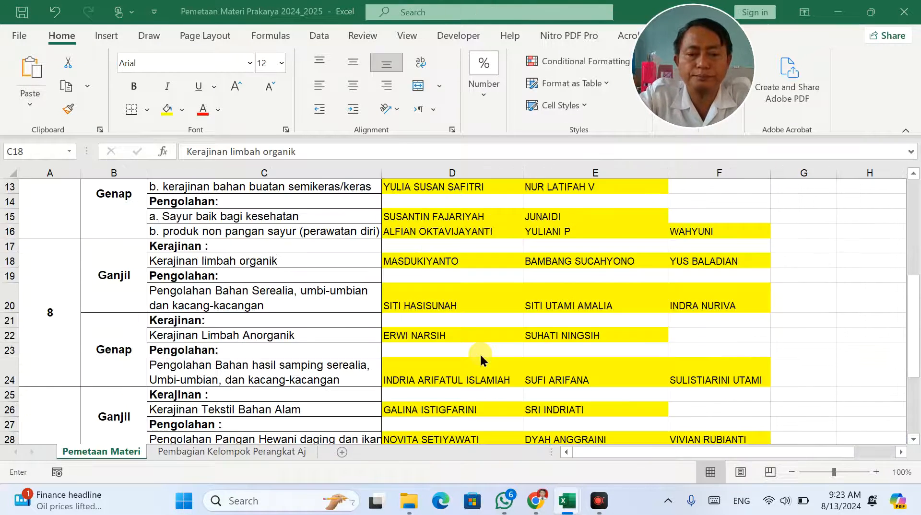
pyautogui.doubleClick(207, 295)
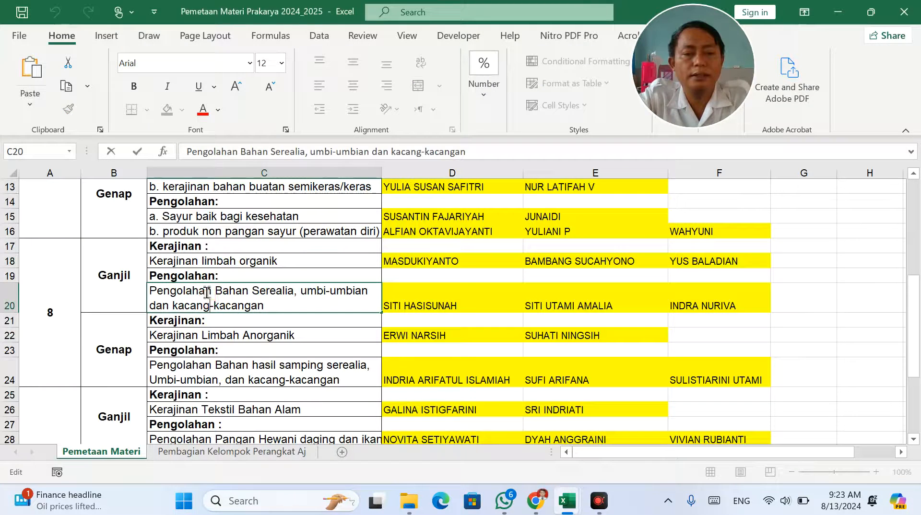
pyautogui.tripleClick(211, 288)
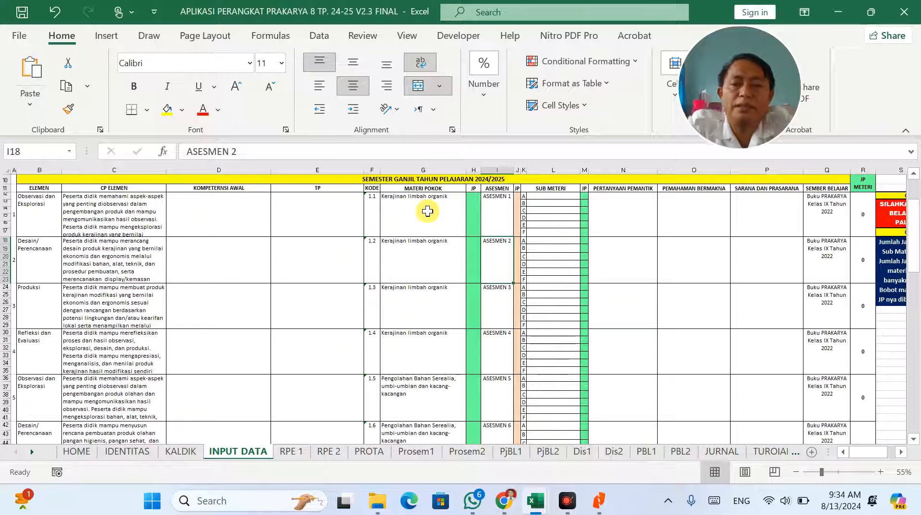
# Step: Compare the MATERI POKOK entries for codes 1.1 to 1.4 with the four matching ELEMEN cells
pyautogui.moveTo(428, 211); pyautogui.dragTo(432, 340)
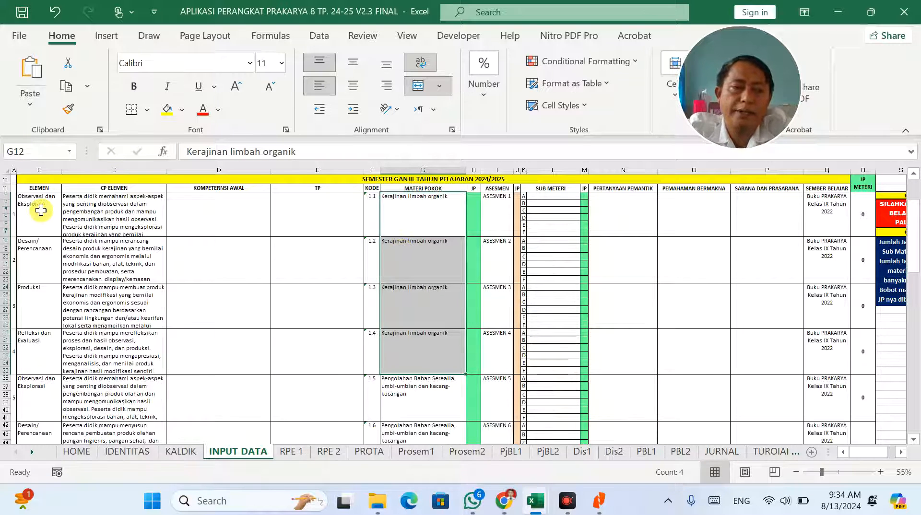
pyautogui.click(41, 210)
pyautogui.click(45, 260)
pyautogui.click(45, 298)
pyautogui.click(43, 339)
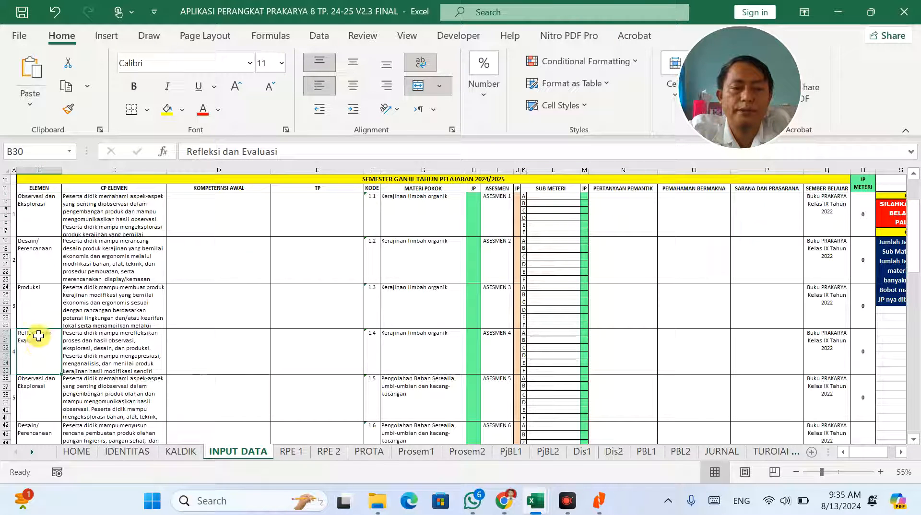
pyautogui.click(41, 214)
pyautogui.keyDown('shift'); pyautogui.click(46, 355); pyautogui.keyUp('shift')
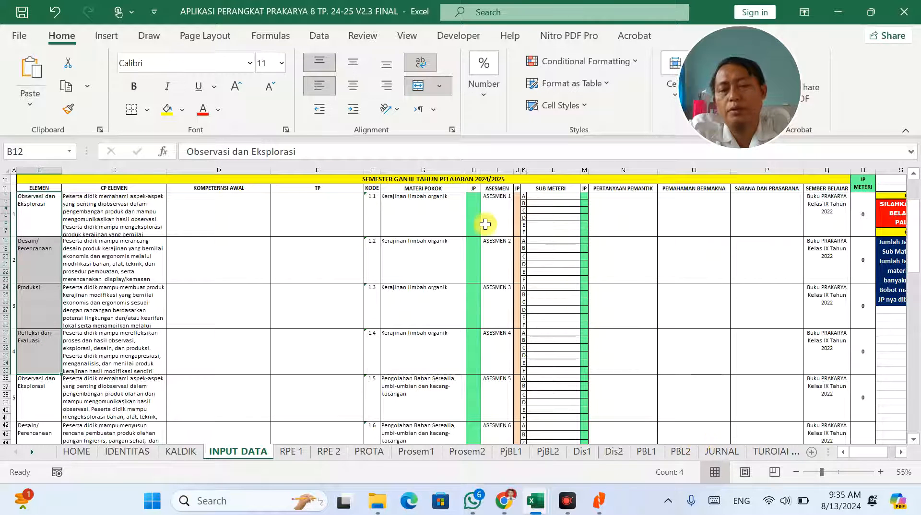
pyautogui.click(426, 205)
pyautogui.moveTo(425, 267); pyautogui.dragTo(426, 345)
# Step: Select the SUB METERI cell for 1.1 item A, then switch to Nitro PDF Pro and find the teacher book's Unit 1 contents
pyautogui.click(560, 199)
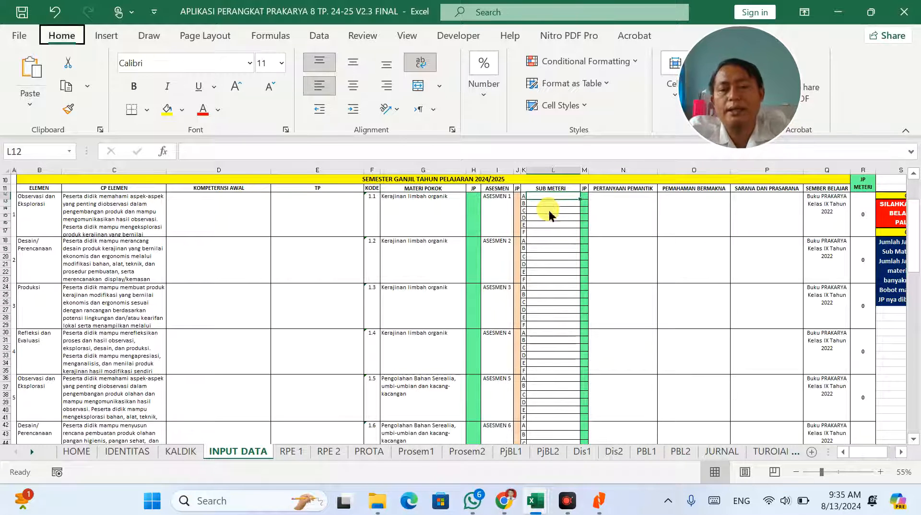
pyautogui.hotkey('alt', 'Tab')
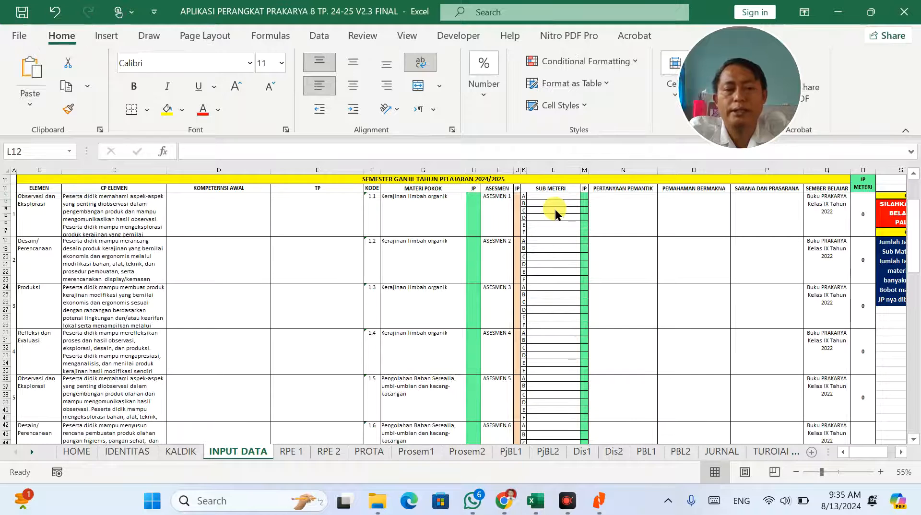
pyautogui.hotkey('alt', 'Tab')
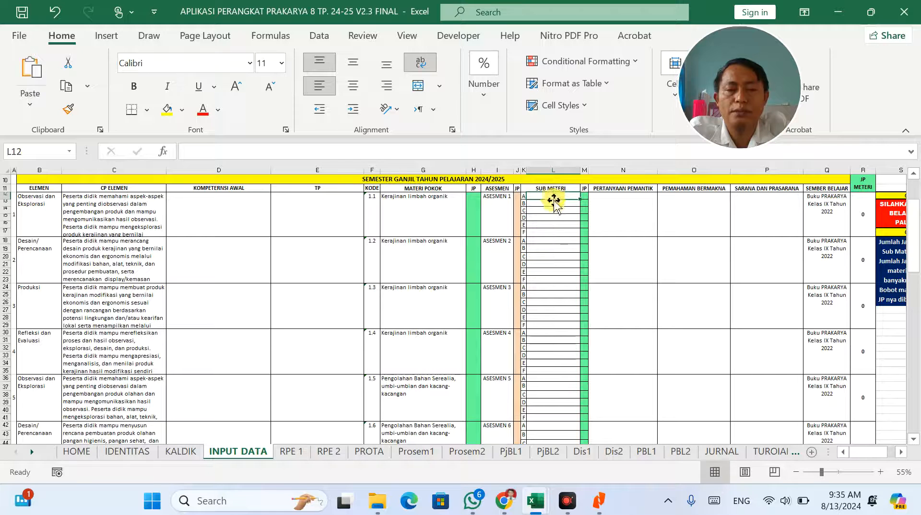
pyautogui.click(598, 511)
pyautogui.scroll(8, 436, 287)
pyautogui.scroll(15, 440, 287)
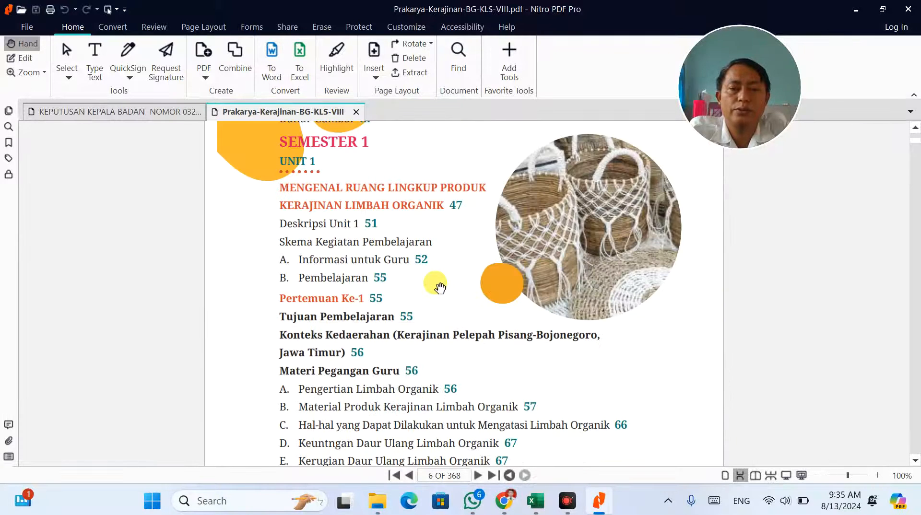
# Step: Copy the Unit 1 title "MENGENAL RUANG LINGKUP PRODUK KERAJINAN LIMBAH ORGANIK" from the PDF and return to the INPUT DATA sheet
pyautogui.click(19, 58)
pyautogui.doubleClick(343, 201)
pyautogui.click(445, 207)
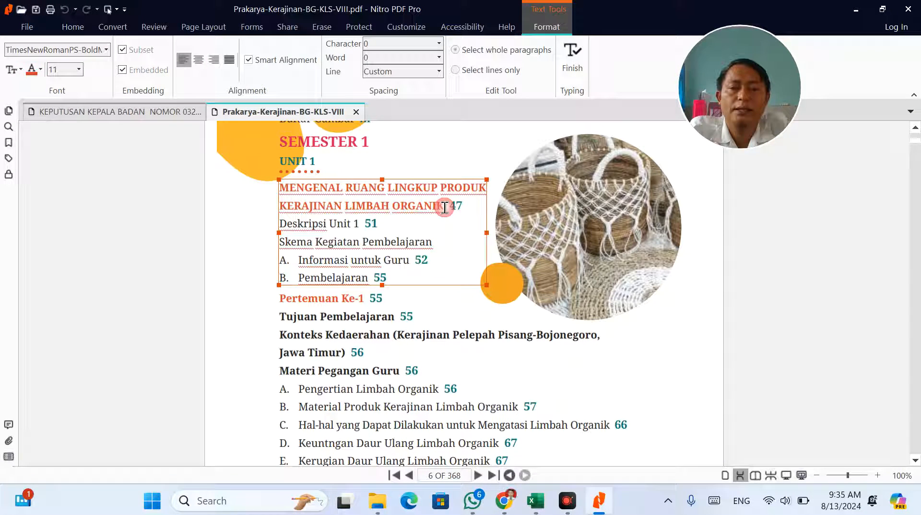
pyautogui.moveTo(444, 207); pyautogui.dragTo(283, 188)
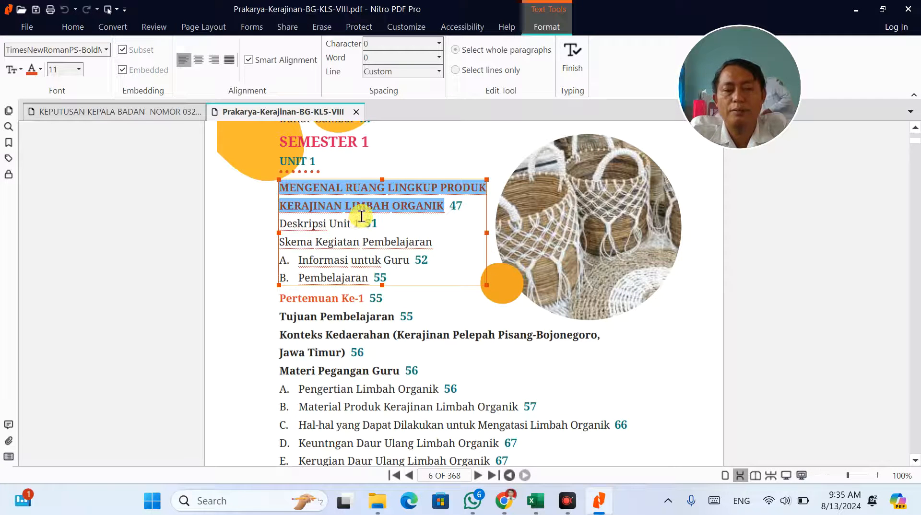
pyautogui.hotkey('alt', 'Tab')
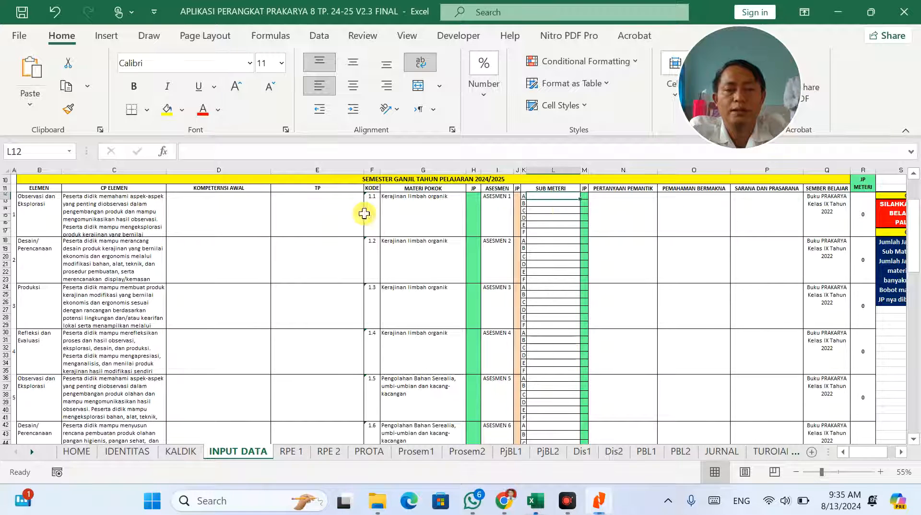
# Step: Paste the copied Unit 1 title into the SUB METERI cell for 1.1 item A and take the uppercase text back out
pyautogui.doubleClick(552, 197)
pyautogui.hotkey('ctrl', 'v')
pyautogui.press('Return')
pyautogui.click(559, 196)
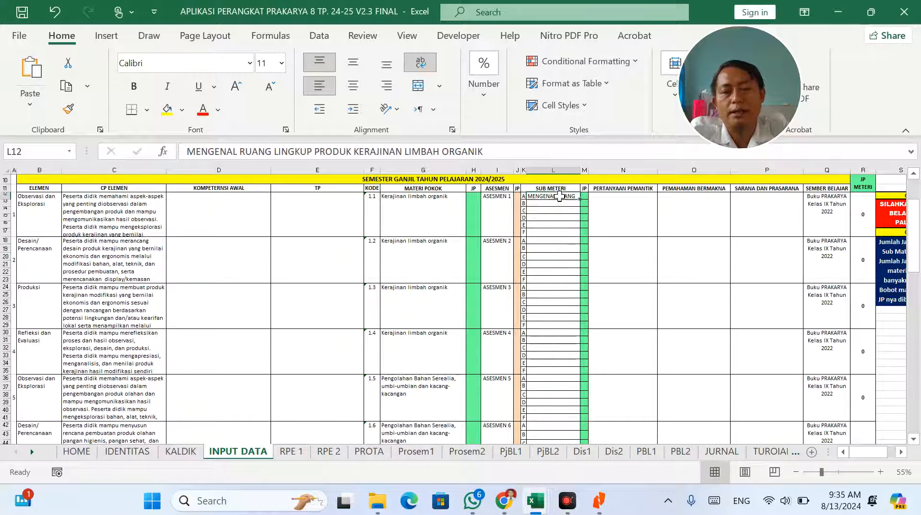
pyautogui.doubleClick(559, 196)
pyautogui.hotkey('ctrl', 'a')
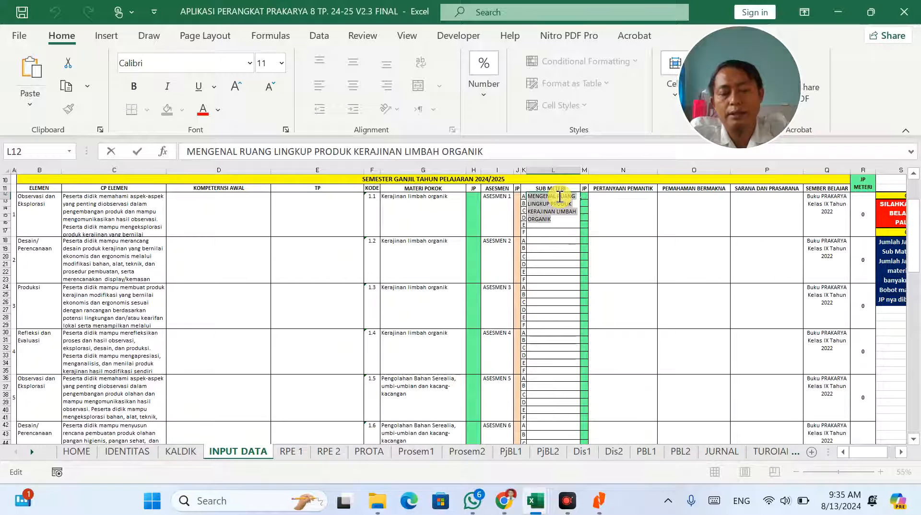
pyautogui.press('Escape')
# Step: Open Word, create a blank document and paste the Unit 1 title "MENGENAL RUANG LINGKUP PRODUK KERAJINAN LIMBAH ORGANIK" into it
pyautogui.press('super')
pyautogui.write('word')
pyautogui.press('Return')
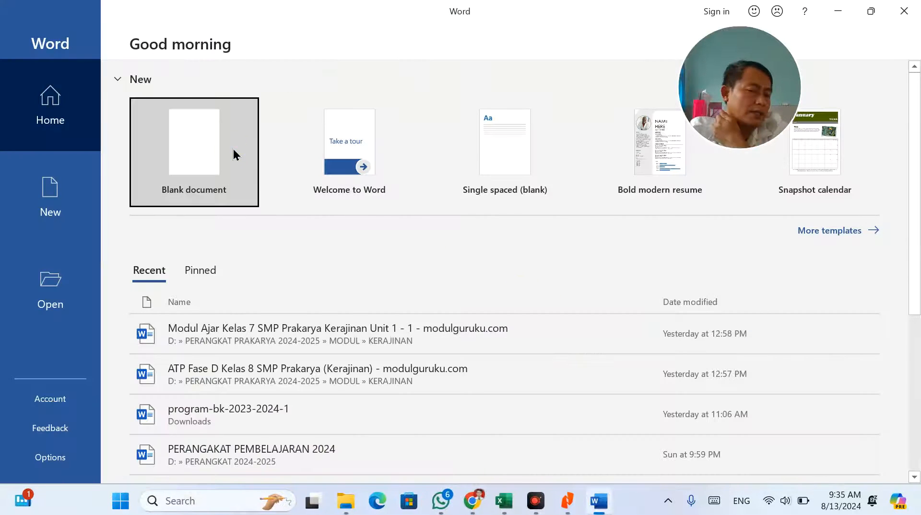
pyautogui.click(233, 153)
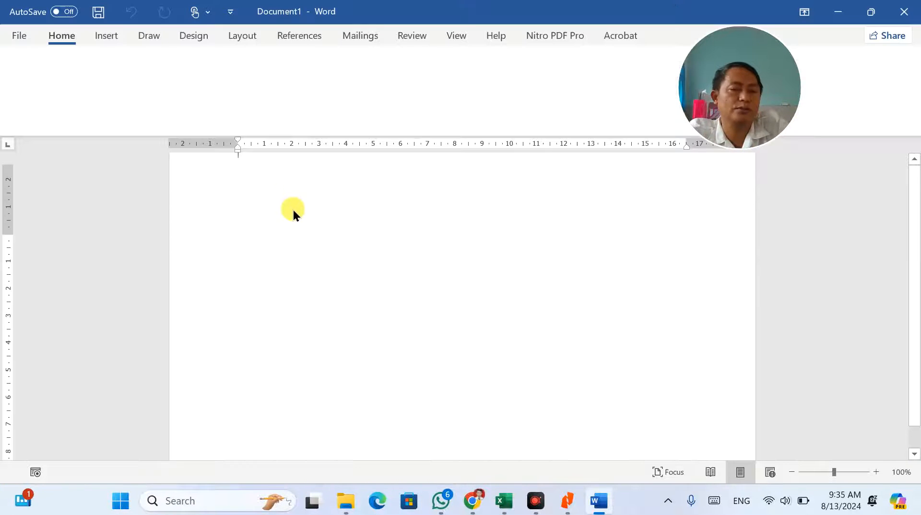
pyautogui.hotkey('ctrl', 'v')
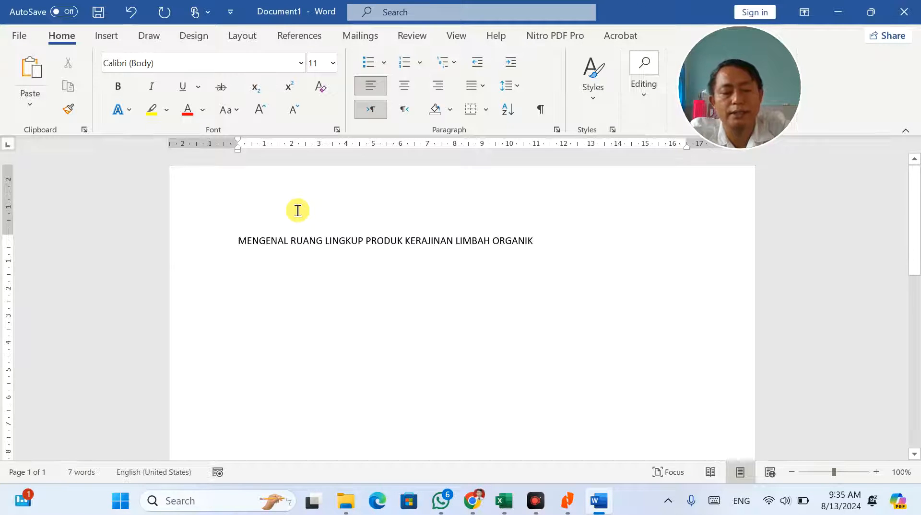
# Step: Convert the pasted Unit 1 title to sentence case and copy the whole line
pyautogui.hotkey('ctrl', 'a')
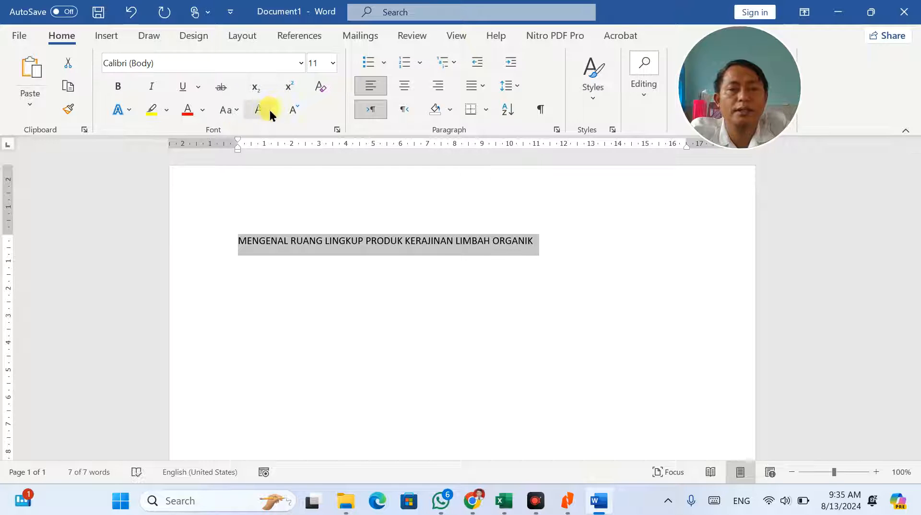
pyautogui.click(235, 111)
pyautogui.click(243, 137)
pyautogui.click(383, 246)
pyautogui.moveTo(506, 244); pyautogui.dragTo(134, 245)
pyautogui.hotkey('ctrl', 'c')
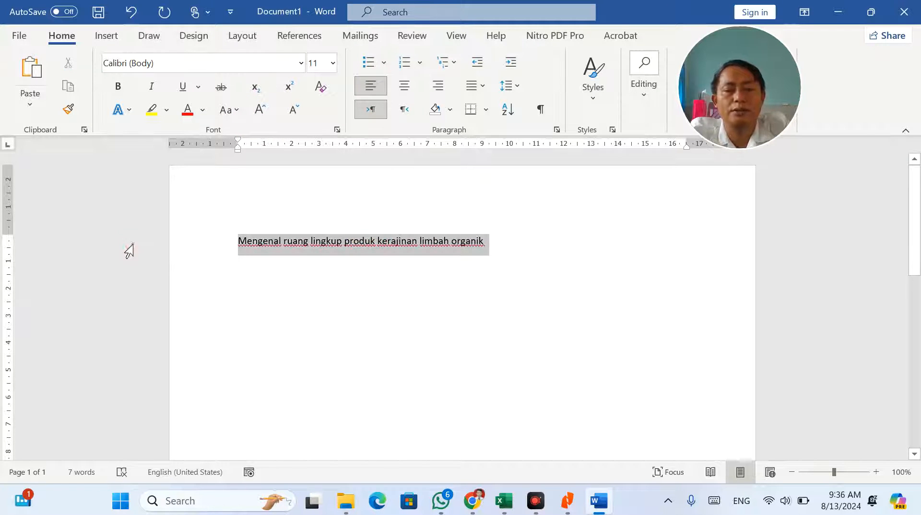
# Step: Return to the Excel INPUT DATA sheet and enter "Mengenal ruang lingkup produk kerajinan limbah organik" as SUB METERI 1.1 item A
pyautogui.hotkey('alt', 'Tab')
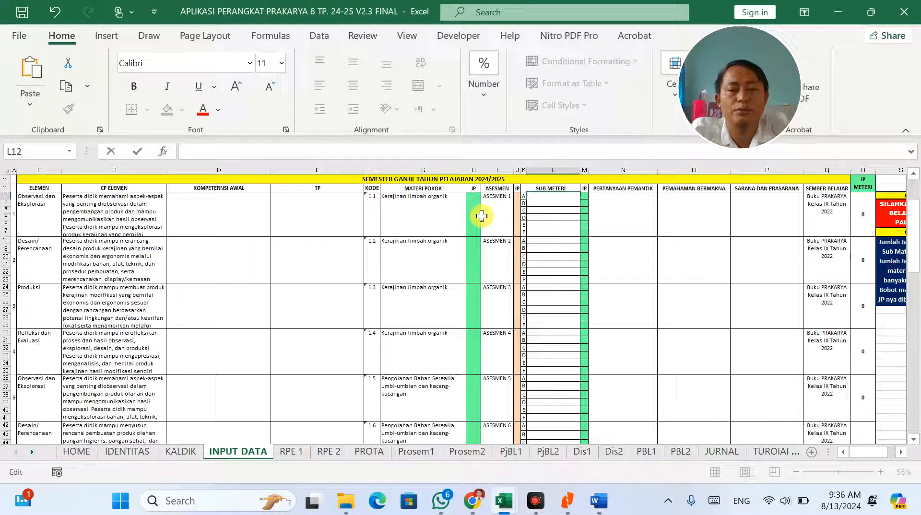
pyautogui.hotkey('ctrl', 'v')
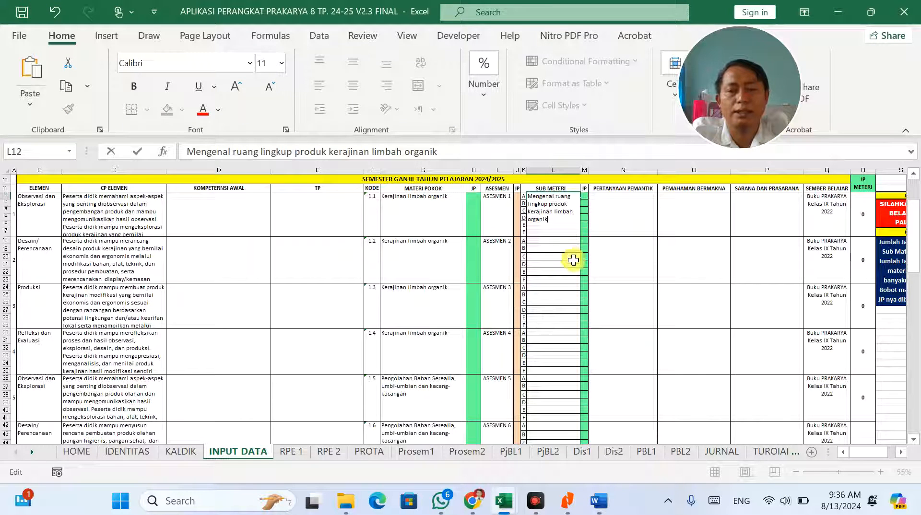
pyautogui.click(574, 263)
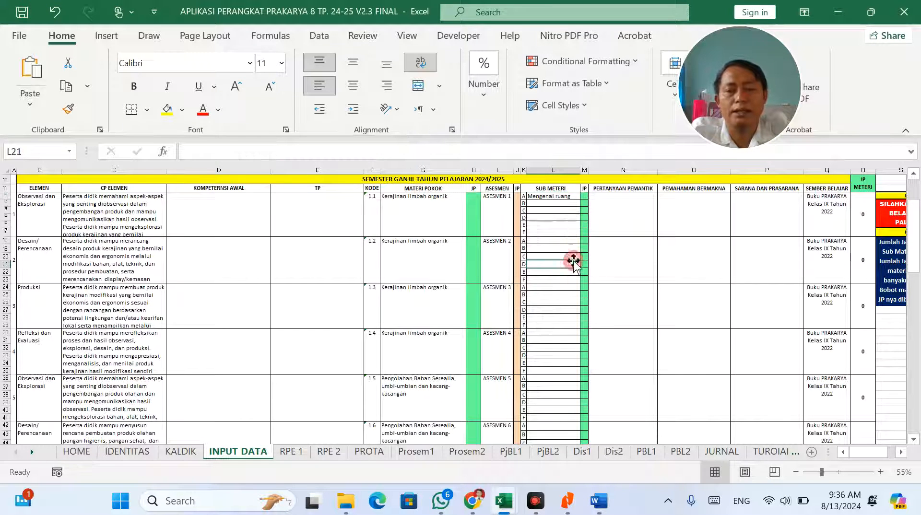
pyautogui.click(547, 240)
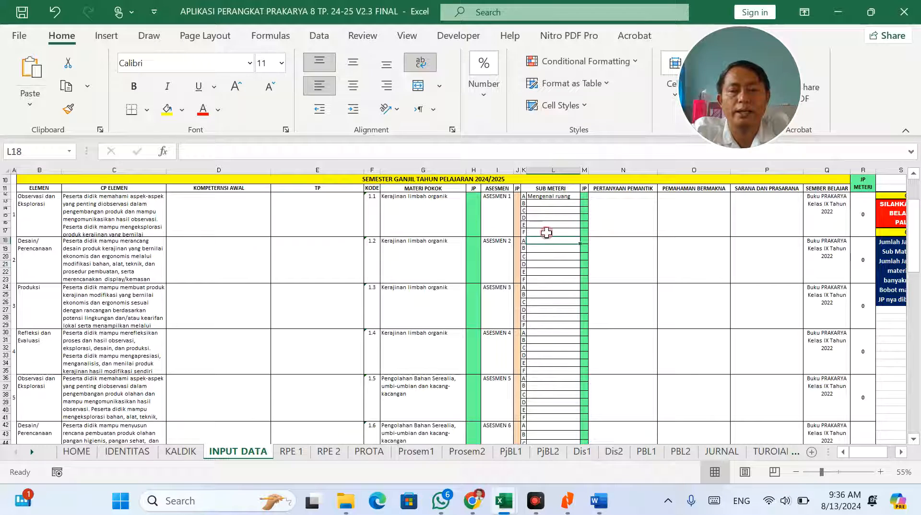
# Step: Move the words "produk kerajinan limbah organik" from SUB METERI 1.1 item A to the cell for 1.2 item A
pyautogui.doubleClick(546, 195)
pyautogui.moveTo(549, 202); pyautogui.dragTo(565, 228)
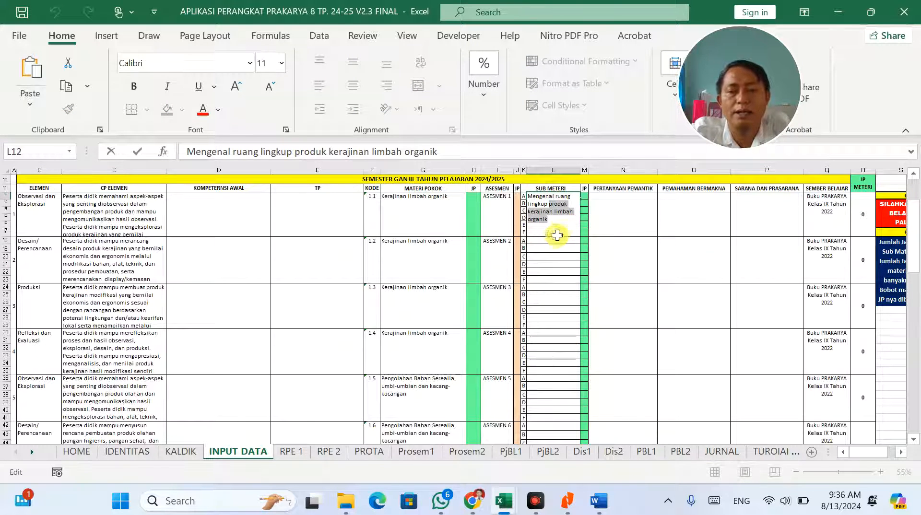
pyautogui.hotkey('ctrl', 'x')
pyautogui.click(552, 235)
pyautogui.hotkey('ctrl', 'v')
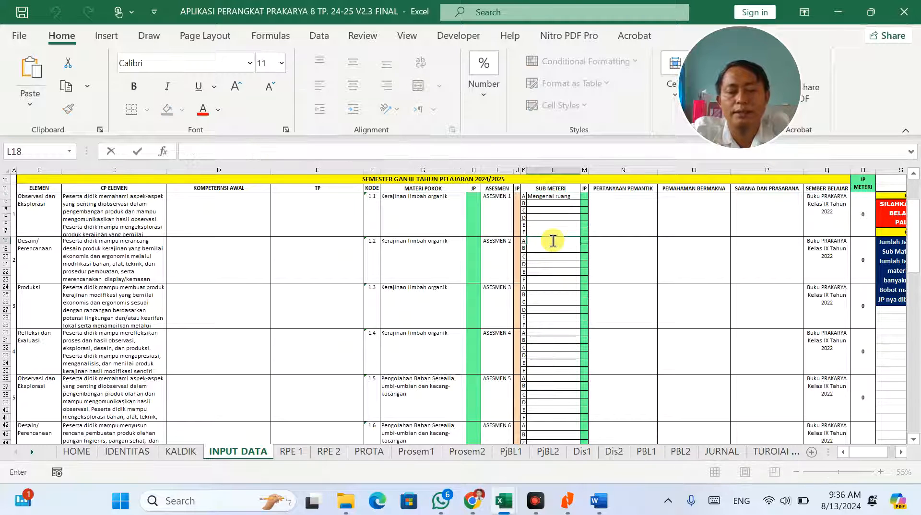
# Step: Add "Desain" before the text in 1.2 item A so it reads "Desain produk kerajinan limbah organik"
pyautogui.click(528, 240)
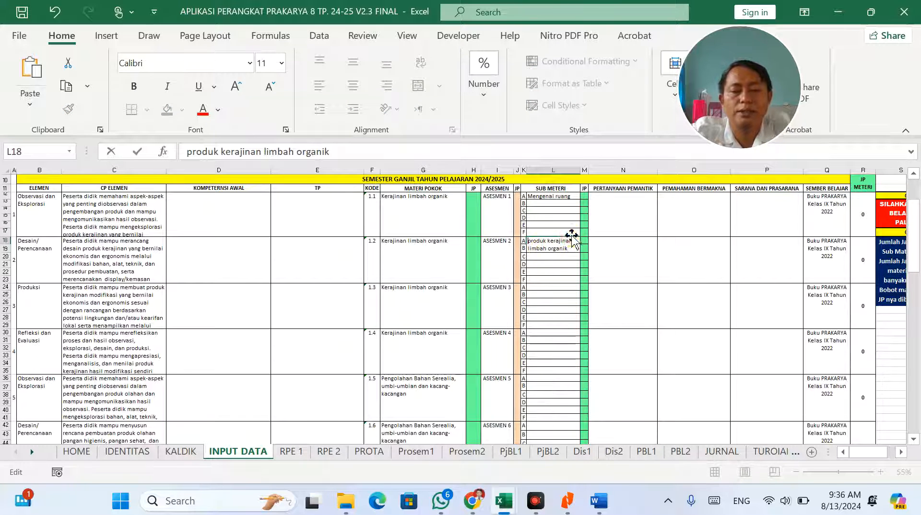
pyautogui.write('Deas')
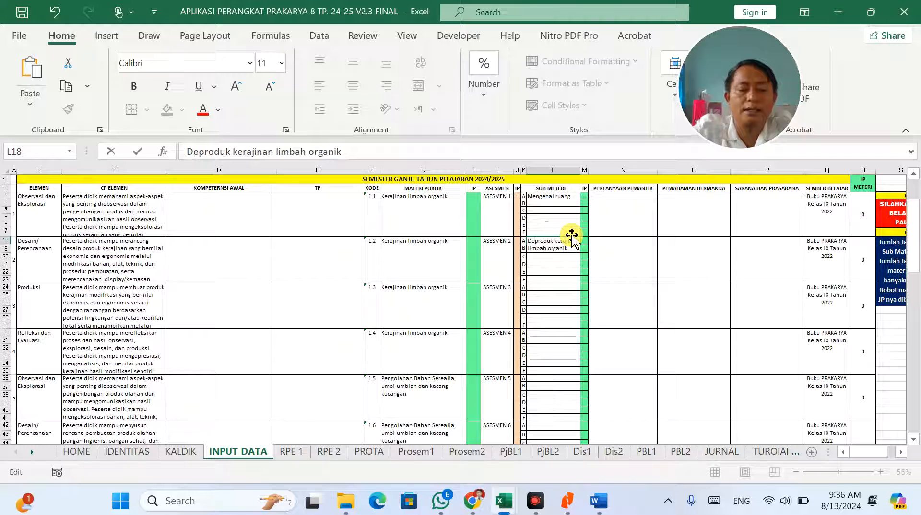
pyautogui.press('BackSpace')
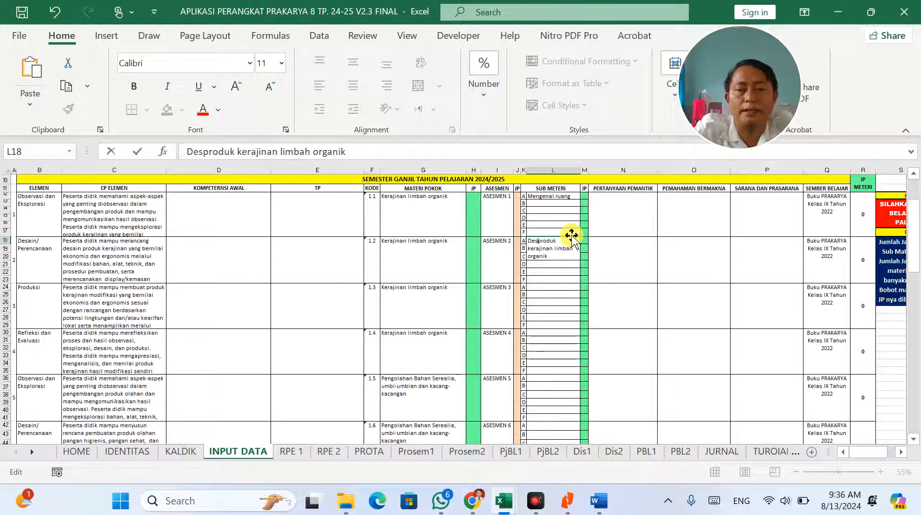
pyautogui.write('ain')
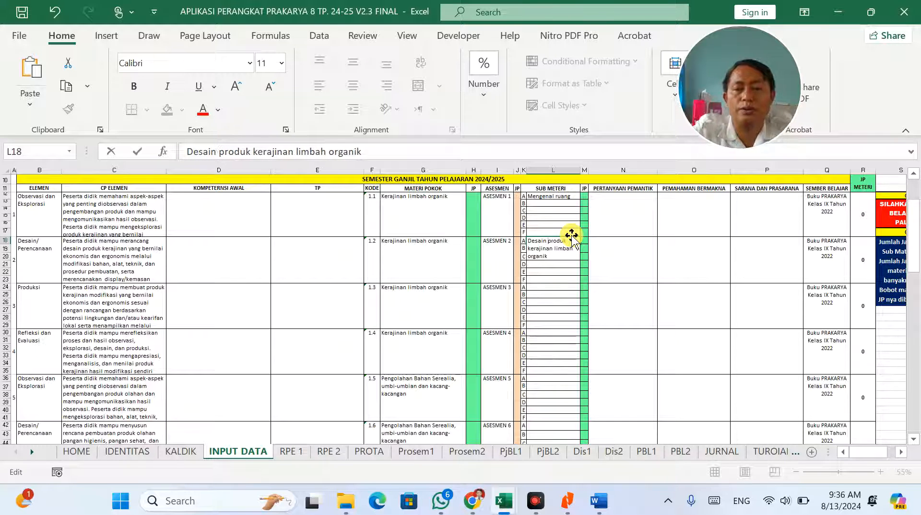
pyautogui.click(551, 314)
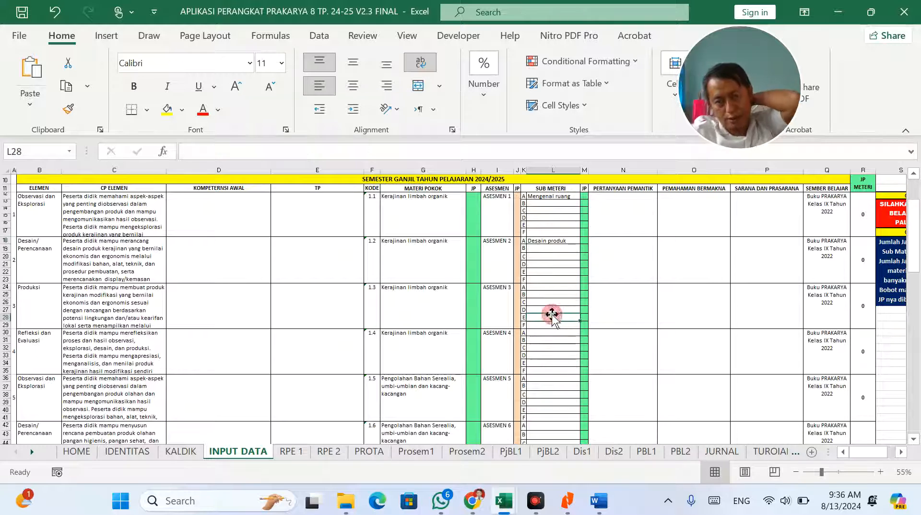
# Step: Switch to Nitro PDF Pro and copy the Unit 2 title "MEMBUAT PRODUK KERAJINAN DARI LIMBAH ORGANIK" from the teacher book's contents
pyautogui.hotkey('alt', 'Tab')
pyautogui.hotkey('alt', 'Tab')
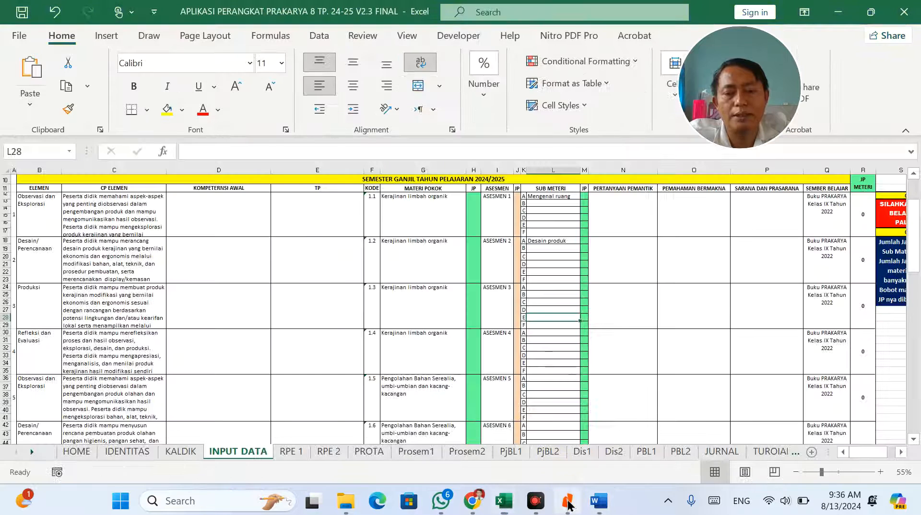
pyautogui.click(568, 504)
pyautogui.scroll(-15, 468, 292)
pyautogui.scroll(-10, 469, 292)
pyautogui.doubleClick(378, 184)
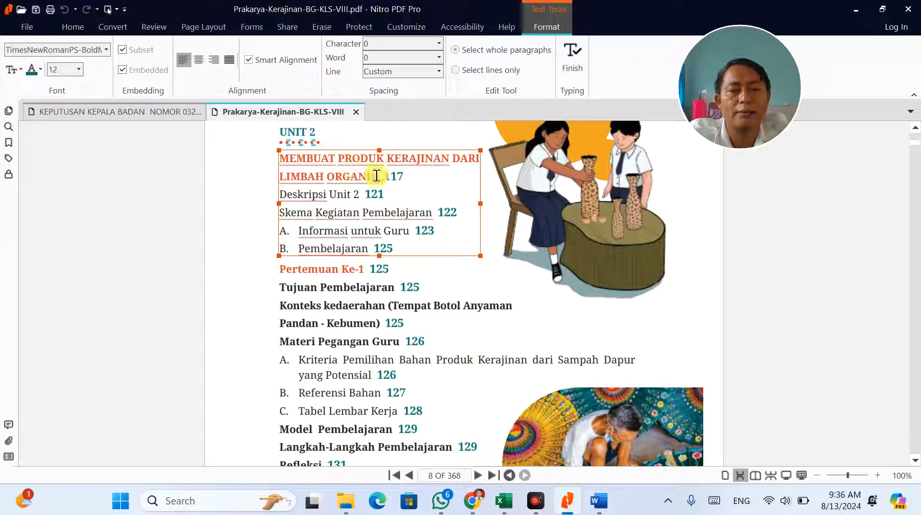
pyautogui.moveTo(345, 171); pyautogui.dragTo(286, 163)
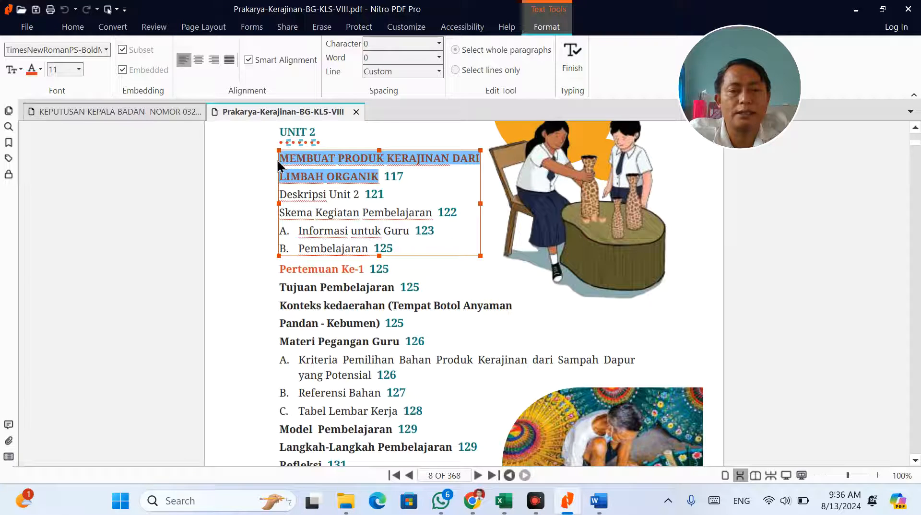
pyautogui.rightClick(319, 177)
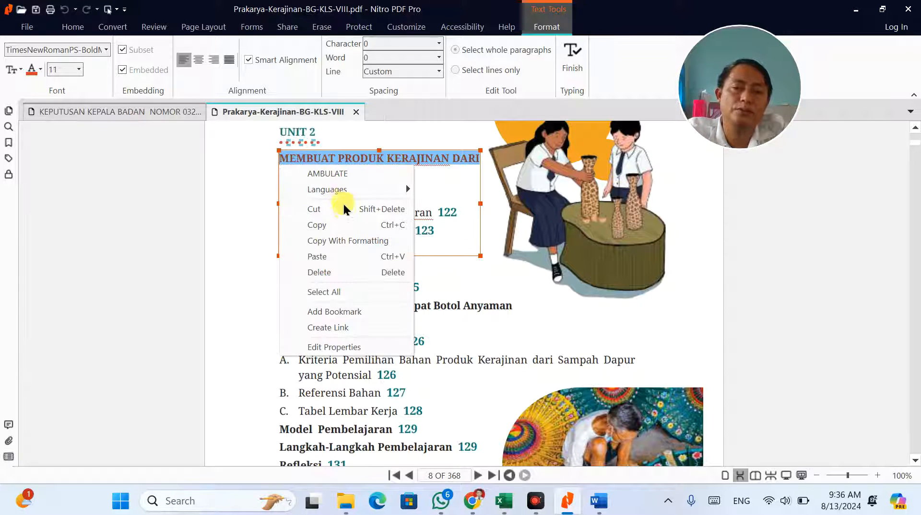
pyautogui.click(345, 225)
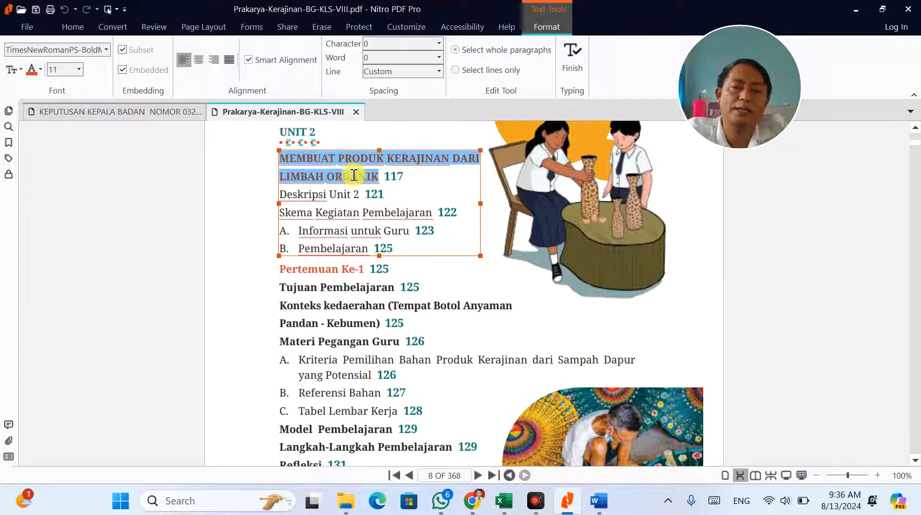
# Step: Switch to Word, replace the document text with the copied Unit 2 title and convert it to sentence case
pyautogui.click(600, 501)
pyautogui.click(497, 362)
pyautogui.hotkey('ctrl', 'a')
pyautogui.hotkey('ctrl', 'v')
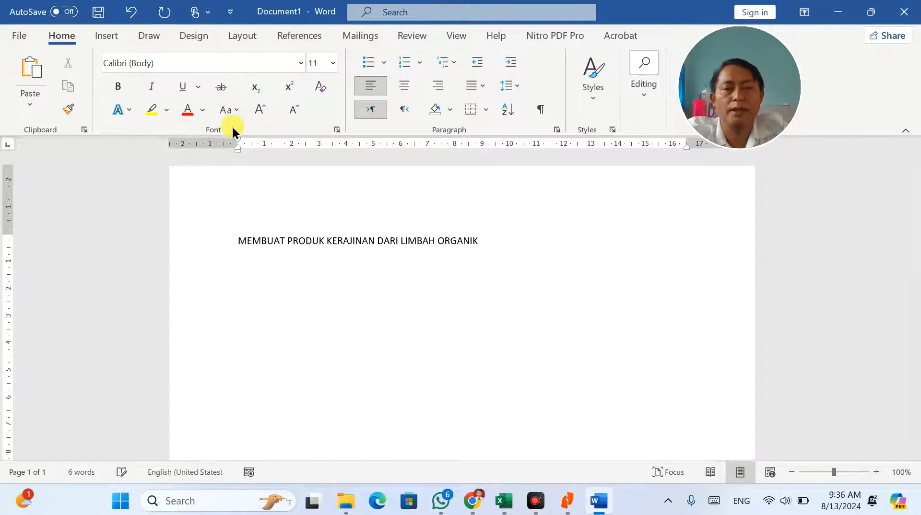
pyautogui.hotkey('ctrl', 'a')
pyautogui.click(231, 110)
pyautogui.click(239, 130)
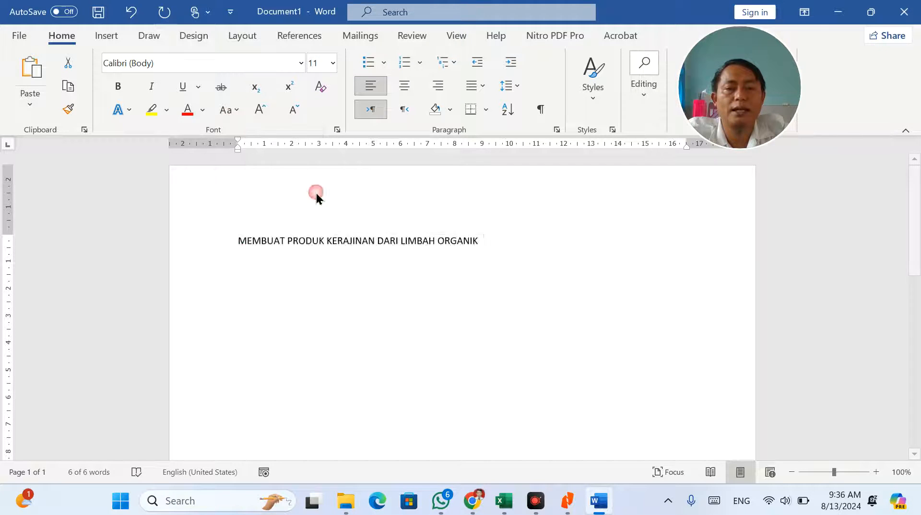
# Step: Return to the Excel INPUT DATA sheet and enter "Membuat produk kerajinan dari limbah organik" as SUB METERI 1.3 item A
pyautogui.hotkey('alt', 'Tab')
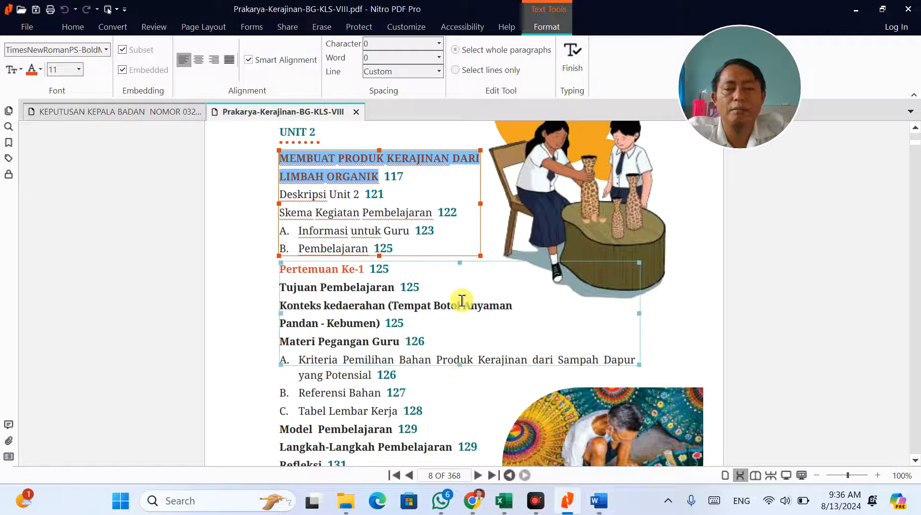
pyautogui.moveTo(558, 512)
pyautogui.moveTo(504, 502)
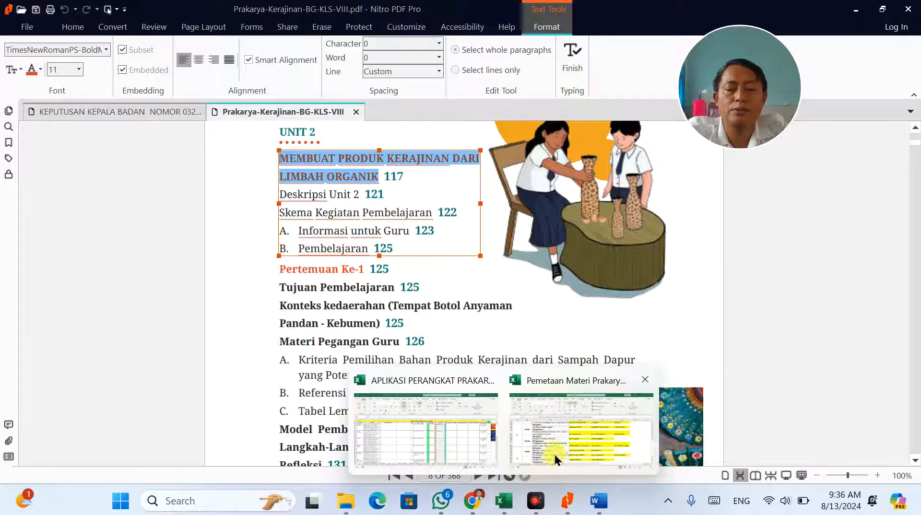
pyautogui.click(556, 446)
pyautogui.click(427, 434)
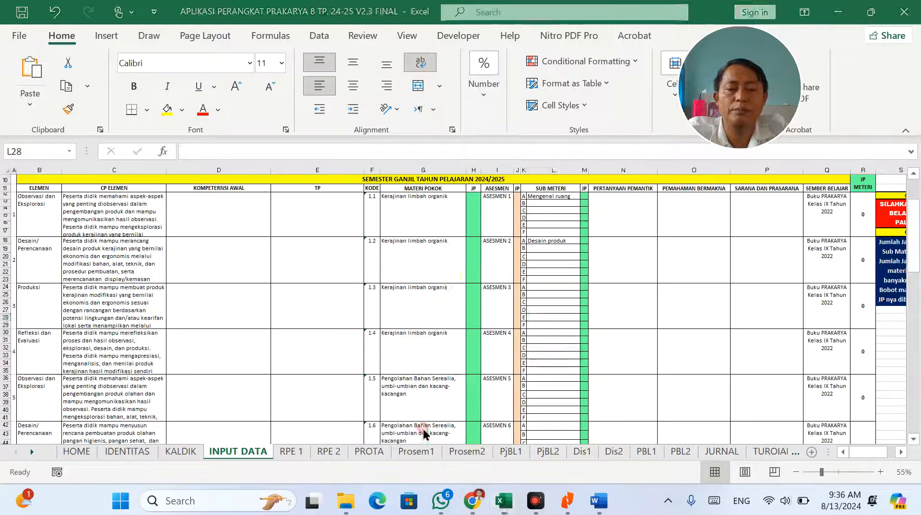
pyautogui.click(547, 288)
pyautogui.hotkey('ctrl', 'v')
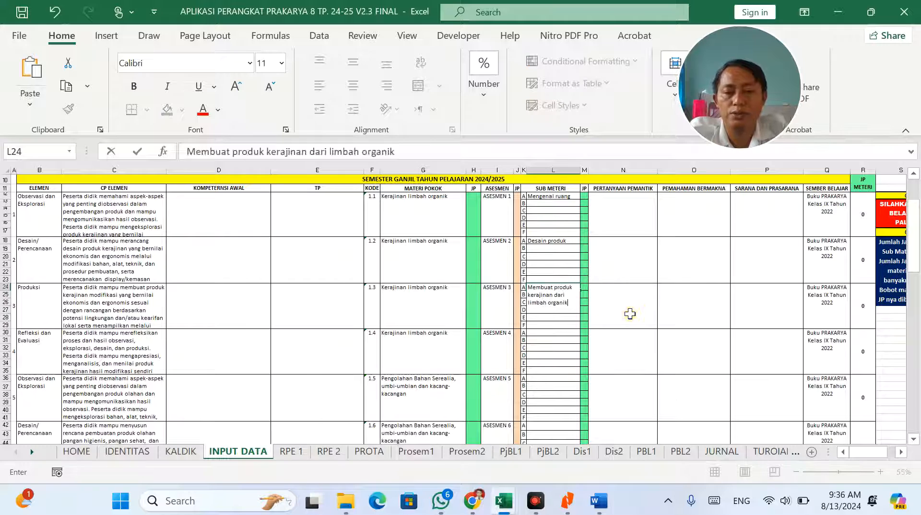
pyautogui.click(624, 309)
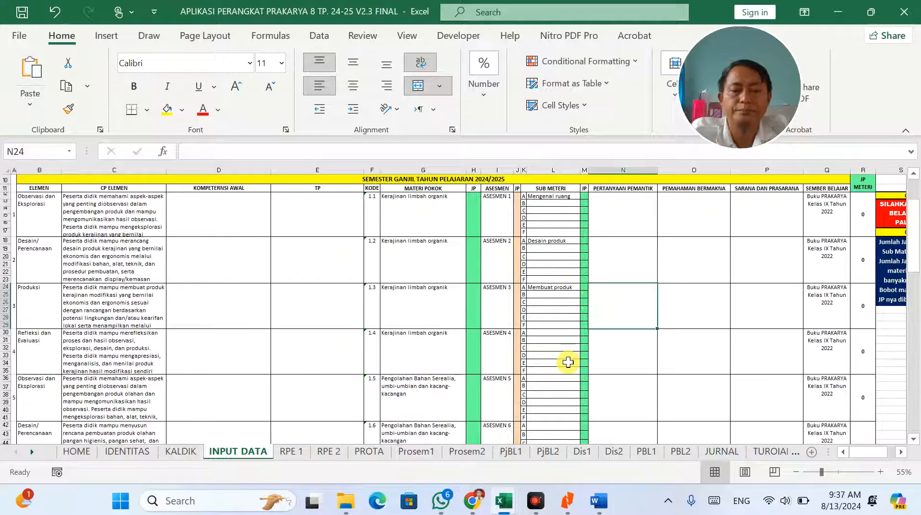
# Step: Switch to Nitro PDF Pro and select the Unit 3 title "MENGAPRESIASI PRODUK KERAJINAN LIMBAH ORGANIK" in the teacher book's contents
pyautogui.hotkey('alt', 'Tab')
pyautogui.click(567, 501)
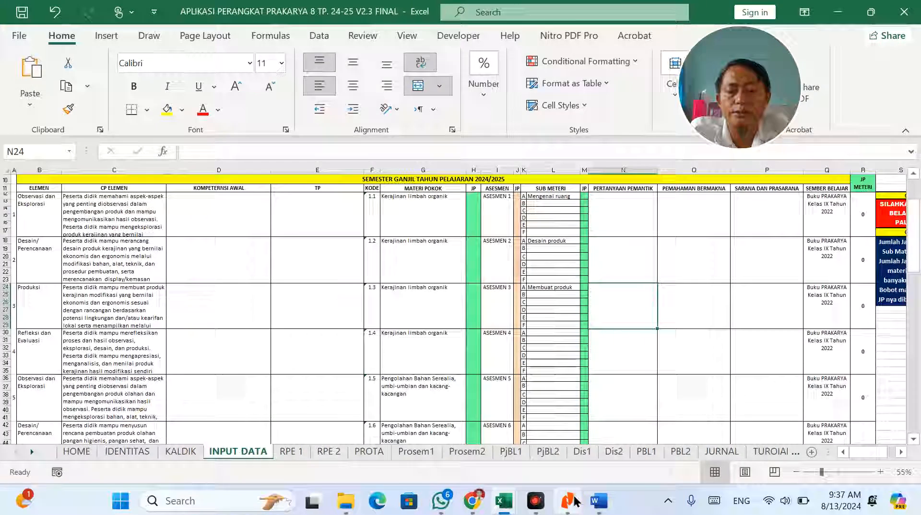
pyautogui.scroll(-10, 432, 348)
pyautogui.scroll(-15, 432, 348)
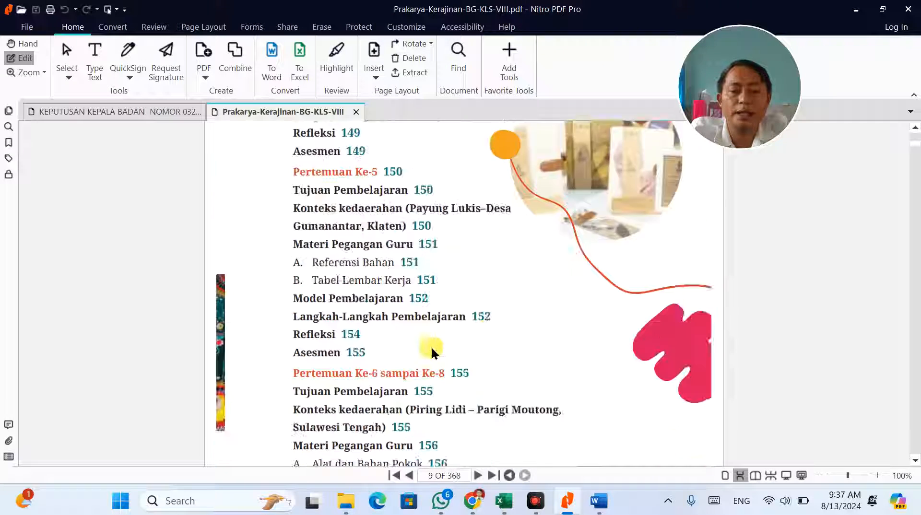
pyautogui.scroll(1, 432, 346)
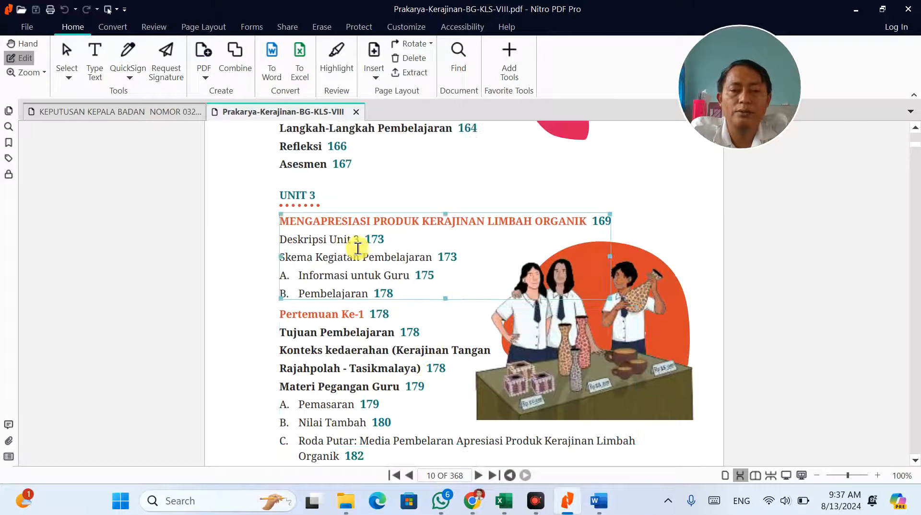
pyautogui.click(284, 218)
pyautogui.click(335, 222)
pyautogui.moveTo(586, 223); pyautogui.dragTo(279, 222)
# Step: Review the rest of the Unit 3 contents in the teacher book, up to the SEMESTER 2 heading
pyautogui.scroll(-10, 391, 379)
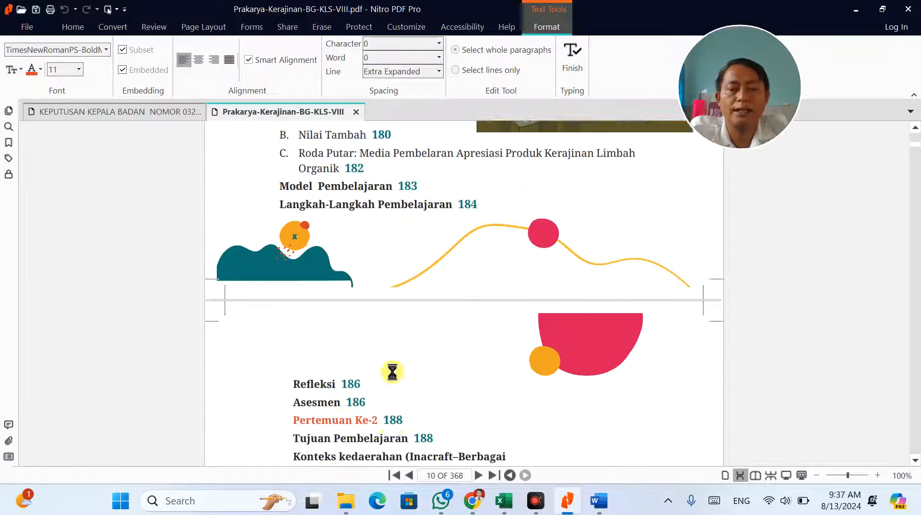
pyautogui.scroll(-3, 392, 368)
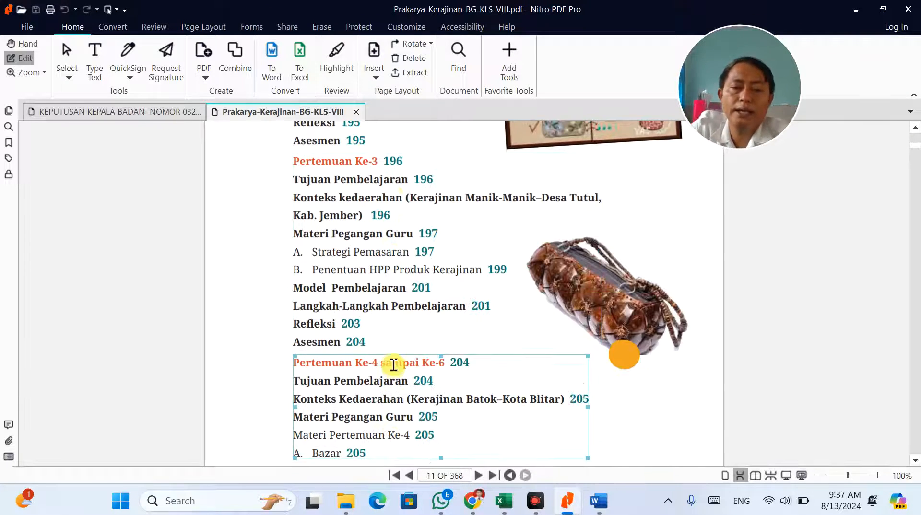
pyautogui.click(372, 330)
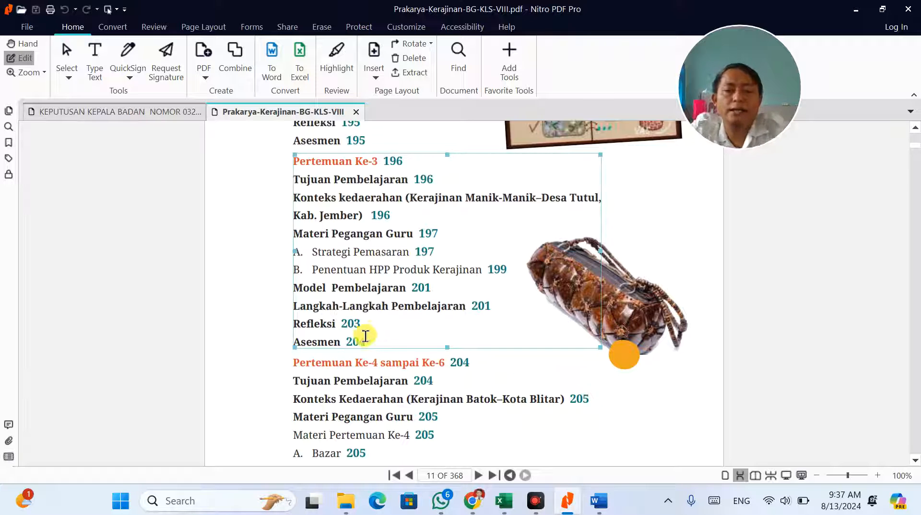
pyautogui.scroll(-8, 365, 337)
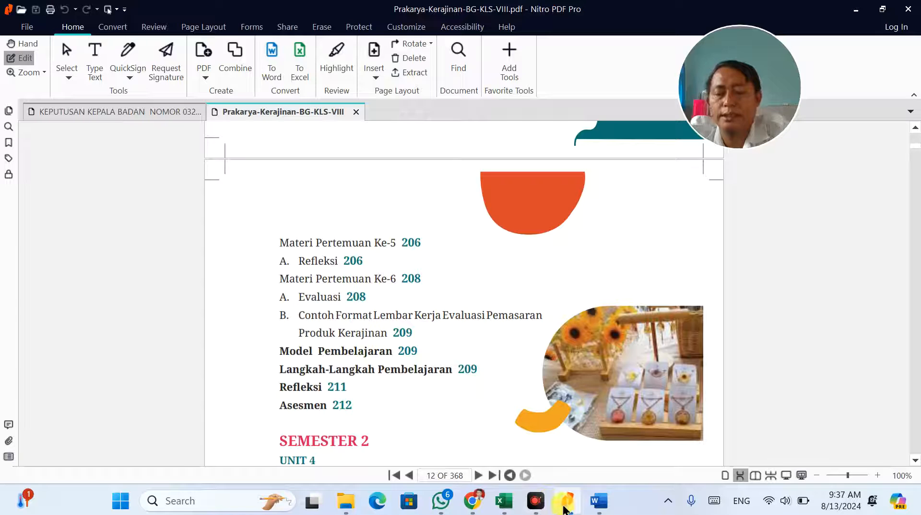
# Step: Switch to Word, replace the document text with "MENGAPRESIASI PRODUK KERAJINAN LIMBAH ORGANIK" and convert it to sentence case
pyautogui.click(601, 502)
pyautogui.hotkey('ctrl', 'v')
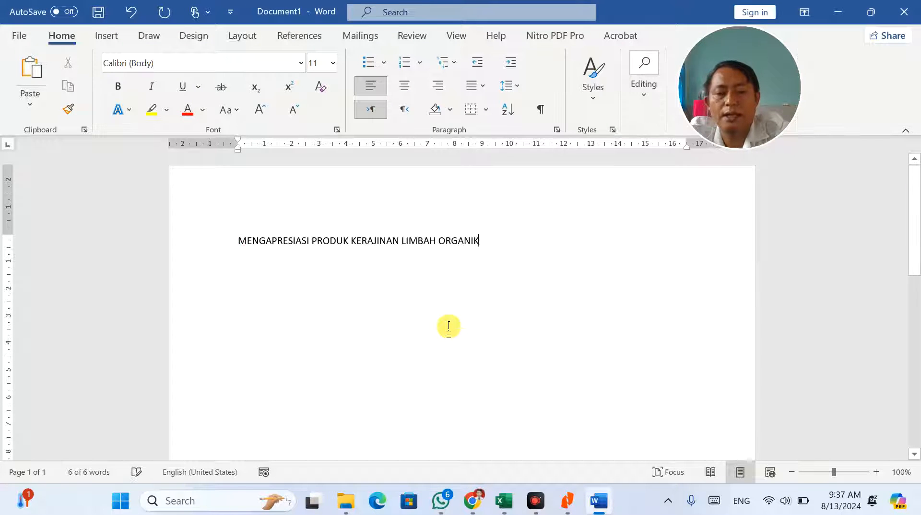
pyautogui.hotkey('ctrl', 'a')
pyautogui.click(238, 109)
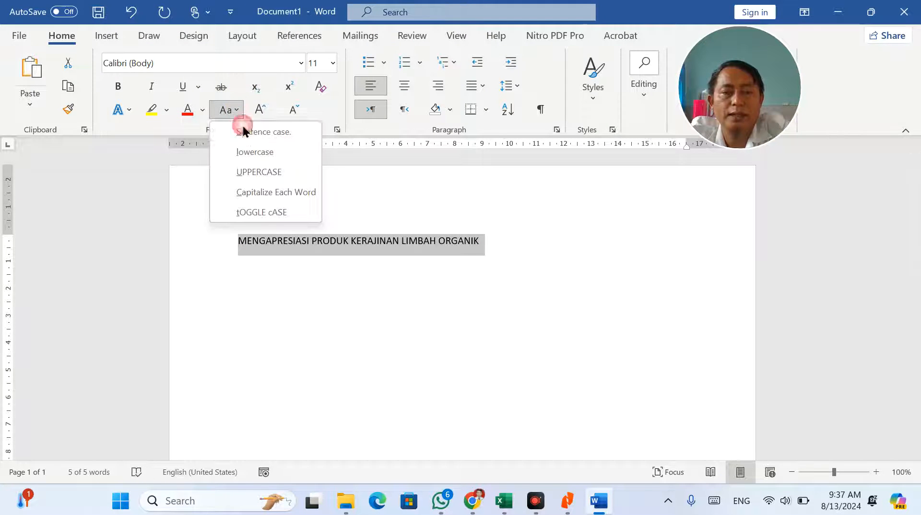
pyautogui.click(246, 134)
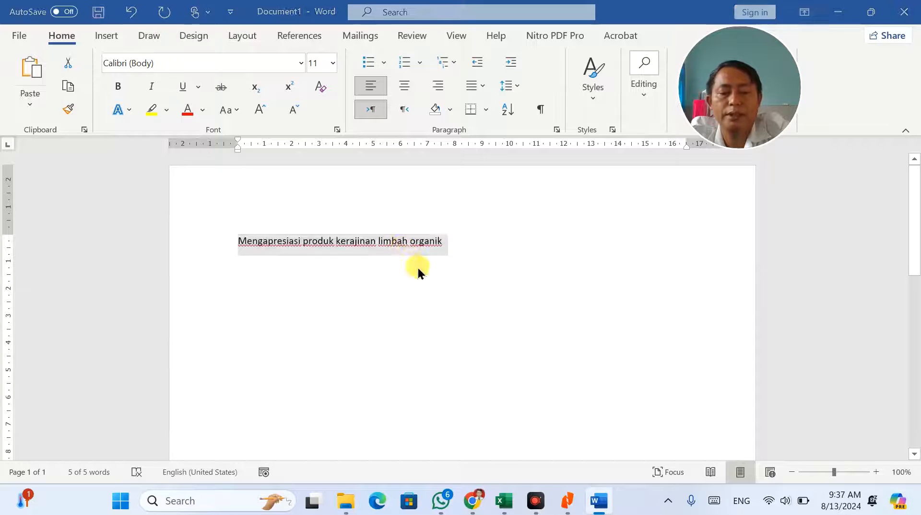
# Step: Switch to the Excel workbook Pemetaan Materi Prakarya 2024_2025, select the grade 8 topics in C18:C24 and close the workbook without saving
pyautogui.hotkey('alt', 'Tab')
pyautogui.moveTo(511, 506)
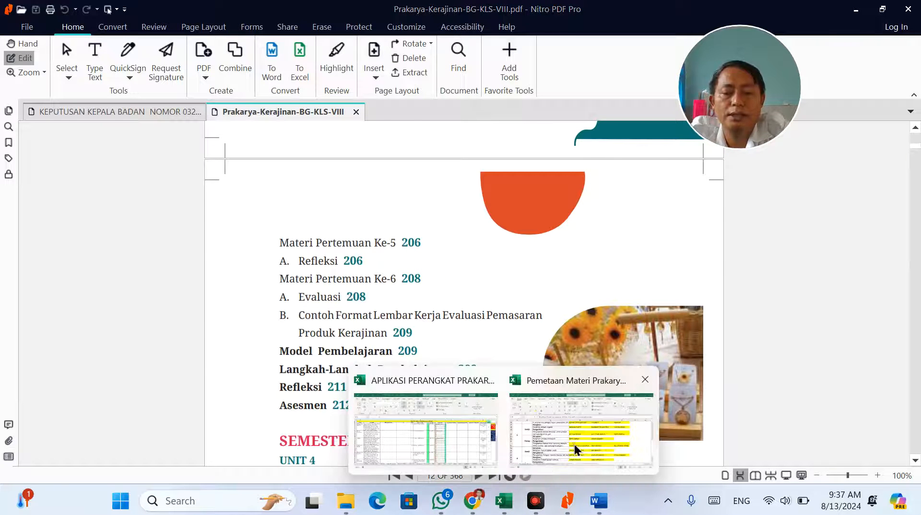
pyautogui.moveTo(574, 449)
pyautogui.click(524, 433)
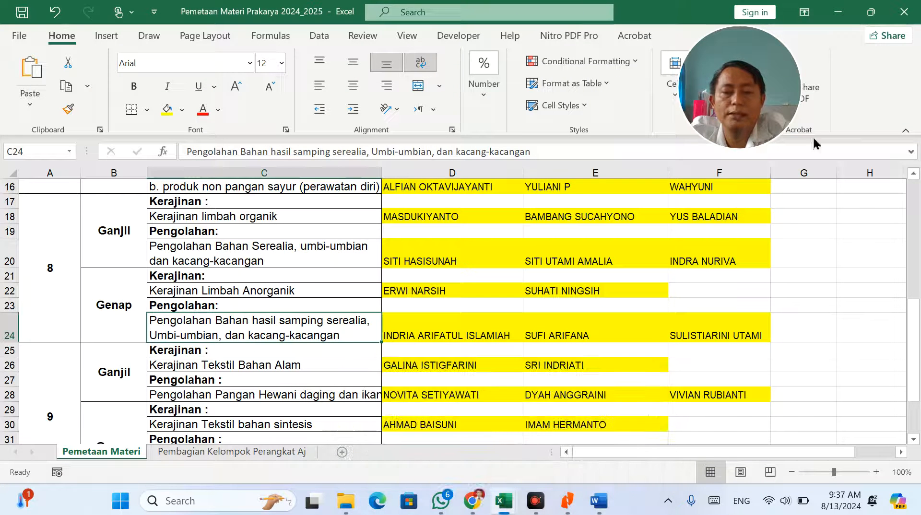
pyautogui.moveTo(163, 216); pyautogui.dragTo(189, 321)
pyautogui.click(909, 12)
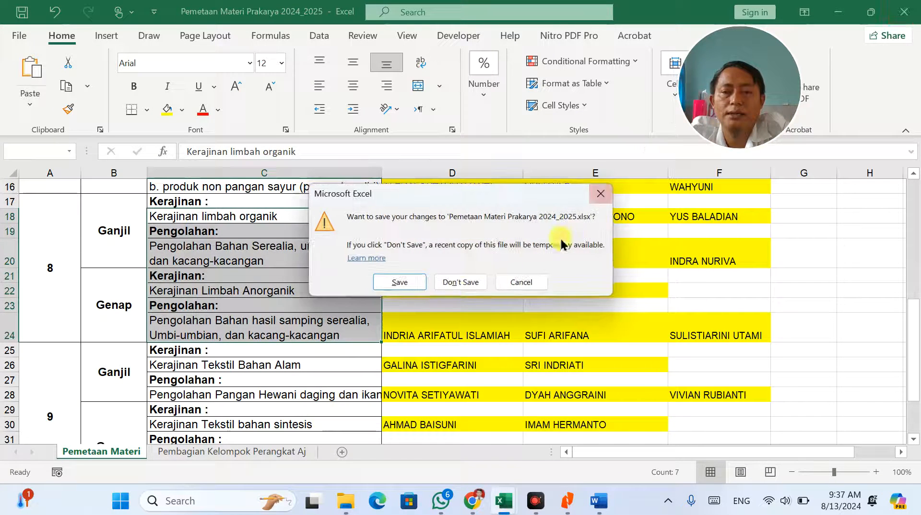
pyautogui.click(448, 283)
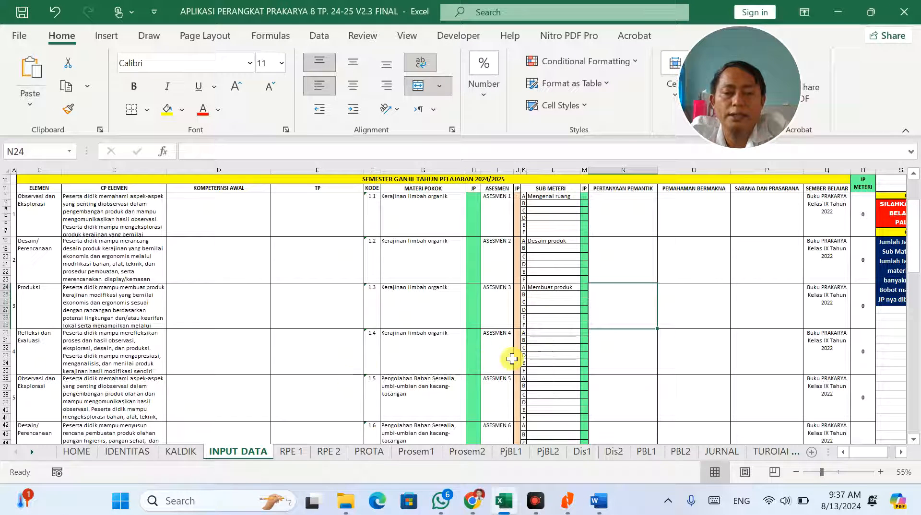
# Step: Enter "Mengapresiasi produk kerajinan limbah organik" as SUB METERI 1.4 item A on the INPUT DATA sheet
pyautogui.doubleClick(551, 335)
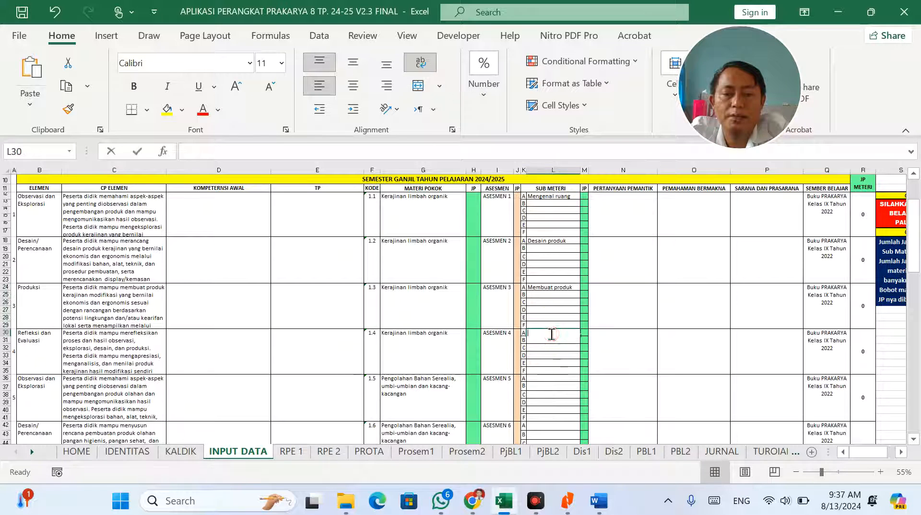
pyautogui.hotkey('ctrl', 'v')
pyautogui.click(654, 334)
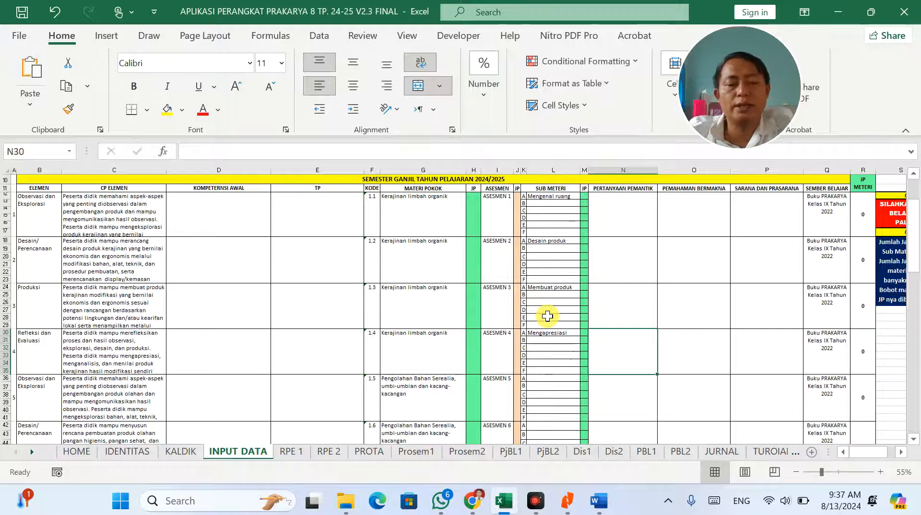
# Step: Format the empty cell S5 above the notes on the INPUT DATA sheet as bold, size 20
pyautogui.scroll(-1, 548, 316)
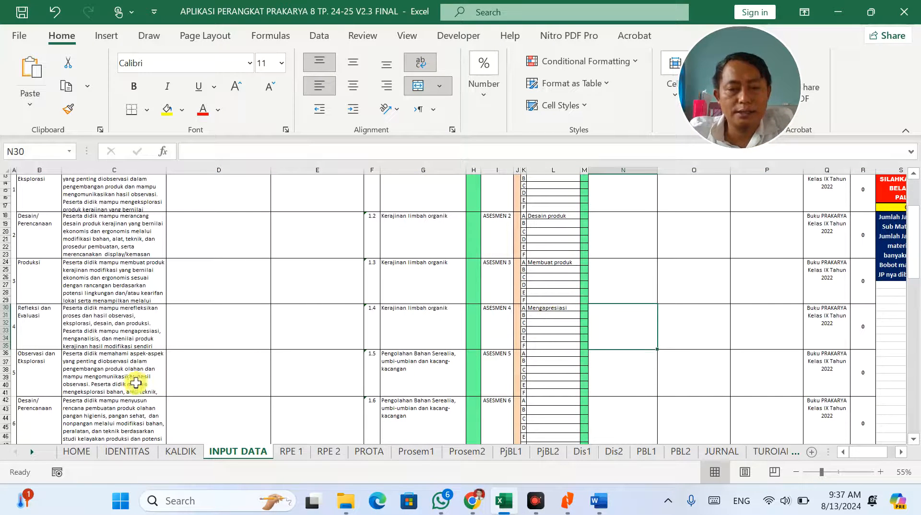
pyautogui.click(38, 373)
pyautogui.scroll(5, 637, 267)
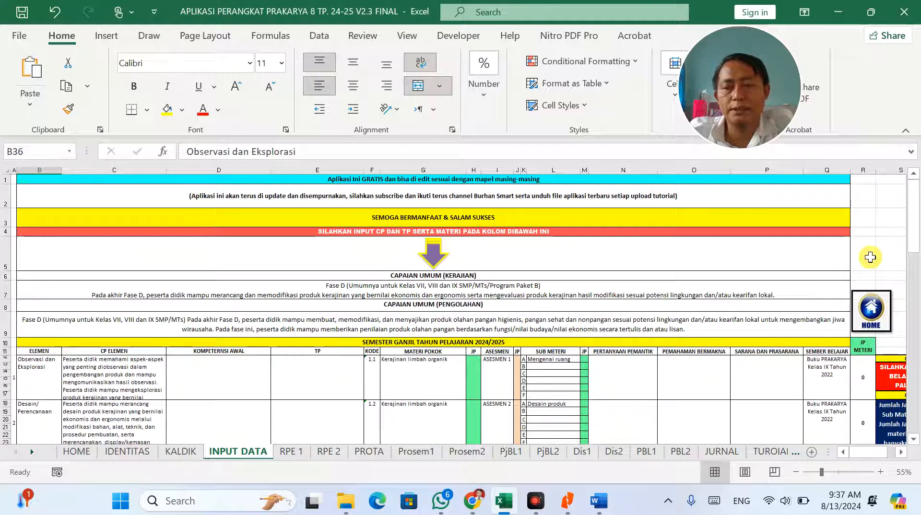
pyautogui.click(872, 256)
pyautogui.click(889, 249)
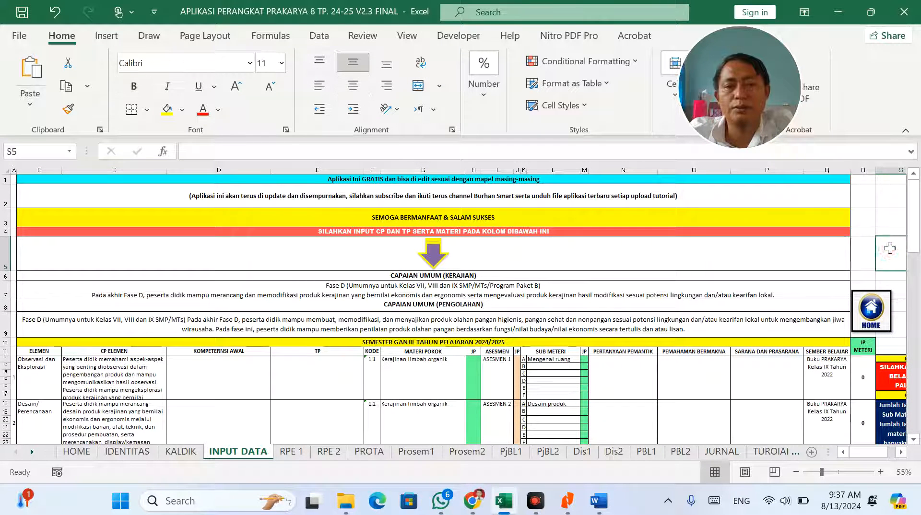
pyautogui.click(134, 86)
pyautogui.click(282, 64)
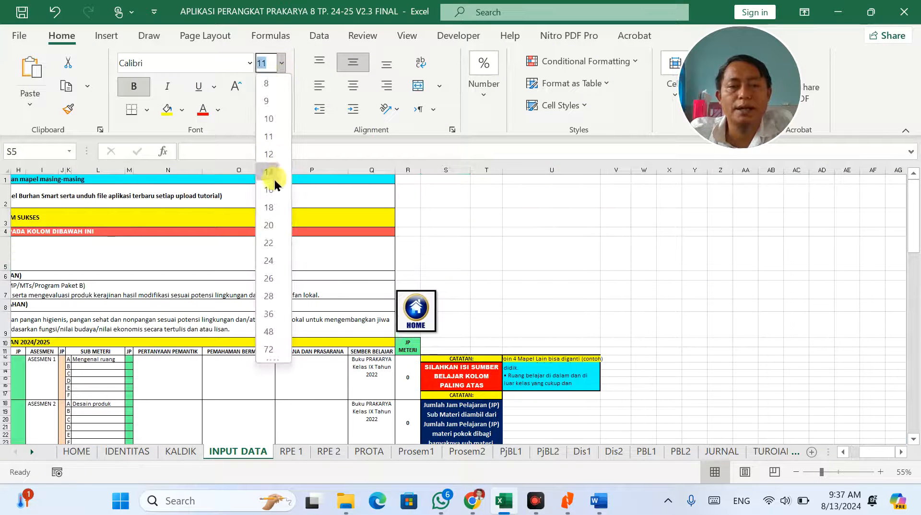
pyautogui.click(269, 226)
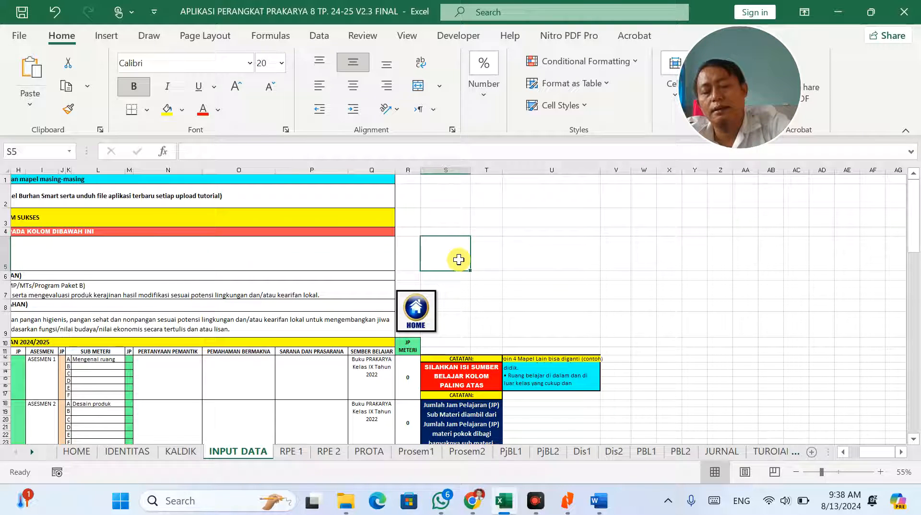
# Step: Enter 4 in cell S5 and align it to the top and left of the cell
pyautogui.write('4')
pyautogui.click(544, 310)
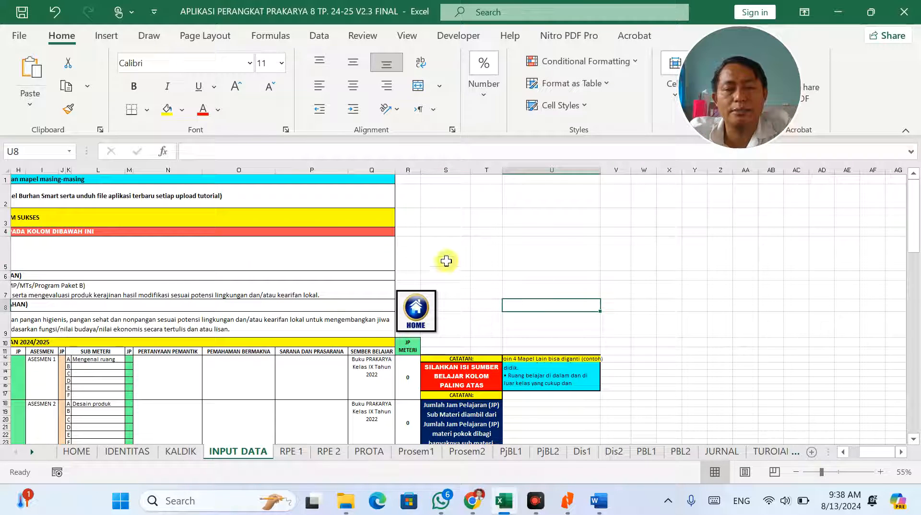
pyautogui.click(446, 260)
pyautogui.click(319, 61)
pyautogui.click(319, 85)
pyautogui.click(552, 290)
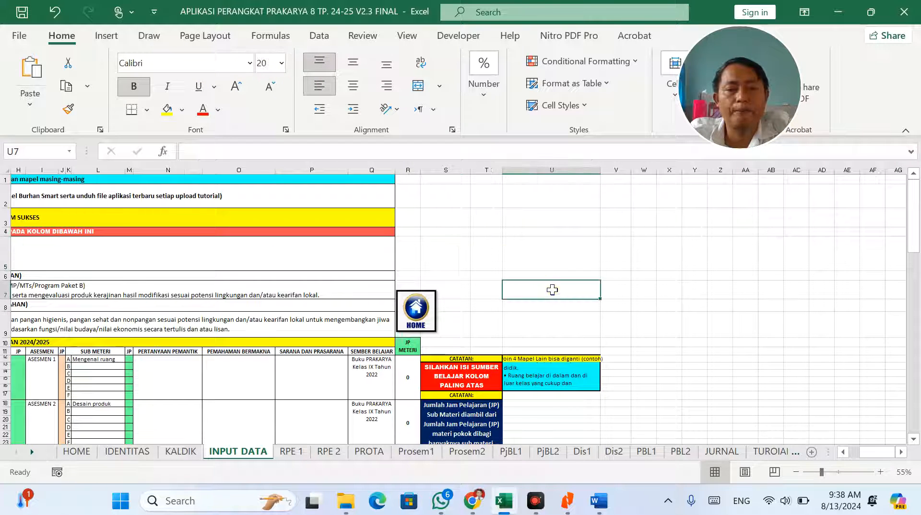
# Step: Set cell S5's font to black, size 28, and clear the number from the cell
pyautogui.click(437, 259)
pyautogui.click(218, 110)
pyautogui.click(228, 127)
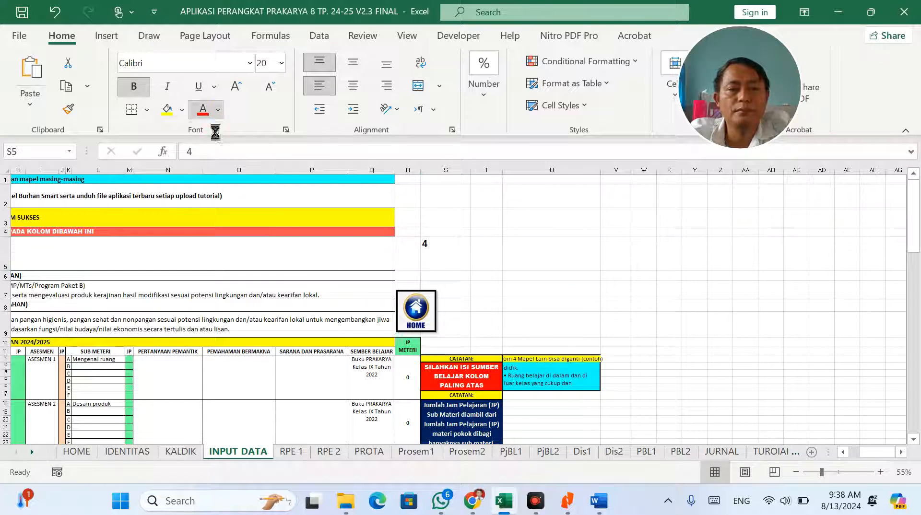
pyautogui.click(282, 65)
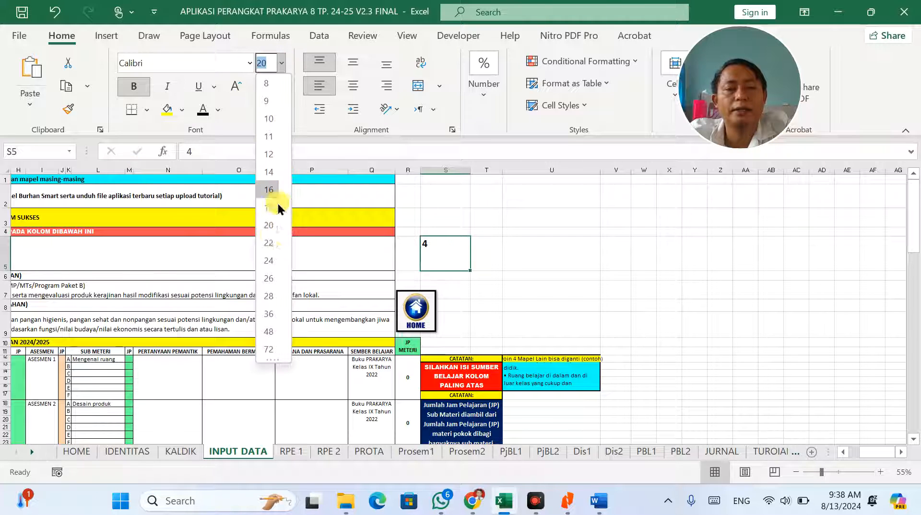
pyautogui.click(273, 293)
pyautogui.click(456, 245)
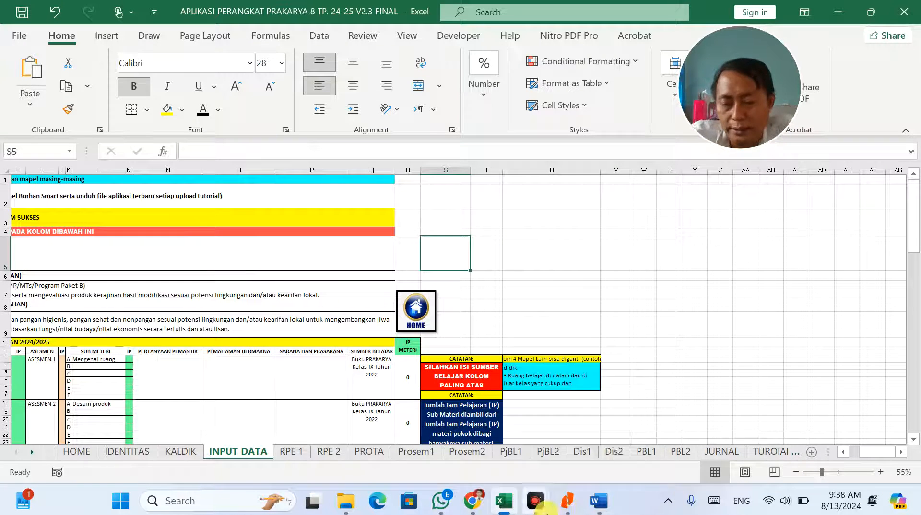
# Step: Examine the SUB METERI, ELEMEN and CP ELEMEN cells of topic 1.5 on the INPUT DATA sheet
pyautogui.moveTo(530, 503)
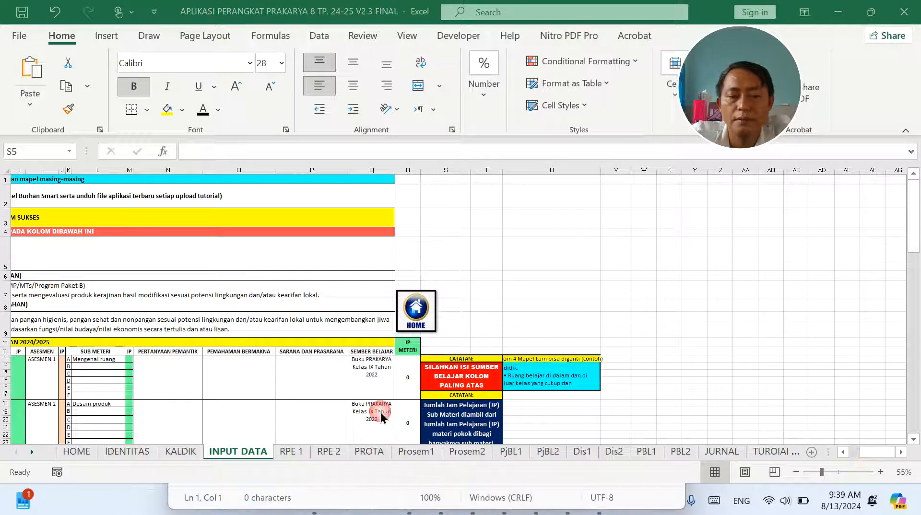
pyautogui.click(289, 376)
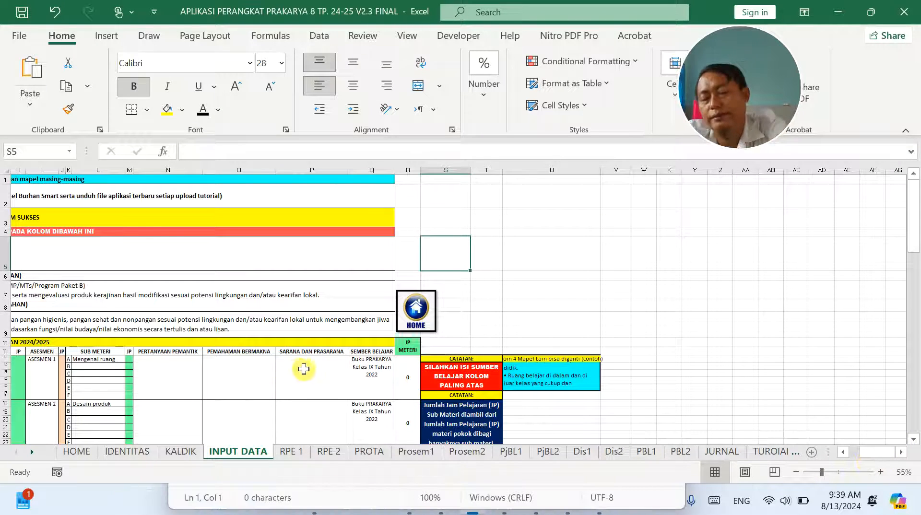
pyautogui.press('Home')
pyautogui.click(305, 369)
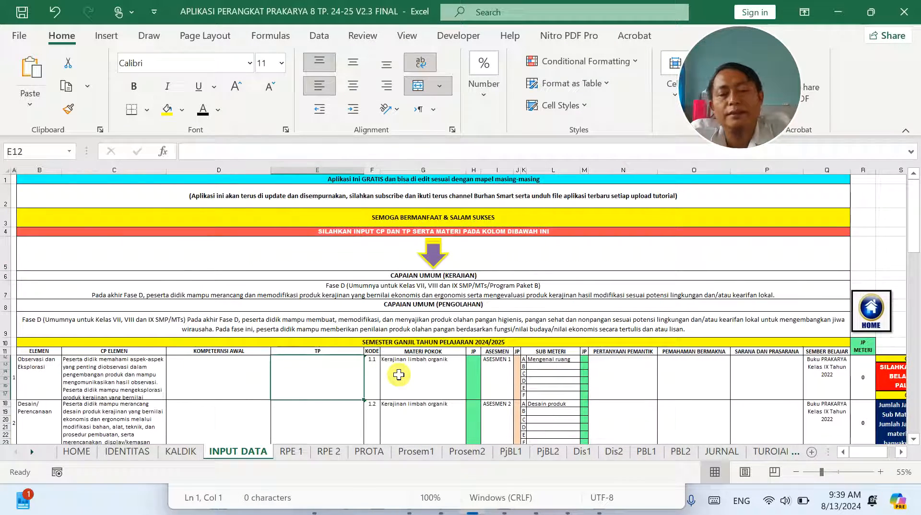
pyautogui.scroll(-4, 399, 374)
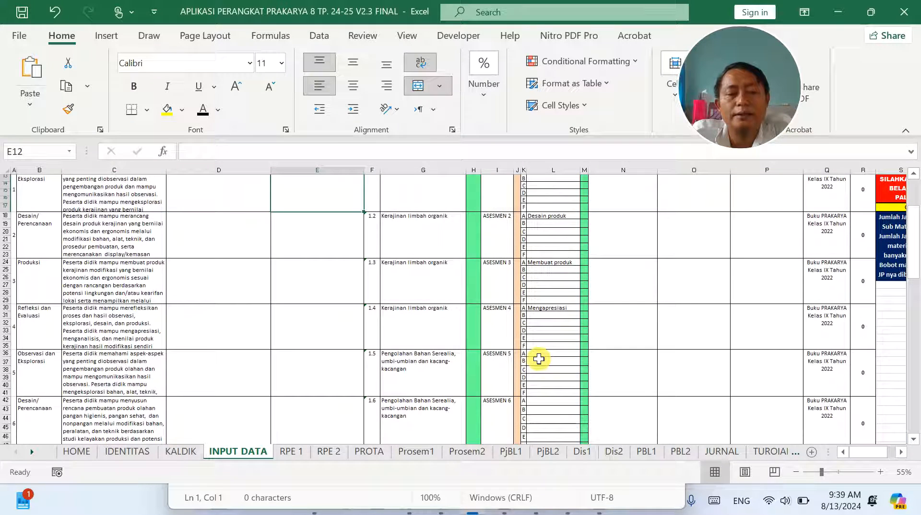
pyautogui.click(543, 356)
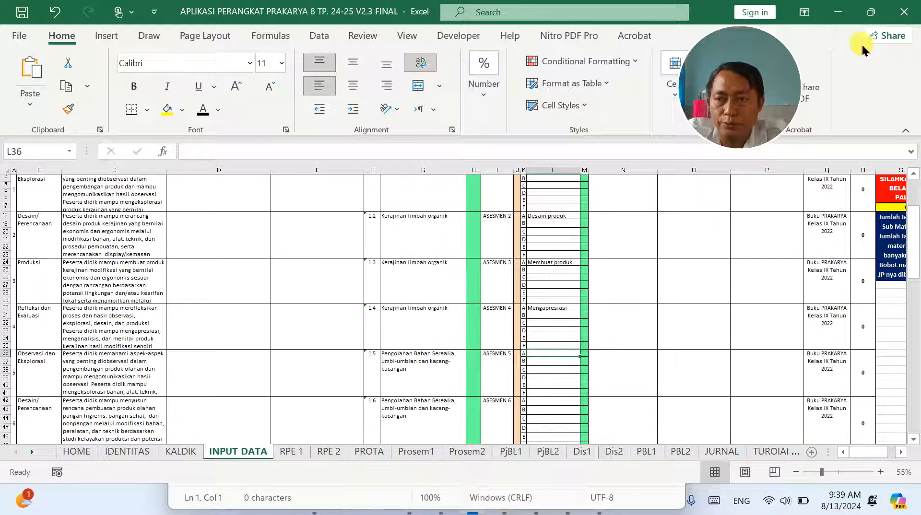
pyautogui.click(53, 361)
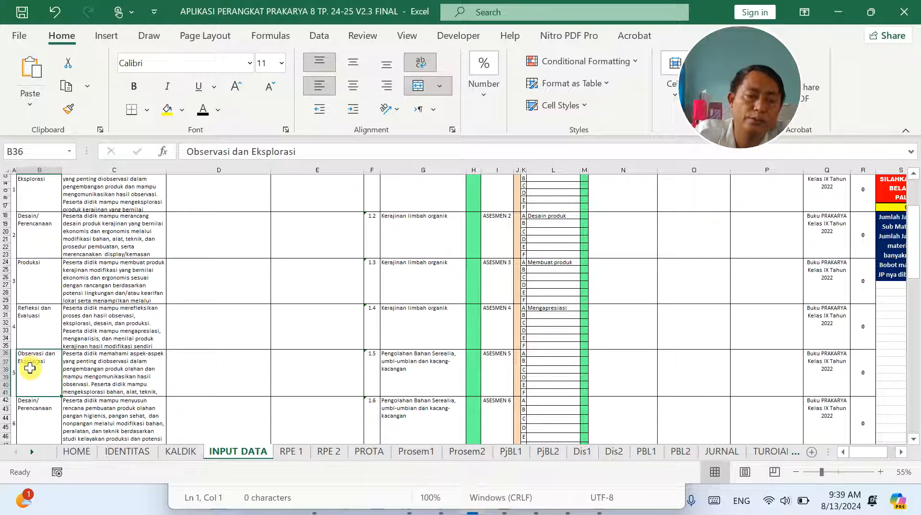
pyautogui.click(112, 378)
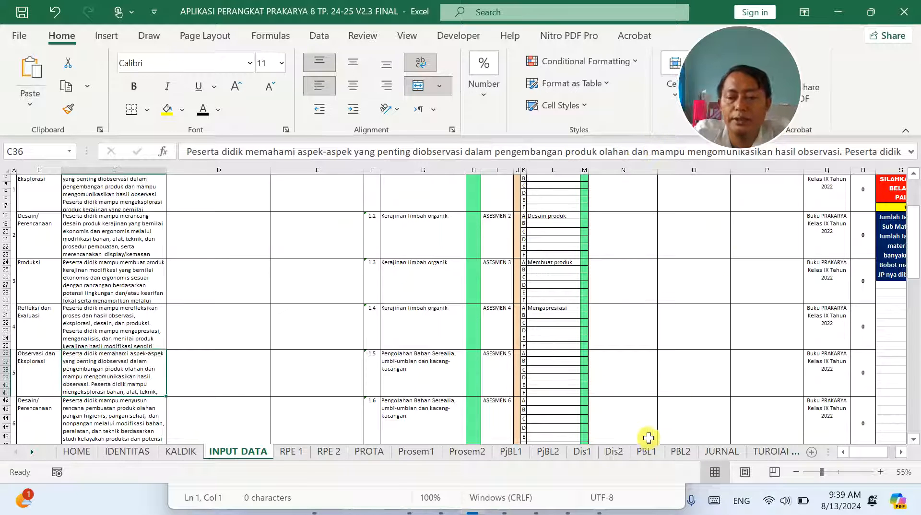
# Step: Look over the odd-semester rows 1.1 to 1.8, comparing their CP elements, main topics and sub-topics
pyautogui.hotkey('alt', 'Tab')
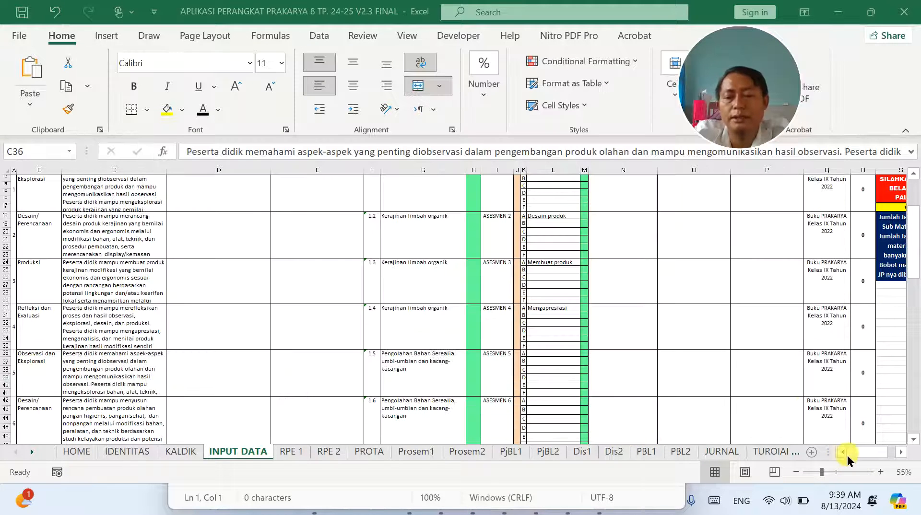
pyautogui.scroll(4, 690, 294)
pyautogui.scroll(-7, 688, 297)
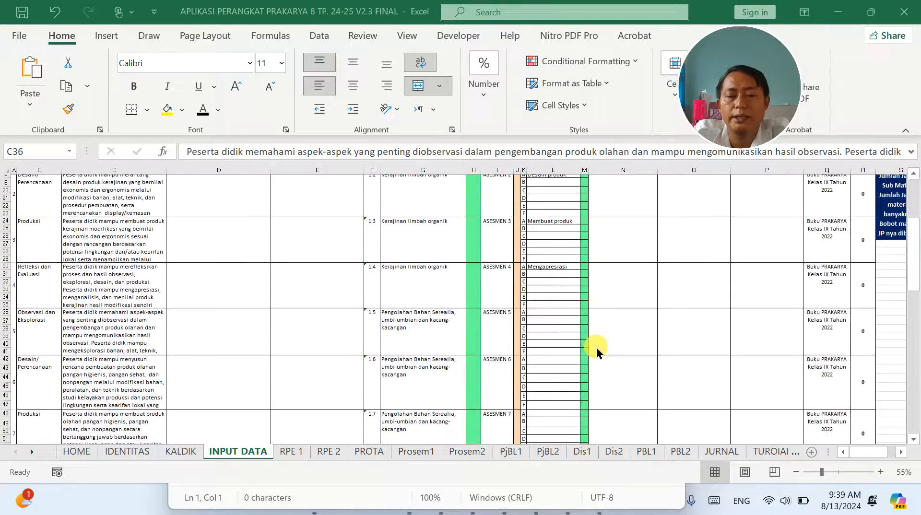
pyautogui.scroll(-4, 533, 323)
pyautogui.scroll(5, 537, 319)
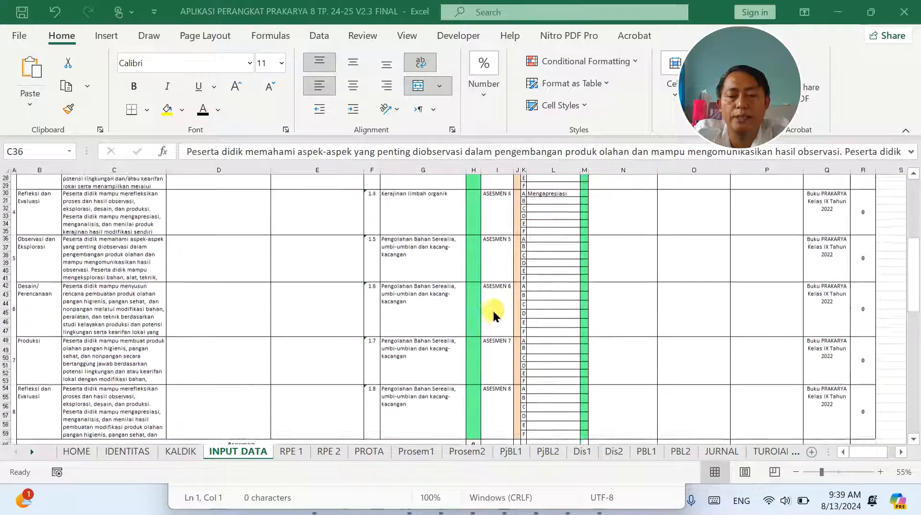
pyautogui.scroll(2, 452, 293)
pyautogui.click(437, 253)
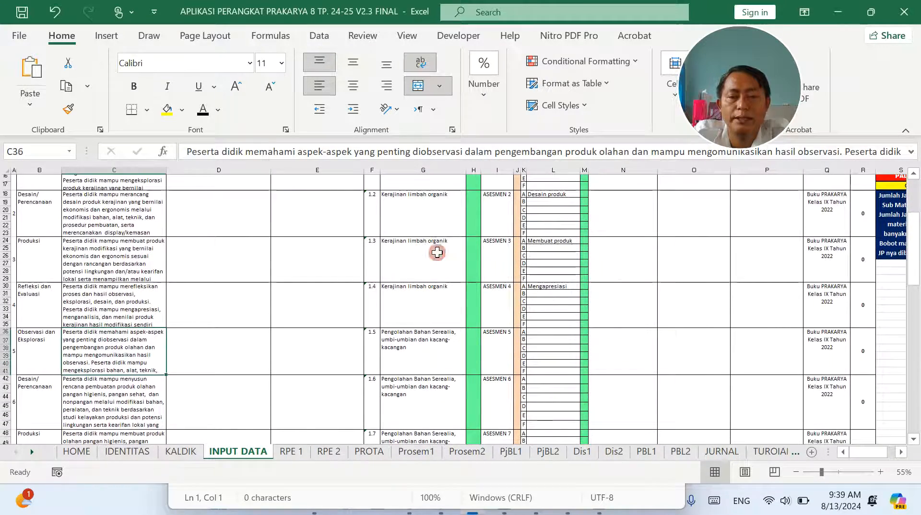
pyautogui.scroll(3, 473, 256)
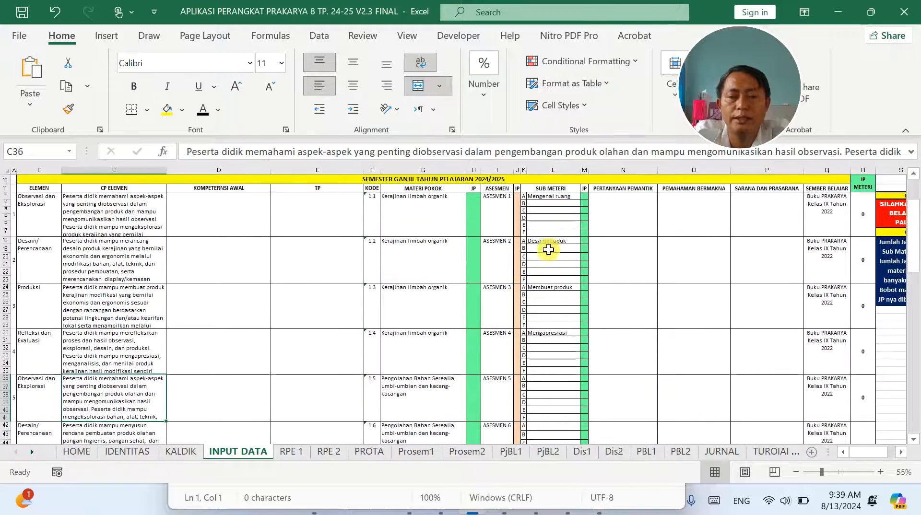
# Step: Locate the even-semester SUB METERI cells and copy the Unit 4 title, "MENGENAL RUANG LINGKUP PRODUK KERAJINAN LIMBAH ANORGANIK", from the teacher book PDF
pyautogui.click(552, 214)
pyautogui.scroll(-10, 555, 287)
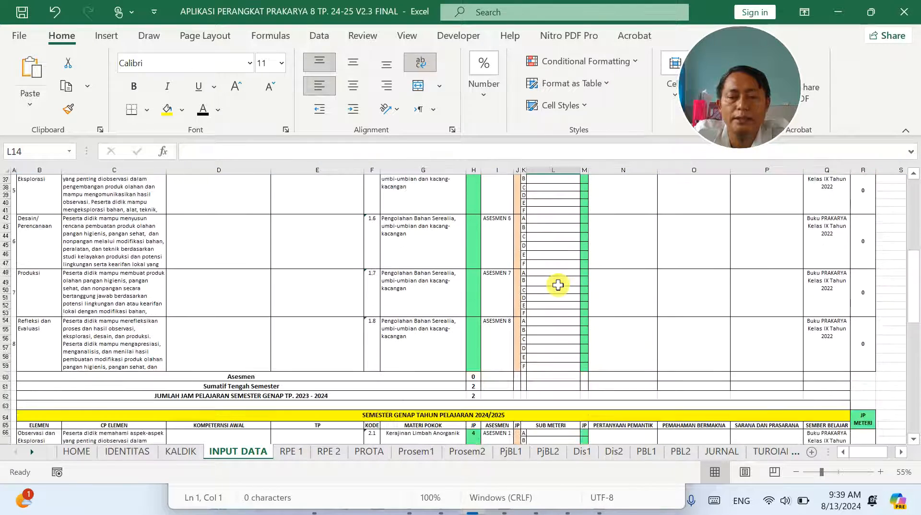
pyautogui.scroll(-3, 489, 335)
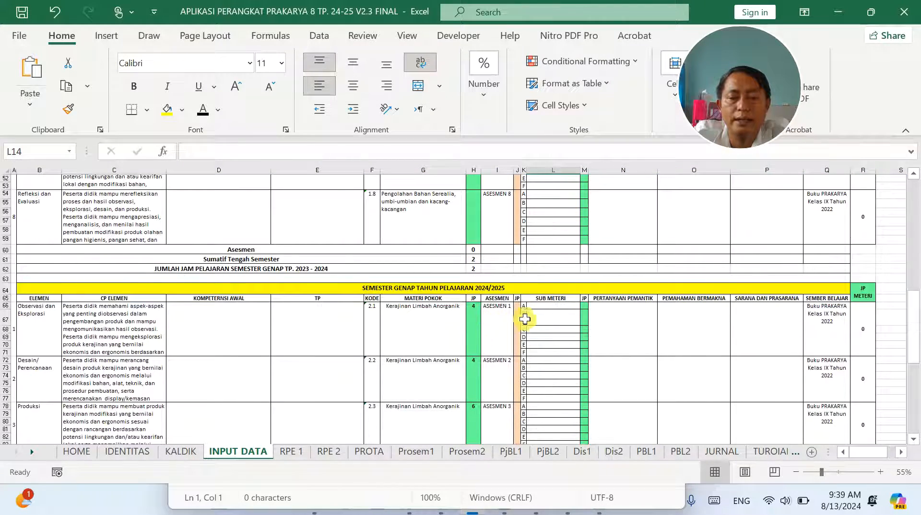
pyautogui.click(548, 317)
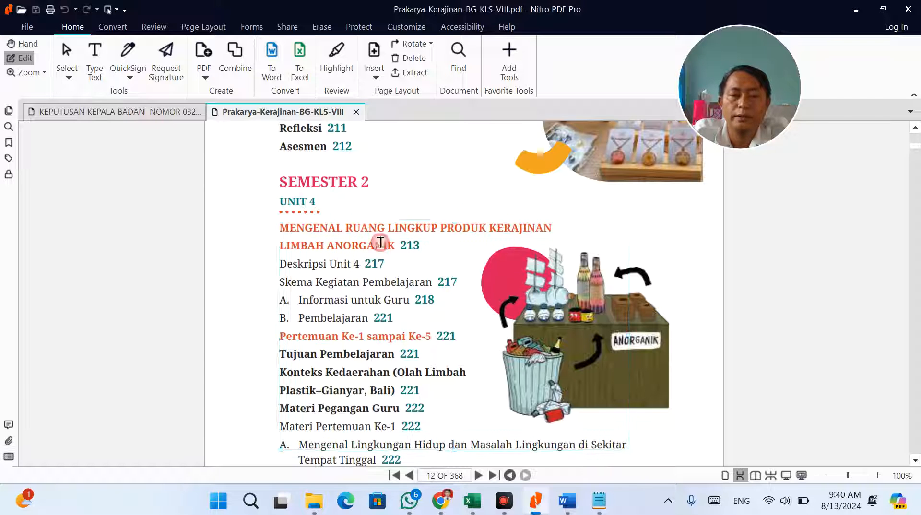
pyautogui.moveTo(282, 233)
pyautogui.mouseDown()
pyautogui.moveTo(359, 246)
pyautogui.moveTo(290, 225)
pyautogui.mouseUp()
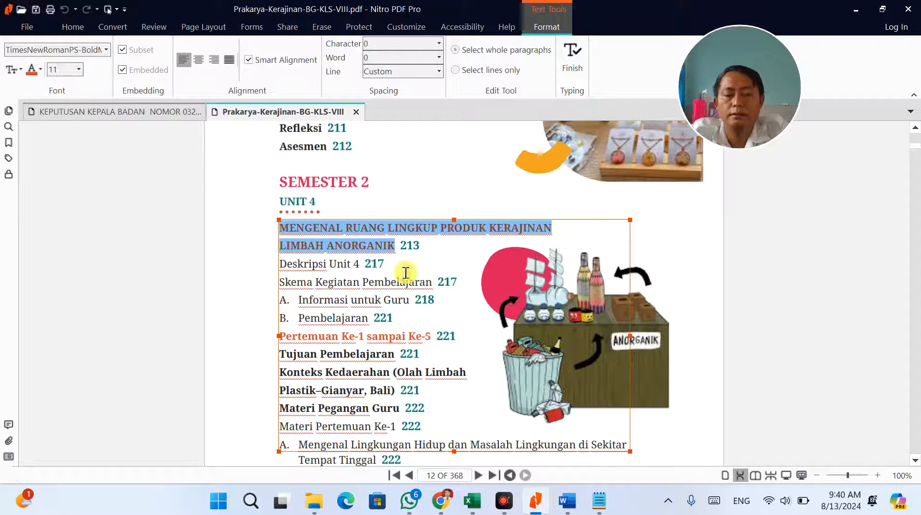
# Step: Replace the text in the Word document with the copied Unit 4 title and convert it to sentence case
pyautogui.click(567, 501)
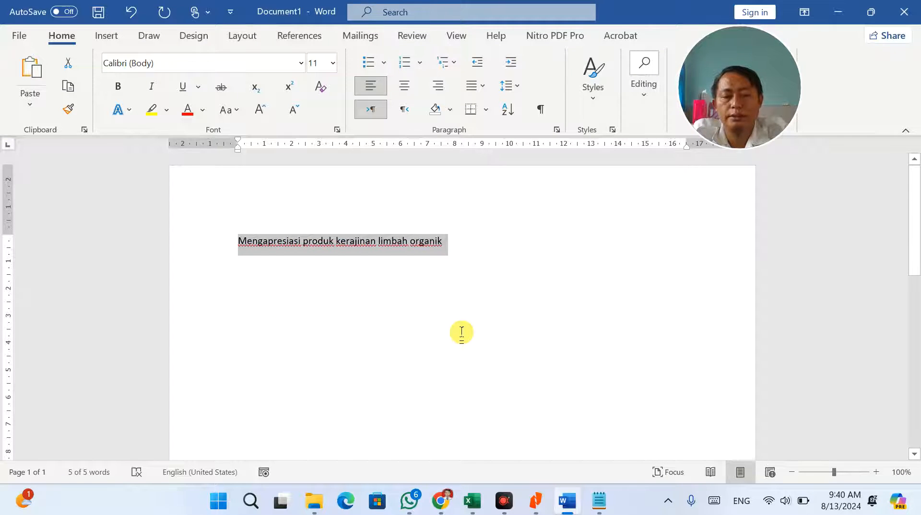
pyautogui.write('MENGENAL RUANG LINGKUP PRODUK KERAJINANLIMBAH ANORGANIK')
pyautogui.hotkey('ctrl', 'a')
pyautogui.click(237, 112)
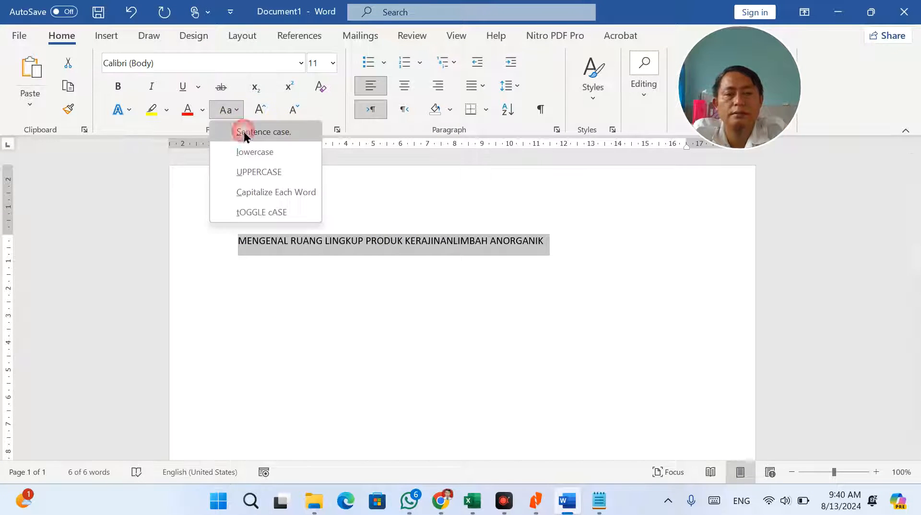
pyautogui.click(244, 135)
pyautogui.hotkey('alt', 'Tab')
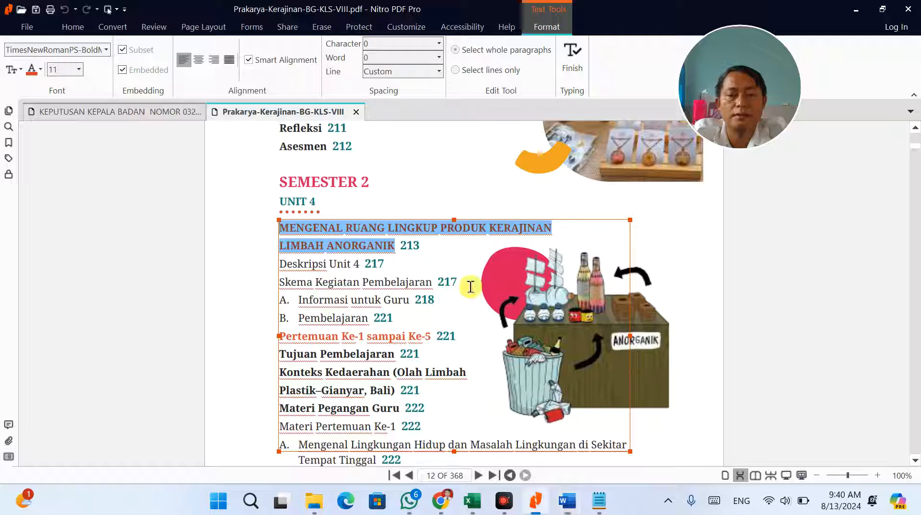
# Step: Paste the sentence-case Unit 4 title into cell L66 as sub-topic A of topic 2.1 on the INPUT DATA sheet
pyautogui.click(472, 501)
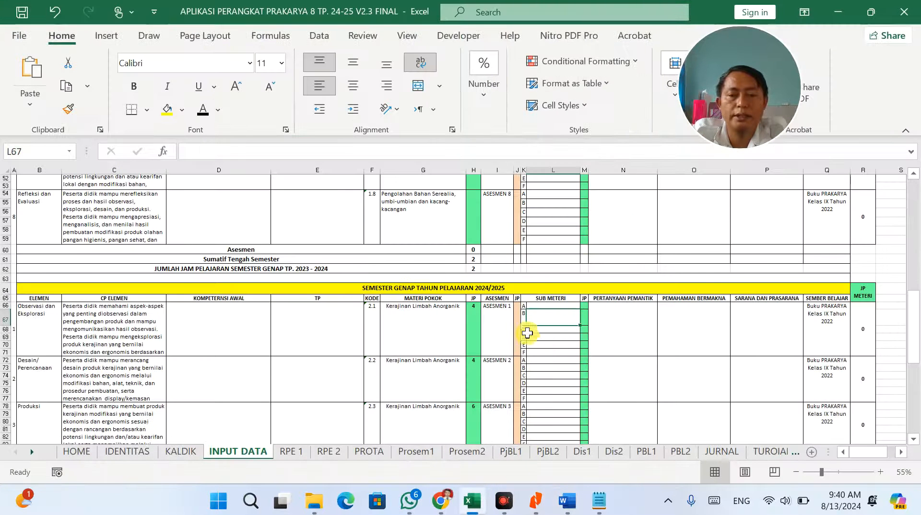
pyautogui.click(559, 307)
pyautogui.write('Mengenal ruang lingkup produk kerajinan limbah anorganik')
pyautogui.click(609, 374)
pyautogui.press('alt')
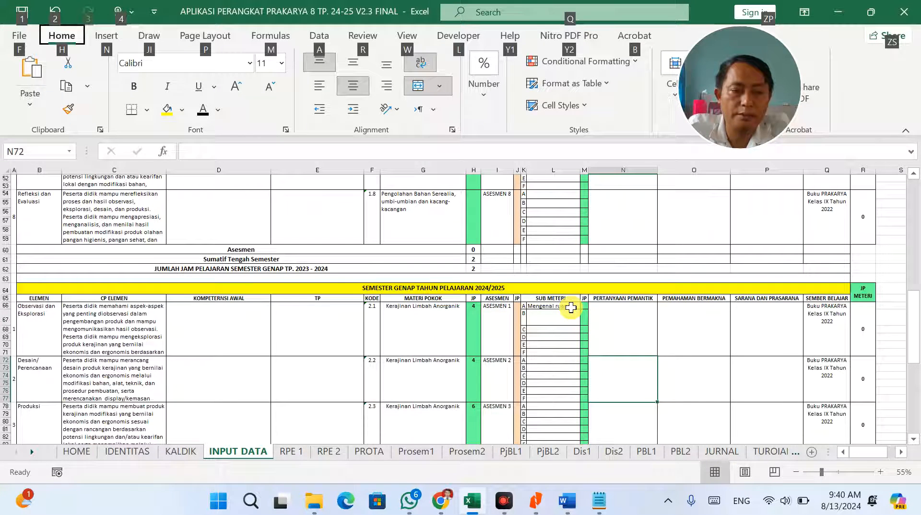
# Step: Compare the CP ELEMEN text of the even-semester topics with the Unit 4 contents in the teacher book
pyautogui.click(122, 337)
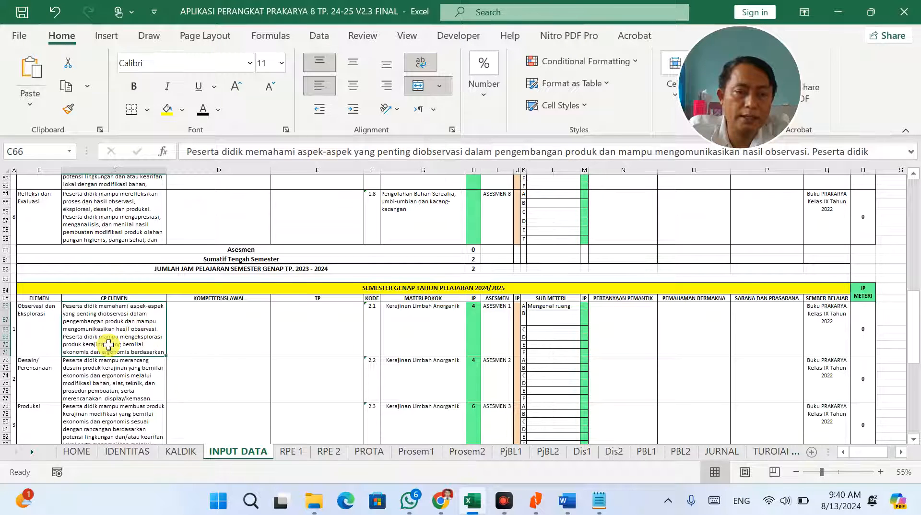
pyautogui.scroll(-5, 103, 348)
pyautogui.scroll(11, 101, 351)
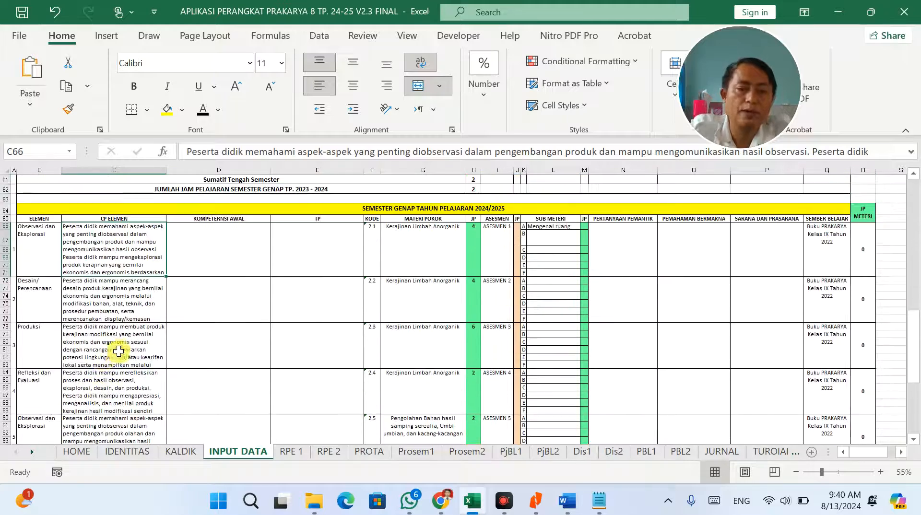
pyautogui.scroll(-4, 246, 346)
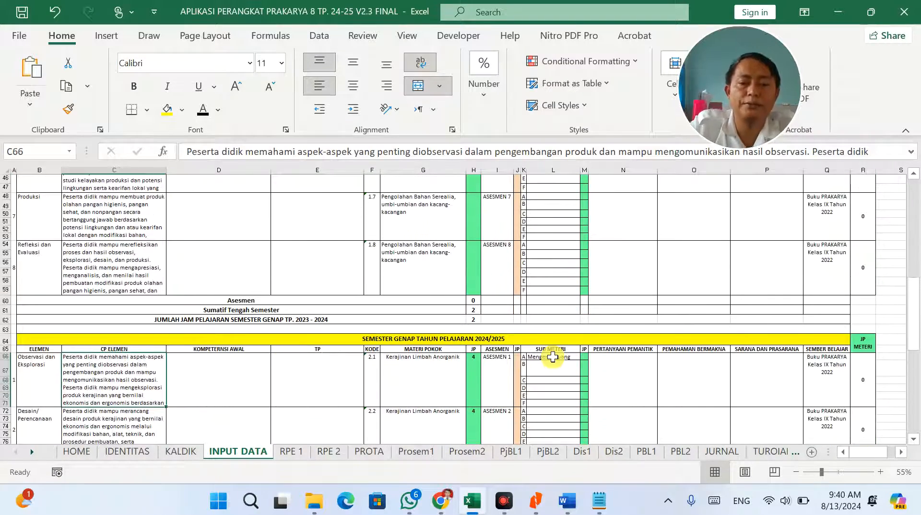
pyautogui.scroll(-1, 548, 352)
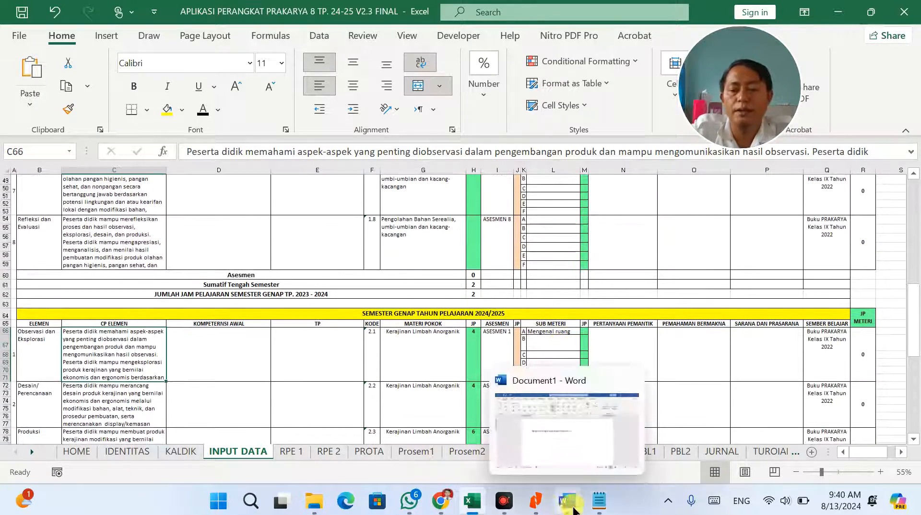
pyautogui.click(536, 500)
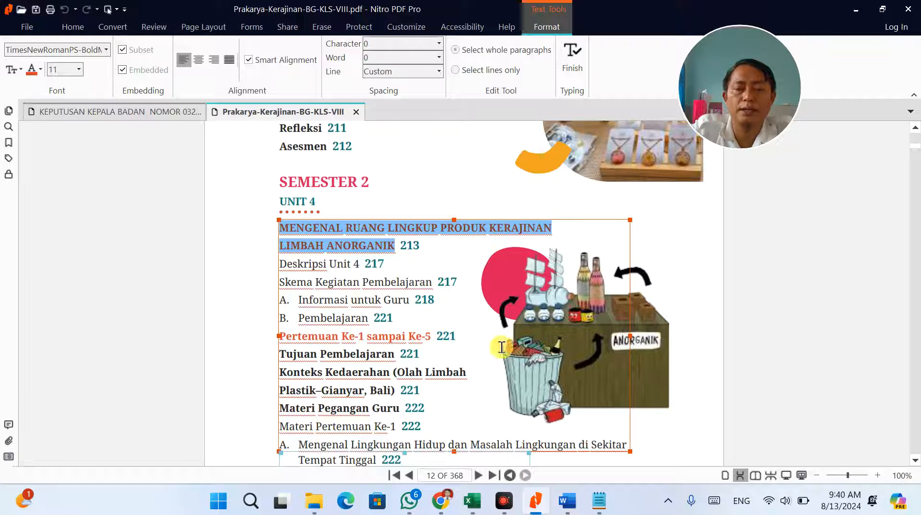
pyautogui.click(332, 506)
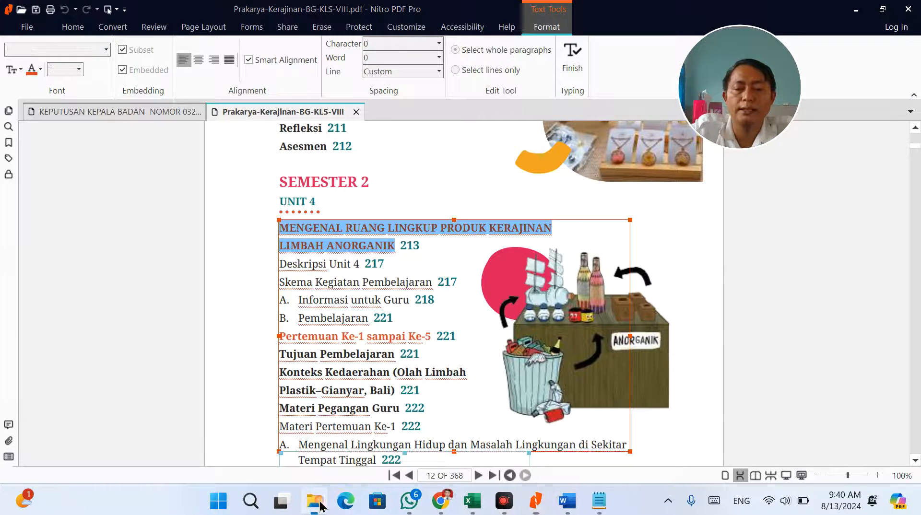
pyautogui.click(480, 501)
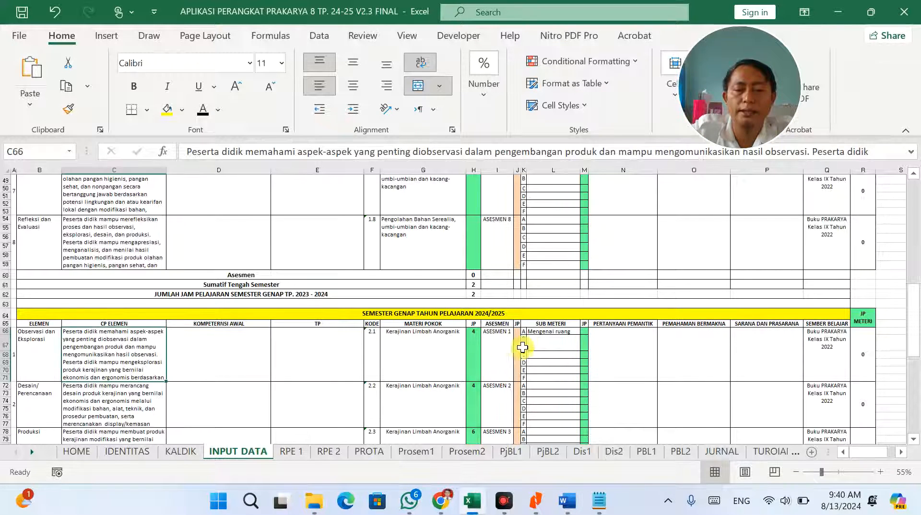
# Step: Enter "Desain produk kerajinanlimbah anorganik" in cell L72 as sub-topic A of topic 2.2, adapting the pasted Unit 4 title
pyautogui.click(555, 364)
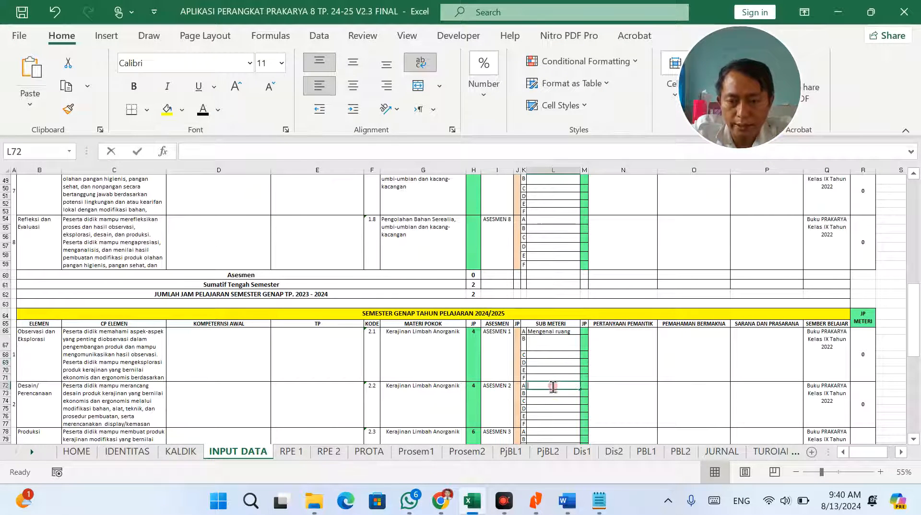
pyautogui.doubleClick(554, 387)
pyautogui.write('Mengenal ruang lingkup produk kerajinanlimbah anorganik')
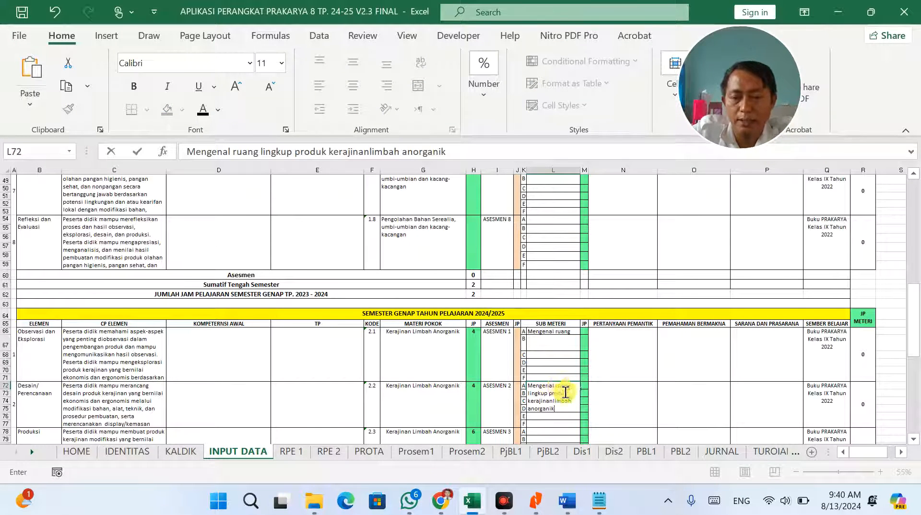
pyautogui.moveTo(528, 384); pyautogui.dragTo(517, 379)
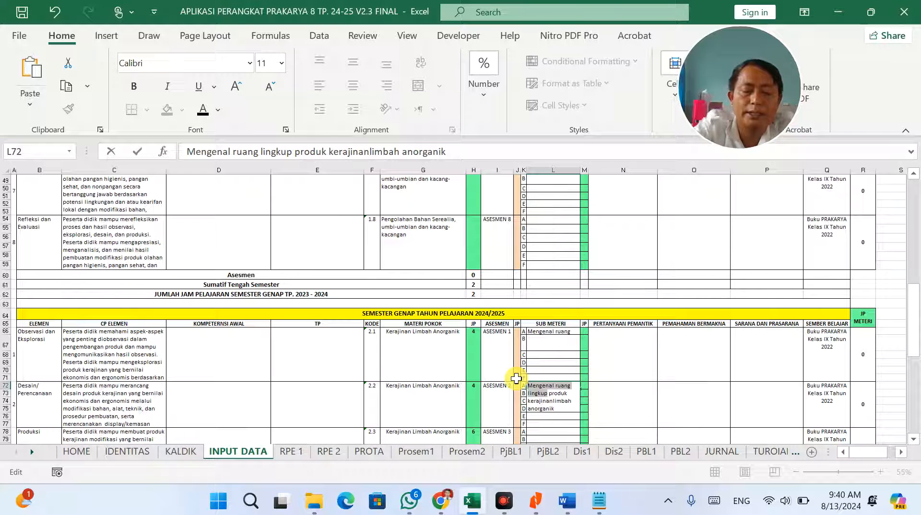
pyautogui.write('Desain')
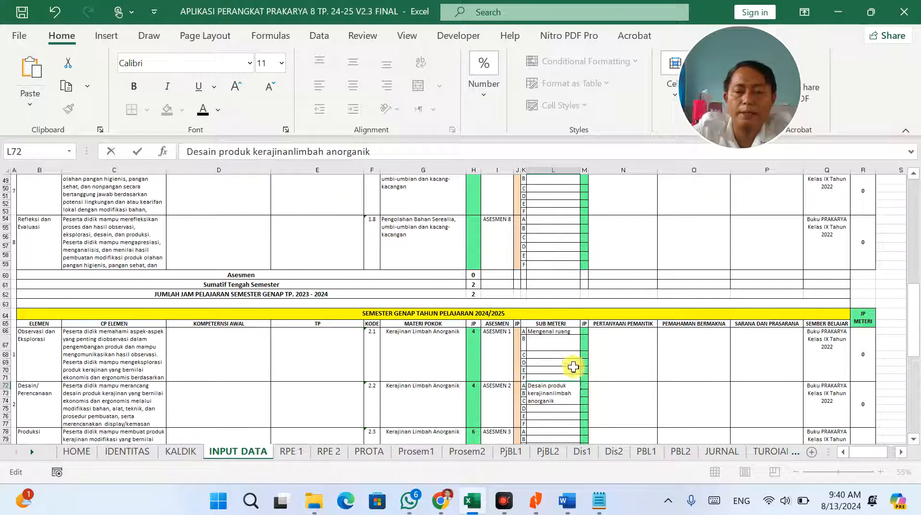
pyautogui.hotkey('ctrl', 'Return')
# Step: Copy the Unit 5 title, "MEMBUAT PRODUK KERAJINAN DARI LIMBAH ANORGANIK", from the teacher book PDF for topic 2.3
pyautogui.scroll(-2, 568, 388)
pyautogui.scroll(-1, 568, 388)
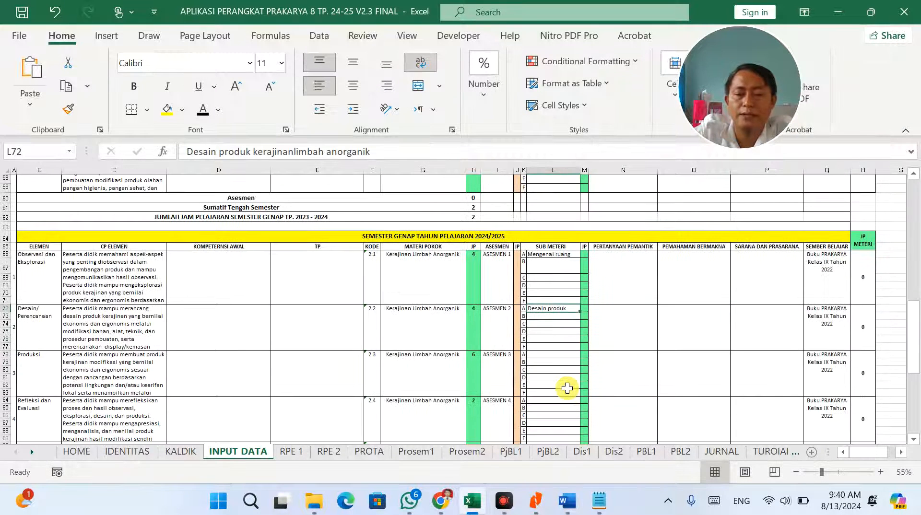
pyautogui.click(551, 354)
pyautogui.hotkey('alt', 'Tab')
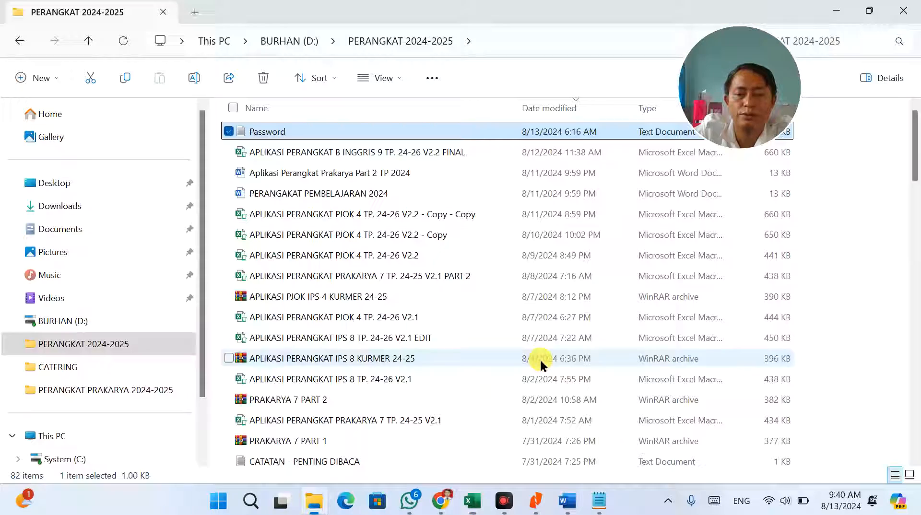
pyautogui.hotkey('alt', 'Tab')
pyautogui.click(536, 499)
pyautogui.scroll(-3, 464, 353)
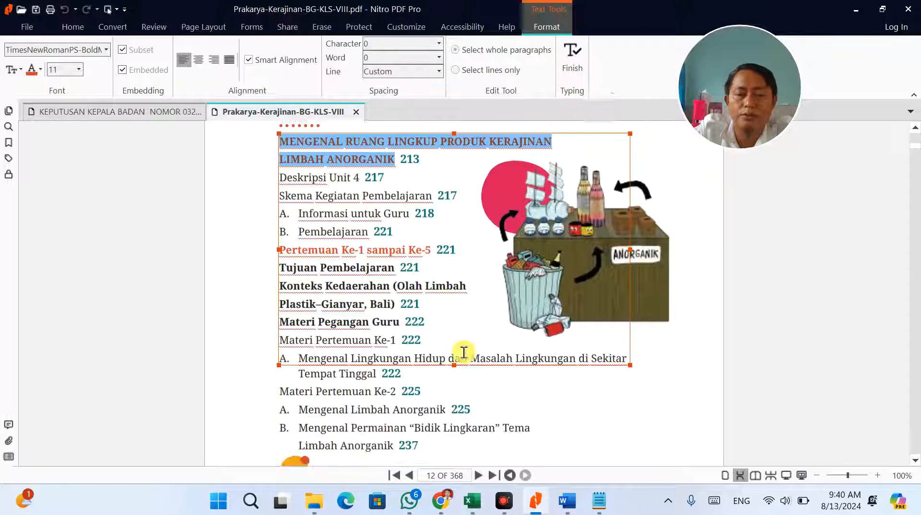
pyautogui.scroll(-8, 465, 353)
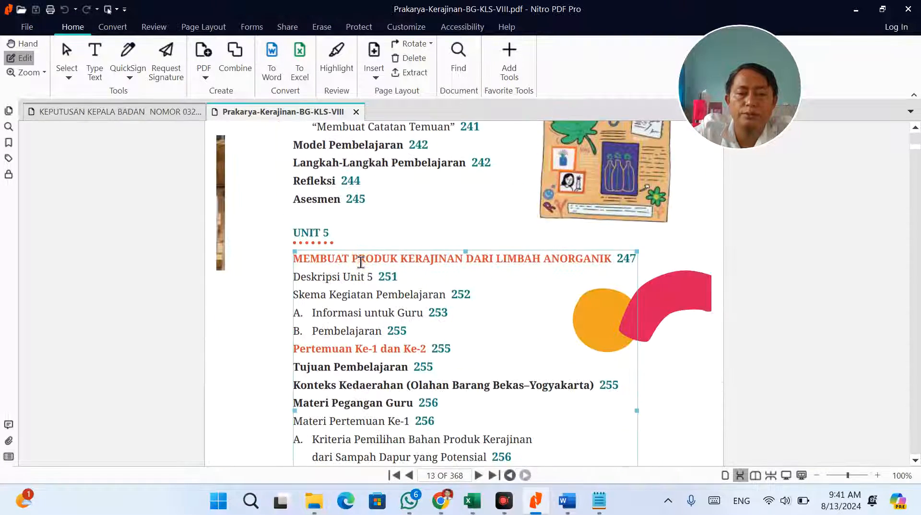
pyautogui.click(297, 259)
pyautogui.moveTo(295, 259); pyautogui.dragTo(580, 259)
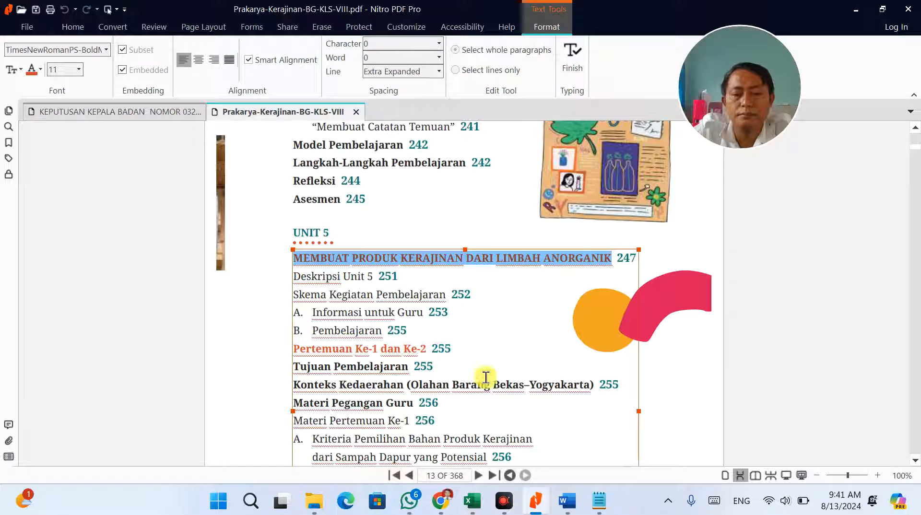
pyautogui.hotkey('alt', 'Tab')
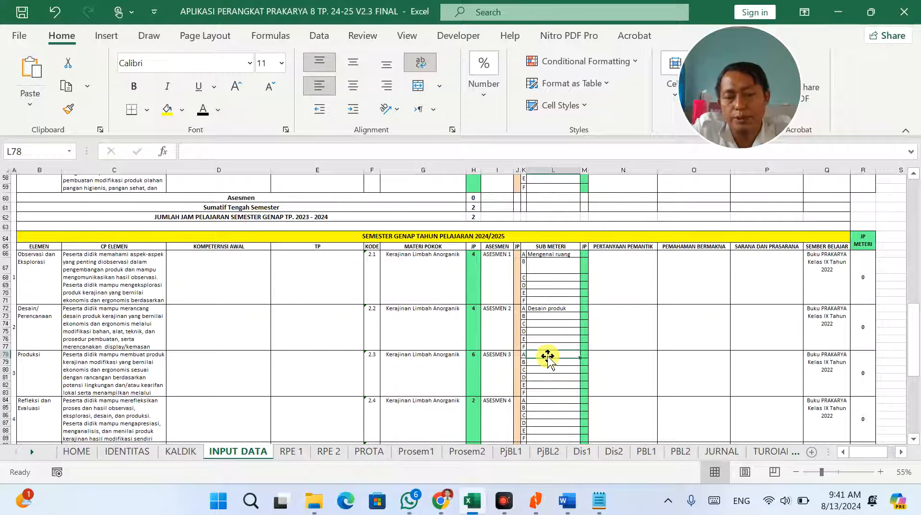
pyautogui.write('MEMBUAT PRODUK KERAJINAN DARI LIMBAH ANORGANIK')
pyautogui.click(592, 373)
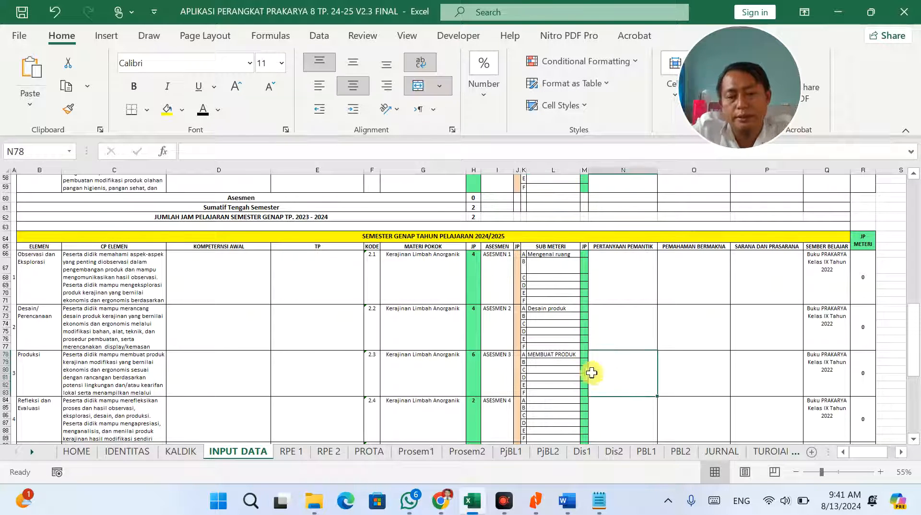
# Step: Replace the text in the Word document with the Unit 5 title and convert it to sentence case
pyautogui.click(567, 501)
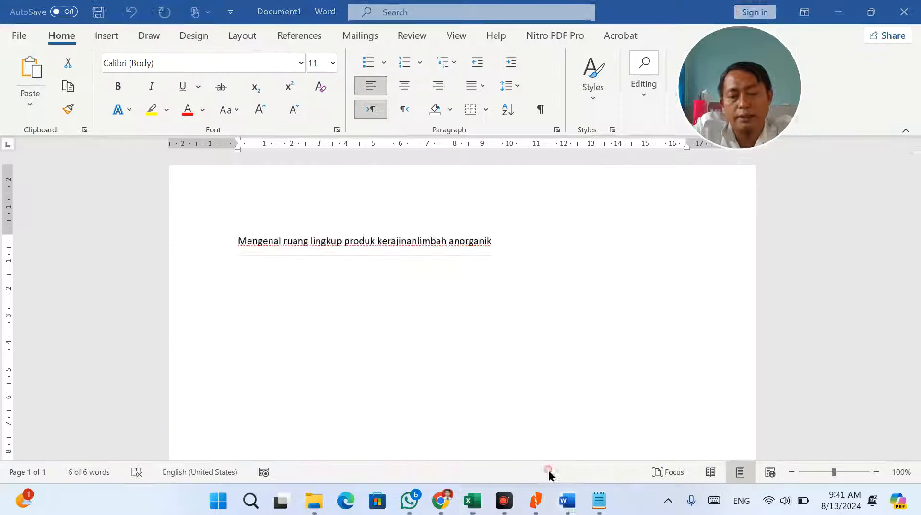
pyautogui.write('MEMBUAT PRODUK KERAJINAN DARI LIMBAH ANORGANIK')
pyautogui.hotkey('ctrl', 'a')
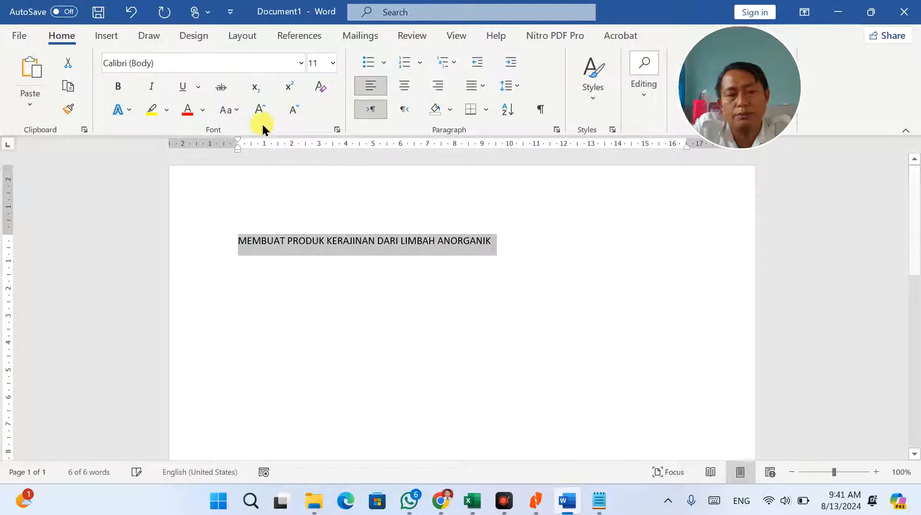
pyautogui.click(234, 112)
pyautogui.click(244, 135)
# Step: Paste "Membuat produk kerajinan dari limbah anorganik" into cell L78 as sub-topic A of topic 2.3 on the INPUT DATA sheet
pyautogui.hotkey('alt', 'Tab')
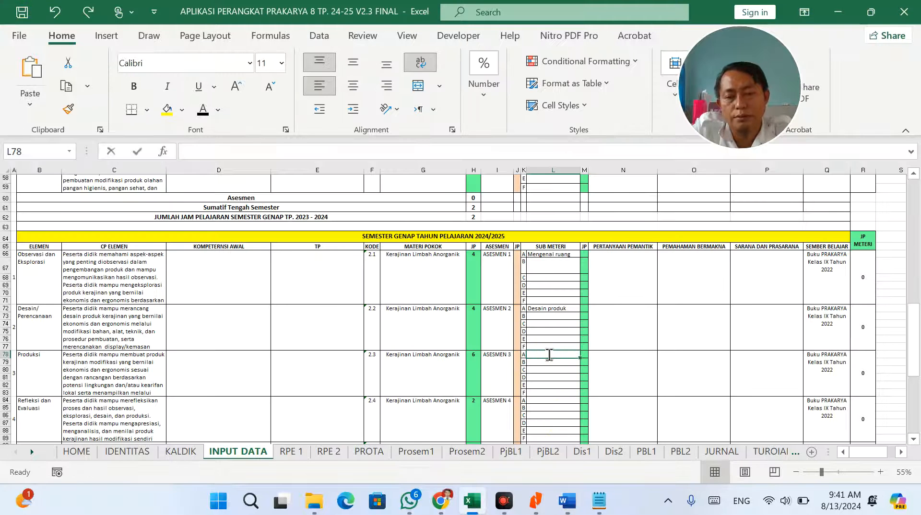
pyautogui.write('Membuat produk kerajinan dari limbah anorganik')
pyautogui.click(603, 387)
# Step: Select cell L84 for topic 2.4 and copy the Unit 6 title, "MENGAPRESIASI RUANG LINGKUP PRODUK KERAJINAN LIMBAH ANORGANIK", from the teacher book PDF
pyautogui.scroll(-4, 600, 387)
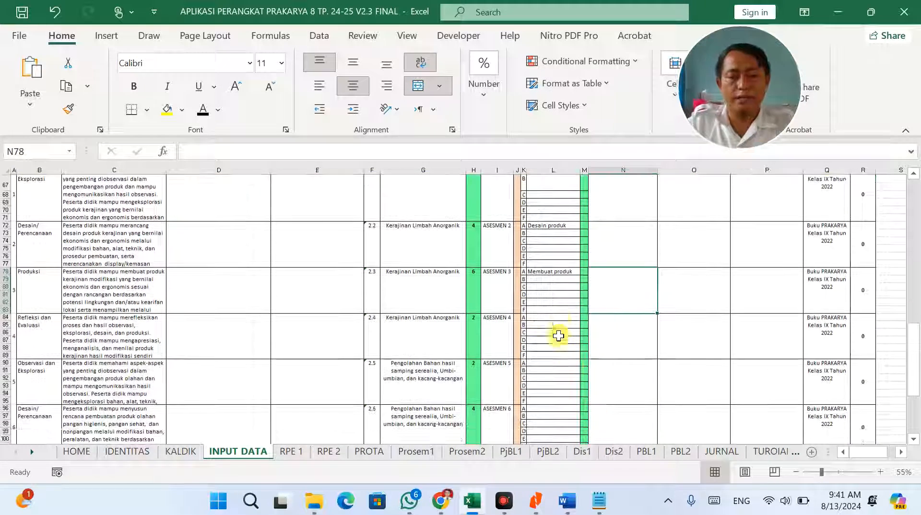
pyautogui.click(562, 317)
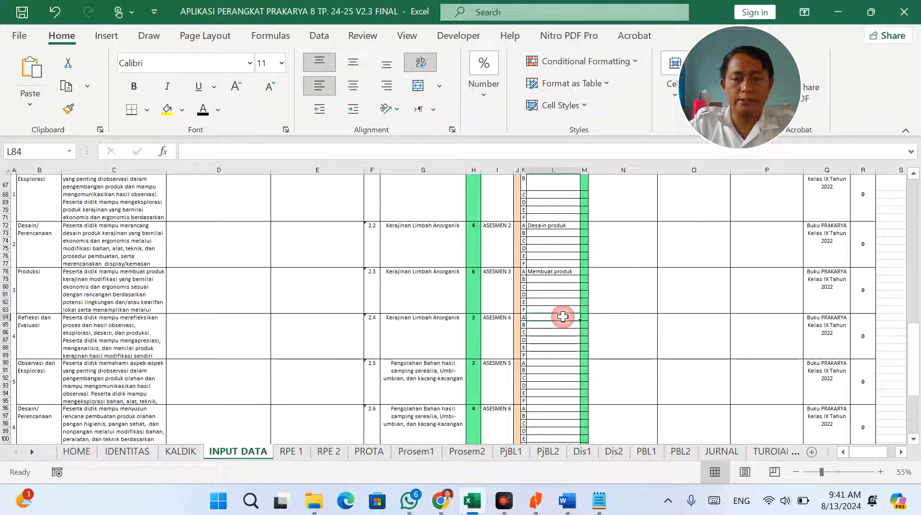
pyautogui.hotkey('alt', 'Tab')
pyautogui.hotkey('alt', 'Tab')
pyautogui.click(538, 510)
pyautogui.scroll(-10, 531, 364)
pyautogui.scroll(-15, 534, 368)
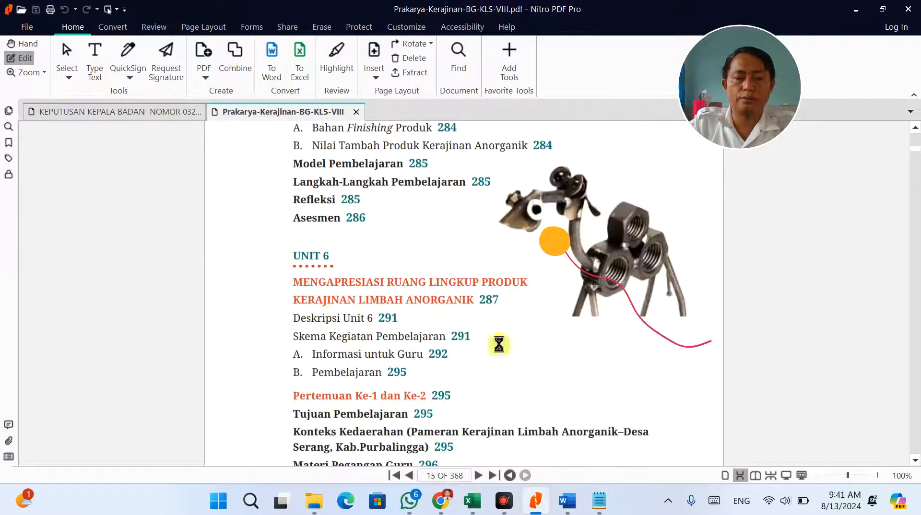
pyautogui.click(471, 296)
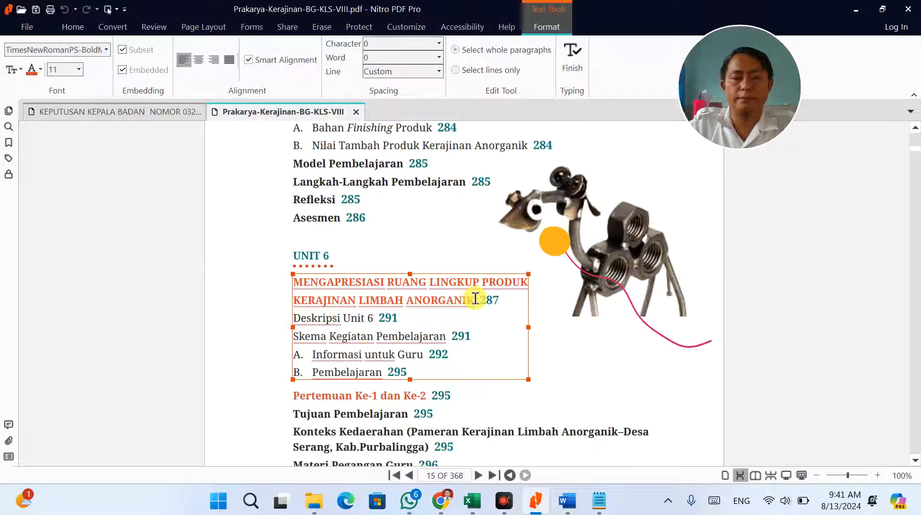
pyautogui.moveTo(451, 298); pyautogui.dragTo(277, 283)
pyautogui.hotkey('ctrl', 'c')
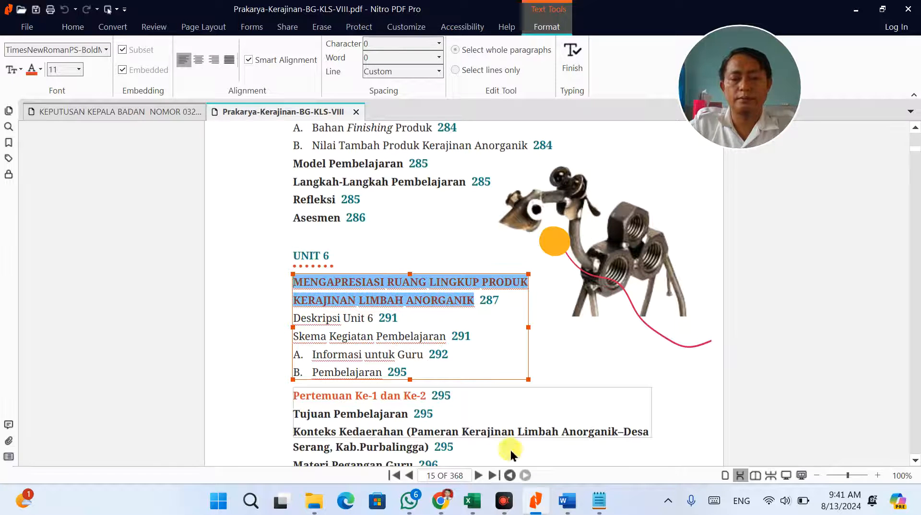
# Step: Replace the Word document's text with the Unit 6 title and convert it to sentence case
pyautogui.click(567, 501)
pyautogui.hotkey('ctrl', 'v')
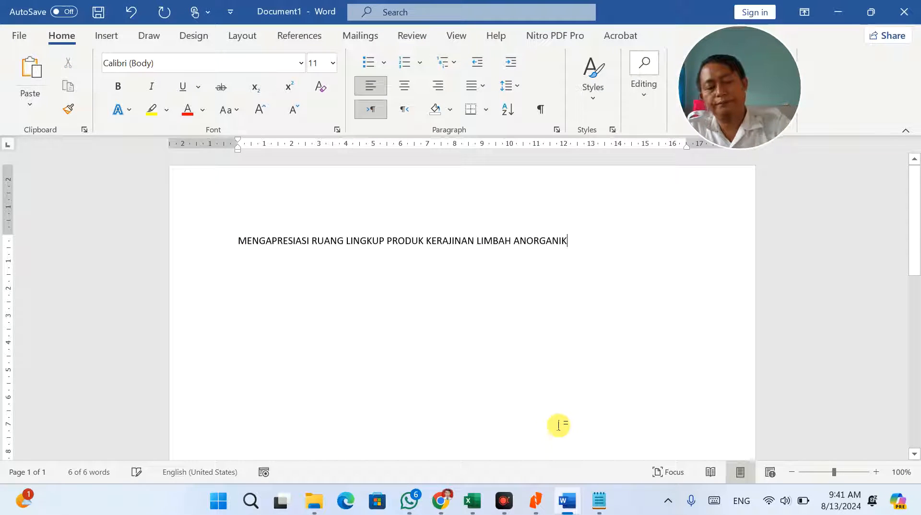
pyautogui.hotkey('ctrl', 'a')
pyautogui.click(235, 115)
pyautogui.click(243, 134)
# Step: Paste "Mengapresiasi ruang lingkup produk kerajinan limbah anorganik" into cell L84 as sub-topic A of topic 2.4 on the INPUT DATA sheet
pyautogui.hotkey('alt', 'Tab')
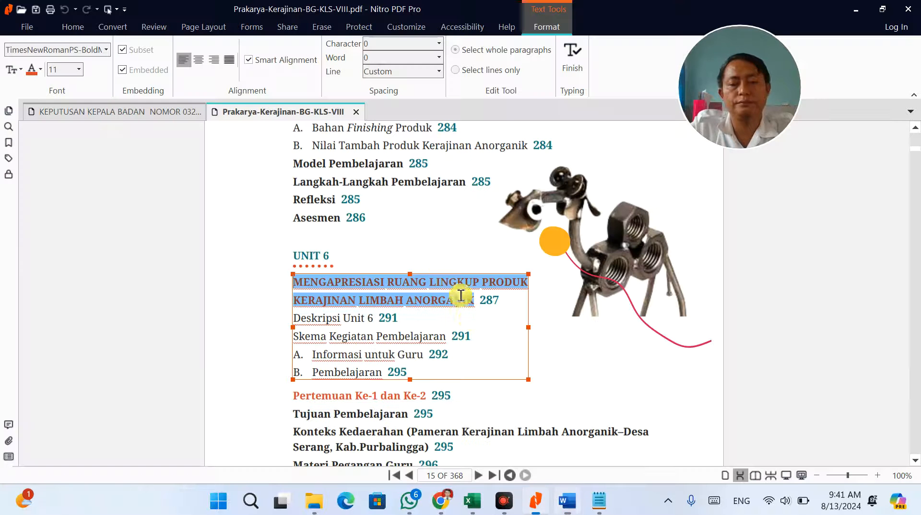
pyautogui.click(471, 503)
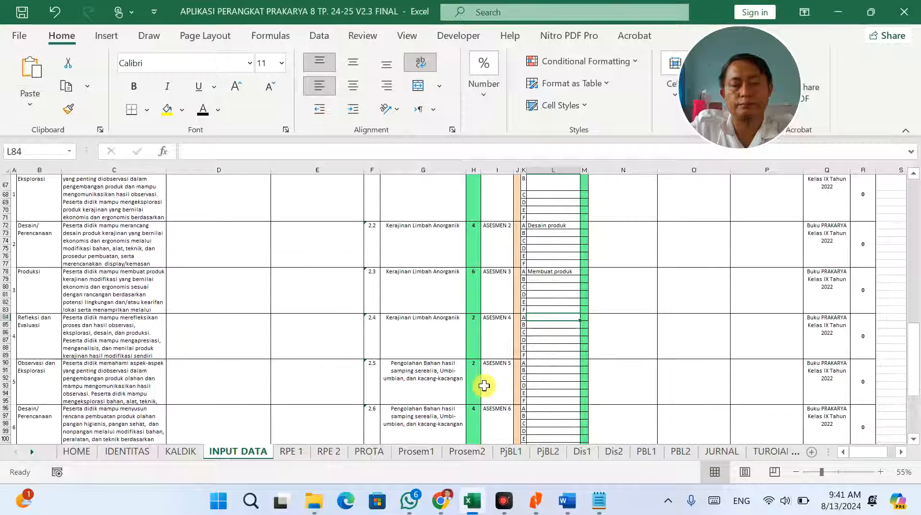
pyautogui.doubleClick(552, 317)
pyautogui.write('Mengapresiasi ruang lingkup produk kerajinan limbah anorganik')
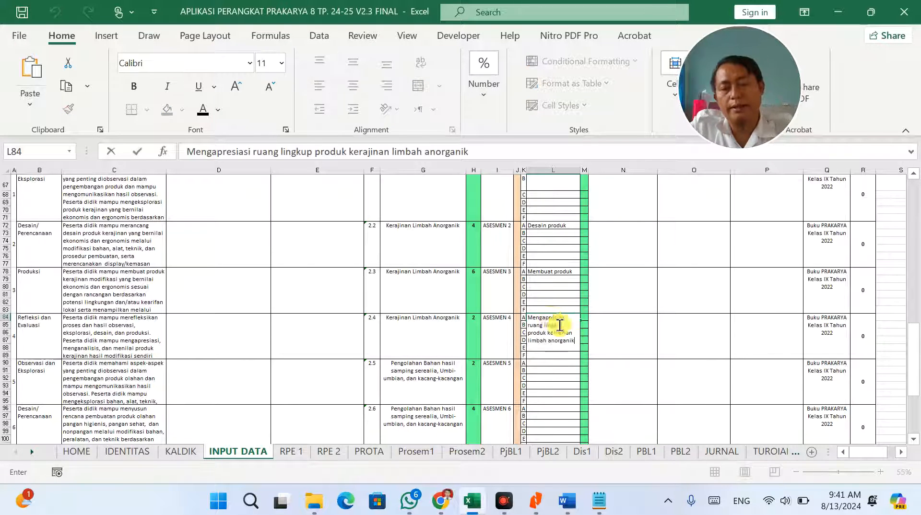
pyautogui.press('Tab')
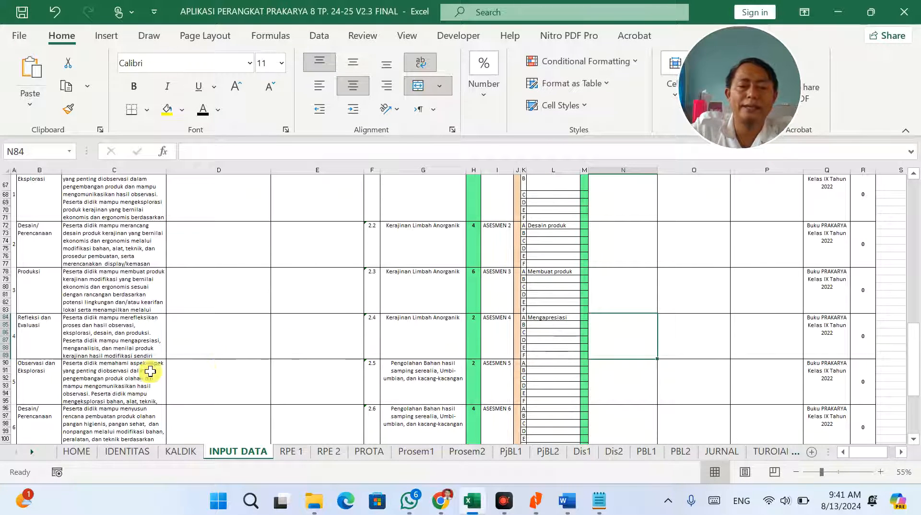
# Step: Open the teacher book Prakarya-Pengolahan-BG-KLS-VIII in Nitro PDF Pro and find Unit 2 in its table of contents
pyautogui.scroll(16, 585, 338)
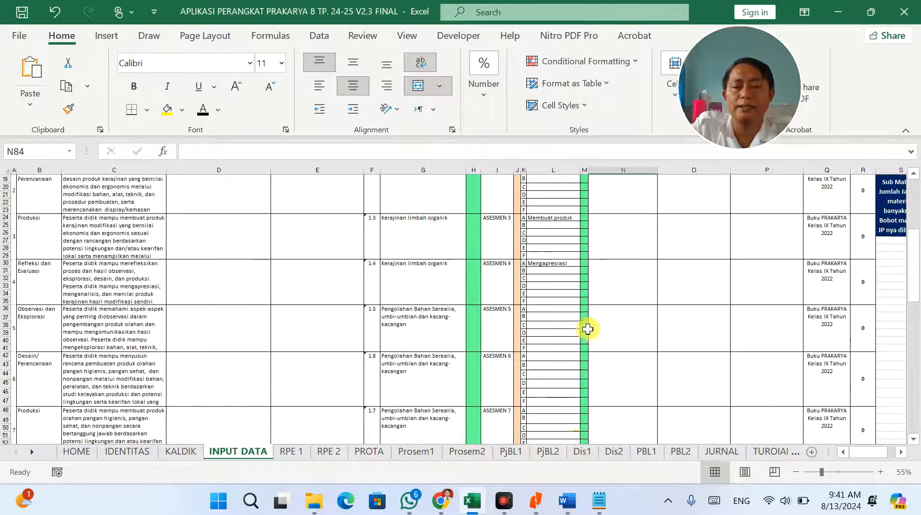
pyautogui.click(314, 501)
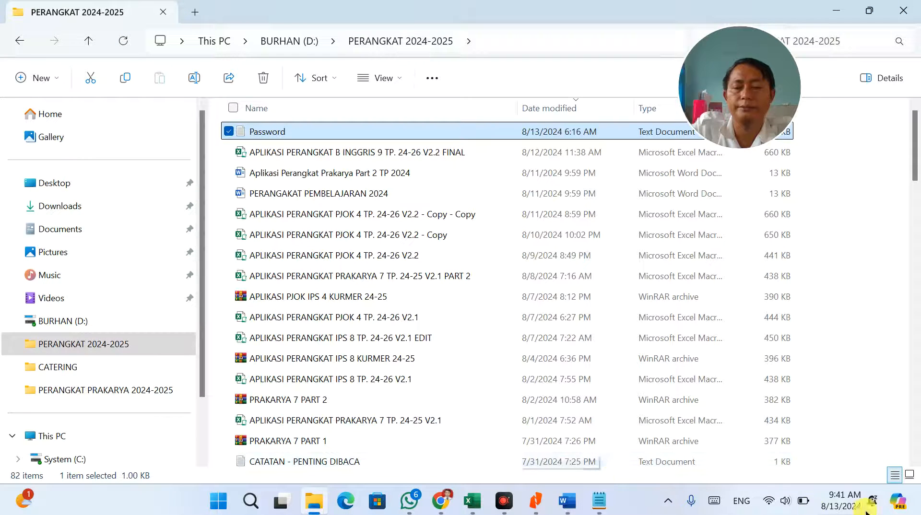
pyautogui.click(536, 501)
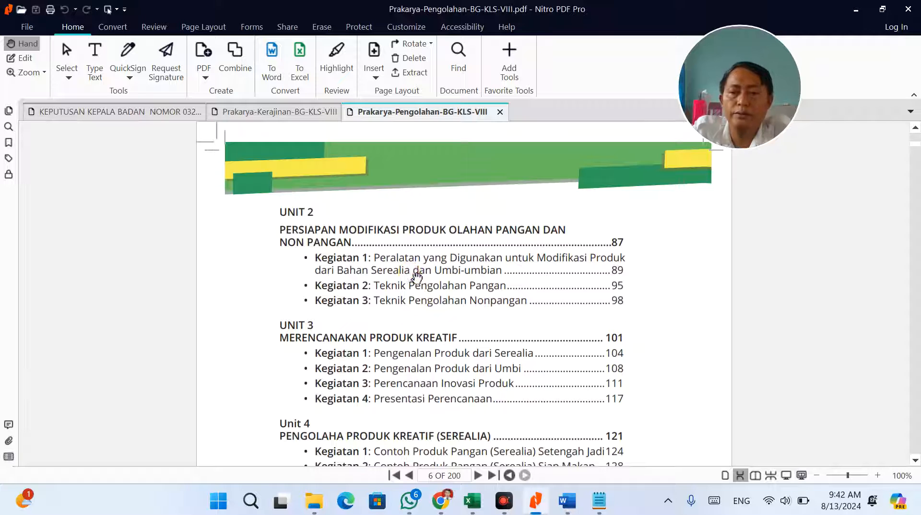
pyautogui.scroll(3, 327, 210)
pyautogui.scroll(-1, 331, 210)
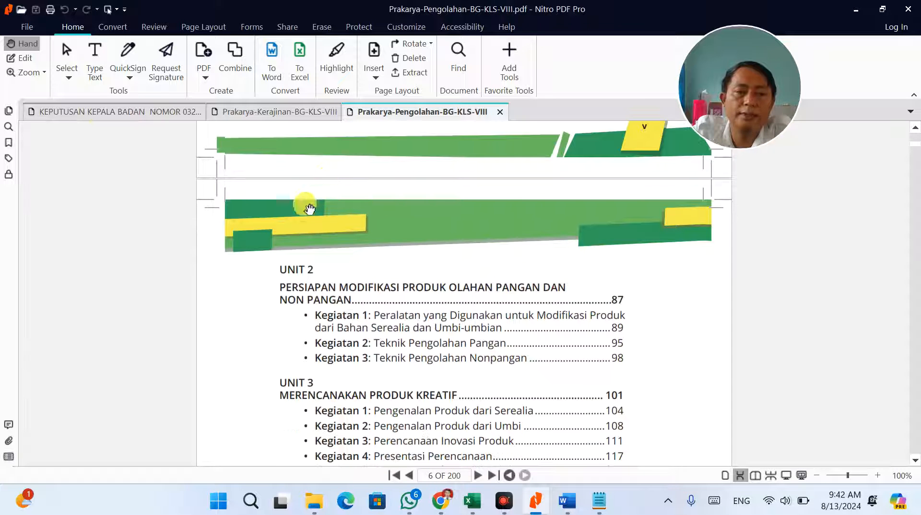
# Step: Copy the Unit 2 title, "PERSIAPAN MODIFIKASI PRODUK OLAHAN PANGAN DAN NON PANGAN", from the PDF and look over the preceding contents pages
pyautogui.click(21, 58)
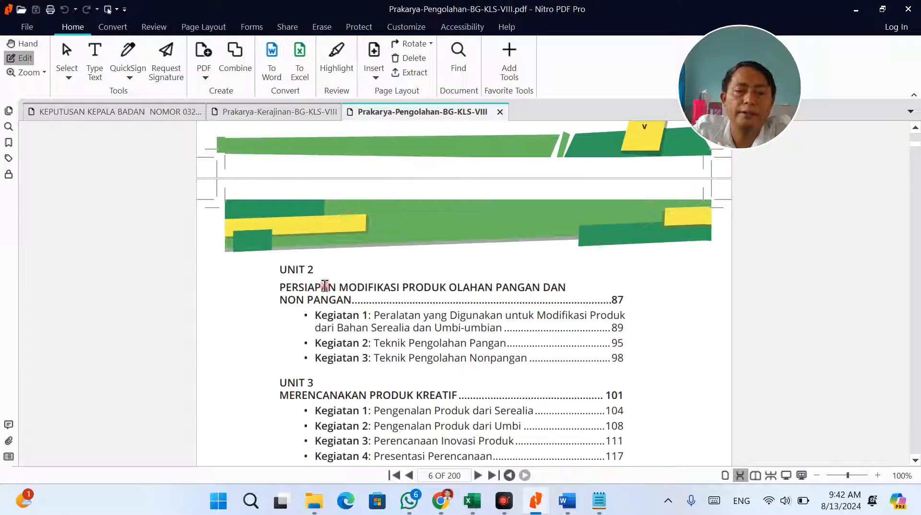
pyautogui.click(350, 293)
pyautogui.moveTo(321, 288); pyautogui.dragTo(277, 289)
pyautogui.rightClick(301, 289)
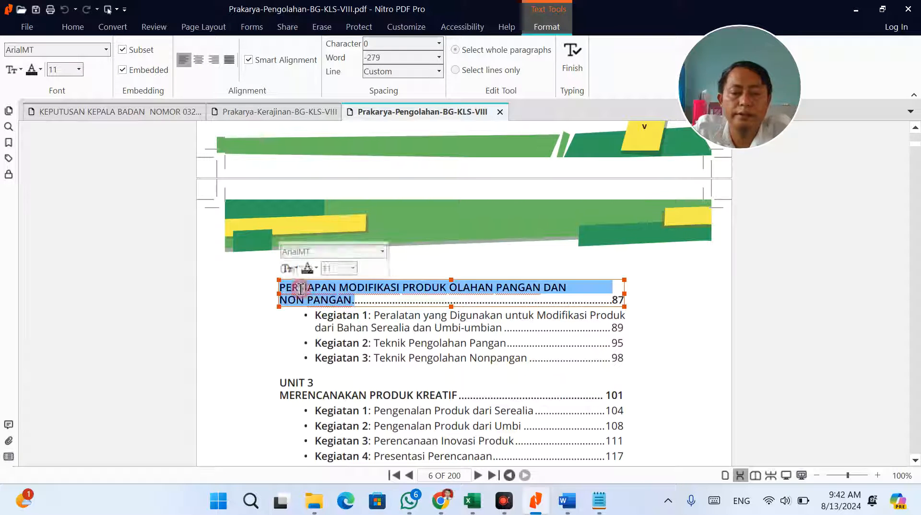
pyautogui.click(448, 341)
pyautogui.scroll(15, 454, 336)
pyautogui.scroll(9, 466, 307)
pyautogui.scroll(-3, 466, 307)
pyautogui.scroll(-15, 465, 307)
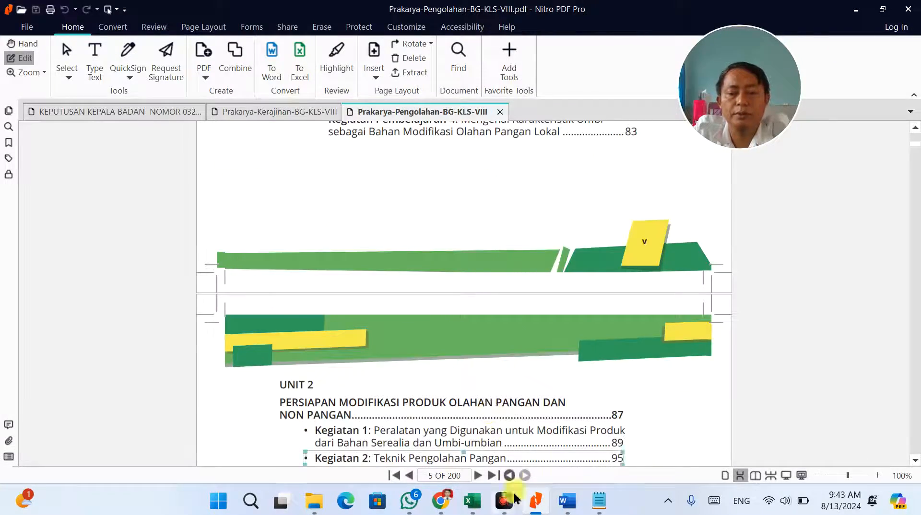
# Step: Open cell L36, sub-topic A of topic 1.5 on the INPUT DATA sheet, and try to paste the copied title
pyautogui.click(480, 503)
pyautogui.scroll(-2, 537, 341)
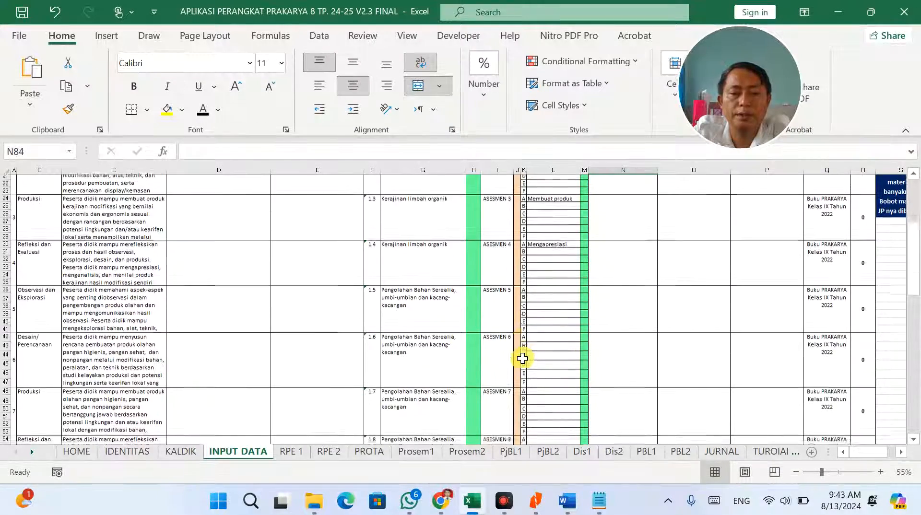
pyautogui.doubleClick(556, 284)
pyautogui.hotkey('ctrl', 'v')
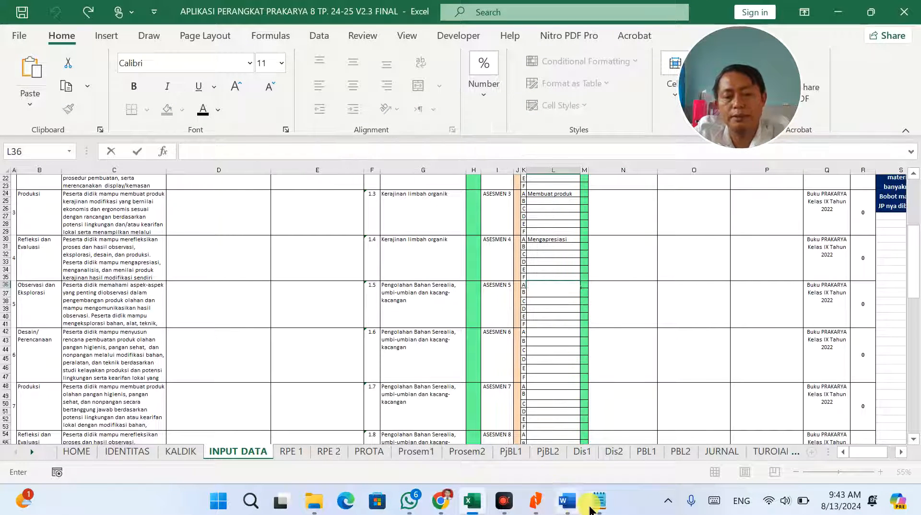
# Step: Replace the Word document's text with the copied Unit 2 title and remove the extra spaces before "NON PANGAN"
pyautogui.click(567, 502)
pyautogui.hotkey('ctrl', 'v')
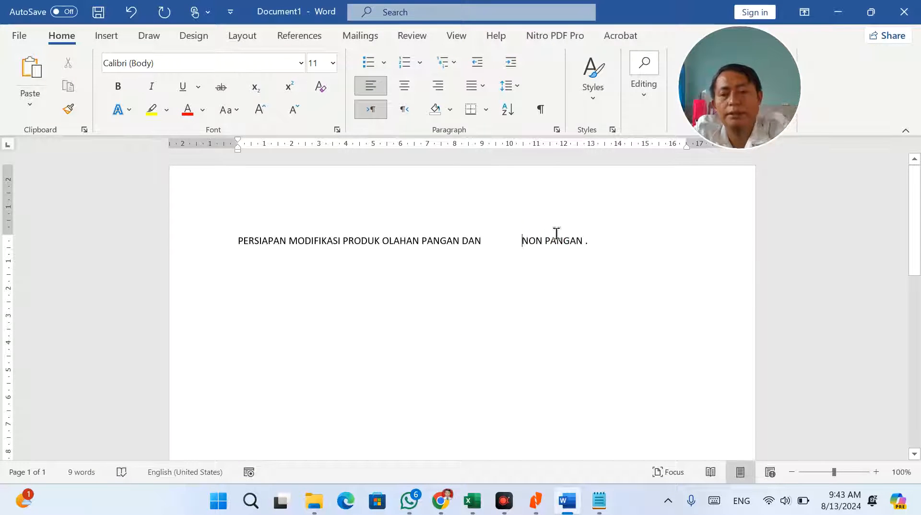
pyautogui.press('BackSpace')
pyautogui.press('BackSpace')
pyautogui.press('BackSpace')
pyautogui.press('BackSpace')
pyautogui.press('BackSpace')
pyautogui.press('BackSpace')
pyautogui.press('BackSpace')
pyautogui.press('BackSpace')
pyautogui.press('BackSpace')
pyautogui.press('BackSpace')
pyautogui.press('BackSpace')
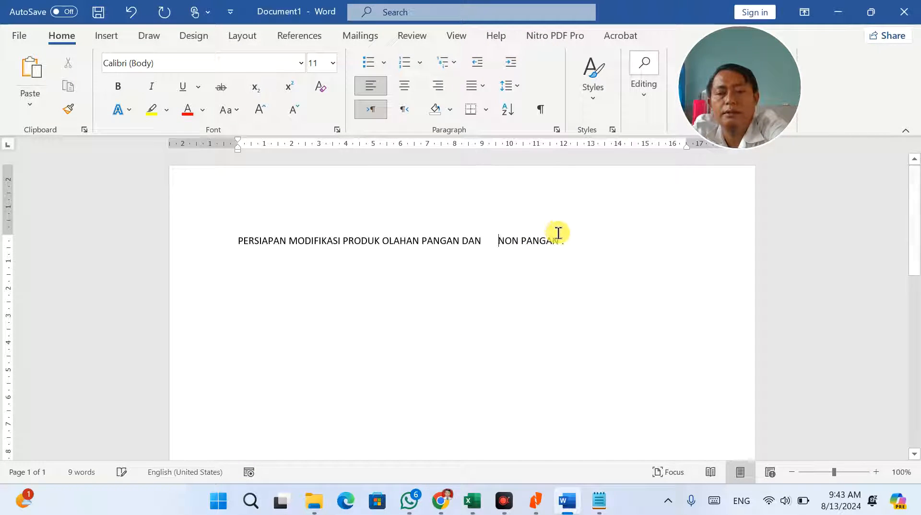
# Step: Delete the stray period at the end of the Unit 2 title and convert the whole title to sentence case
pyautogui.click(551, 242)
pyautogui.press('BackSpace')
pyautogui.press('BackSpace')
pyautogui.hotkey('ctrl', 'a')
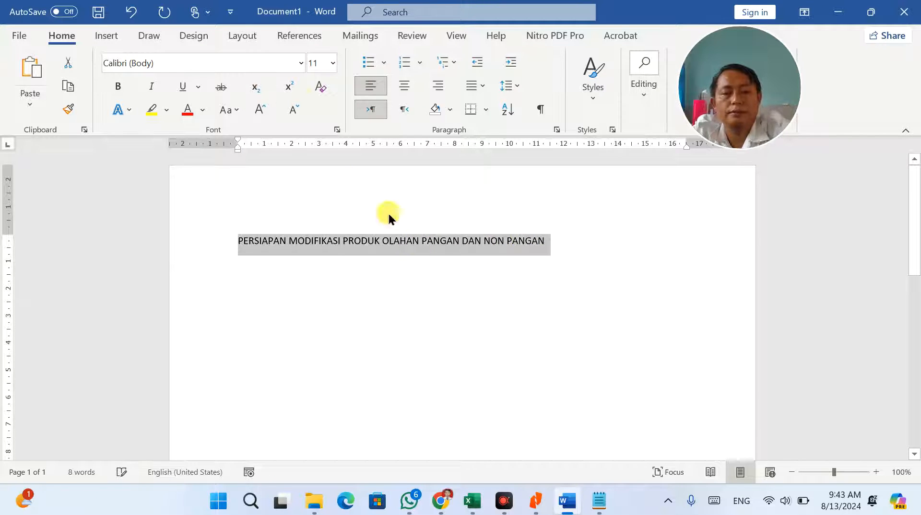
pyautogui.click(234, 110)
pyautogui.click(243, 128)
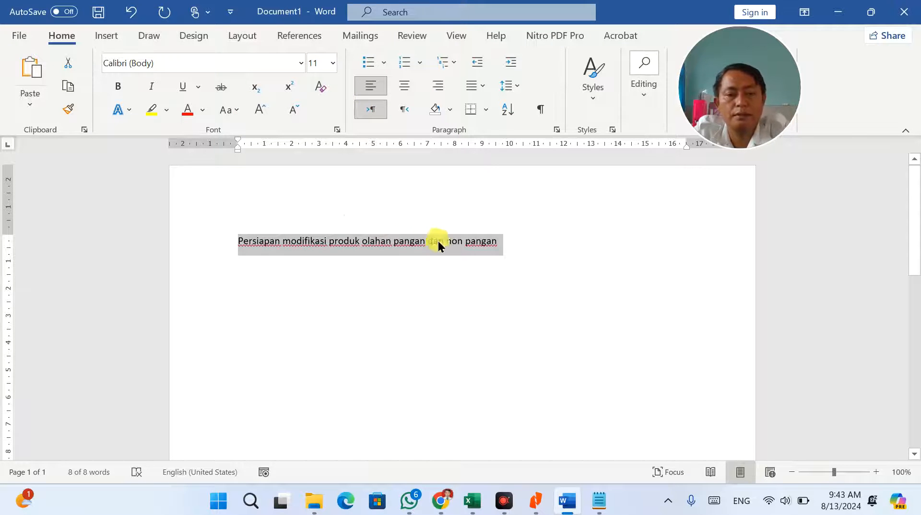
# Step: Paste "Persiapan modifikasi produk olahan pangan dan non pangan" into cell L36 as sub-topic A of topic 1.5
pyautogui.hotkey('alt', 'Tab')
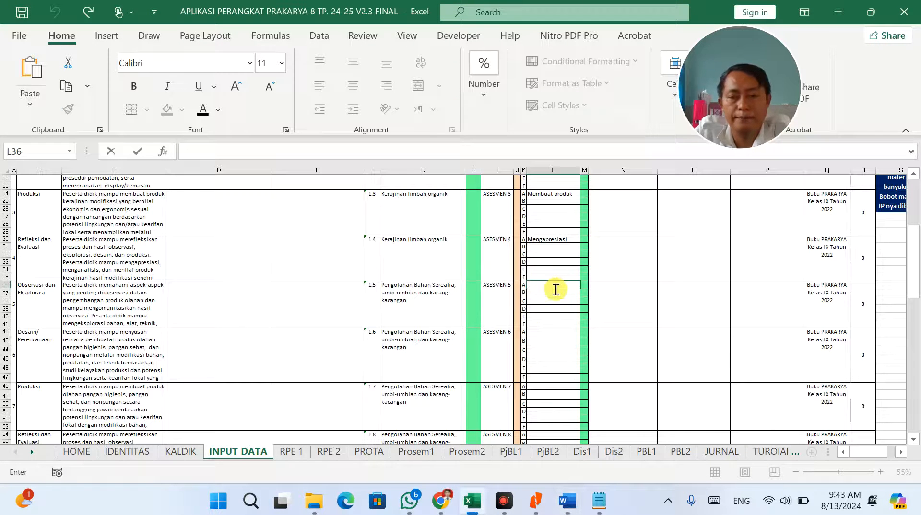
pyautogui.hotkey('ctrl', 'v')
pyautogui.click(631, 327)
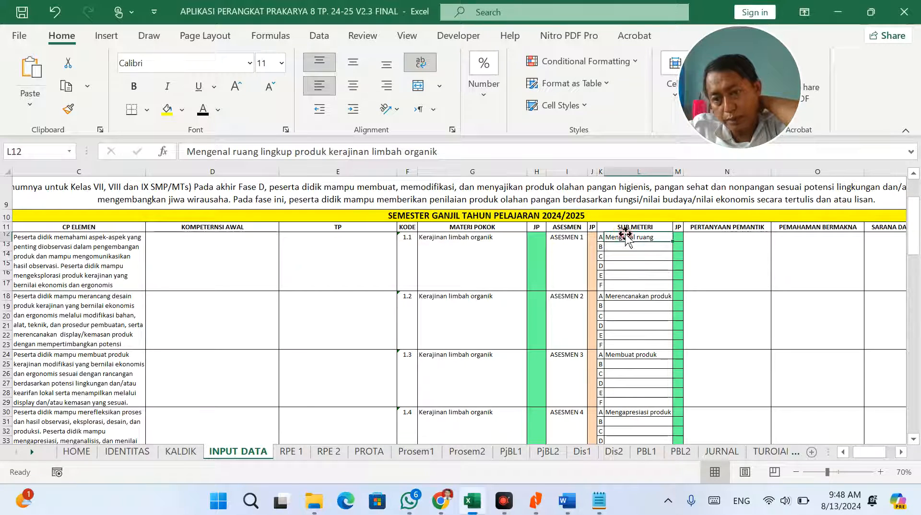
# Step: Review the odd-semester table's cells for topic 1.1, including the PERTANYAAN PEMANTIK and PEMAHAMAN BERMAKNA columns
pyautogui.hotkey('ctrl', 'Home')
pyautogui.scroll(-3, 652, 314)
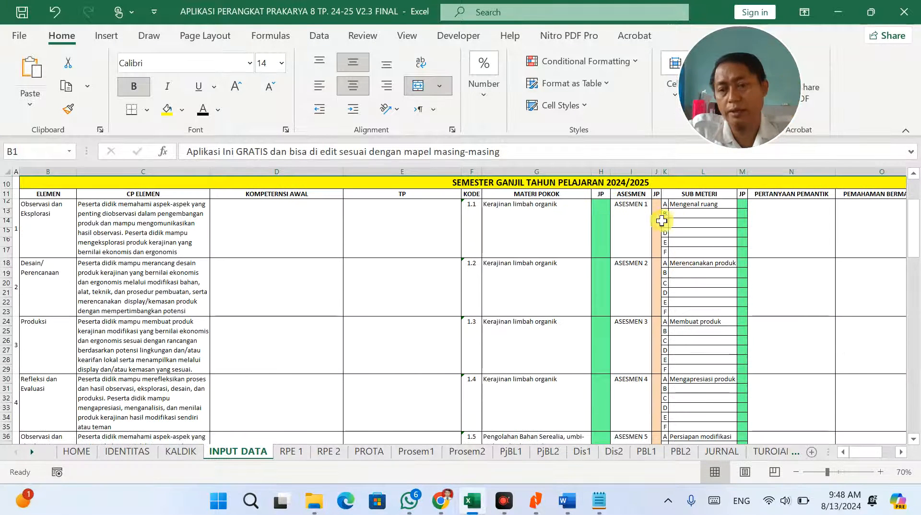
pyautogui.click(545, 221)
pyautogui.click(814, 211)
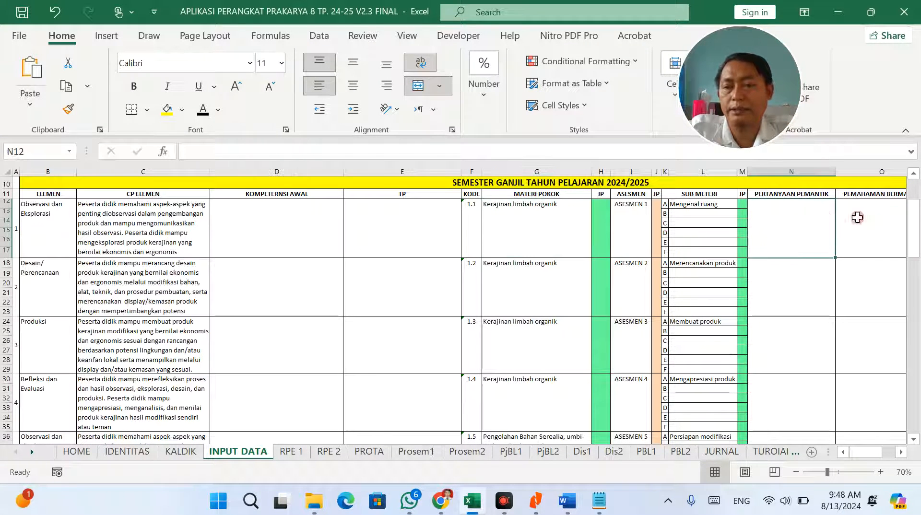
pyautogui.click(895, 220)
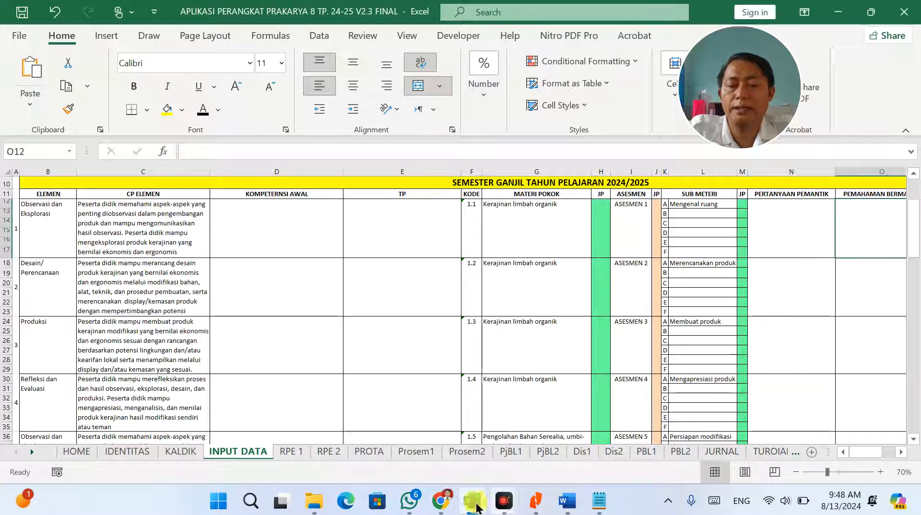
# Step: In ChatGPT, insert "tentang Mengenal ruang lingkup produk kerajinan limbah organik" after "KELAS 8" in the teaching-module prompt and submit it
pyautogui.click(440, 501)
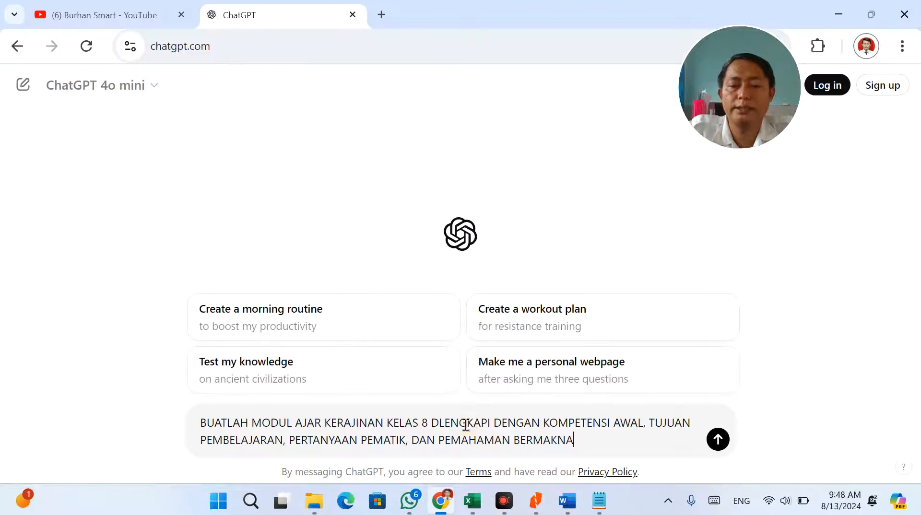
pyautogui.moveTo(586, 440); pyautogui.dragTo(211, 398)
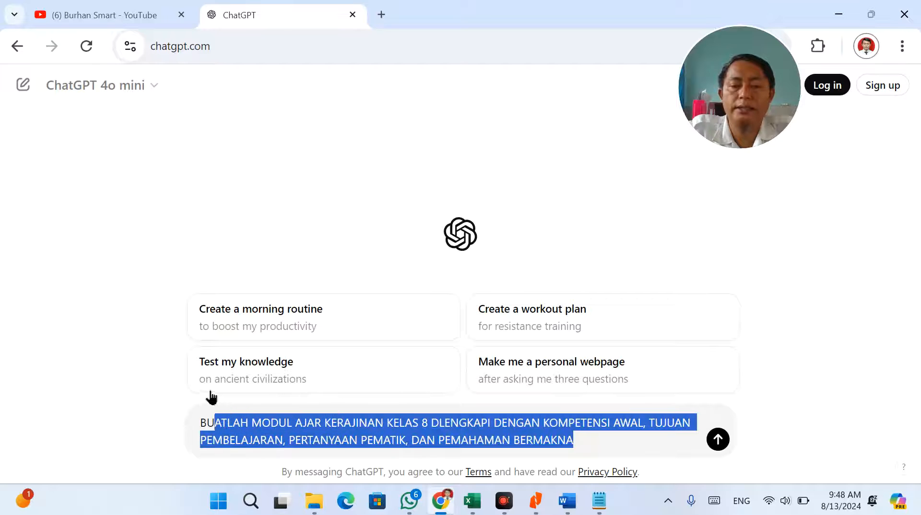
pyautogui.click(431, 424)
pyautogui.write('tentang')
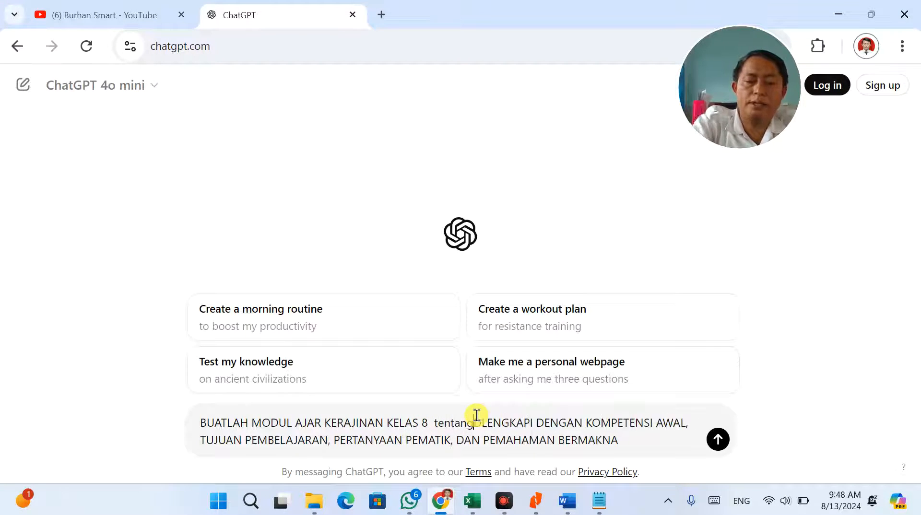
pyautogui.hotkey('ctrl', 'v')
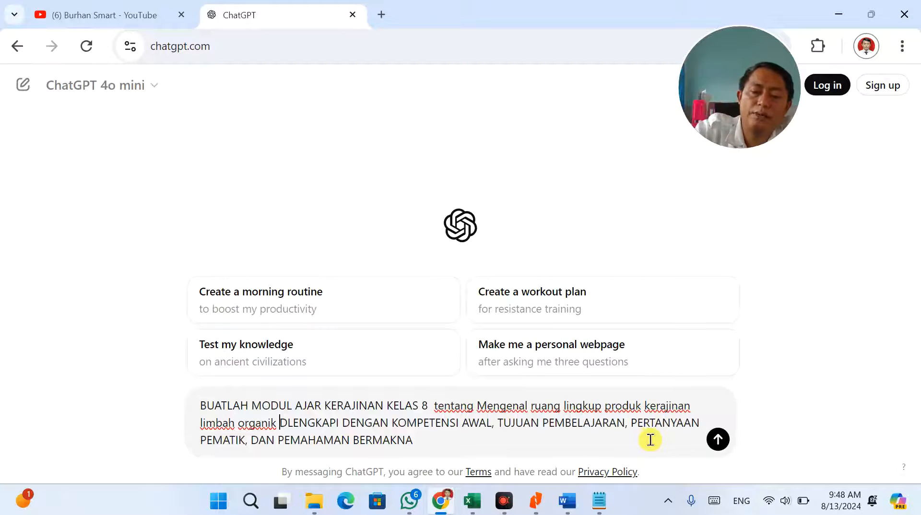
pyautogui.press('Return')
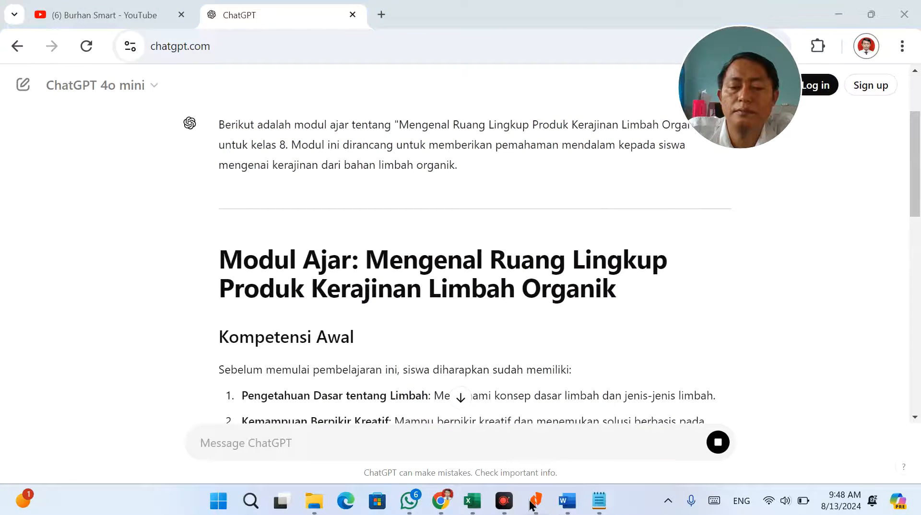
# Step: Switch back to the INPUT DATA sheet and check sub-topic A of topics 1.1 and 1.2
pyautogui.click(472, 501)
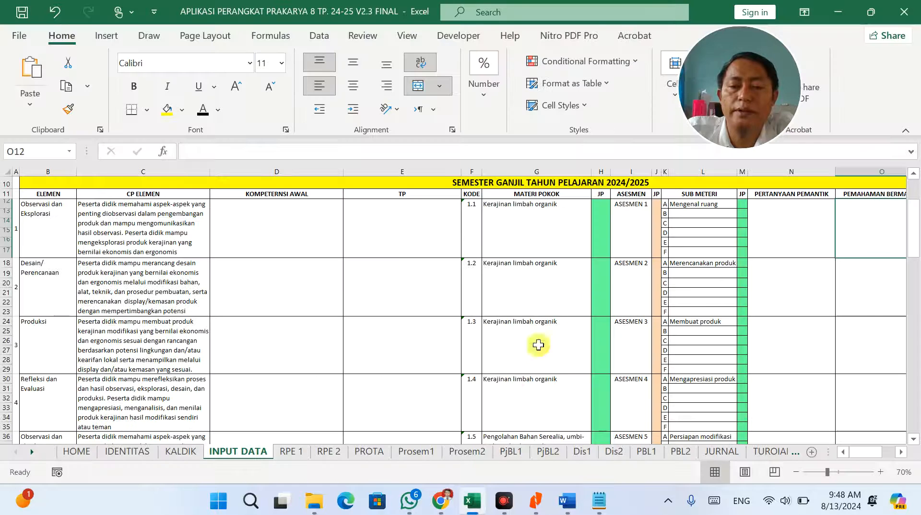
pyautogui.click(701, 204)
pyautogui.click(699, 264)
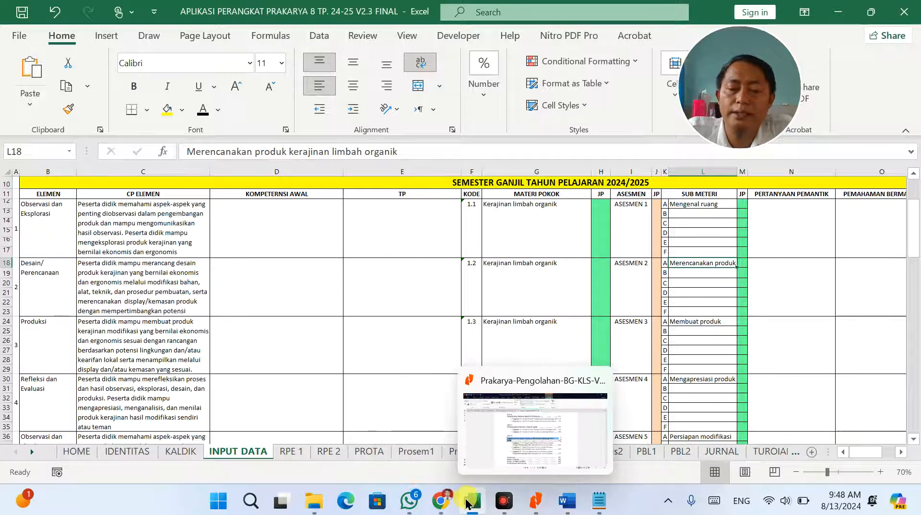
# Step: Copy the three numbered points under Kompetensi Awal from ChatGPT's generated module
pyautogui.click(440, 501)
pyautogui.scroll(-5, 424, 341)
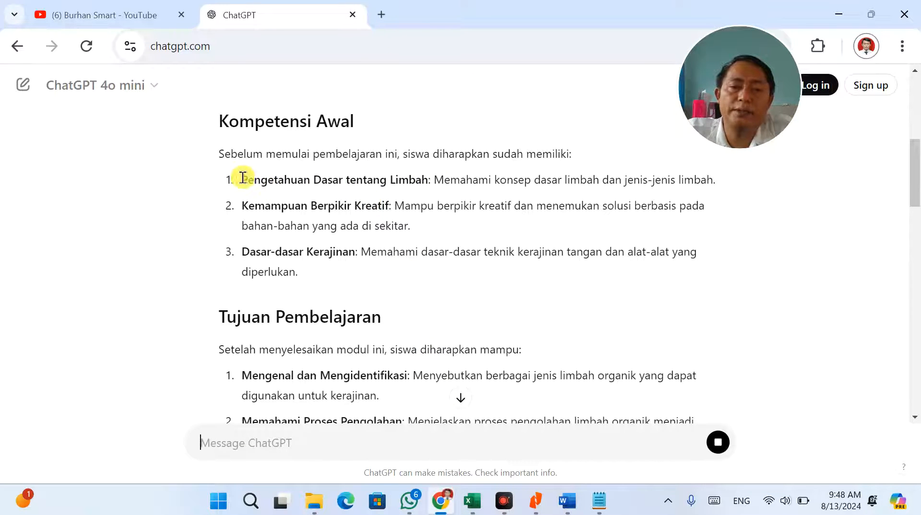
pyautogui.moveTo(276, 200); pyautogui.dragTo(350, 272)
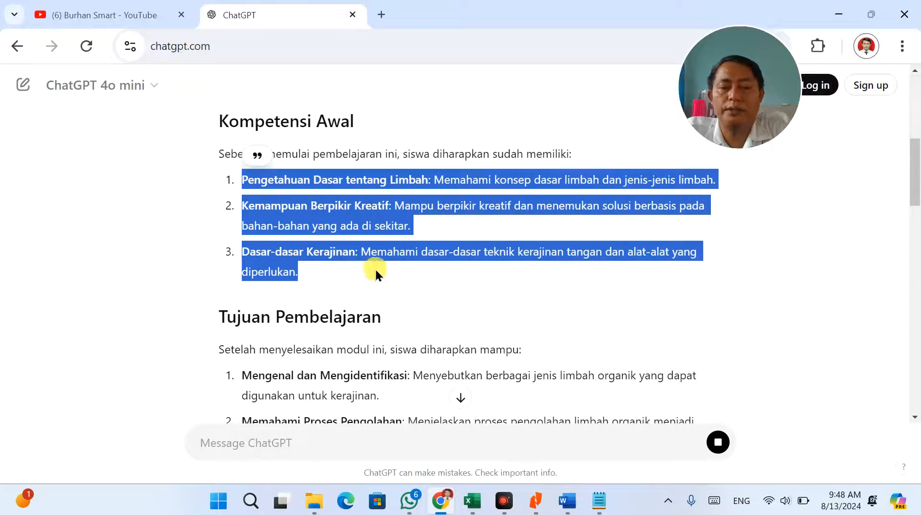
# Step: Paste the copied initial-competency points into cell D12, the KOMPETERNSI AWAL entry for topic 1.1 on the INPUT DATA sheet
pyautogui.hotkey('alt', 'Tab')
pyautogui.click(324, 212)
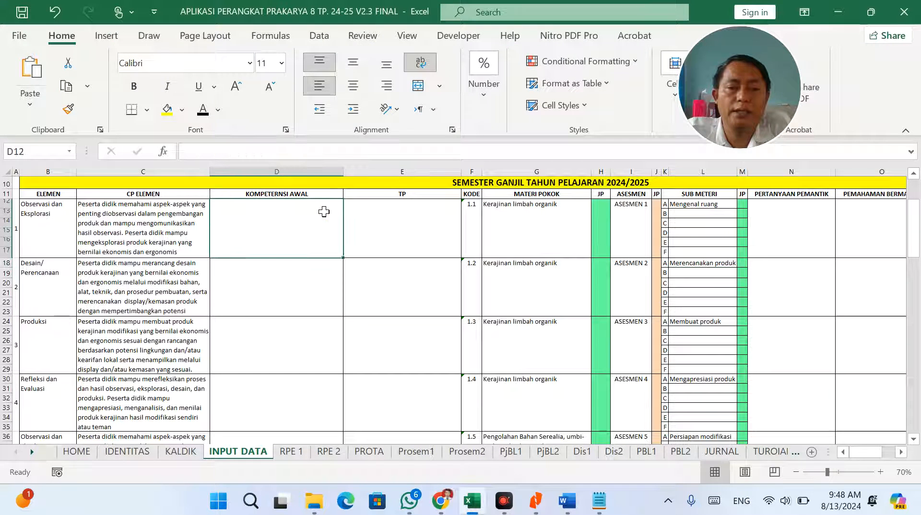
pyautogui.doubleClick(324, 212)
pyautogui.hotkey('ctrl', 'v')
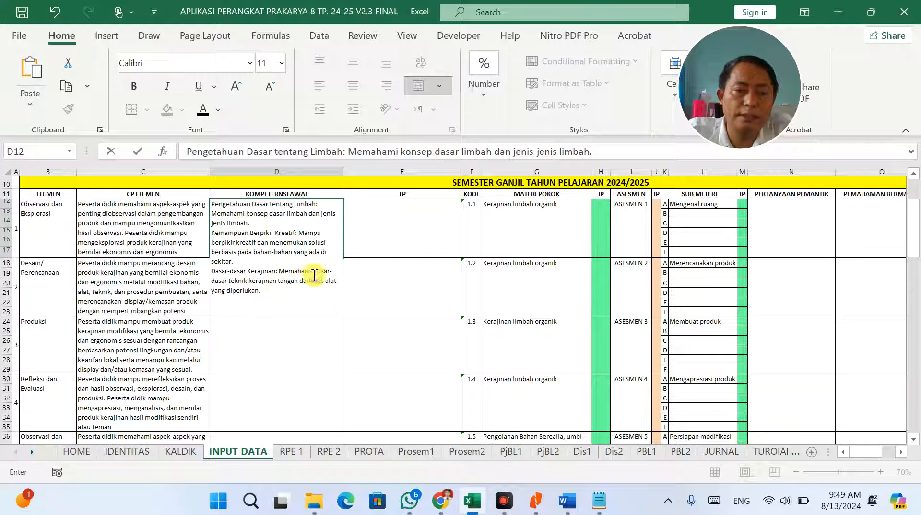
pyautogui.click(387, 240)
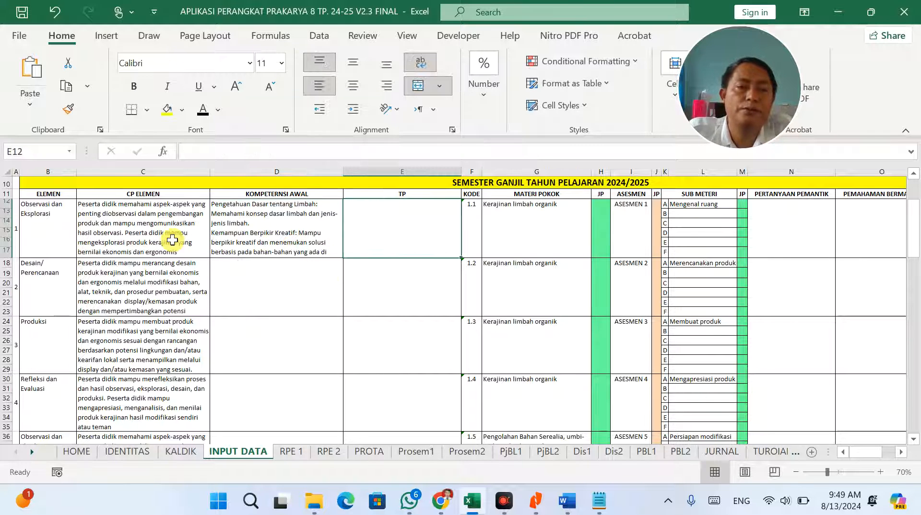
# Step: Switch to ChatGPT and copy the four numbered learning objectives under Tujuan Pembelajaran
pyautogui.hotkey('alt', 'Tab')
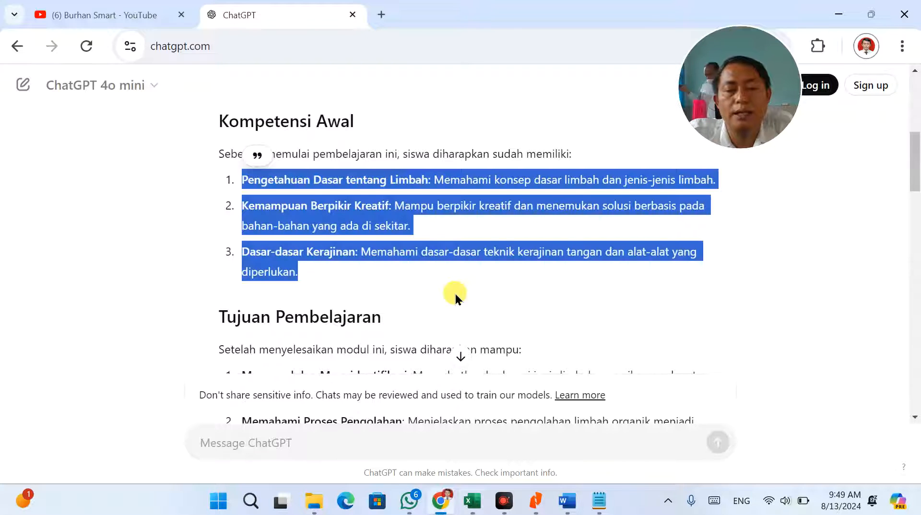
pyautogui.scroll(-3, 457, 294)
pyautogui.moveTo(243, 234); pyautogui.dragTo(404, 369)
pyautogui.hotkey('ctrl', 'c')
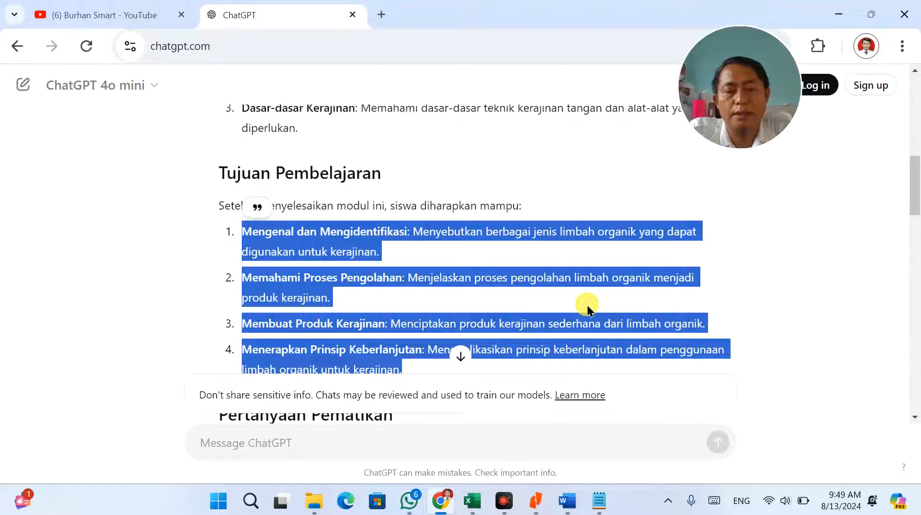
pyautogui.hotkey('alt', 'Tab')
pyautogui.click(268, 288)
pyautogui.hotkey('ctrl', 'v')
pyautogui.scroll(-2, 419, 287)
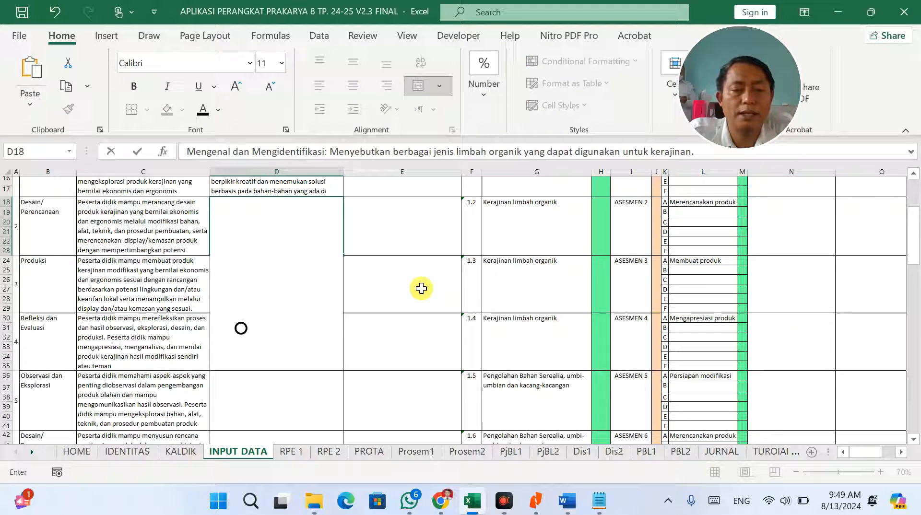
pyautogui.click(315, 329)
pyautogui.click(309, 292)
pyautogui.hotkey('alt', 'Tab')
pyautogui.hotkey('alt', 'Tab')
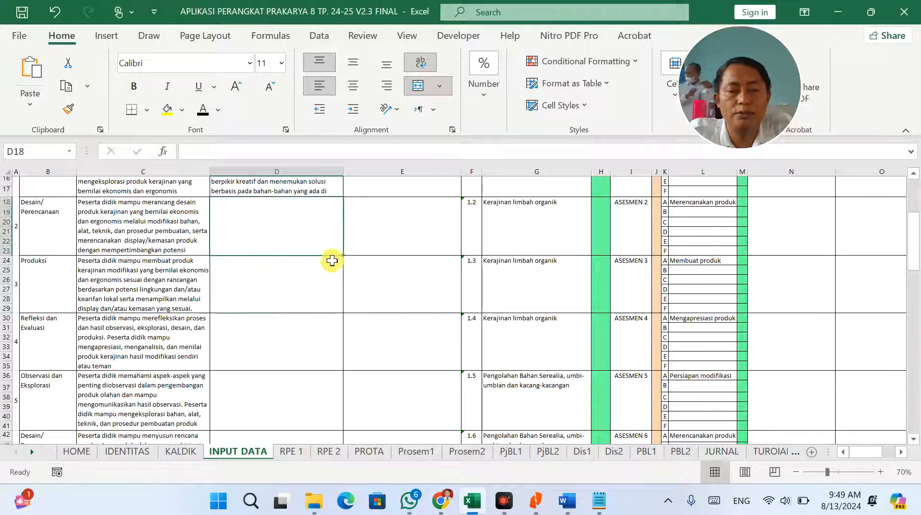
pyautogui.hotkey('ctrl', 'z')
# Step: Paste the copied learning objectives into cell E12, the TP entry for topic 1.1 on the INPUT DATA sheet
pyautogui.click(399, 235)
pyautogui.hotkey('ctrl', 'v')
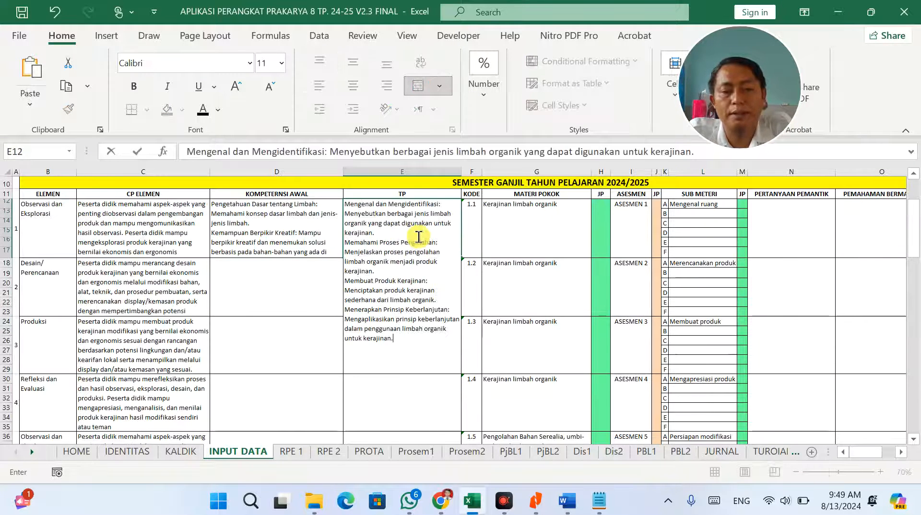
# Step: Copy the four questions under Pertanyaan Pematikan in ChatGPT into cell N12, the PERTANYAAN PEMANTIK entry for topic 1.1 in Excel
pyautogui.hotkey('alt', 'Tab')
pyautogui.scroll(-4, 427, 345)
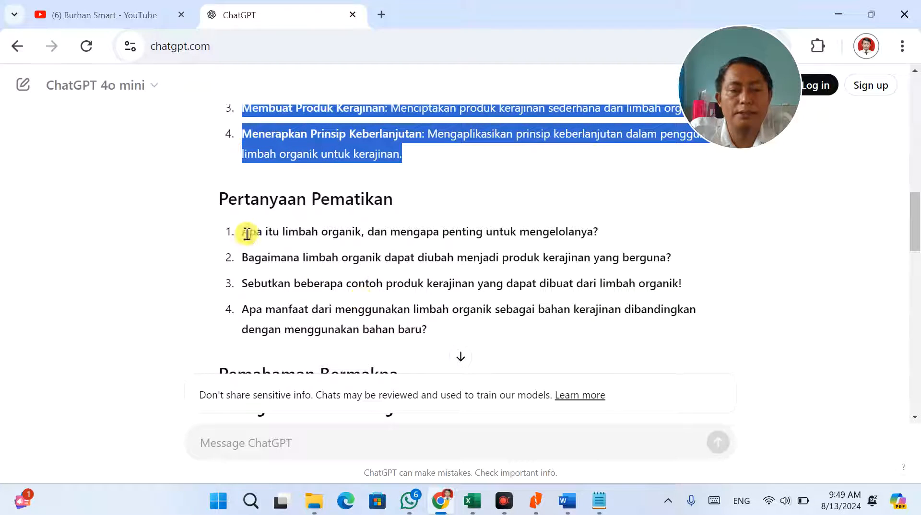
pyautogui.moveTo(226, 234); pyautogui.dragTo(426, 326)
pyautogui.hotkey('ctrl', 'c')
pyautogui.hotkey('alt', 'Tab')
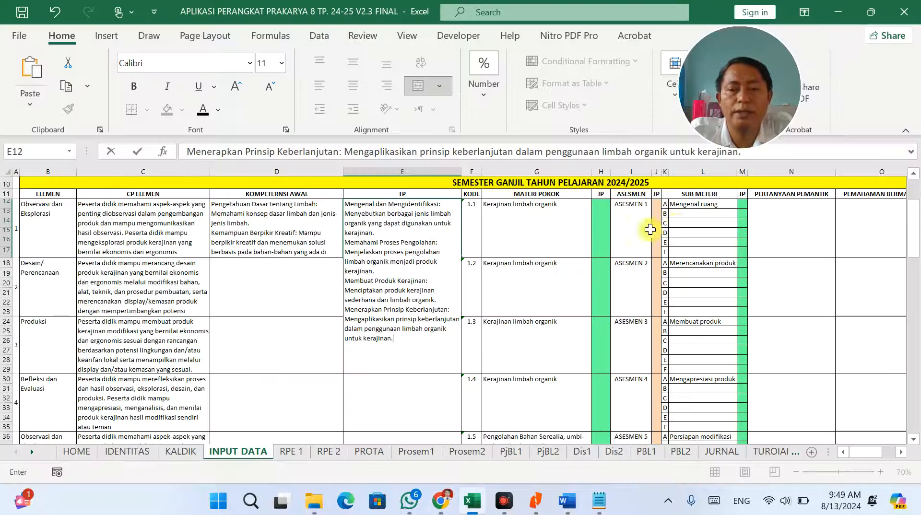
pyautogui.doubleClick(781, 215)
pyautogui.hotkey('ctrl', 'v')
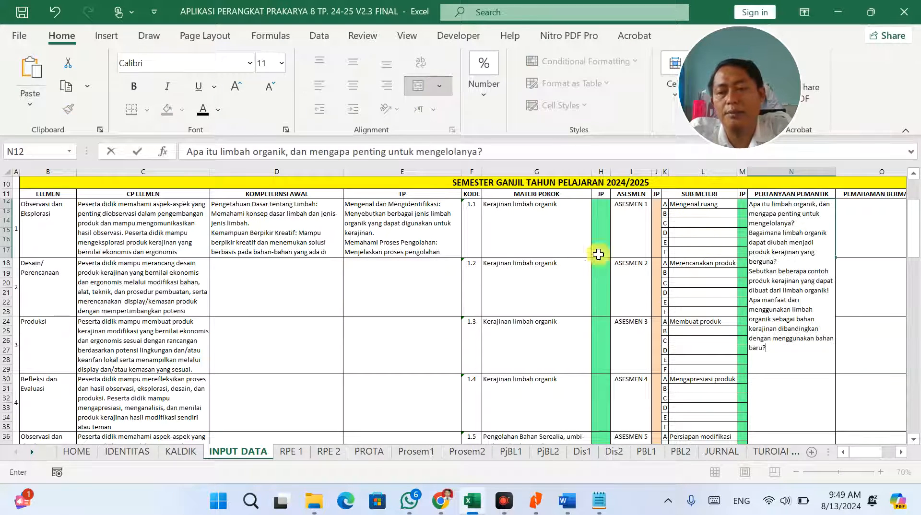
# Step: Copy the Pengenalan Limbah Organik paragraph from ChatGPT into cell O12, the PEMAHAMAN BERMAKNA entry for topic 1.1 in Excel
pyautogui.hotkey('alt', 'Tab')
pyautogui.scroll(-1, 304, 328)
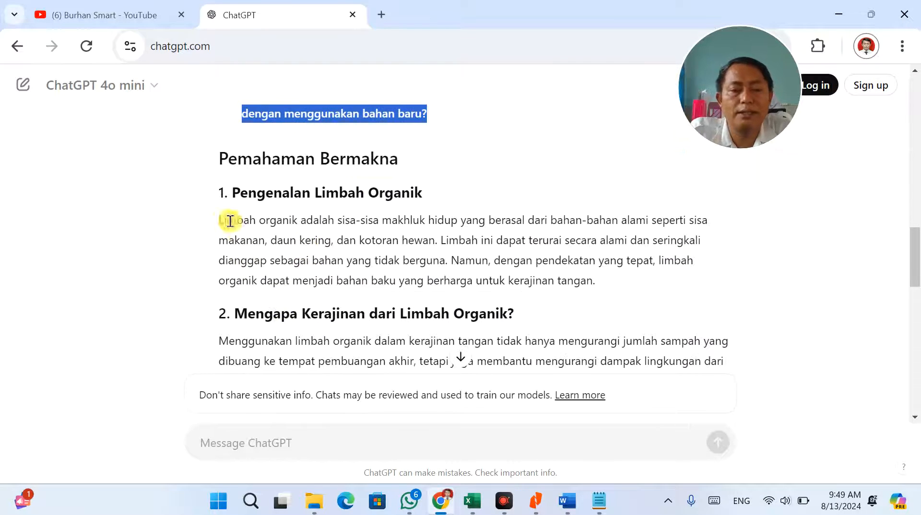
pyautogui.moveTo(221, 220); pyautogui.dragTo(618, 283)
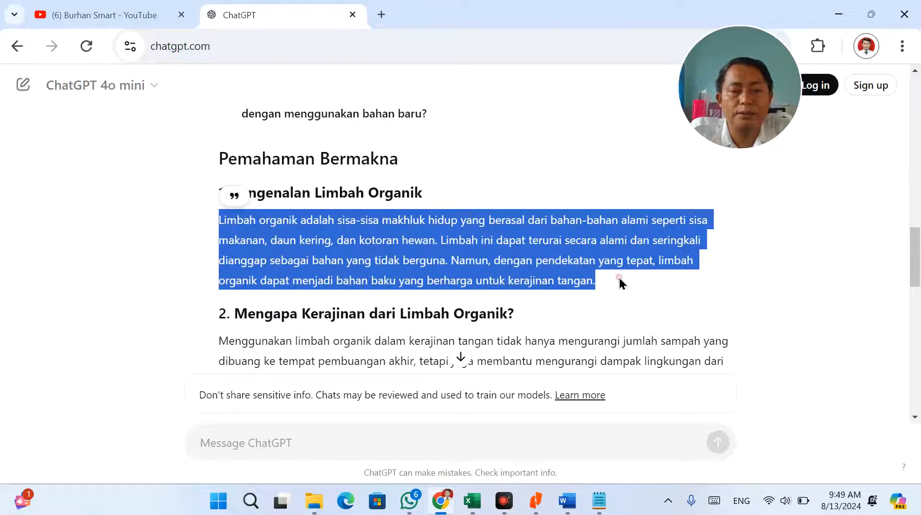
pyautogui.scroll(-5, 560, 277)
pyautogui.scroll(3, 366, 236)
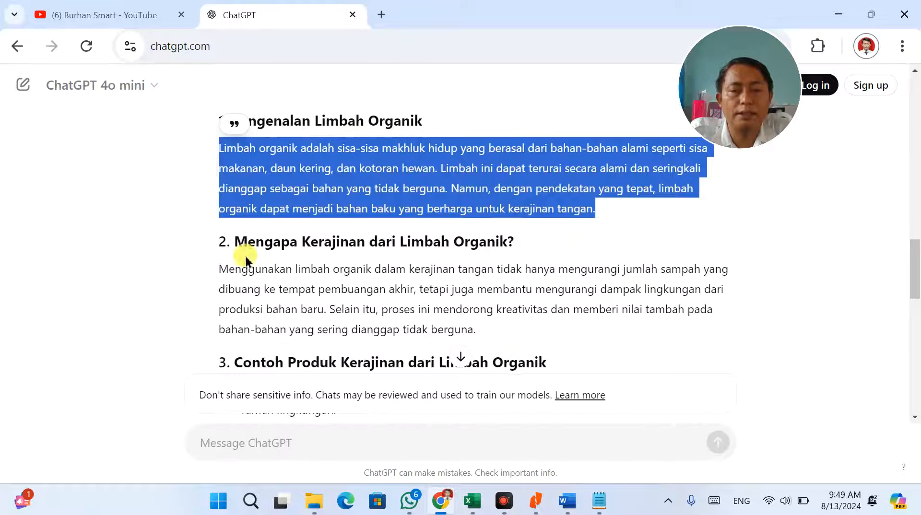
pyautogui.moveTo(222, 267); pyautogui.dragTo(217, 147)
pyautogui.moveTo(572, 234); pyautogui.dragTo(601, 211)
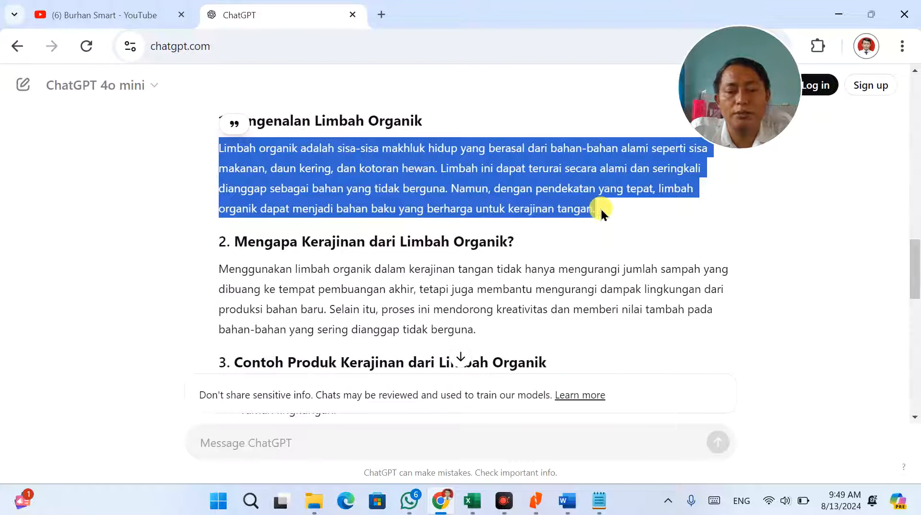
pyautogui.hotkey('alt', 'Tab')
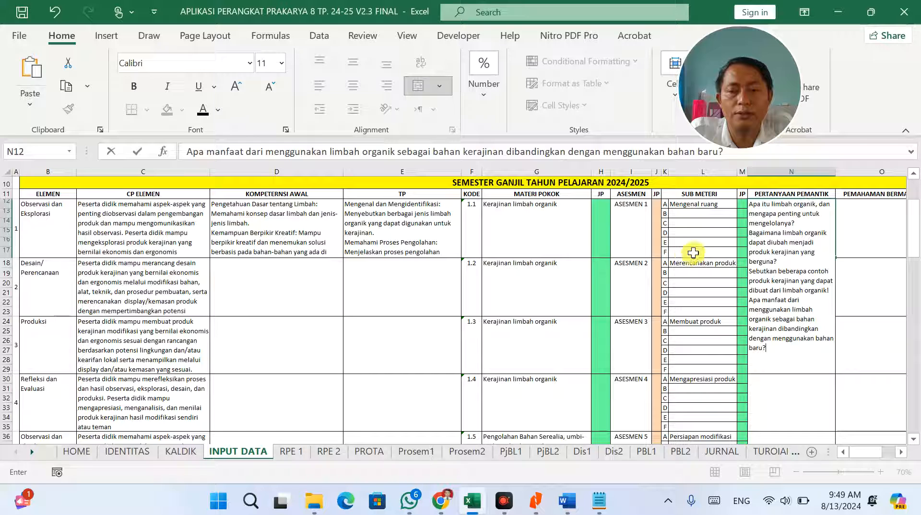
pyautogui.click(852, 218)
pyautogui.hotkey('ctrl', 'v')
pyautogui.click(631, 233)
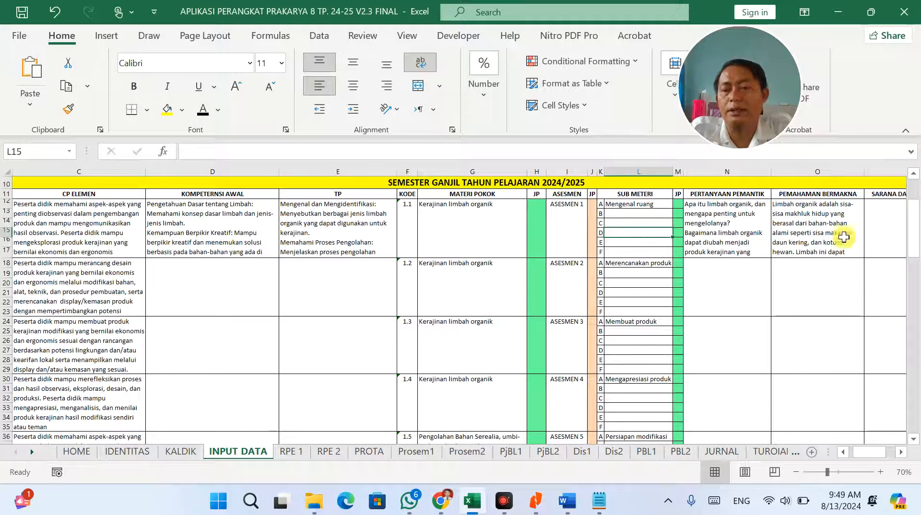
pyautogui.hotkey('alt', 'Tab')
pyautogui.scroll(-3, 387, 294)
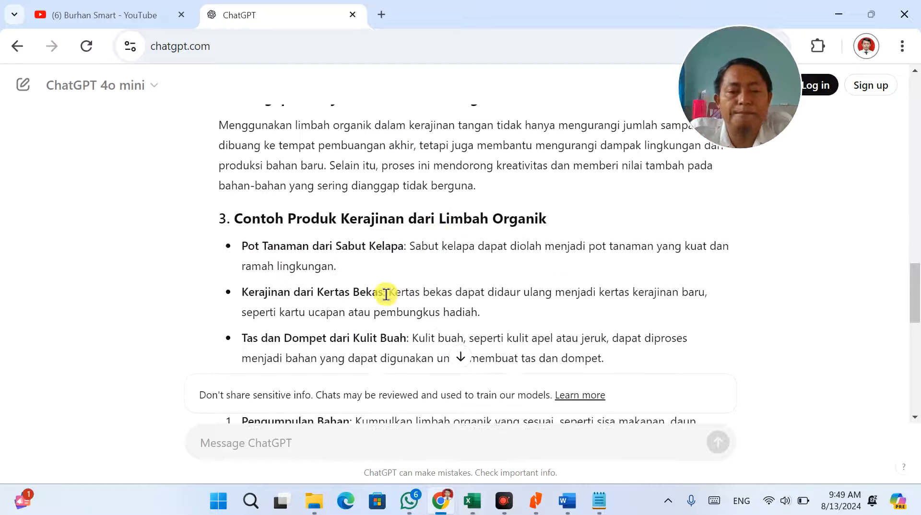
pyautogui.scroll(2, 386, 293)
pyautogui.scroll(-4, 494, 302)
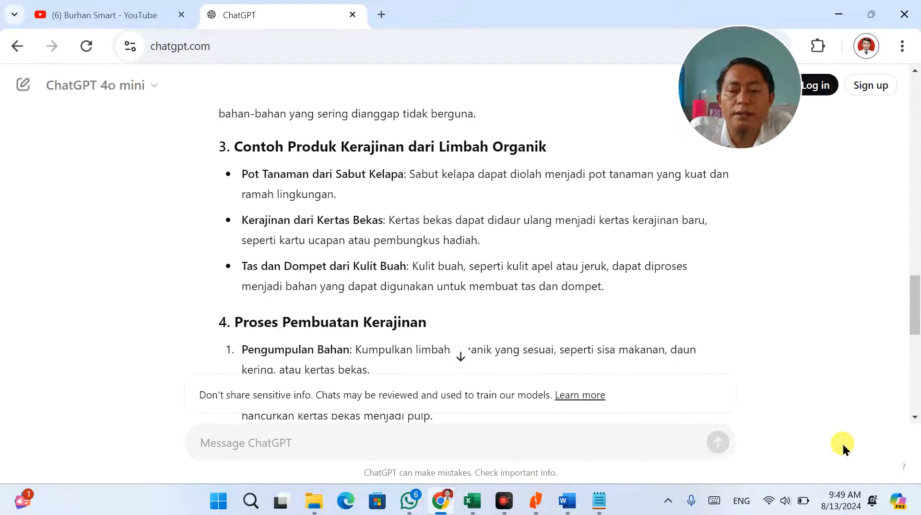
pyautogui.click(472, 502)
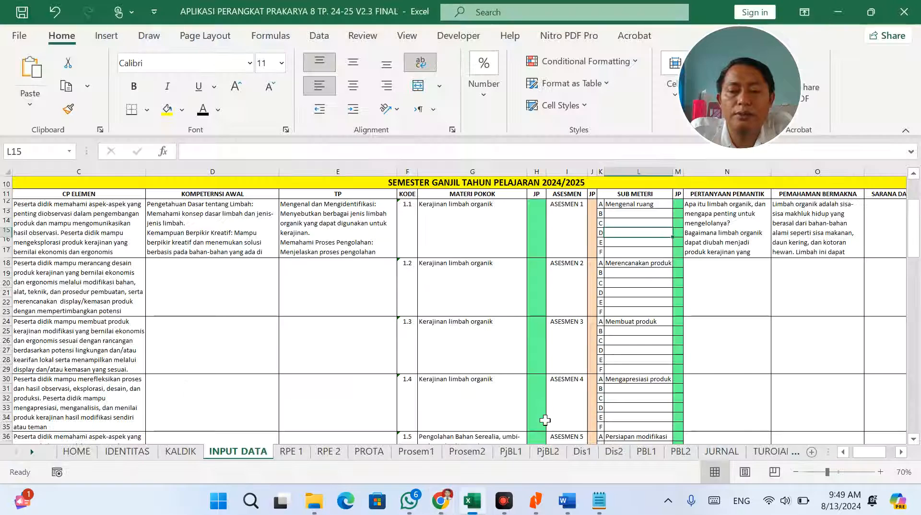
# Step: Copy the two bulleted example points from cell U13 into cell P12, the SARANA DAN PRASARANA entry for topic 1.1
pyautogui.click(806, 422)
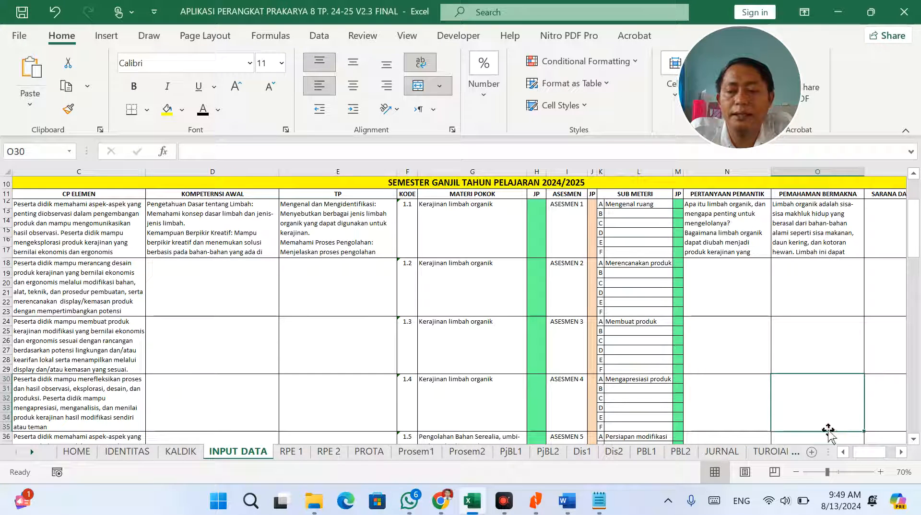
pyautogui.click(879, 363)
pyautogui.press('Right')
pyautogui.press('Right')
pyautogui.press('Right')
pyautogui.press('Right')
pyautogui.press('Right')
pyautogui.press('Right')
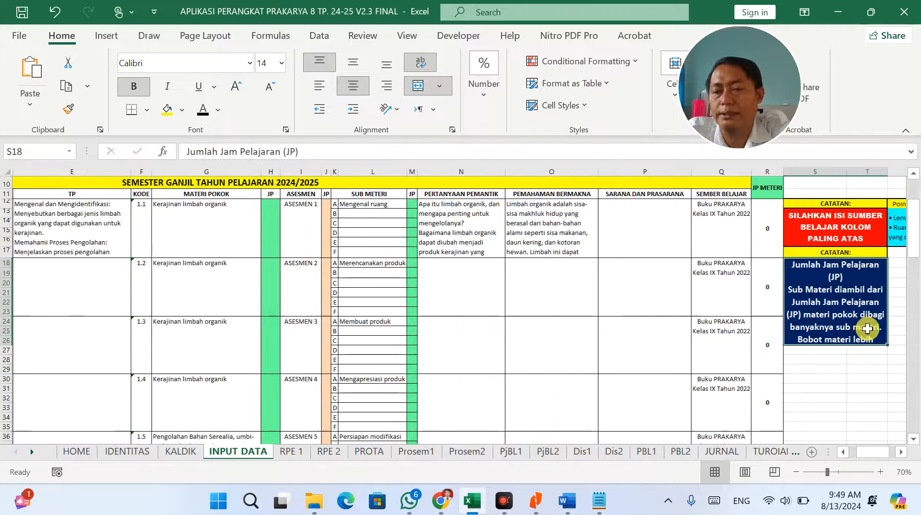
pyautogui.doubleClick(709, 230)
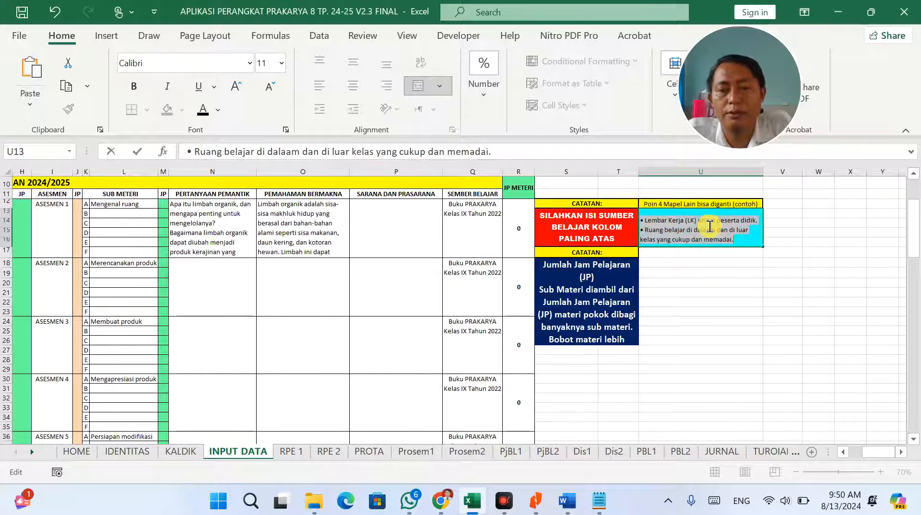
pyautogui.doubleClick(395, 232)
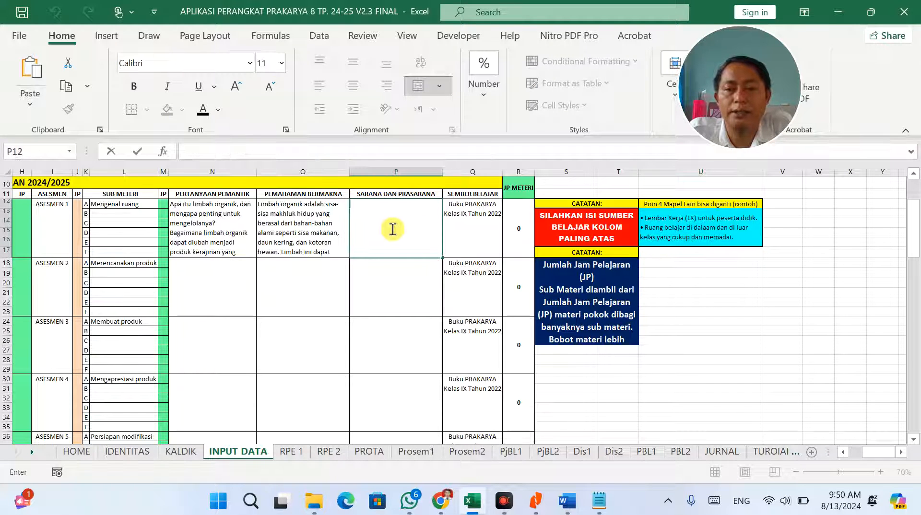
pyautogui.write('• Lembar Kerja (LK) untuk peserta didik. • Ruang belajar di dalaam dan di luar kelas yang cukup dan memadai.')
pyautogui.click(517, 277)
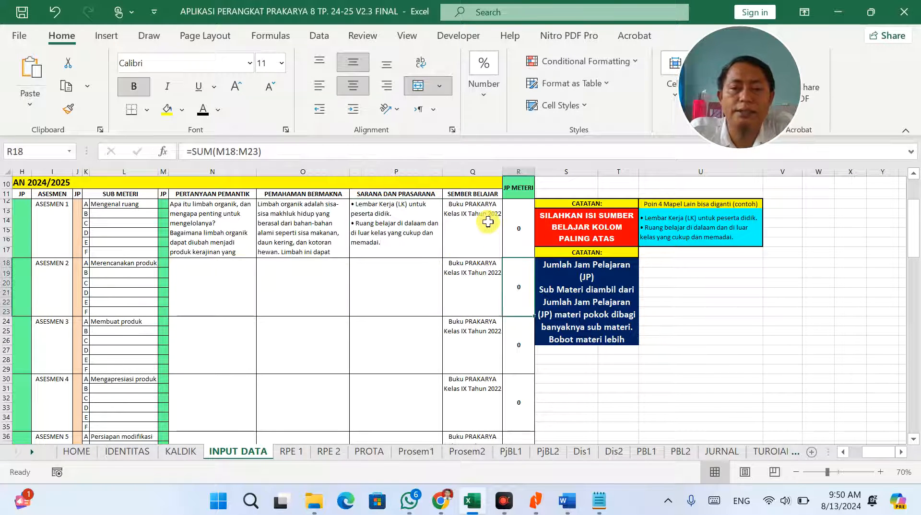
# Step: In cell Q12's learning source, insert "Panduan Guru dan Siswa" after "Buku" and set the class to VIII
pyautogui.doubleClick(464, 213)
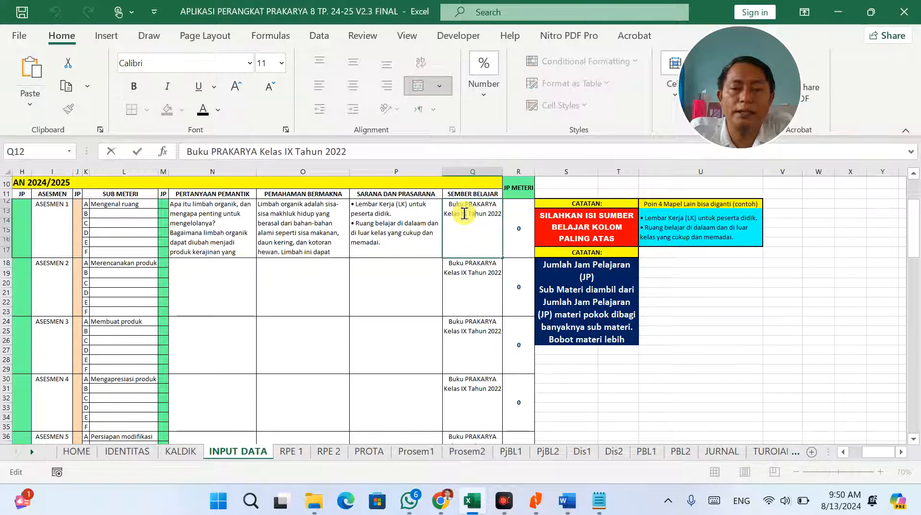
pyautogui.doubleClick(465, 208)
pyautogui.moveTo(466, 204); pyautogui.dragTo(515, 201)
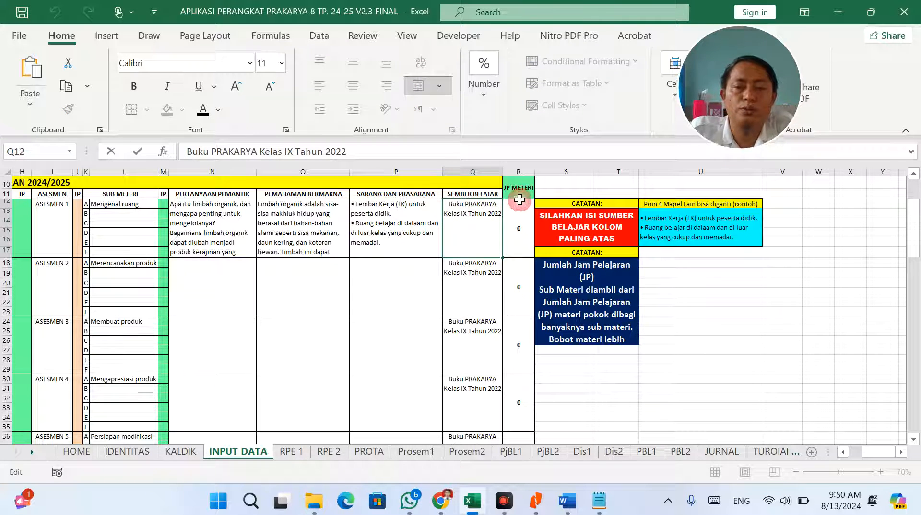
pyautogui.write('Panduan ')
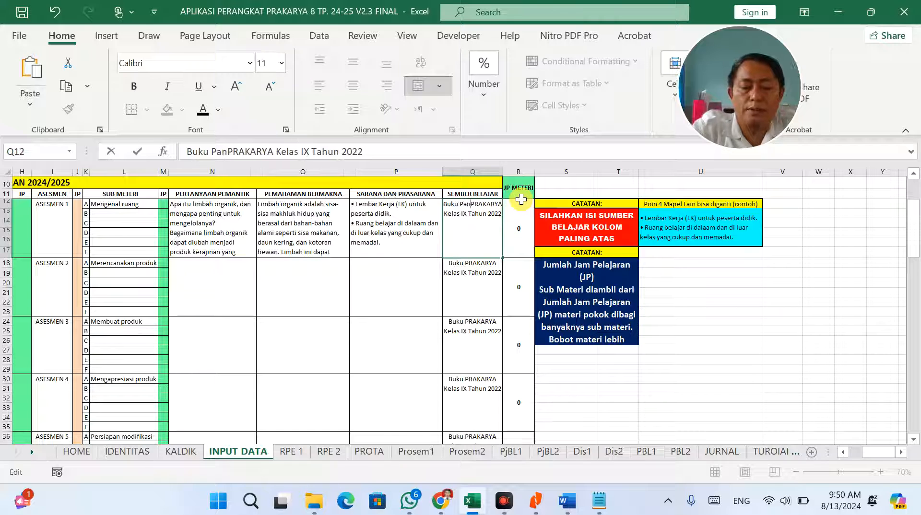
pyautogui.write('Guru dan S')
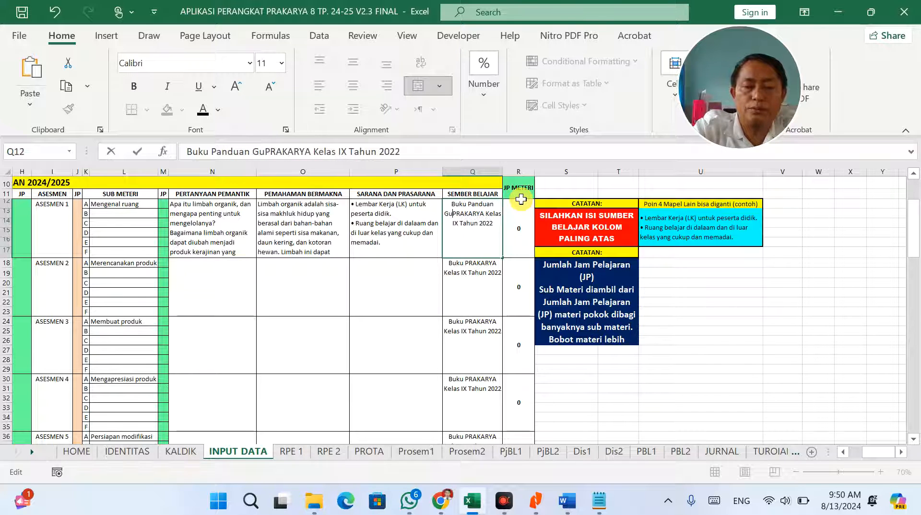
pyautogui.write('iswa')
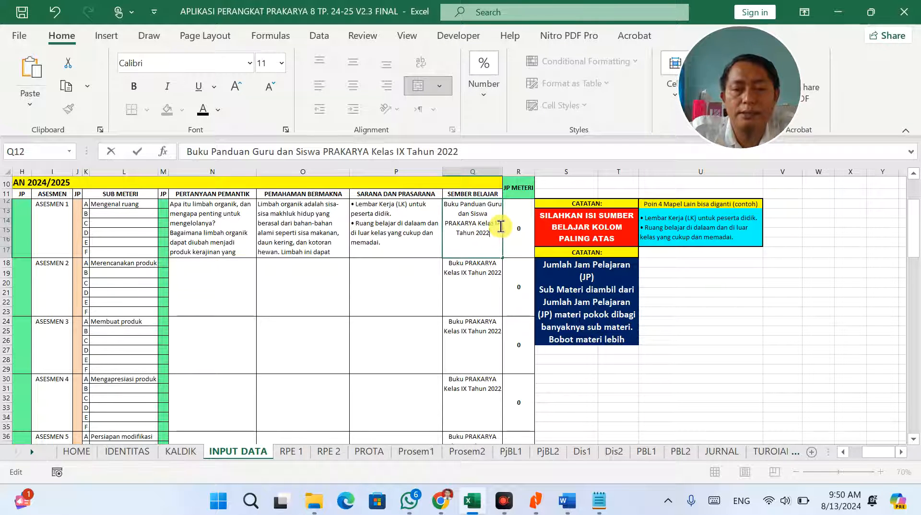
pyautogui.doubleClick(499, 222)
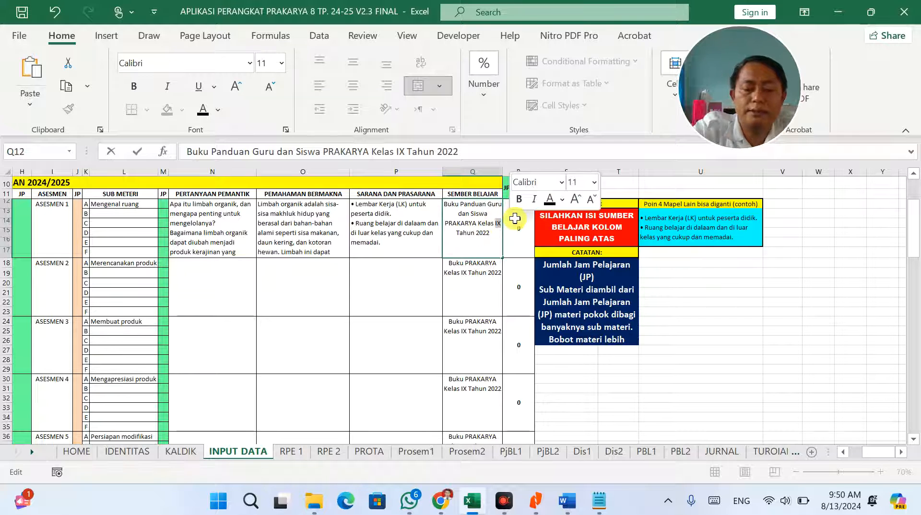
pyautogui.write('v')
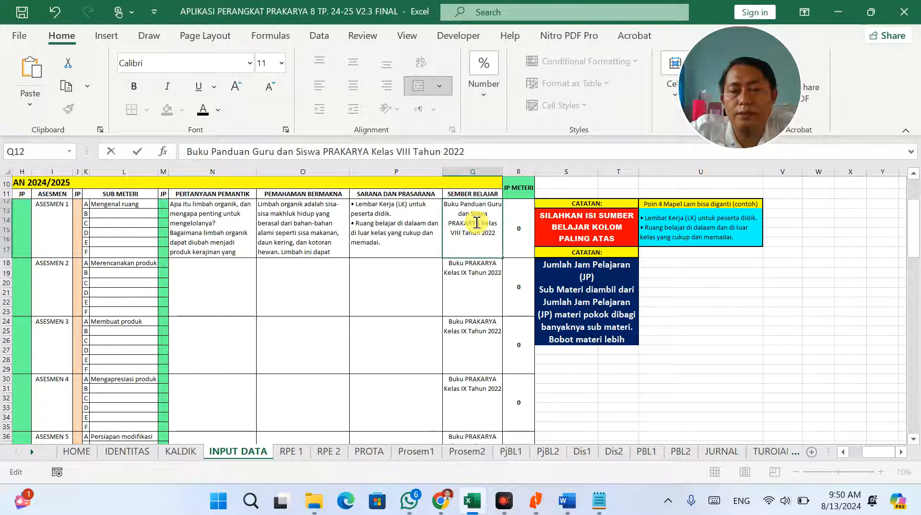
# Step: Replace "PRAKARYA" in cell Q12's book title with "Kerajinan dan Pengolahan"
pyautogui.doubleClick(477, 222)
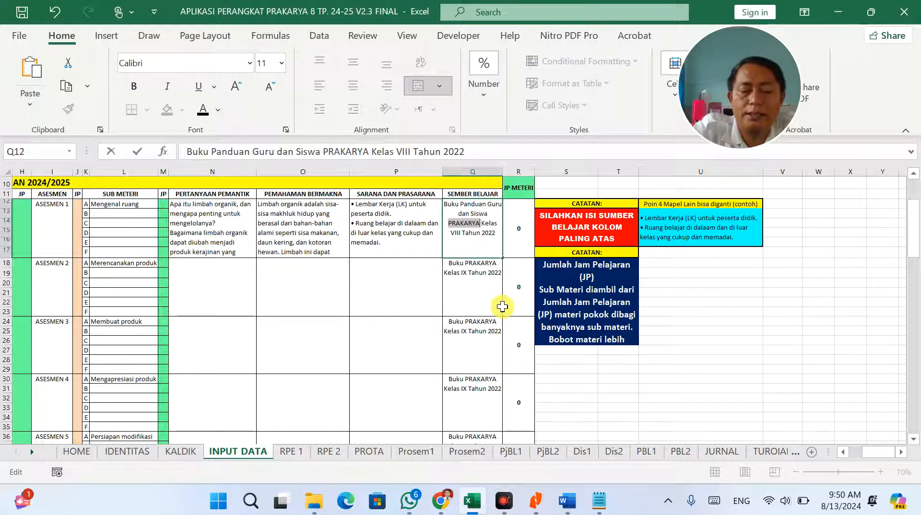
pyautogui.write('K')
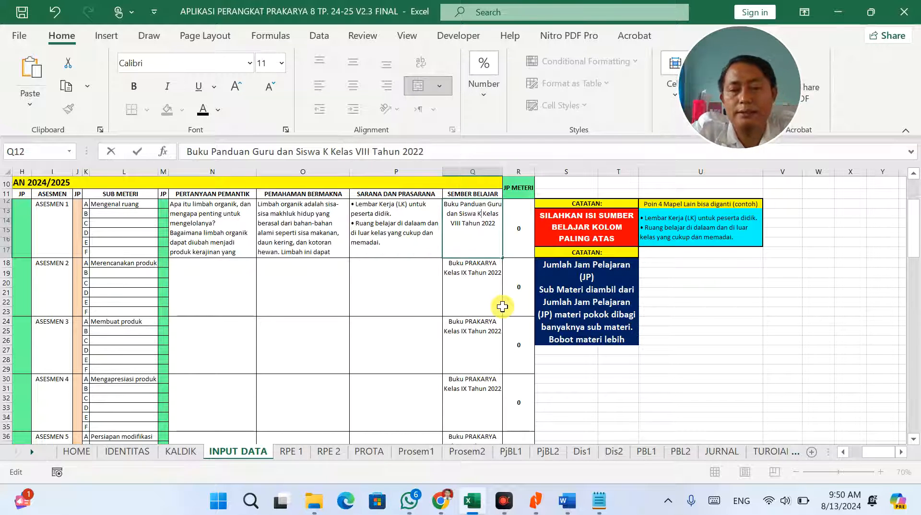
pyautogui.write('e')
pyautogui.write('rajina')
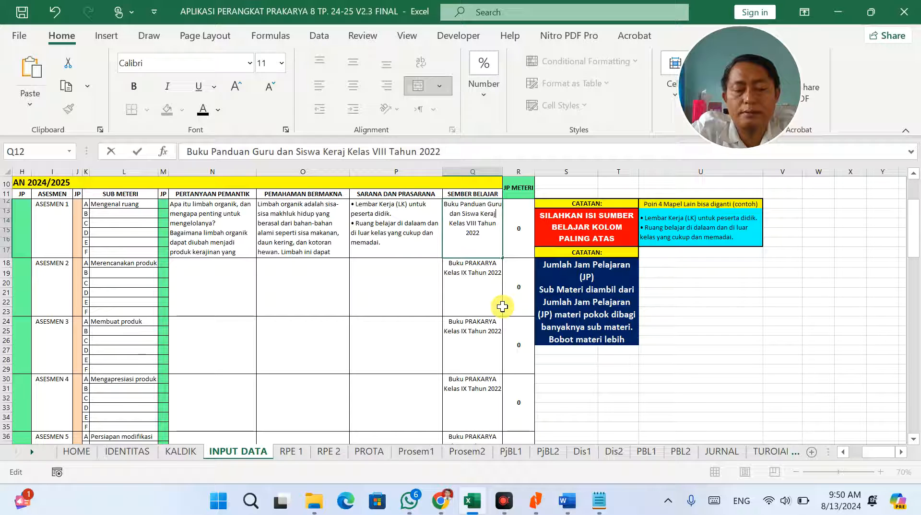
pyautogui.write('n dan ')
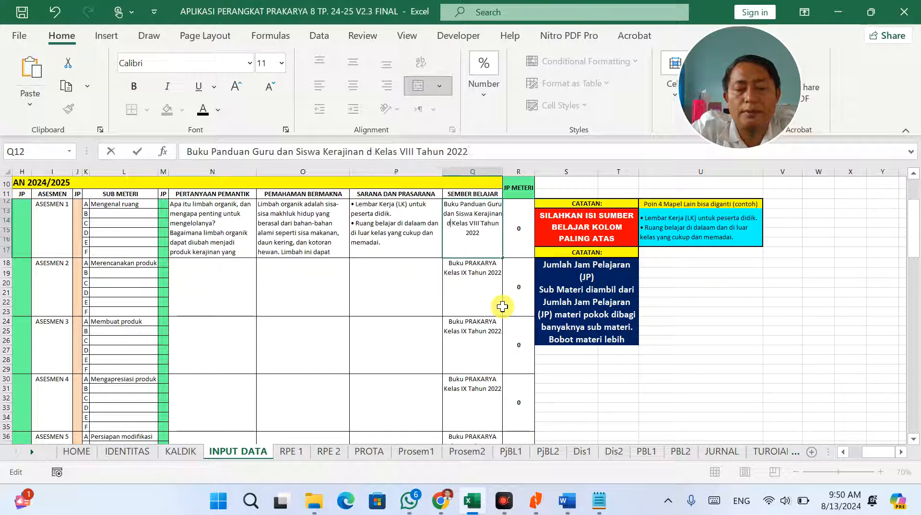
pyautogui.write('Pengolahan')
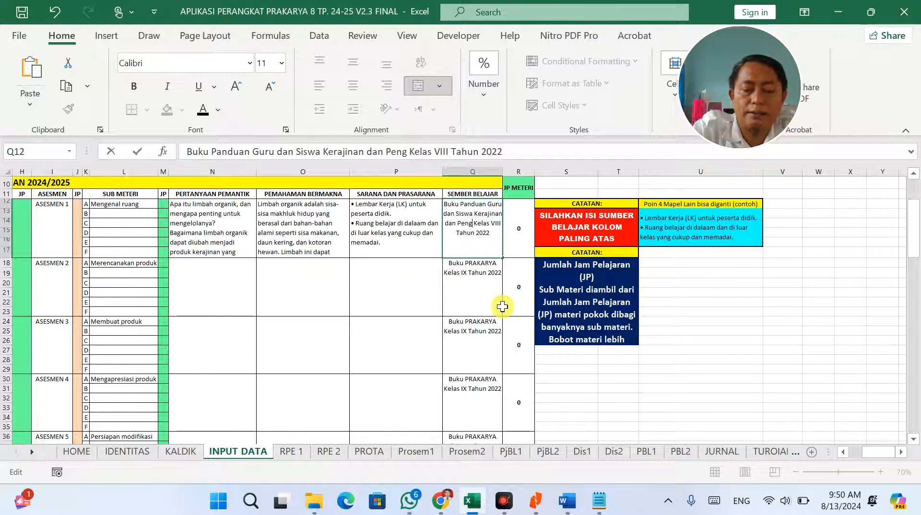
pyautogui.click(485, 285)
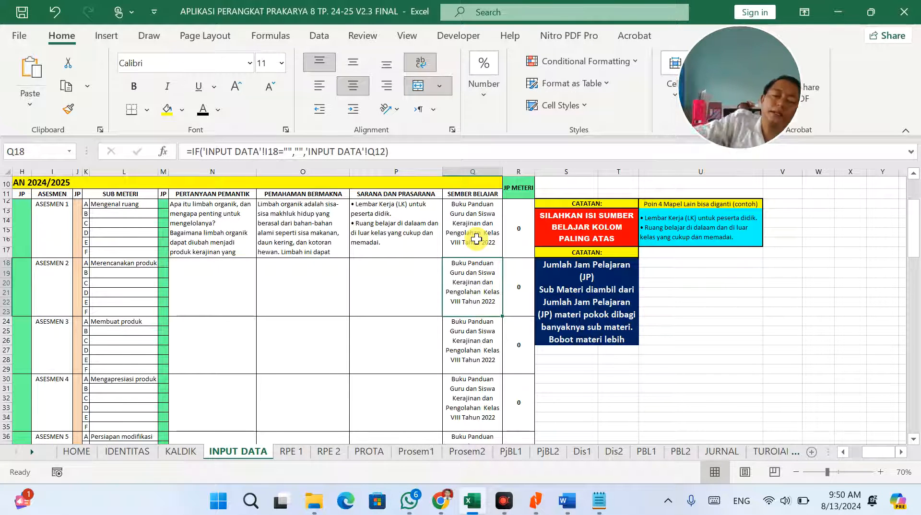
# Step: Look across the topic 1.2 row of the INPUT DATA sheet, from the learning source back to the KOMPETENSI AWAL column
pyautogui.click(695, 313)
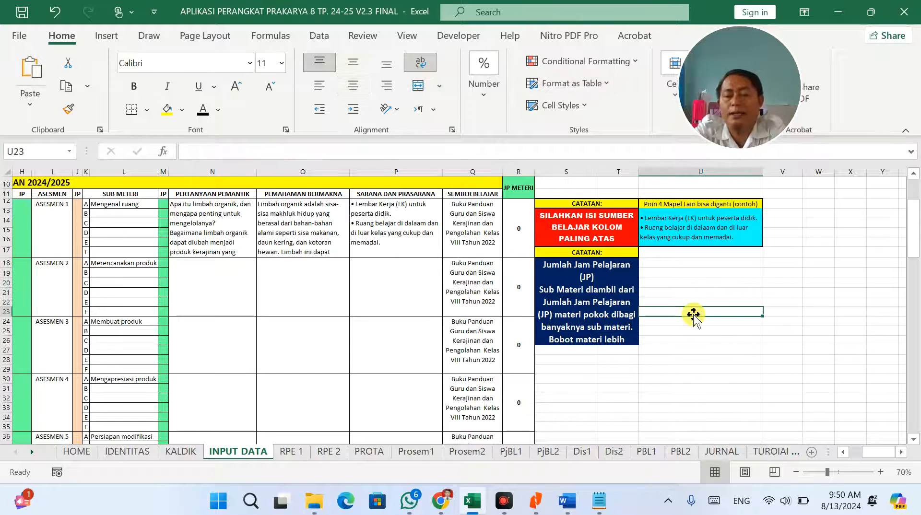
pyautogui.press('Left')
pyautogui.press('Left')
pyautogui.press('Left')
pyautogui.press('Left')
pyautogui.press('Left')
pyautogui.press('Left')
pyautogui.press('Left')
pyautogui.press('Left')
pyautogui.press('Left')
pyautogui.press('Left')
pyautogui.press('Left')
pyautogui.press('Left')
pyautogui.press('Left')
pyautogui.press('Left')
pyautogui.press('Left')
pyautogui.press('Left')
pyautogui.press('Left')
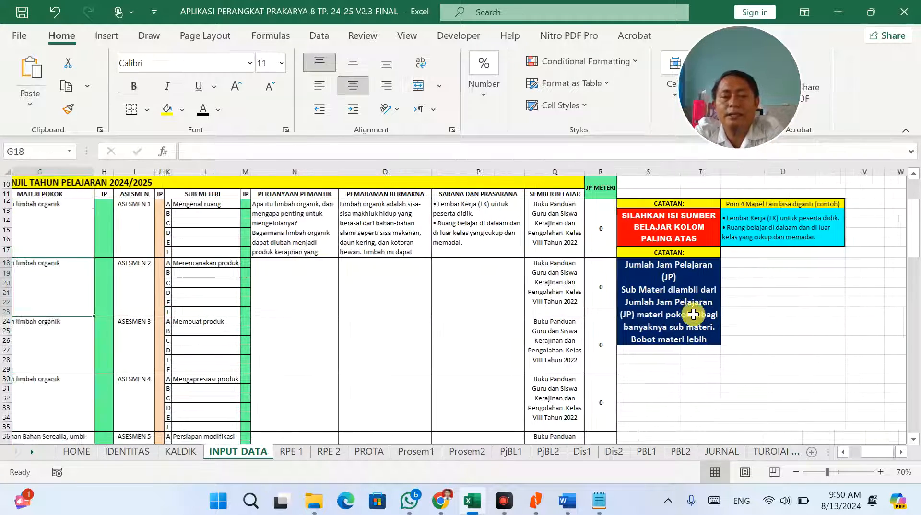
pyautogui.press('Left')
pyautogui.press('Left')
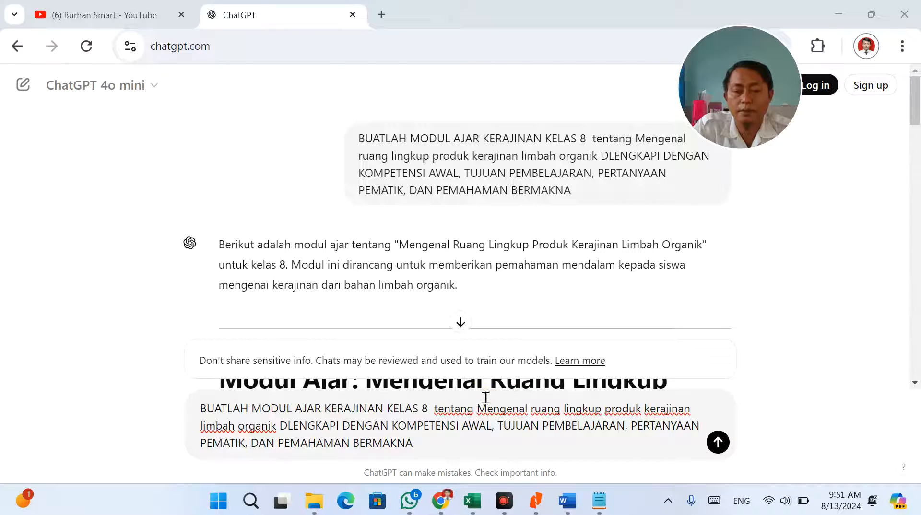
# Step: In ChatGPT's module prompt, replace the topic with "Merencanakan produk kerajinan limbah organik", correct "DLENGKAPI" to "DiLENGKAPI", and submit it
pyautogui.click(487, 406)
pyautogui.moveTo(499, 408); pyautogui.dragTo(280, 425)
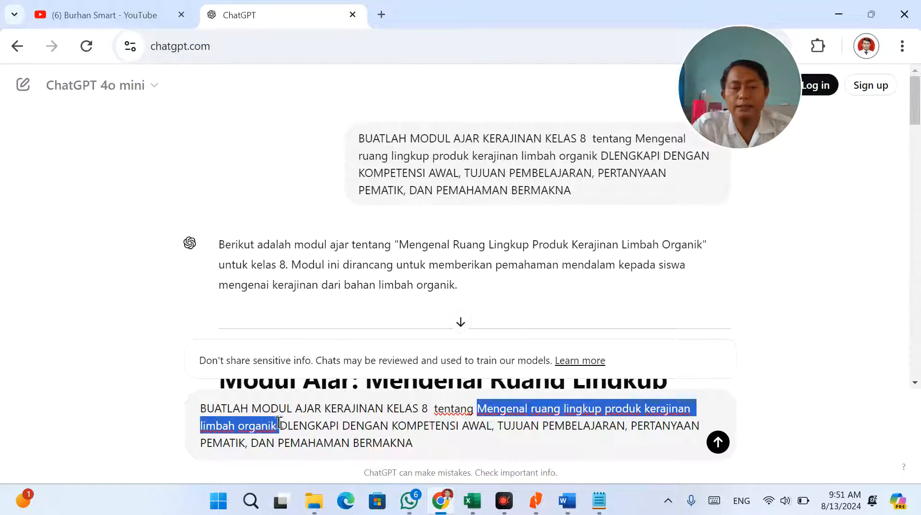
pyautogui.write('Merencanakan produk kerajinan limbah organik')
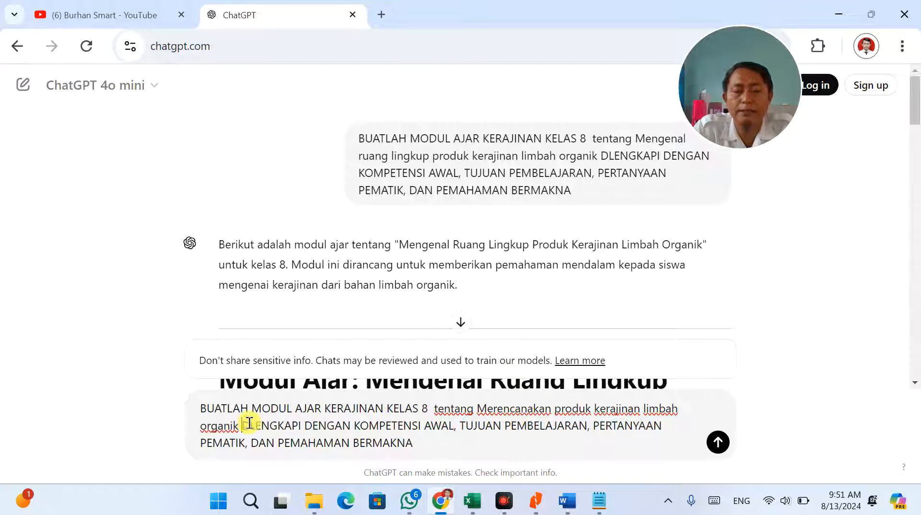
pyautogui.press('Right')
pyautogui.write('i')
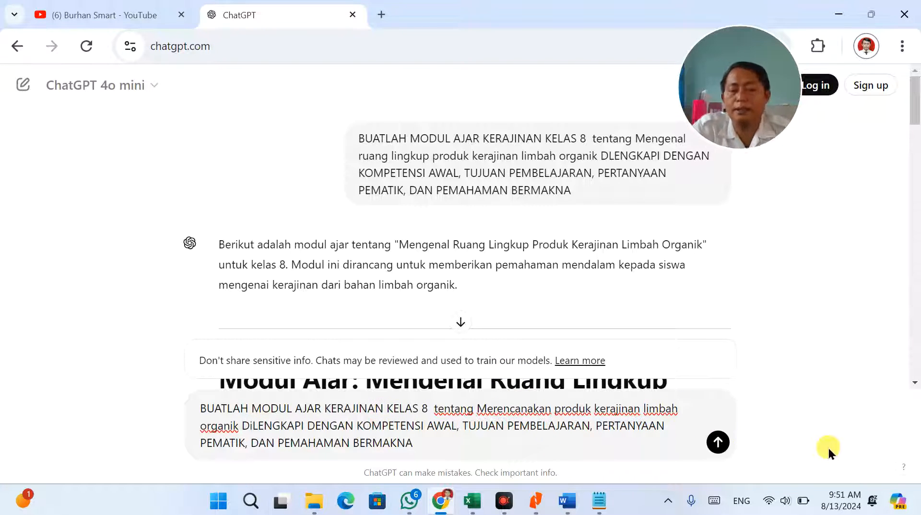
pyautogui.press('Return')
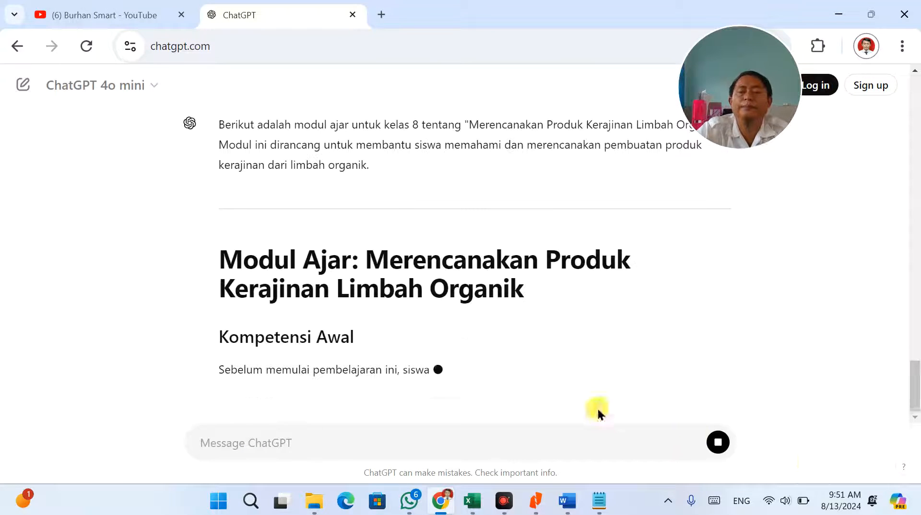
# Step: Copy the three Kompetensi Awal points from ChatGPT's new module into Excel cell D18, the KOMPETENSI AWAL entry for topic 1.2
pyautogui.scroll(-2, 375, 327)
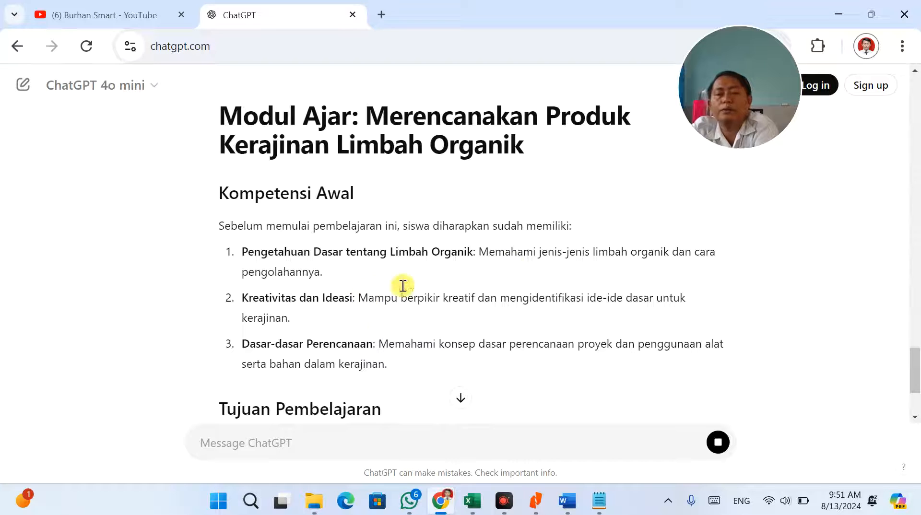
pyautogui.moveTo(242, 254); pyautogui.dragTo(402, 368)
pyautogui.rightClick(356, 293)
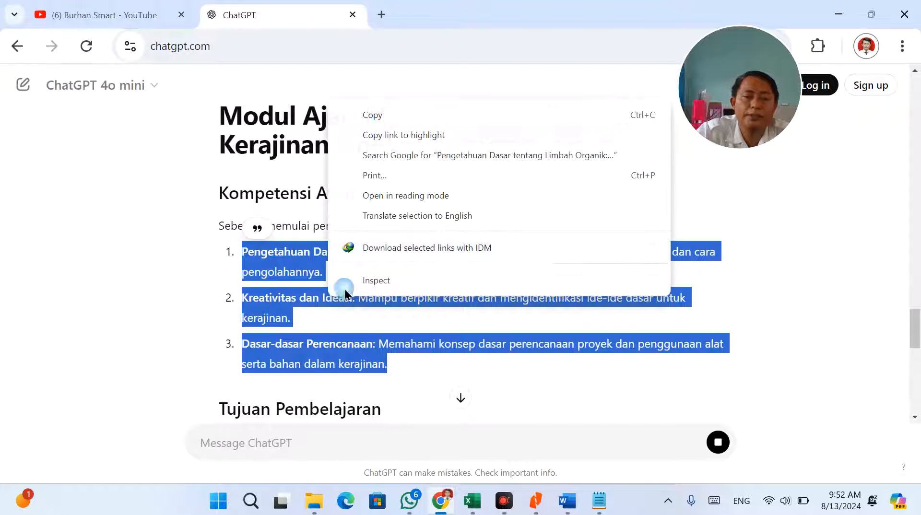
pyautogui.click(381, 116)
pyautogui.click(473, 501)
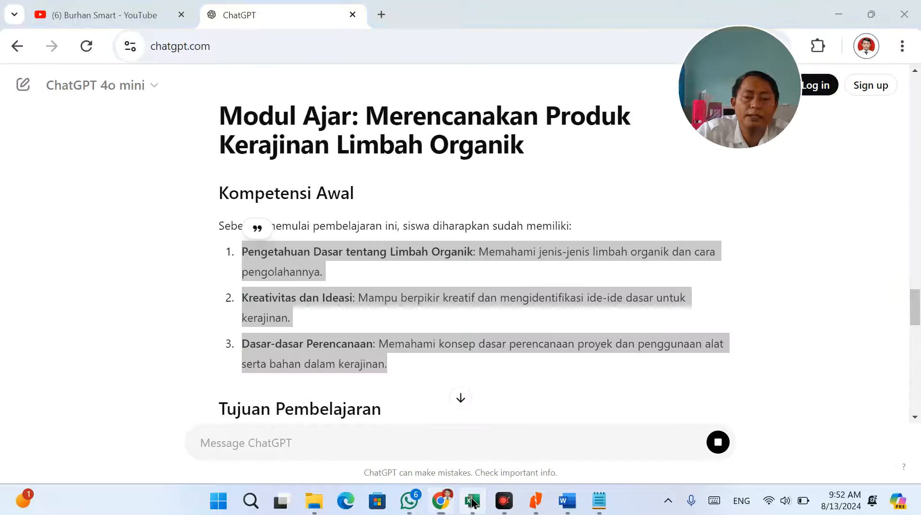
pyautogui.click(297, 281)
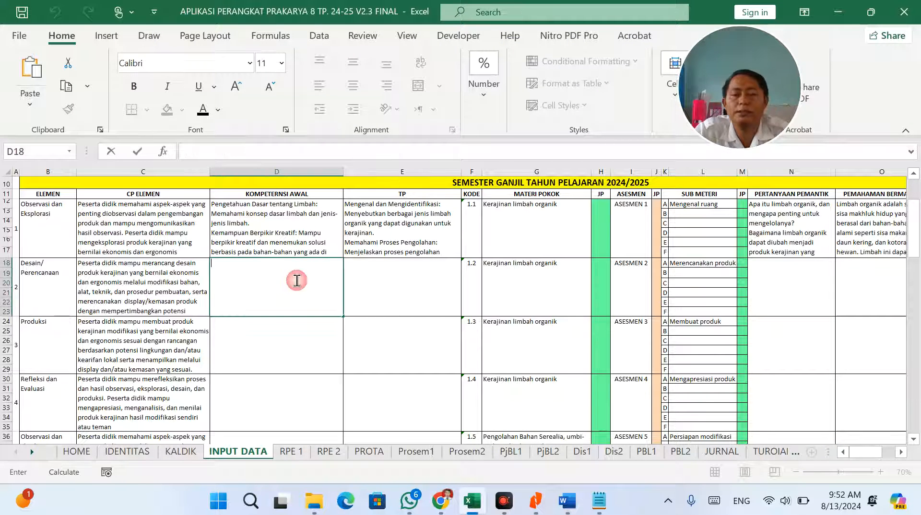
pyautogui.doubleClick(297, 281)
pyautogui.hotkey('ctrl', 'v')
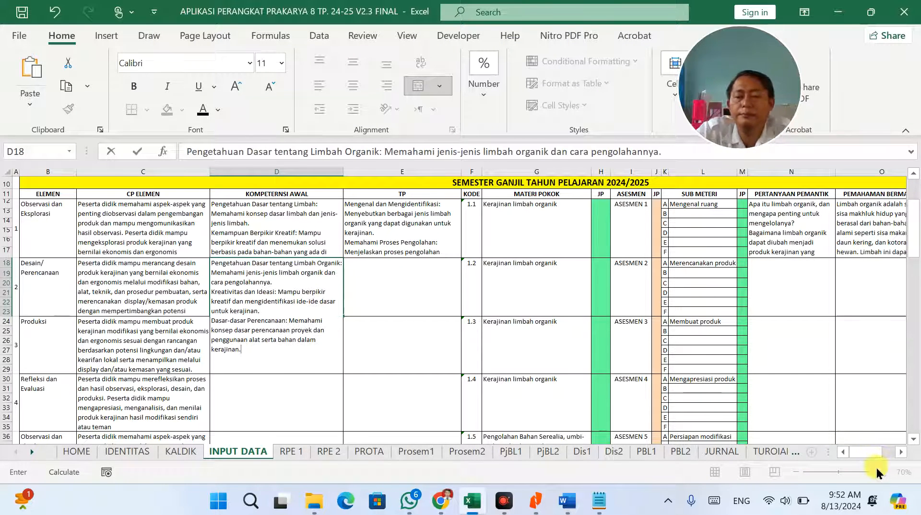
pyautogui.click(459, 412)
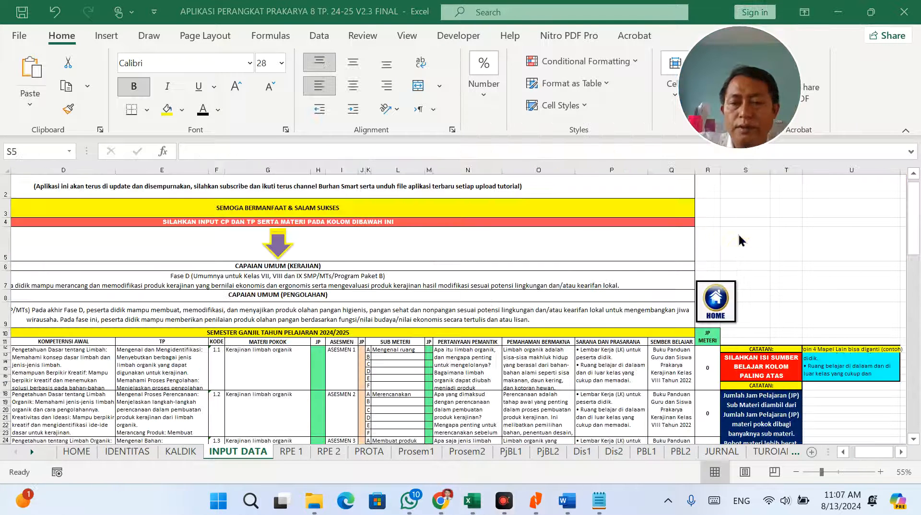
# Step: Review the filled semester Ganjil and Genap tables on the INPUT DATA sheet, including the MATERI POKOK and JP cells of topic 1.1
pyautogui.click(740, 235)
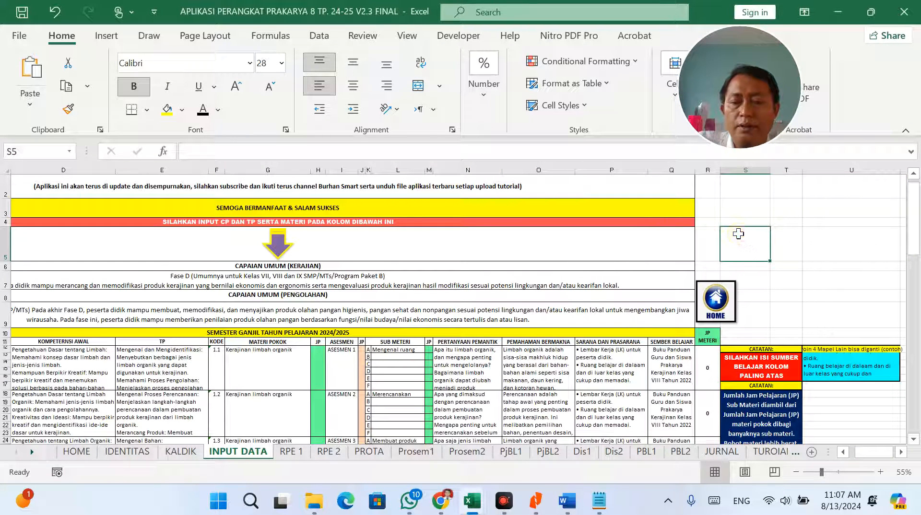
pyautogui.click(283, 394)
pyautogui.scroll(-20, 283, 394)
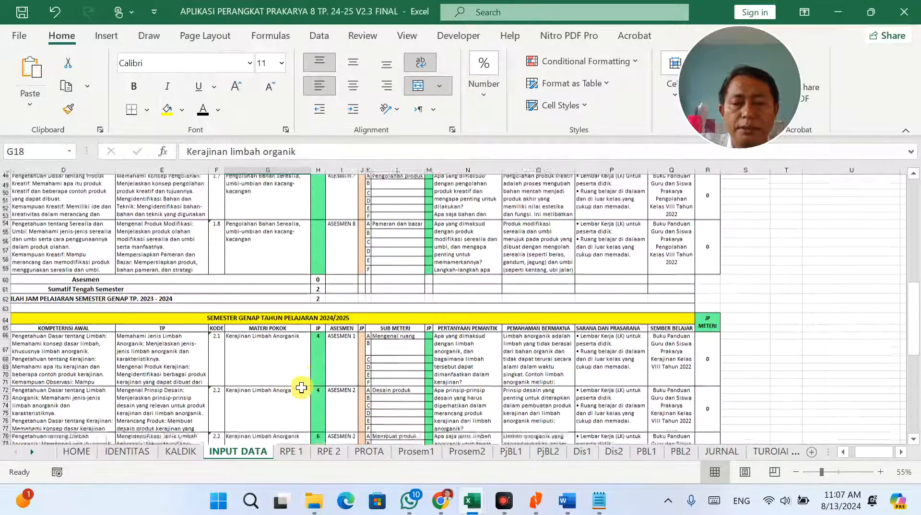
pyautogui.scroll(20, 301, 388)
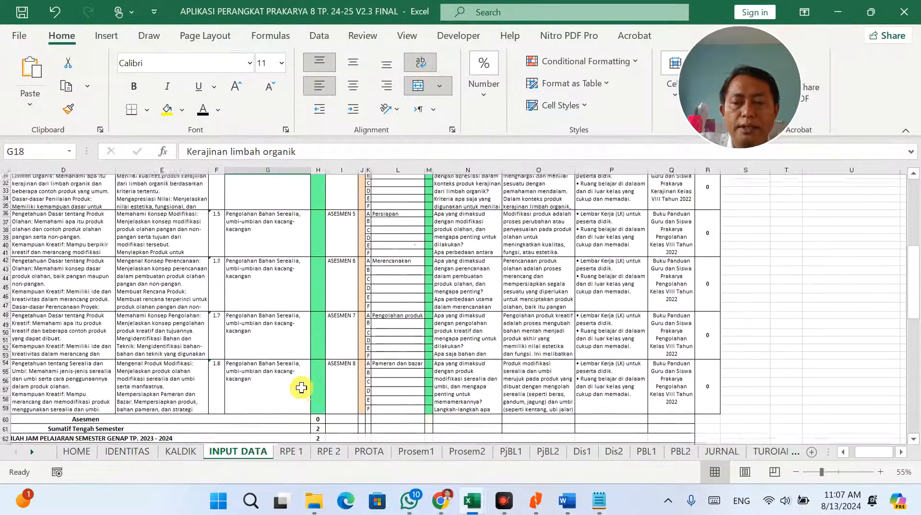
pyautogui.scroll(2, 323, 387)
pyautogui.click(762, 255)
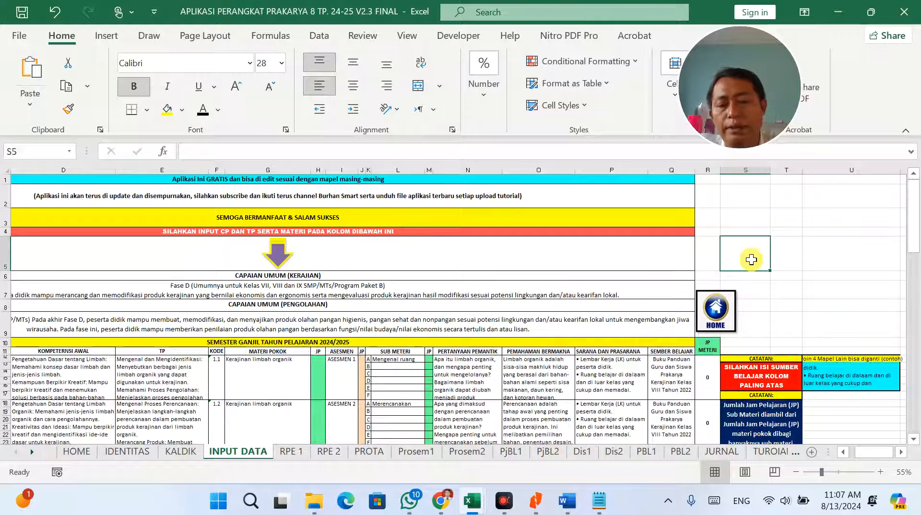
pyautogui.write('2')
pyautogui.press('Return')
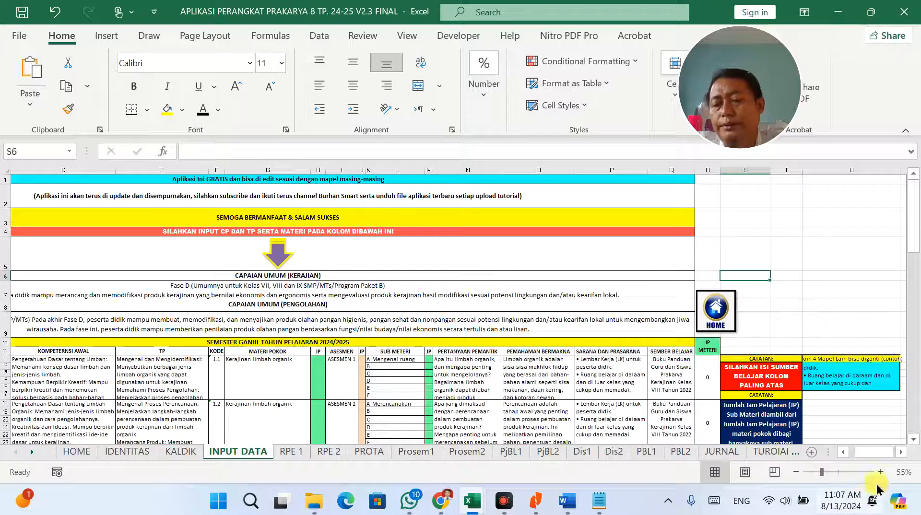
pyautogui.click(343, 369)
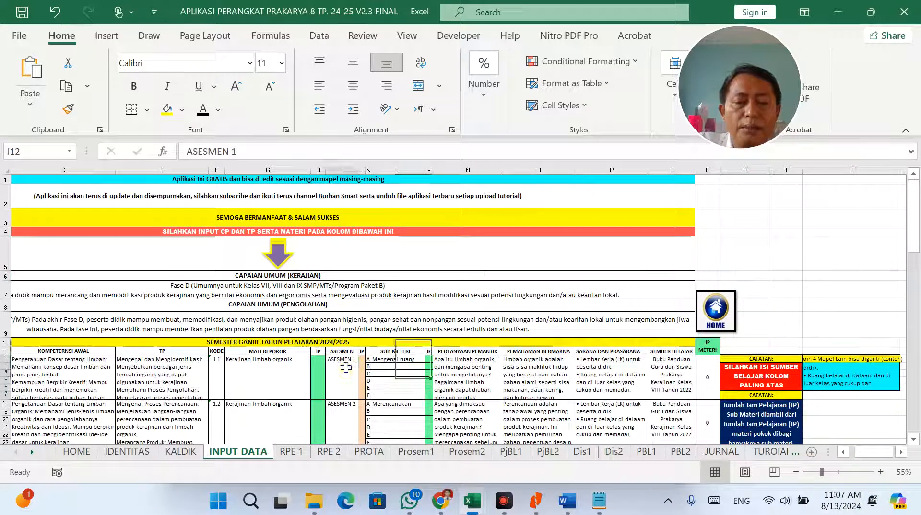
pyautogui.click(268, 377)
pyautogui.click(320, 371)
pyautogui.scroll(-1, 321, 370)
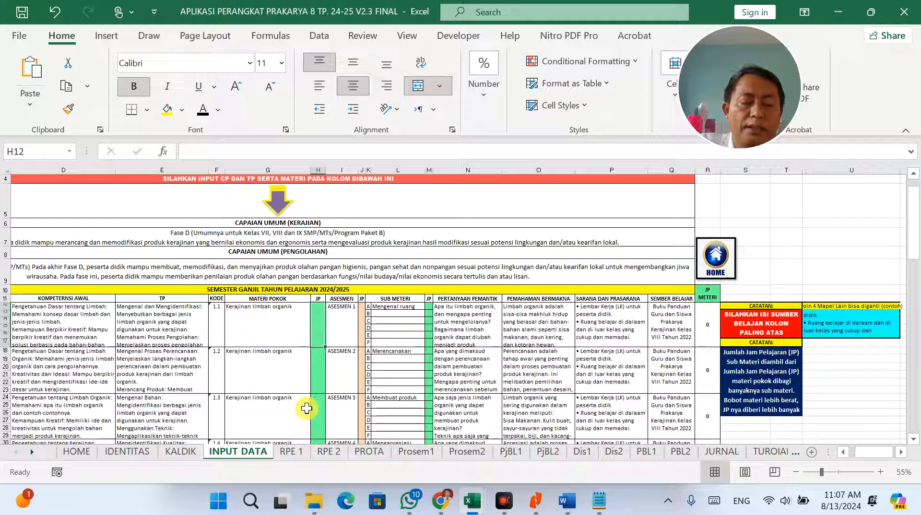
# Step: Check the effective lesson hours, the effective weeks and the list of ineffective weeks on the RPE 1 sheet
pyautogui.click(300, 459)
pyautogui.scroll(-6, 298, 408)
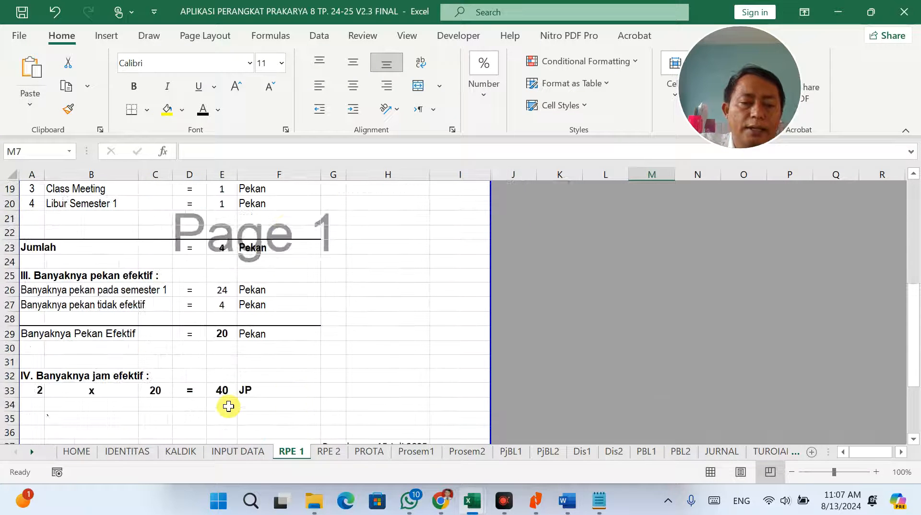
pyautogui.click(227, 404)
pyautogui.click(226, 392)
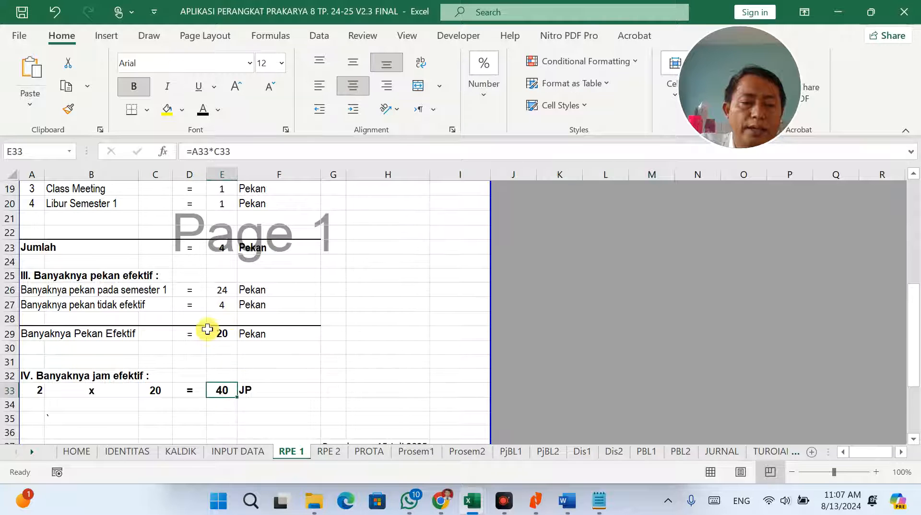
pyautogui.scroll(2, 212, 330)
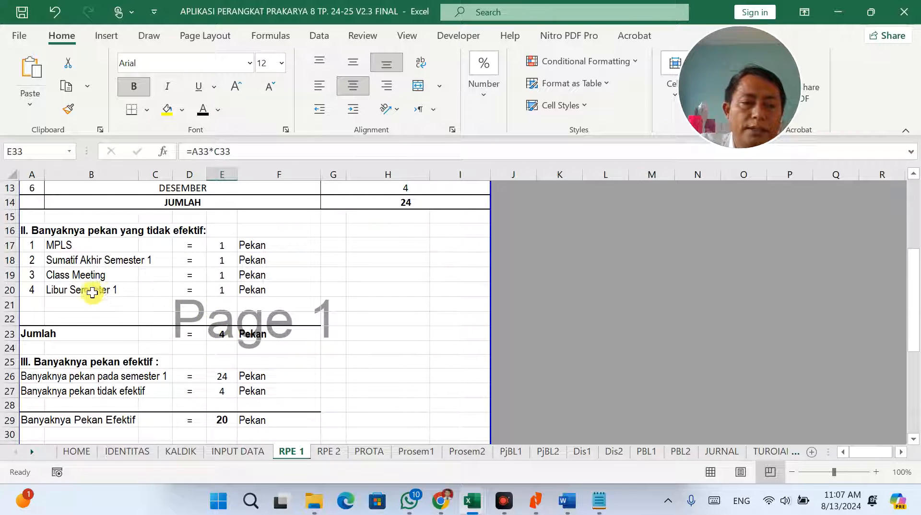
pyautogui.scroll(1, 138, 305)
pyautogui.scroll(2, 138, 305)
pyautogui.scroll(-2, 156, 320)
# Step: Add item 5, ANSBK, in row 21 below Libur Semester 1 in the RPE 1 list of ineffective weeks
pyautogui.click(38, 345)
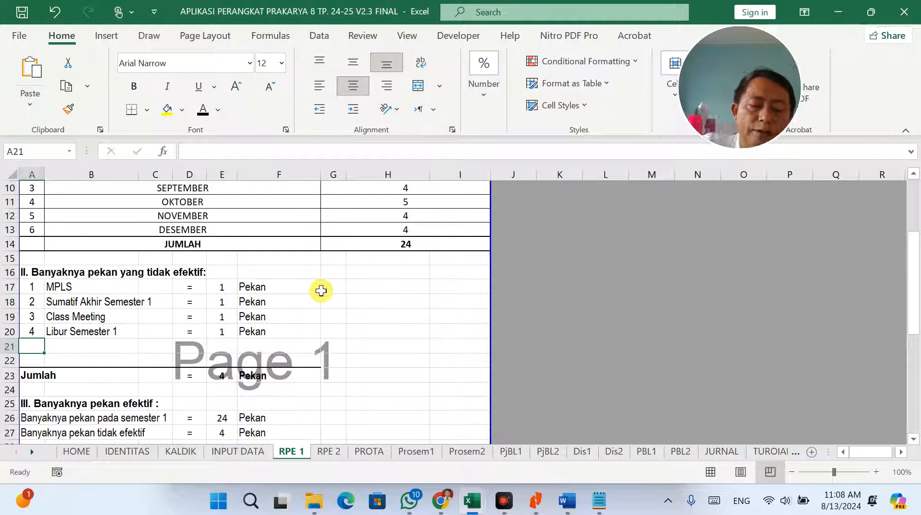
pyautogui.write('4')
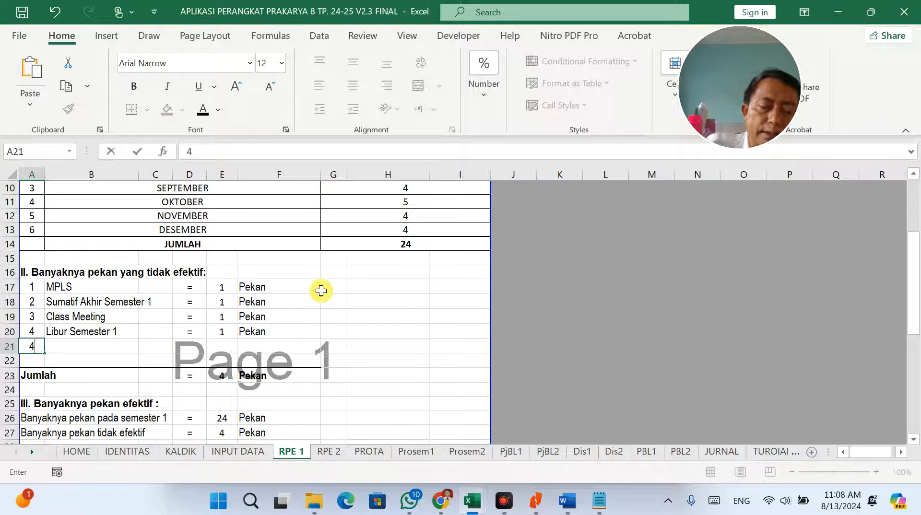
pyautogui.press('Tab')
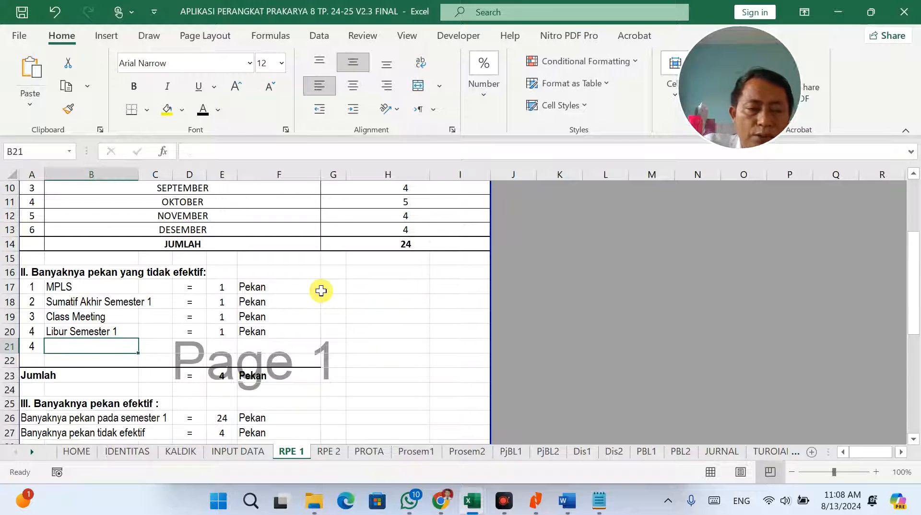
pyautogui.click(30, 346)
pyautogui.write('5')
pyautogui.click(107, 342)
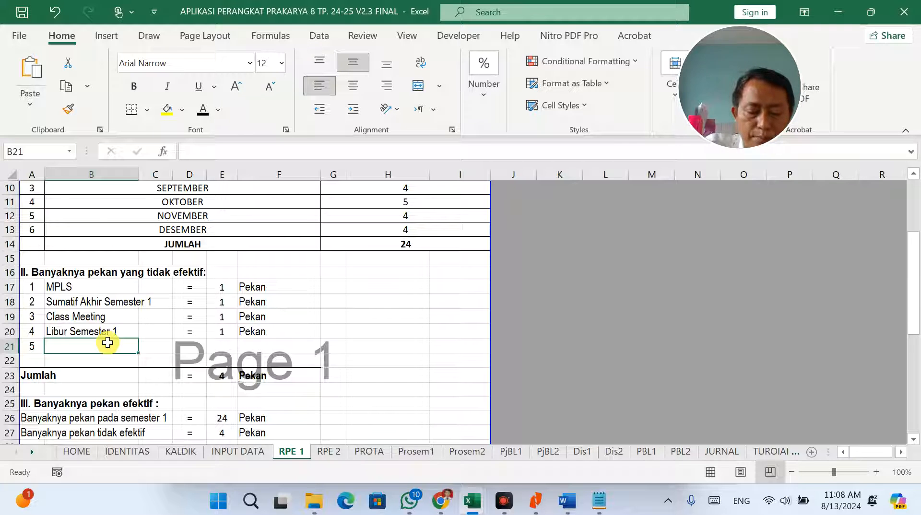
pyautogui.write('ANS')
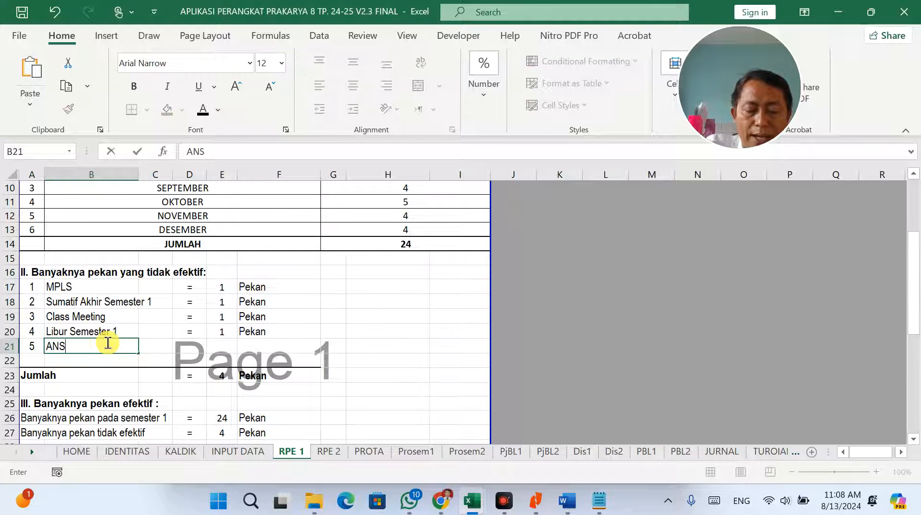
# Step: Copy the equals sign, week count and Pekan unit from the Libur Semester 1 row to the ANSBK row
pyautogui.moveTo(190, 333); pyautogui.dragTo(246, 336)
pyautogui.hotkey('ctrl', 'c')
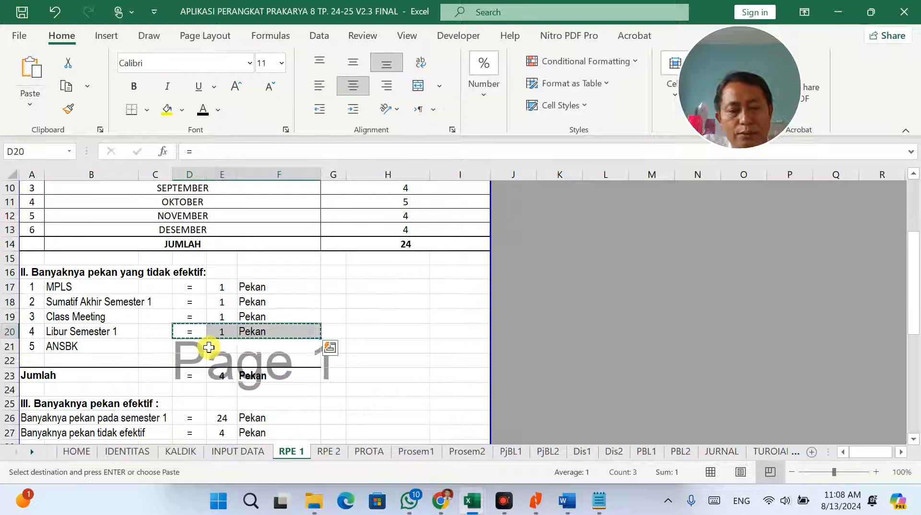
pyautogui.click(191, 346)
pyautogui.hotkey('ctrl', 'v')
pyautogui.click(312, 287)
# Step: Check the recalculated effective weeks and lesson hours for semester 1 on the RPE 1 sheet
pyautogui.scroll(-2, 313, 353)
pyautogui.scroll(-1, 272, 379)
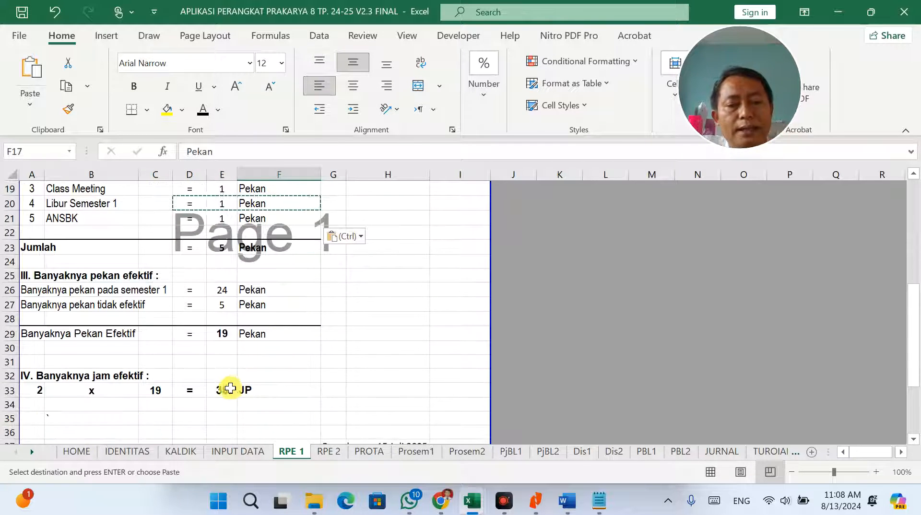
pyautogui.click(225, 334)
pyautogui.click(234, 384)
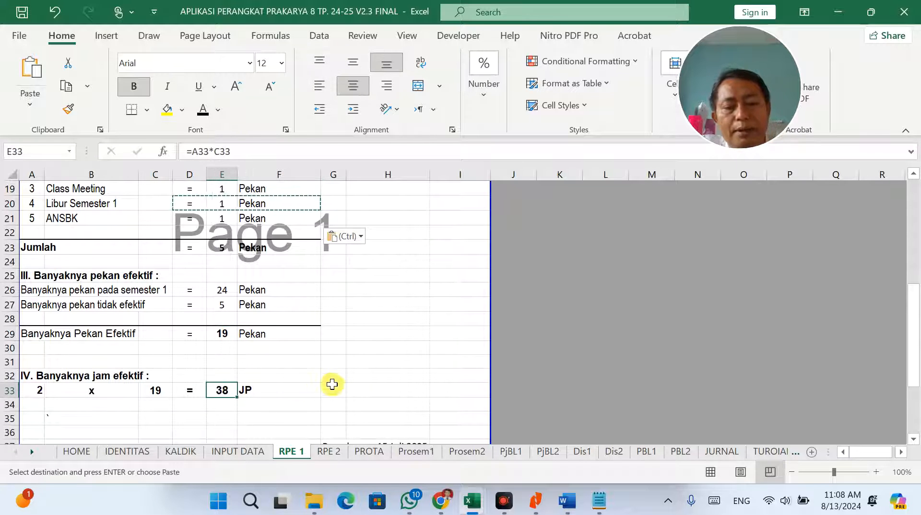
pyautogui.scroll(5, 341, 390)
pyautogui.scroll(1, 341, 392)
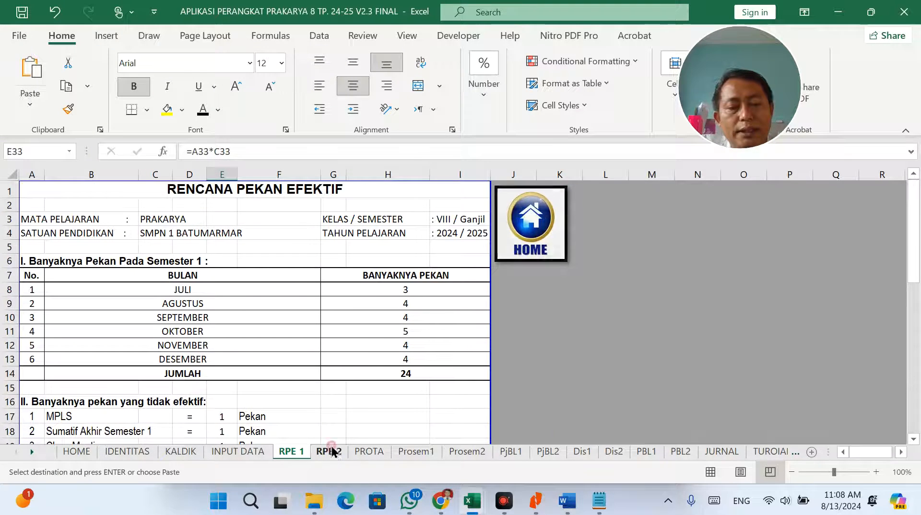
# Step: On the RPE 2 sheet, copy the last three ineffective-week entries without their numbers one row down to B21, and number row 23 as 7
pyautogui.click(329, 452)
pyautogui.scroll(-6, 299, 379)
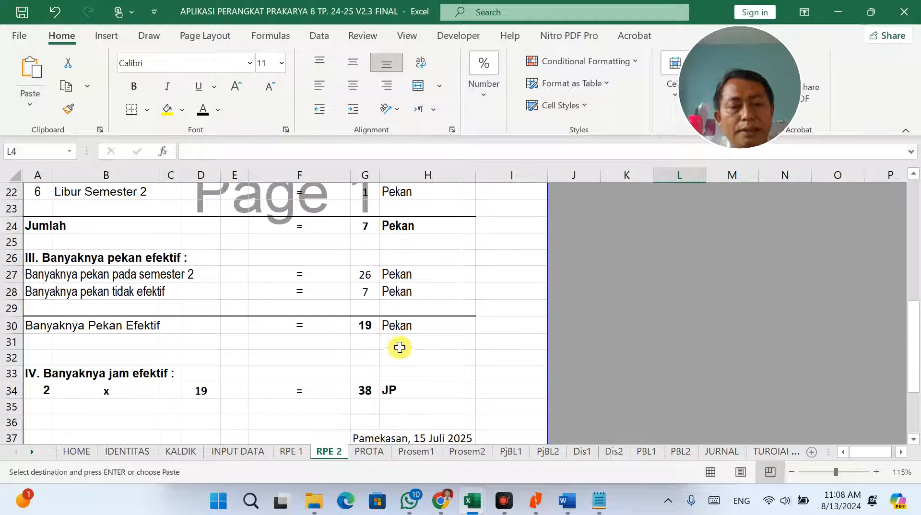
pyautogui.scroll(3, 368, 315)
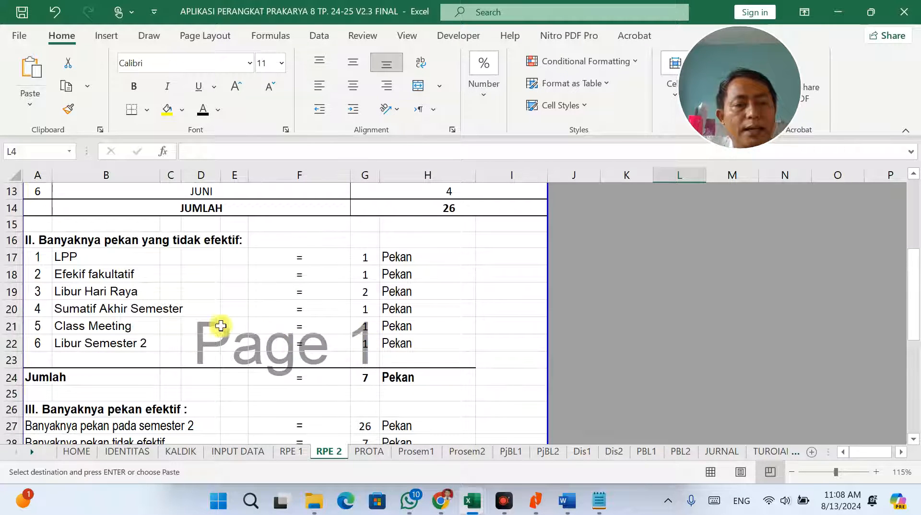
pyautogui.moveTo(43, 310); pyautogui.dragTo(388, 344)
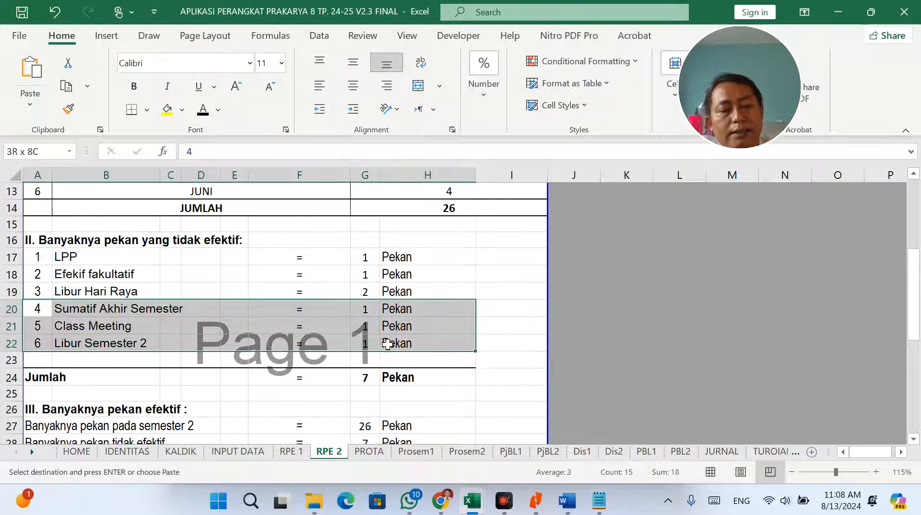
pyautogui.hotkey('ctrl', 'c')
pyautogui.click(42, 326)
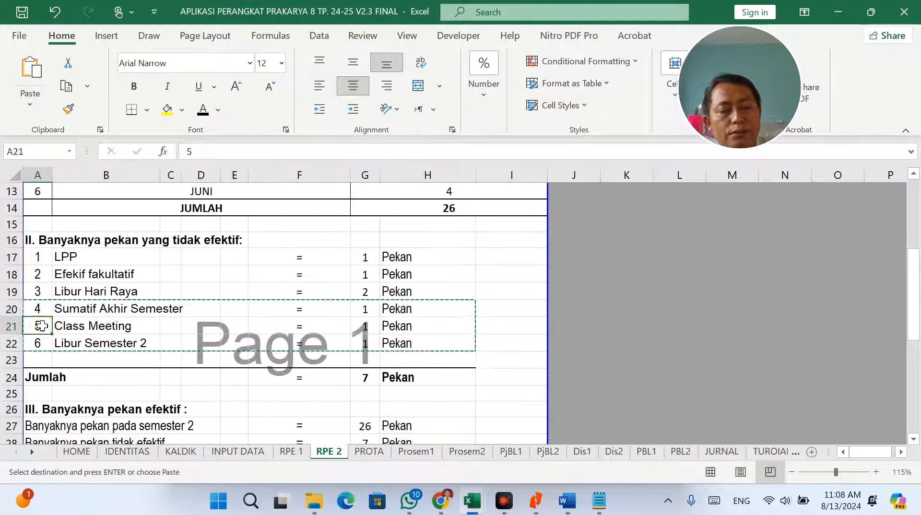
pyautogui.click(59, 309)
pyautogui.moveTo(62, 309); pyautogui.dragTo(422, 343)
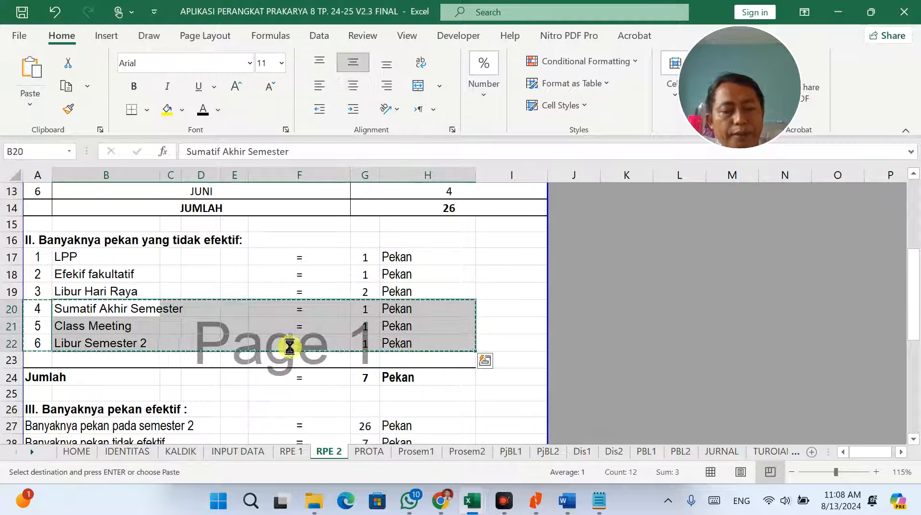
pyautogui.click(95, 329)
pyautogui.press('Return')
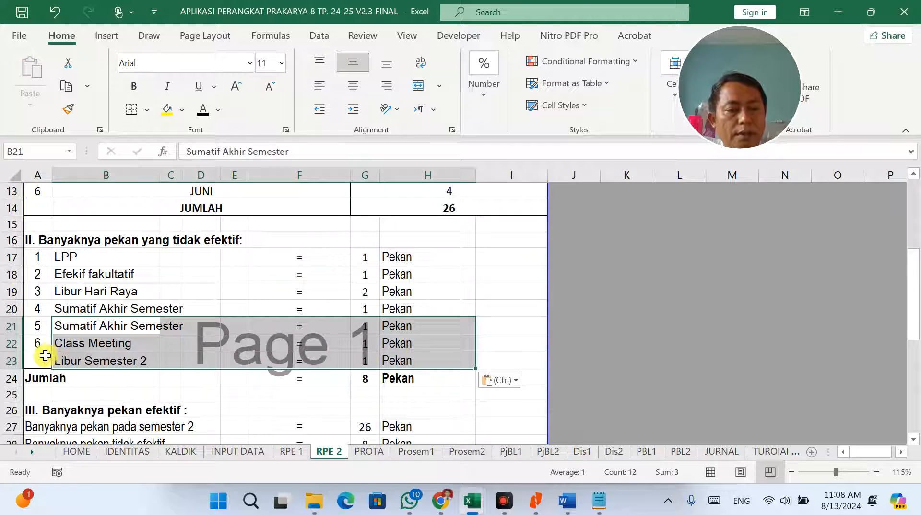
pyautogui.click(45, 356)
pyautogui.write('7')
# Step: Replace the description of item 4 in cell B20 with Ujian Sekolah Kelas 9
pyautogui.click(70, 326)
pyautogui.click(87, 307)
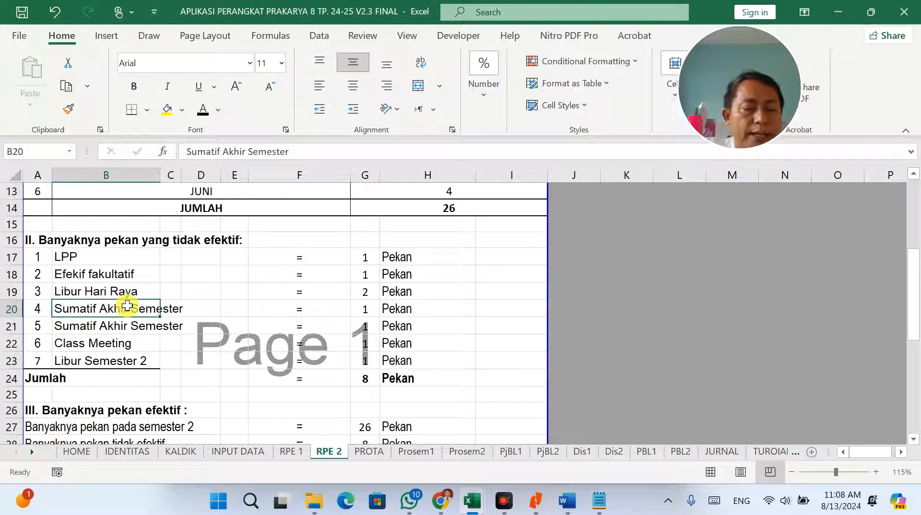
pyautogui.write('S')
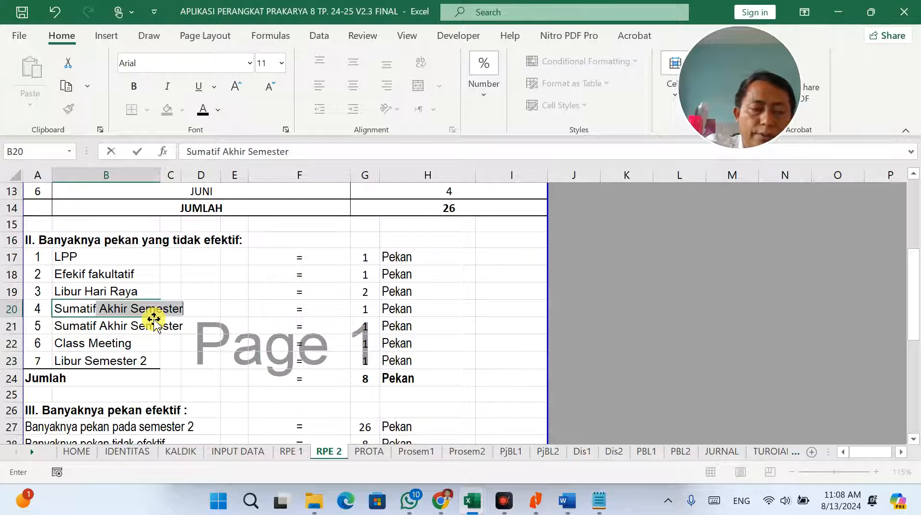
pyautogui.write('umatif')
pyautogui.press('BackSpace')
pyautogui.press('BackSpace')
pyautogui.press('BackSpace')
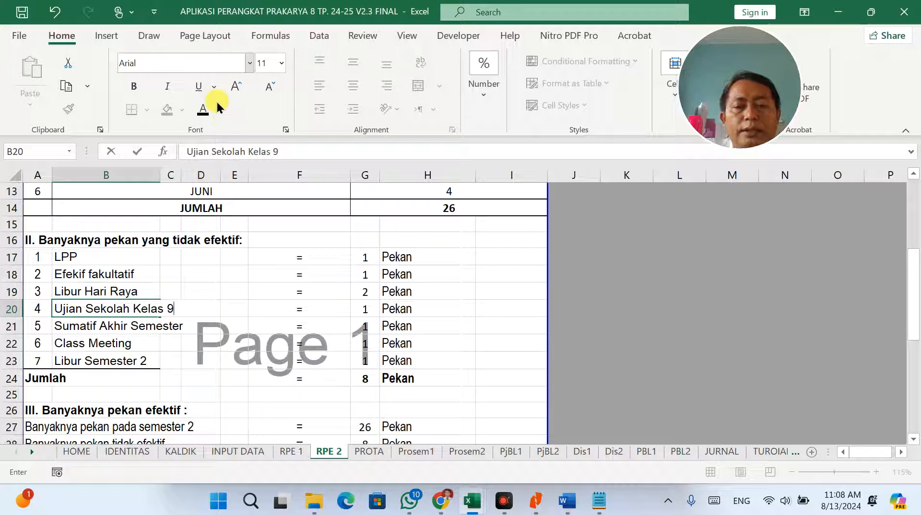
pyautogui.click(421, 307)
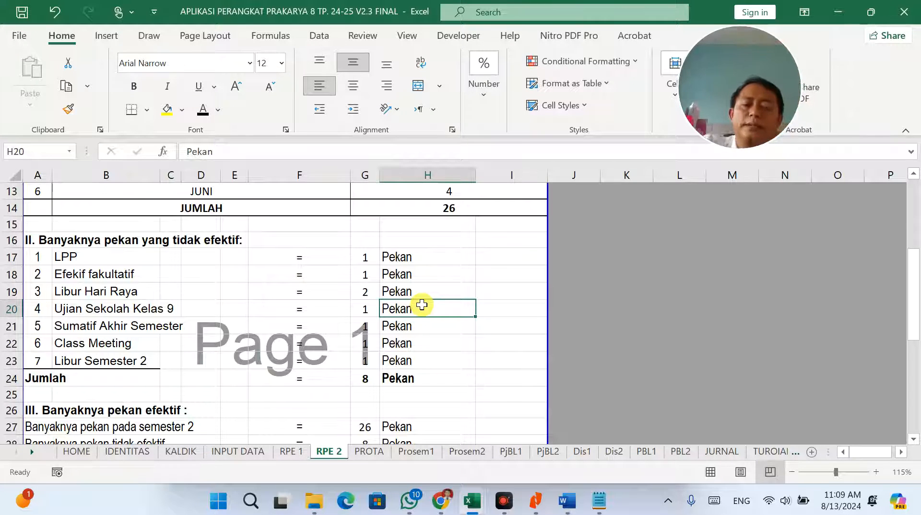
# Step: Check the recalculated effective weeks and lesson hours for semester 2 against the list of ineffective weeks on the RPE 2 sheet
pyautogui.scroll(-3, 435, 283)
pyautogui.scroll(-1, 316, 306)
pyautogui.click(364, 325)
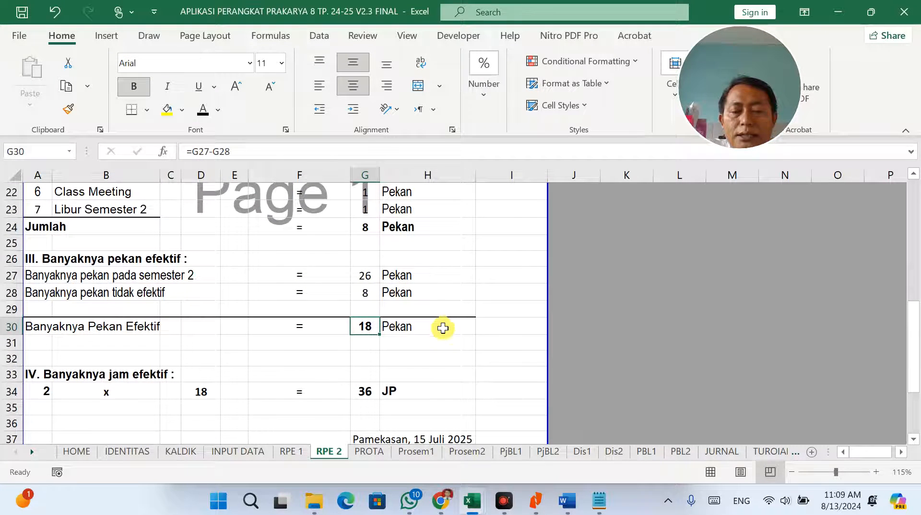
pyautogui.scroll(2, 398, 373)
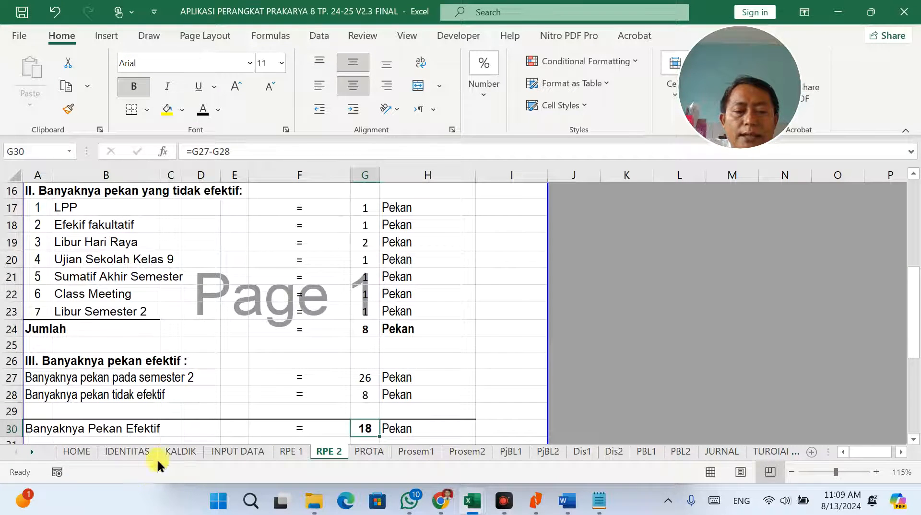
# Step: On the KALDIK sheet, copy the merged ANBK entry in the September 2024 row from K11 to S11
pyautogui.click(175, 452)
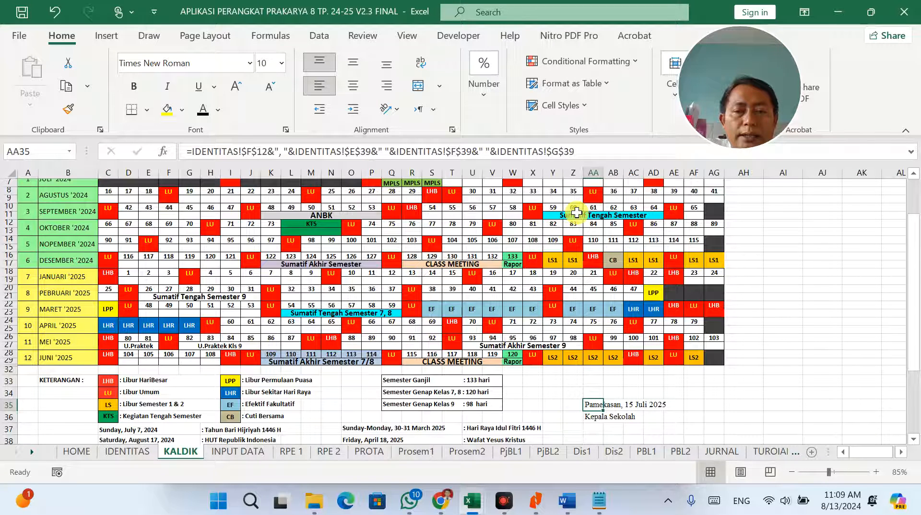
pyautogui.click(310, 216)
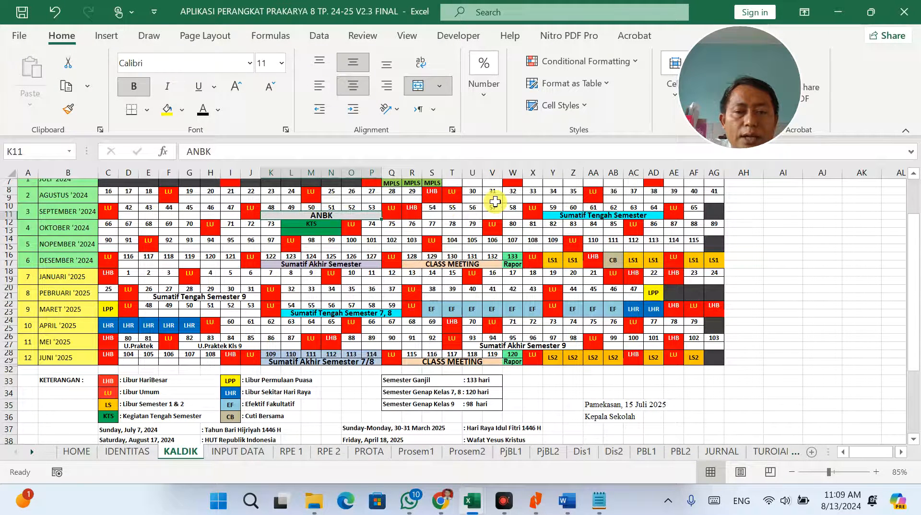
pyautogui.hotkey('ctrl', 'c')
pyautogui.click(433, 216)
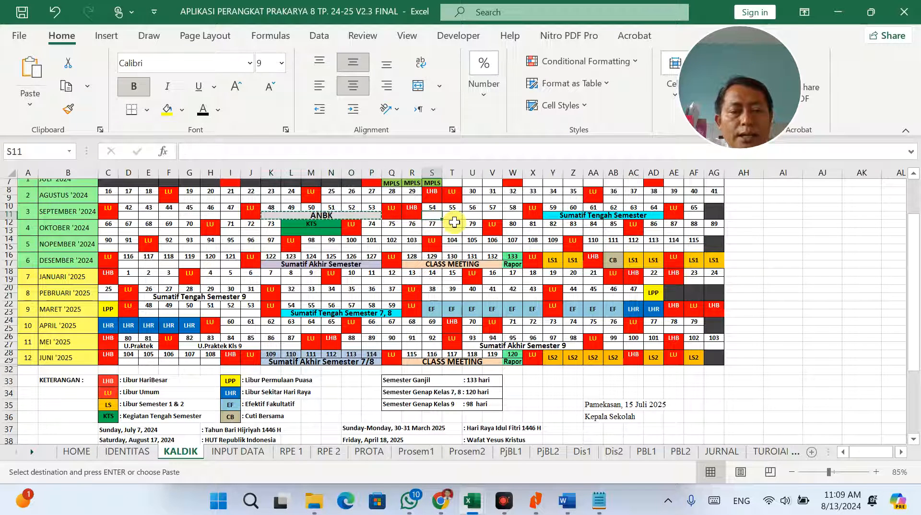
pyautogui.hotkey('ctrl', 'v')
pyautogui.press('ctrl')
pyautogui.press('ctrl')
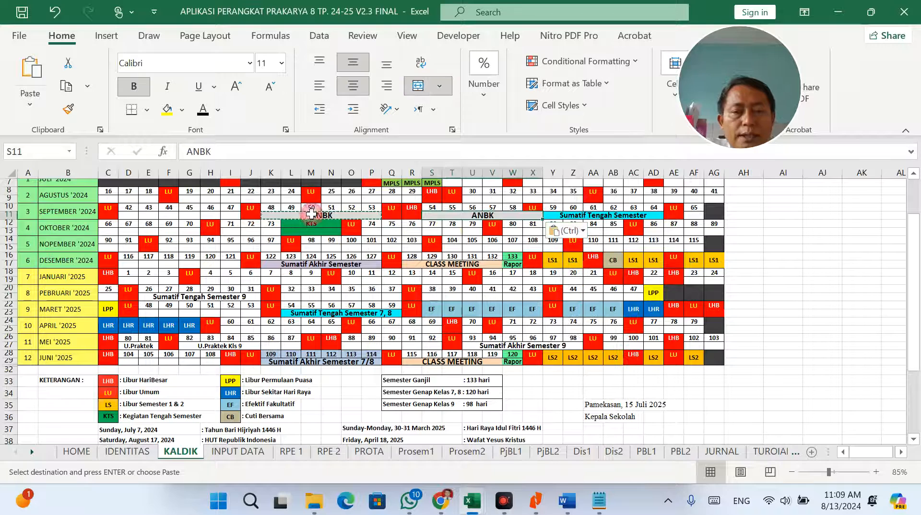
# Step: Delete the original ANBK text at K11 in the September row and unmerge its cells
pyautogui.click(312, 216)
pyautogui.press('Delete')
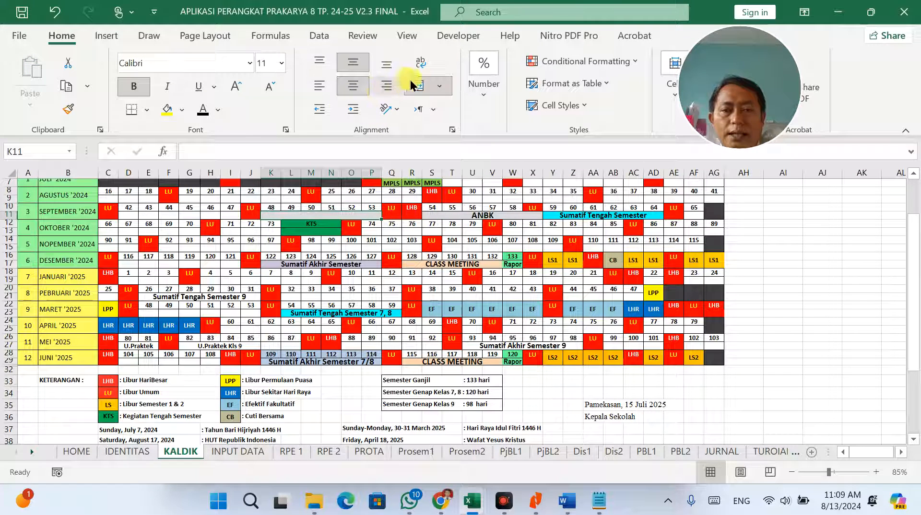
pyautogui.click(418, 87)
pyautogui.click(416, 240)
# Step: Remove the fill colour from the unmerged September cells K11 to P11
pyautogui.click(351, 216)
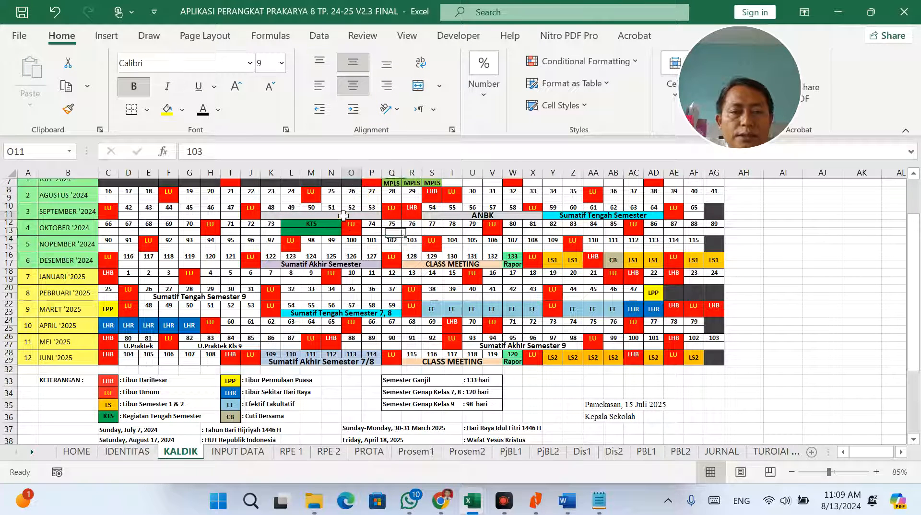
pyautogui.click(271, 216)
pyautogui.moveTo(280, 216); pyautogui.dragTo(356, 215)
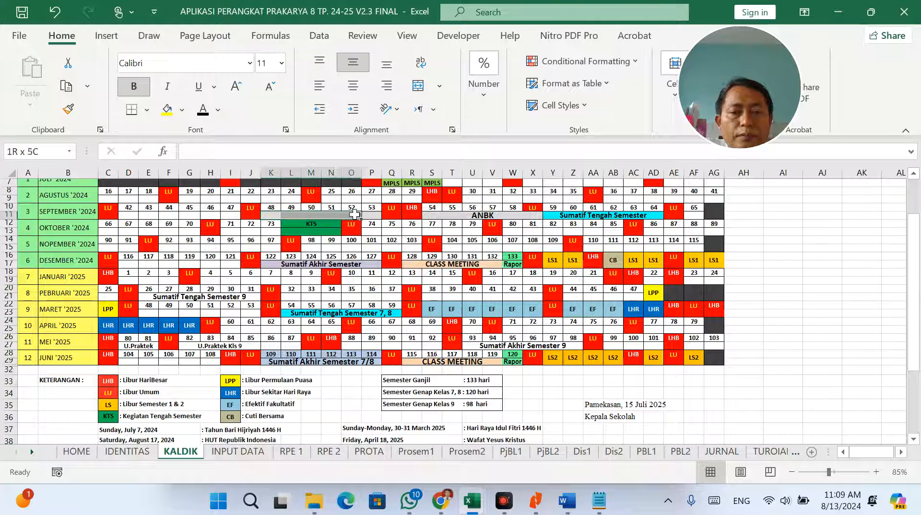
pyautogui.click(181, 110)
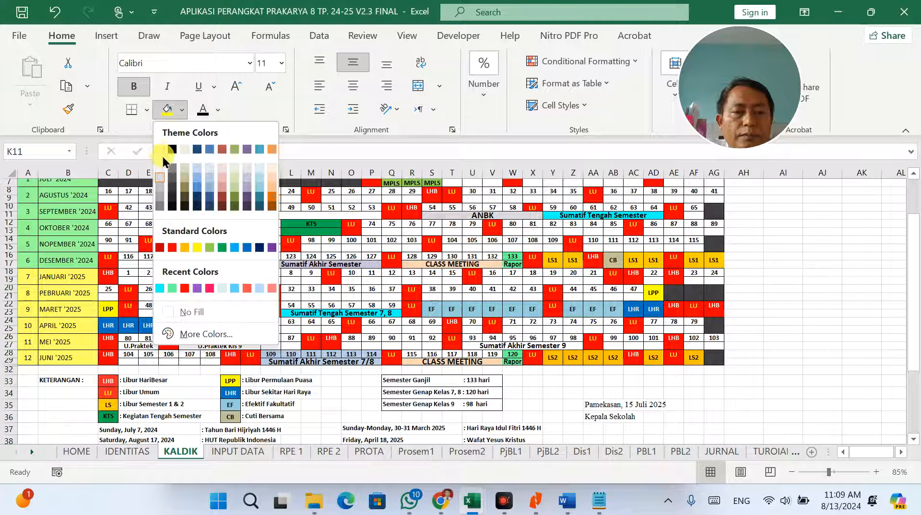
pyautogui.click(193, 311)
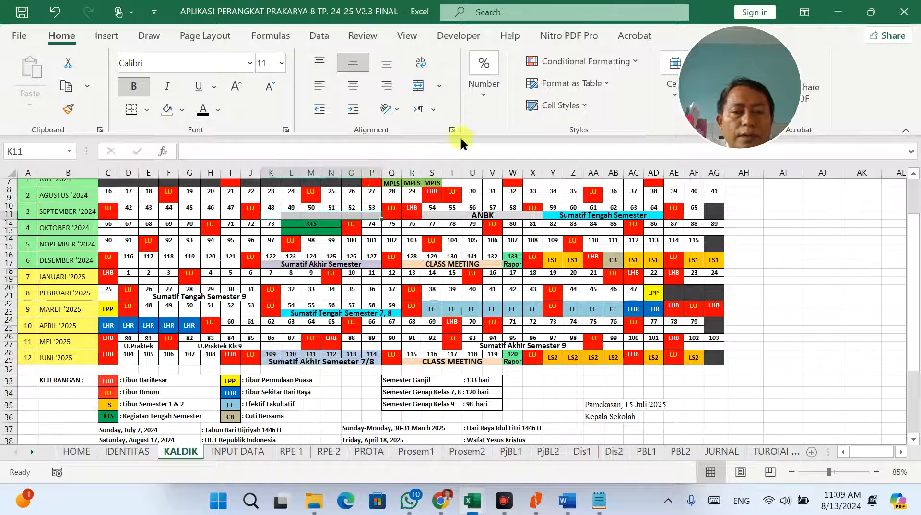
pyautogui.click(513, 231)
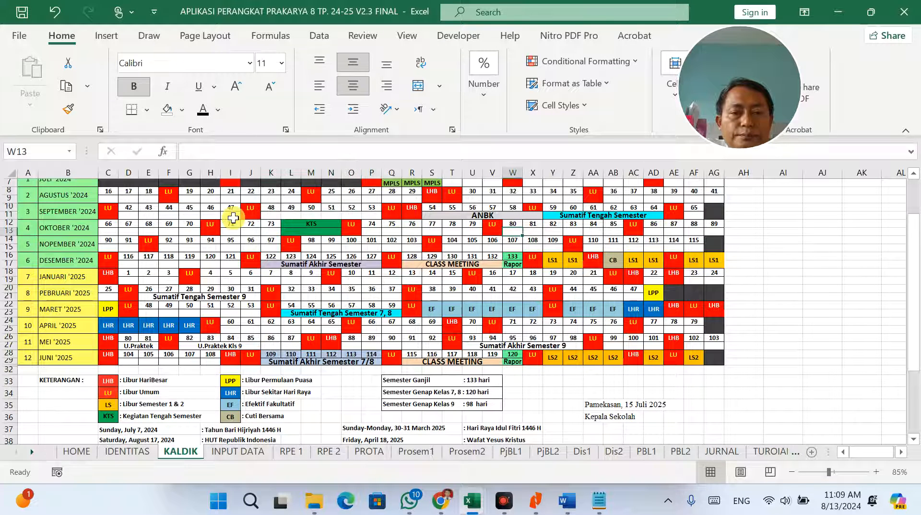
# Step: Copy the blank September cells D11 to I11 onto K11 to P11 to restore their normal cell formatting
pyautogui.moveTo(230, 217); pyautogui.dragTo(125, 217)
pyautogui.hotkey('ctrl', 'c')
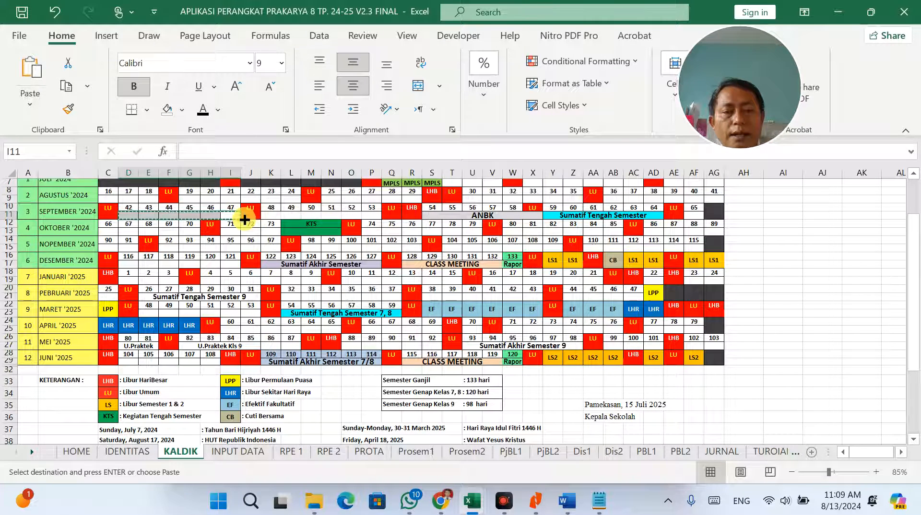
pyautogui.click(269, 217)
pyautogui.hotkey('ctrl', 'v')
pyautogui.click(450, 256)
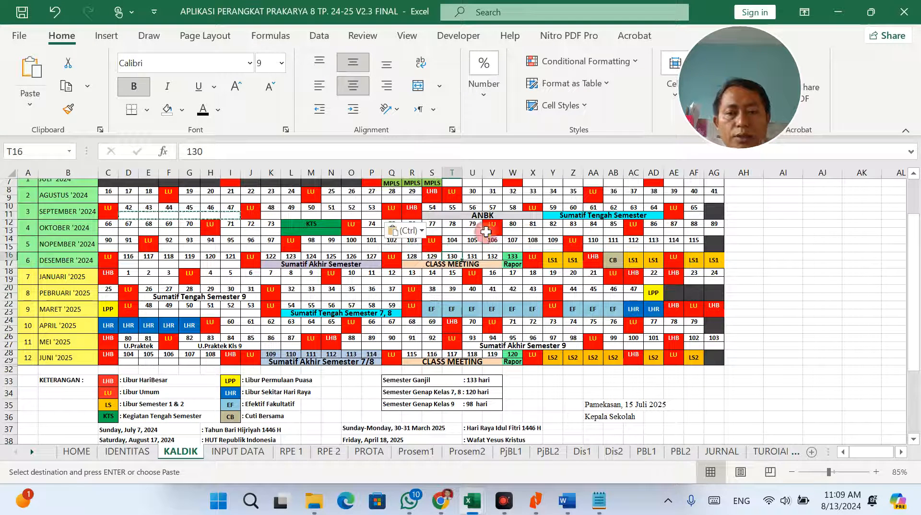
pyautogui.click(486, 220)
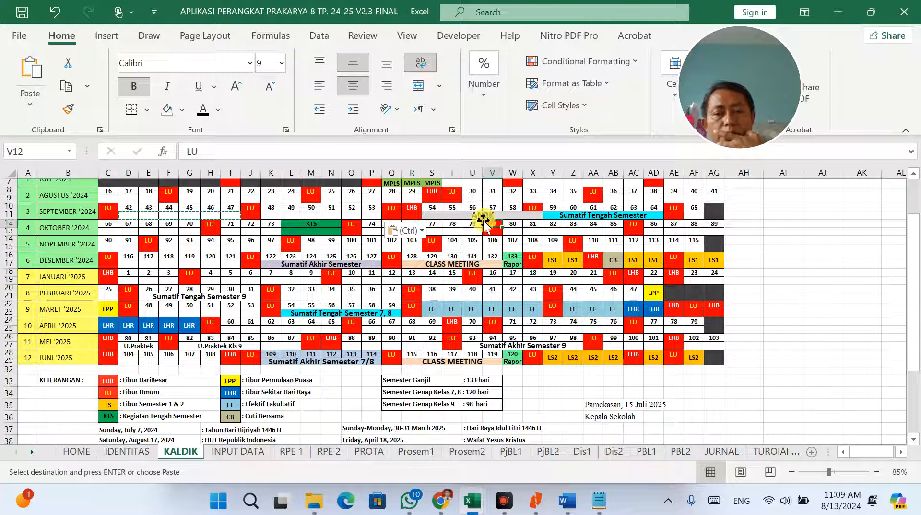
# Step: Examine the ANBK, Sumatif Akhir Semester 9 and U.Praktek entries in the academic calendar
pyautogui.click(481, 216)
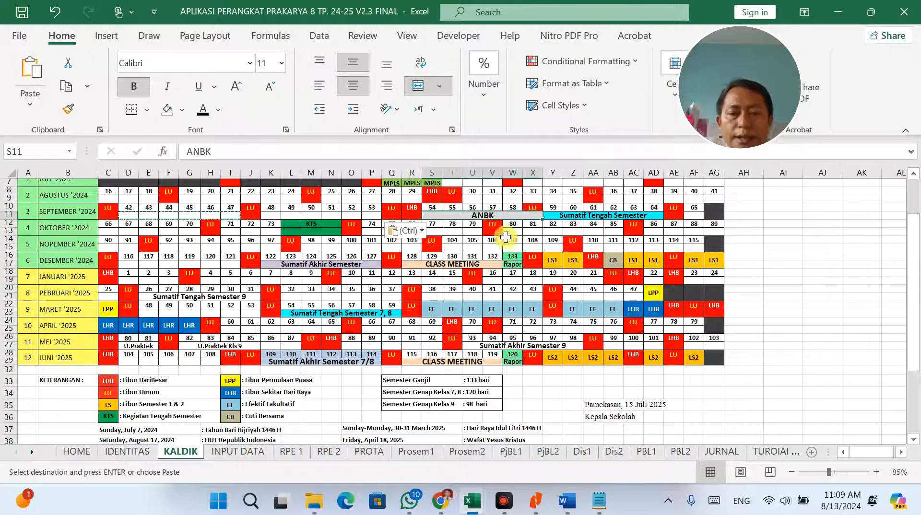
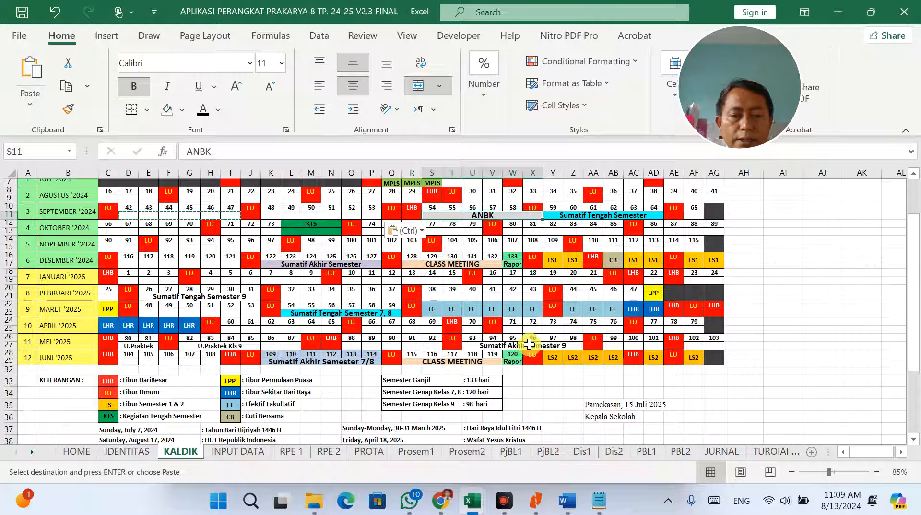
pyautogui.doubleClick(498, 345)
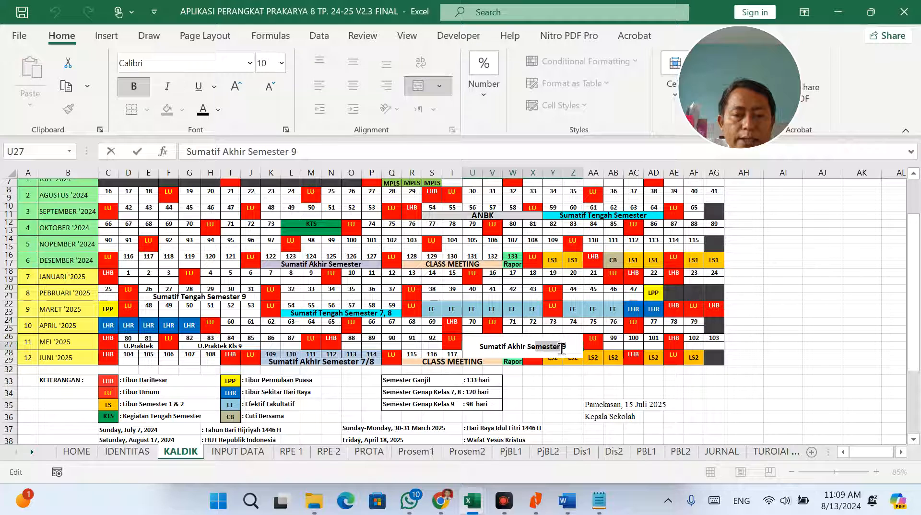
pyautogui.press('Escape')
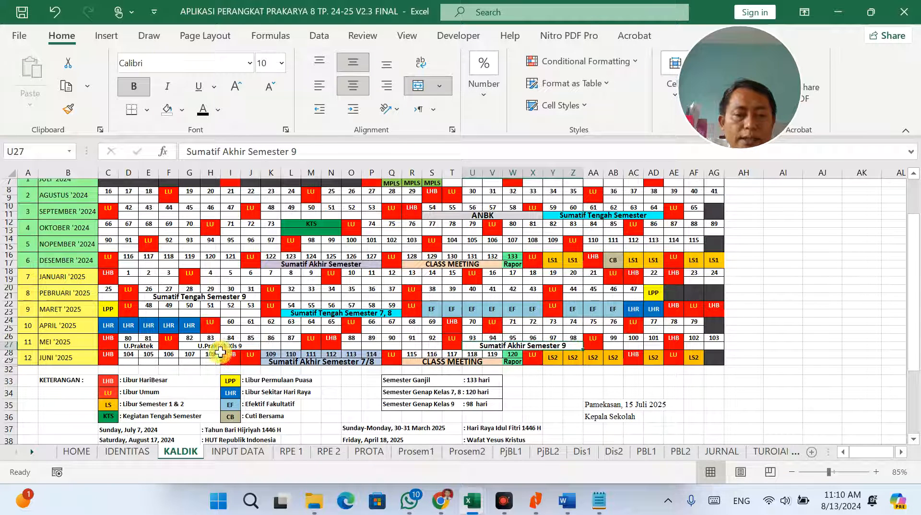
pyautogui.click(64, 348)
pyautogui.click(212, 346)
pyautogui.click(387, 338)
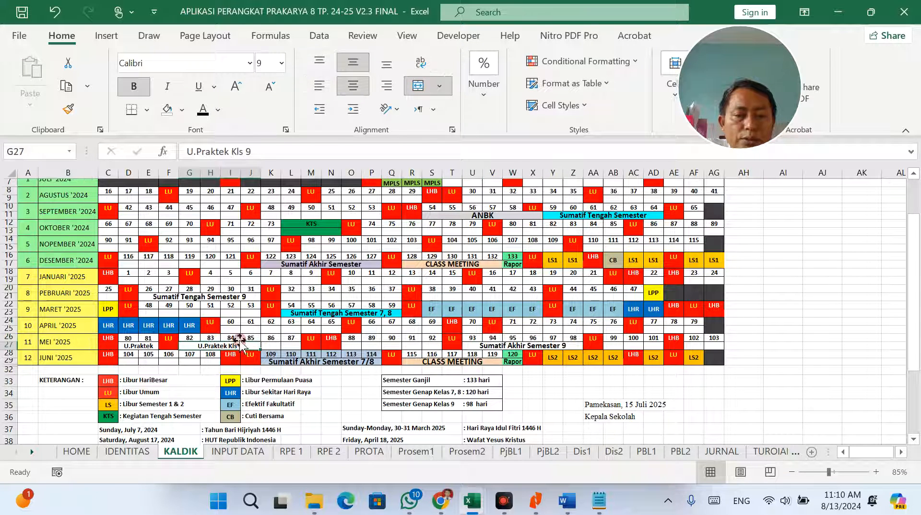
pyautogui.click(516, 338)
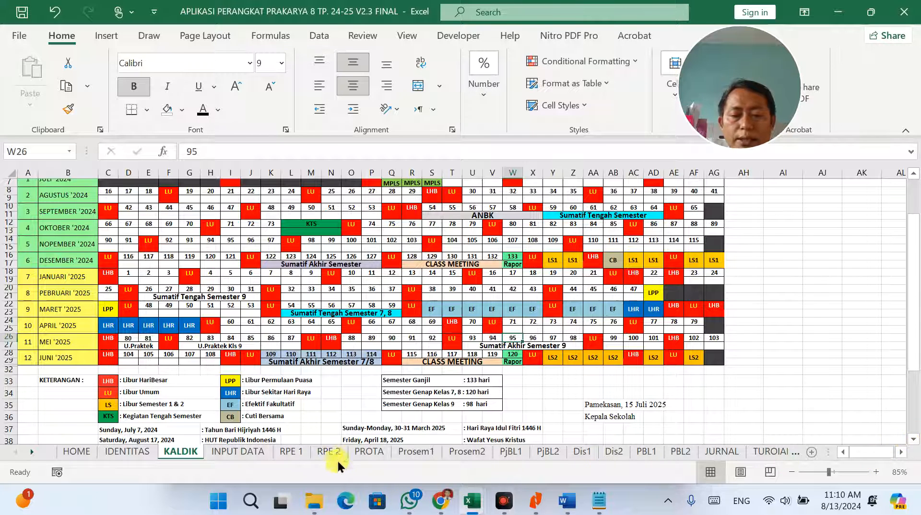
# Step: In the Prosem1 sheet, enter AGUSTUS in the empty month header above weeks 3 to 6
pyautogui.click(416, 452)
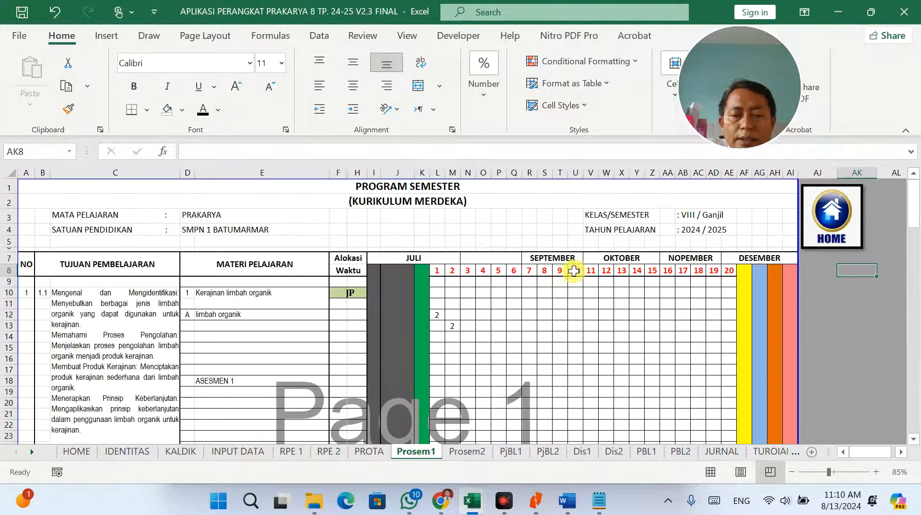
pyautogui.click(501, 258)
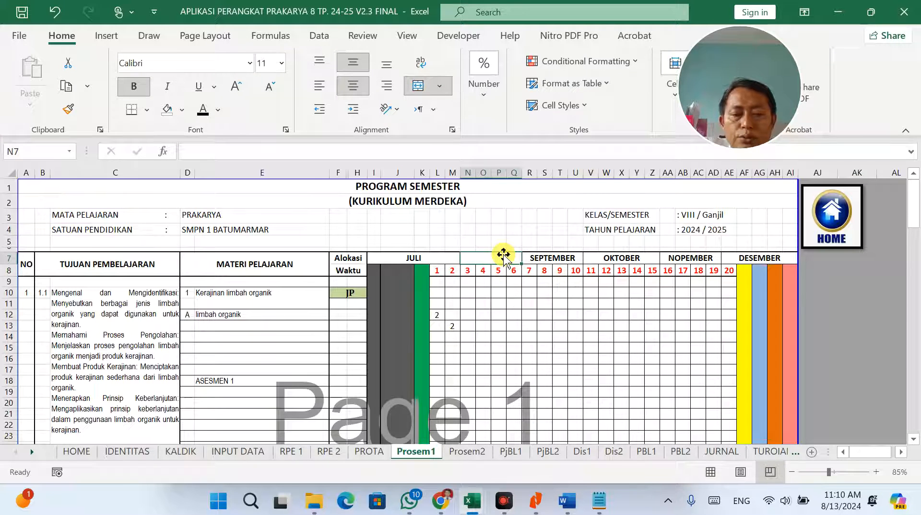
pyautogui.write('AGUSTU')
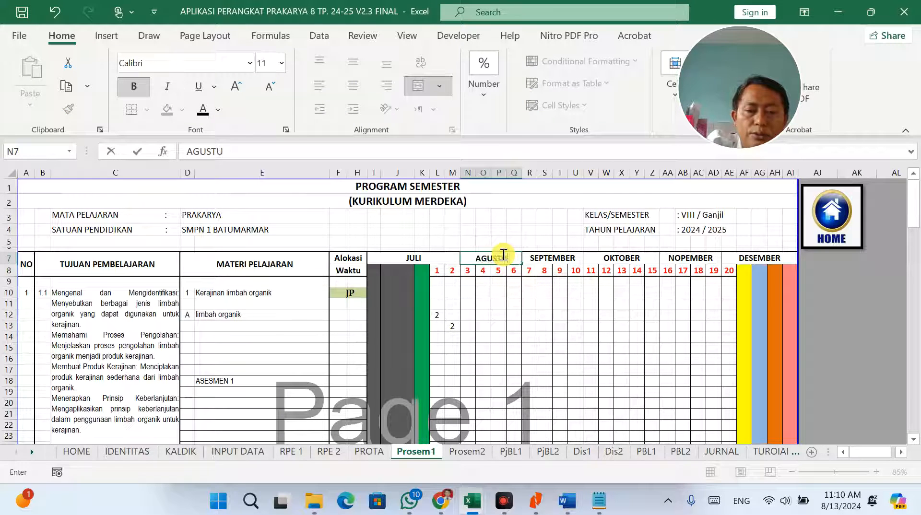
pyautogui.write('S')
pyautogui.click(515, 303)
pyautogui.click(514, 272)
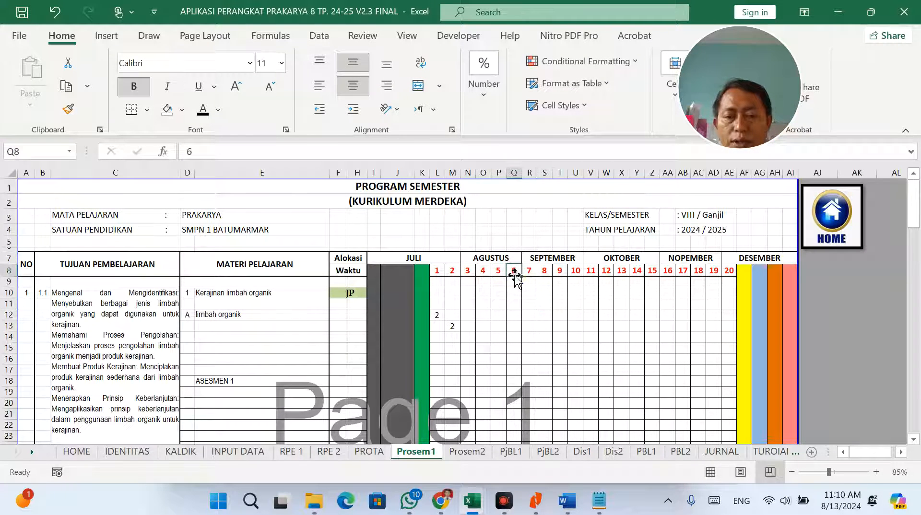
pyautogui.click(502, 271)
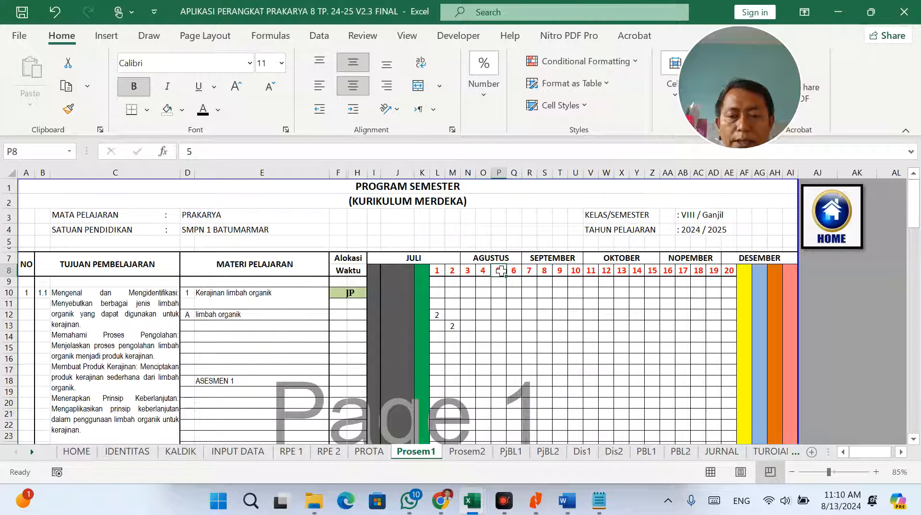
pyautogui.click(436, 271)
pyautogui.hotkey('ctrl', 'c')
pyautogui.click(498, 271)
pyautogui.hotkey('ctrl', 'v')
pyautogui.hotkey('ctrl', 'z')
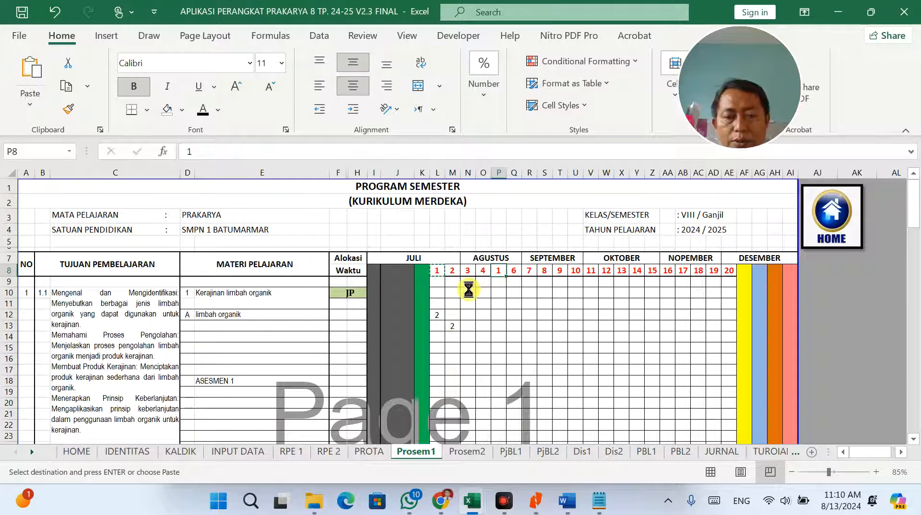
# Step: Copy the green MPLS column over the week 5 column under AGUSTUS
pyautogui.click(422, 270)
pyautogui.hotkey('ctrl', 'c')
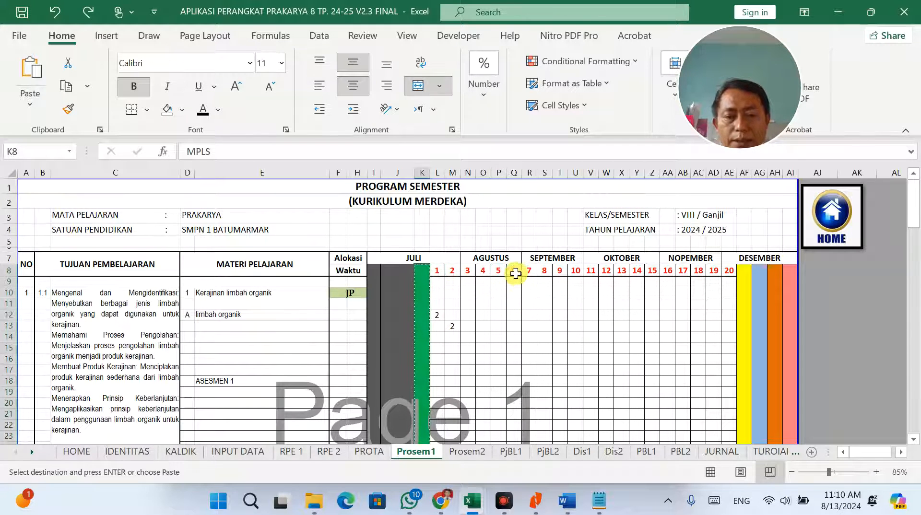
pyautogui.click(499, 270)
pyautogui.hotkey('ctrl', 'v')
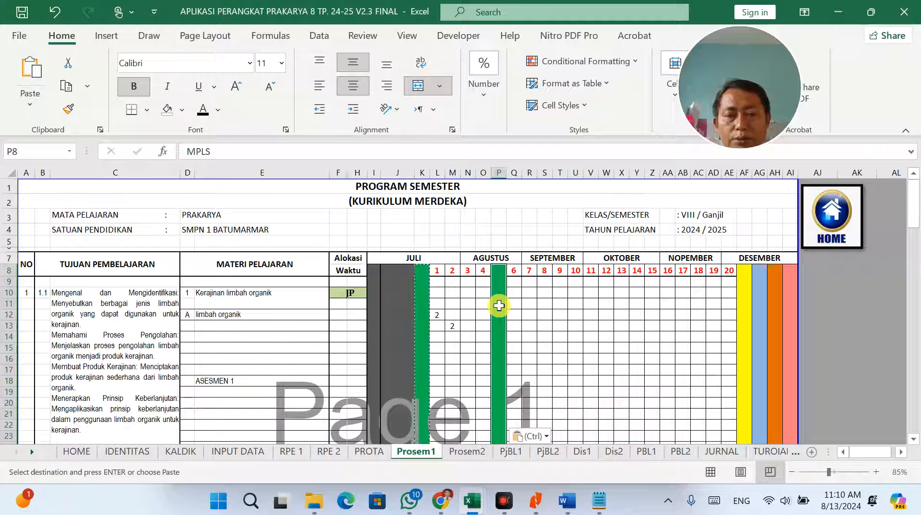
# Step: Fill the copied column under AGUSTUS with turquoise and change its text to ANBK
pyautogui.click(182, 109)
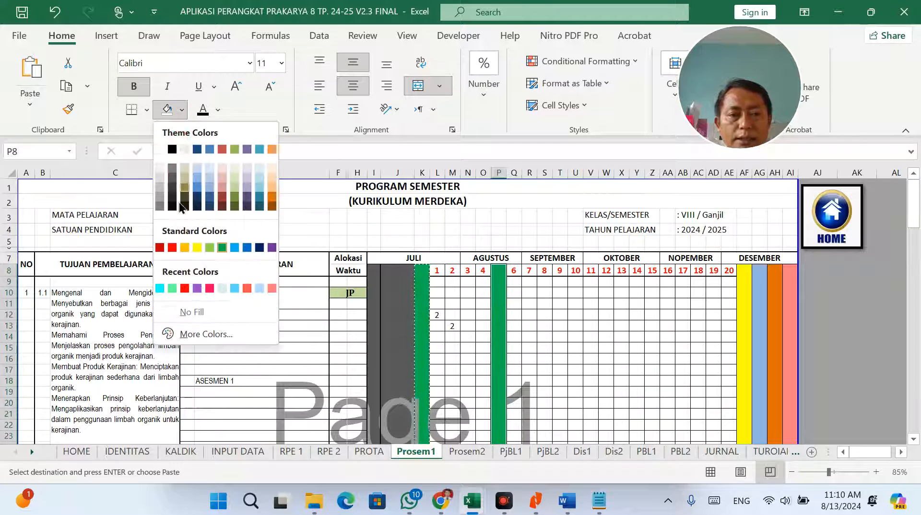
pyautogui.click(160, 288)
pyautogui.write('ANBK')
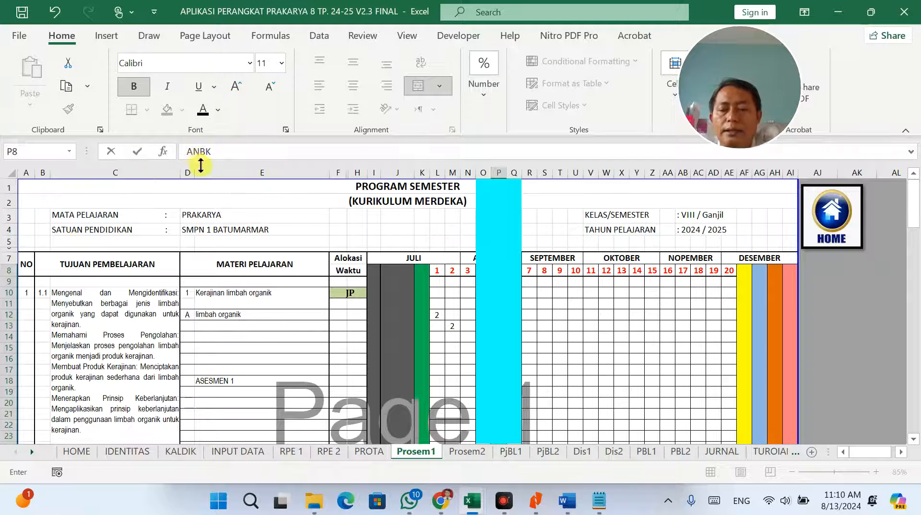
pyautogui.press('Return')
# Step: Copy the ANBK column over the week 17 column under MEI in the Prosem2 sheet, checking the KALDIK sheet for the exam date
pyautogui.click(495, 285)
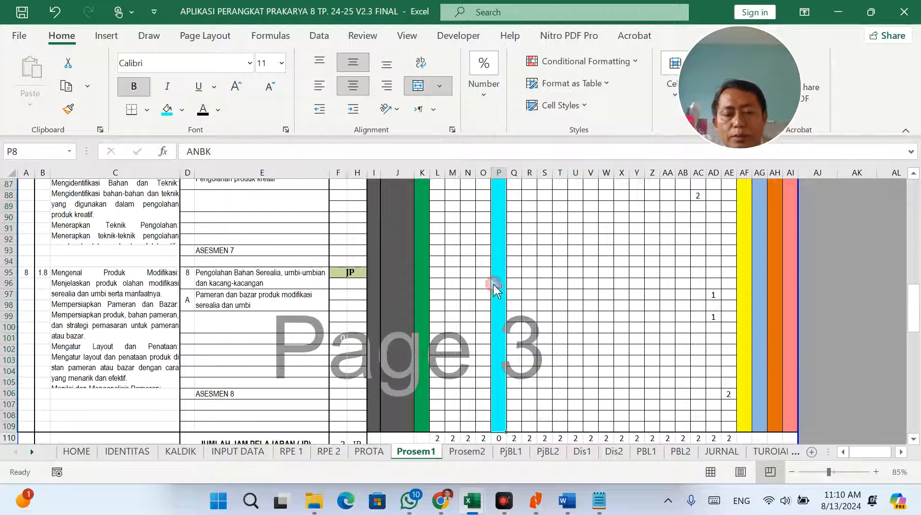
pyautogui.hotkey('ctrl', 'c')
pyautogui.click(486, 456)
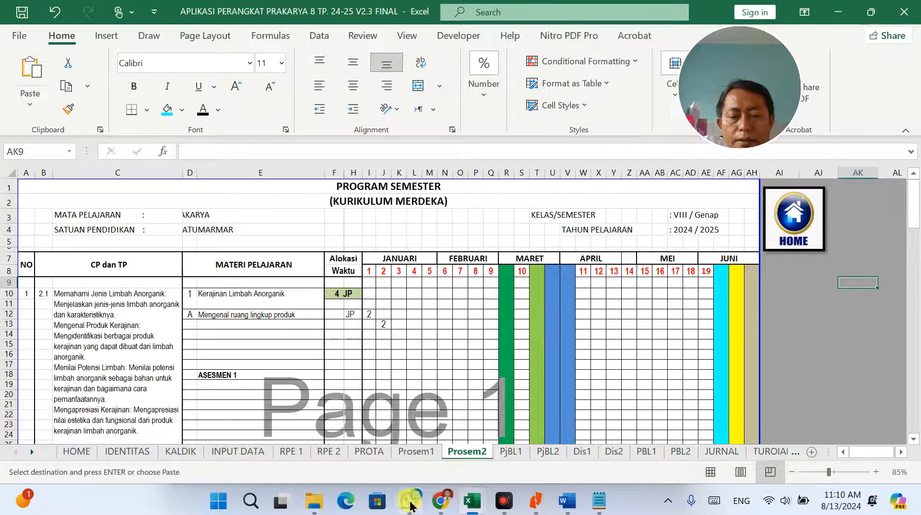
pyautogui.click(182, 452)
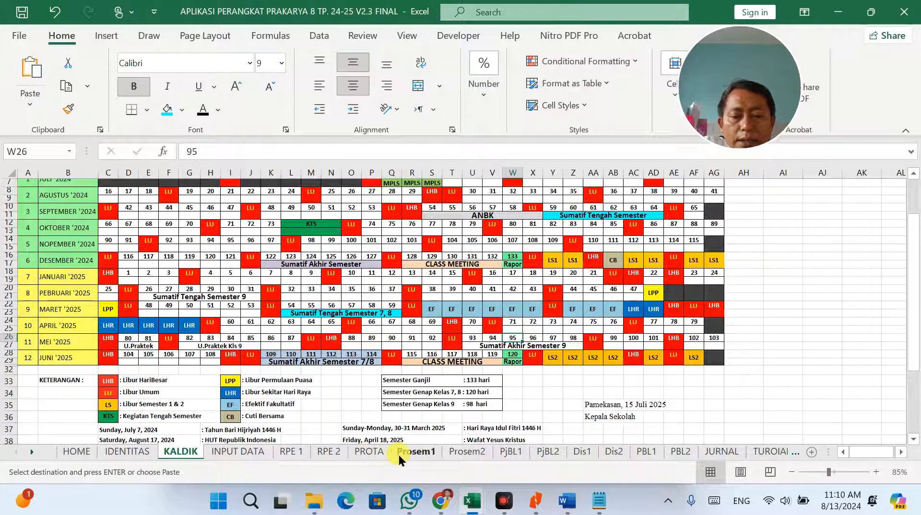
pyautogui.click(461, 452)
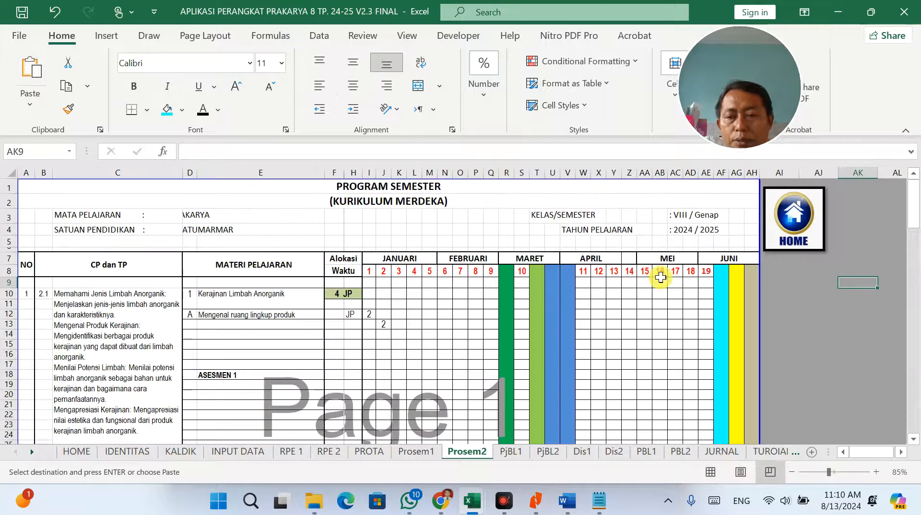
pyautogui.click(674, 272)
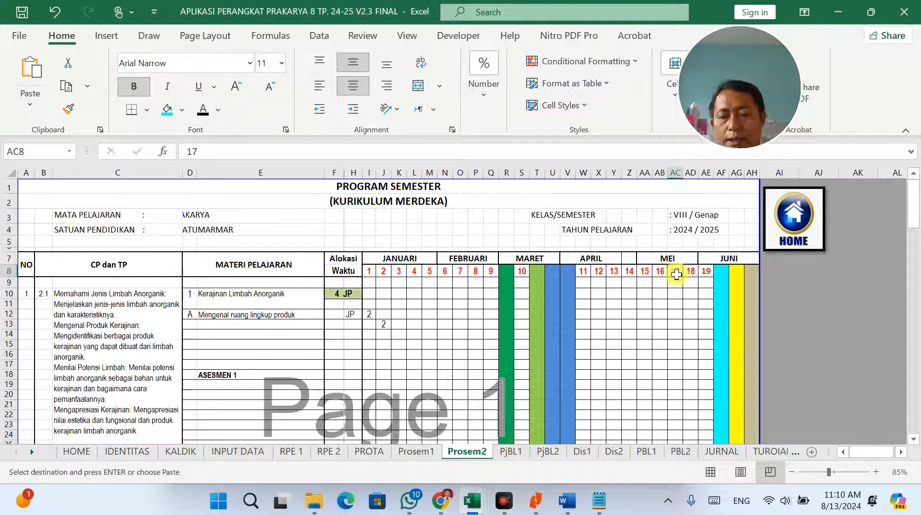
pyautogui.hotkey('ctrl', 'v')
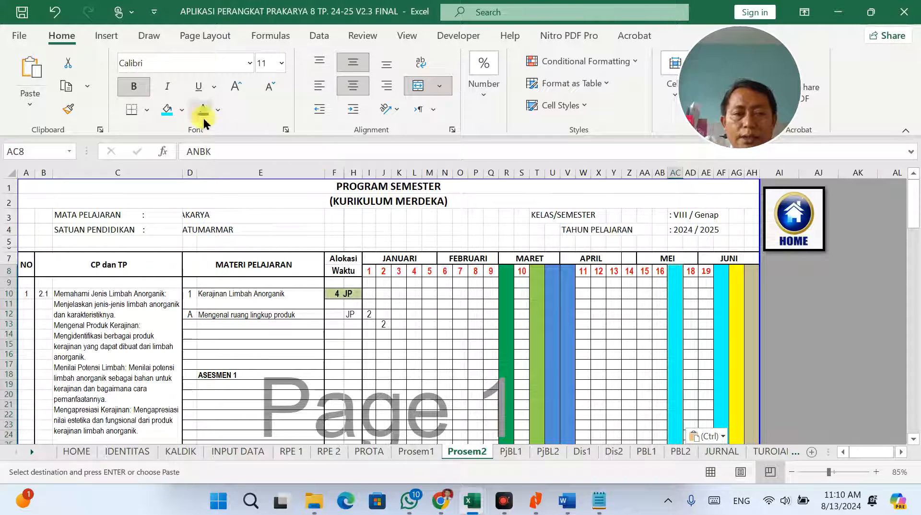
# Step: Fill the pasted column under MEI with orange and change its text to US 9
pyautogui.click(182, 110)
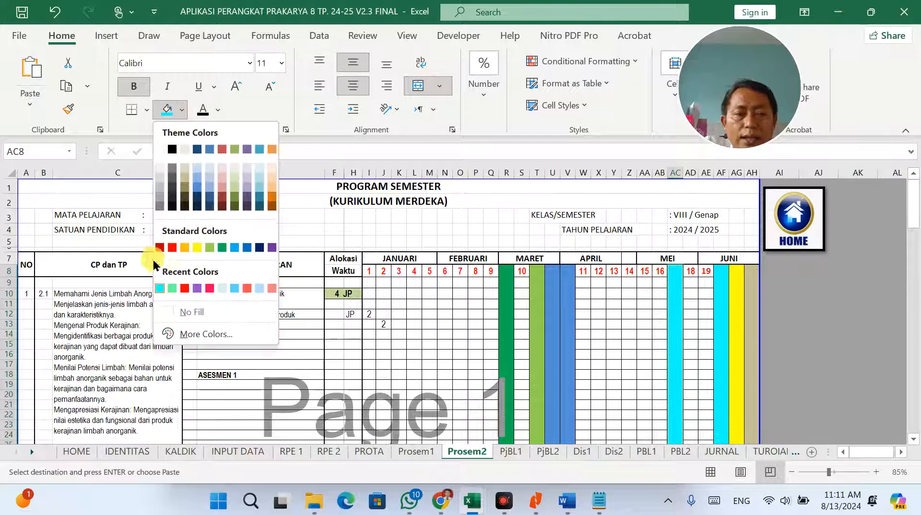
pyautogui.click(185, 247)
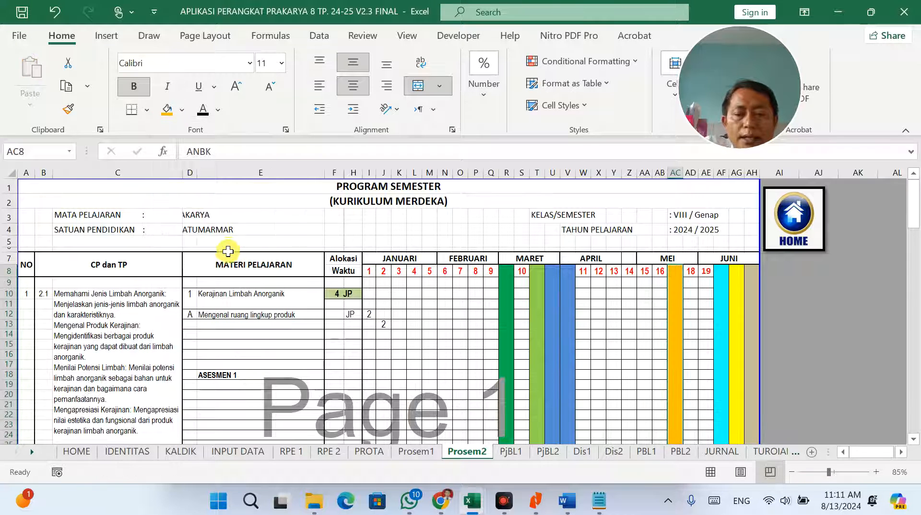
pyautogui.write('US 9')
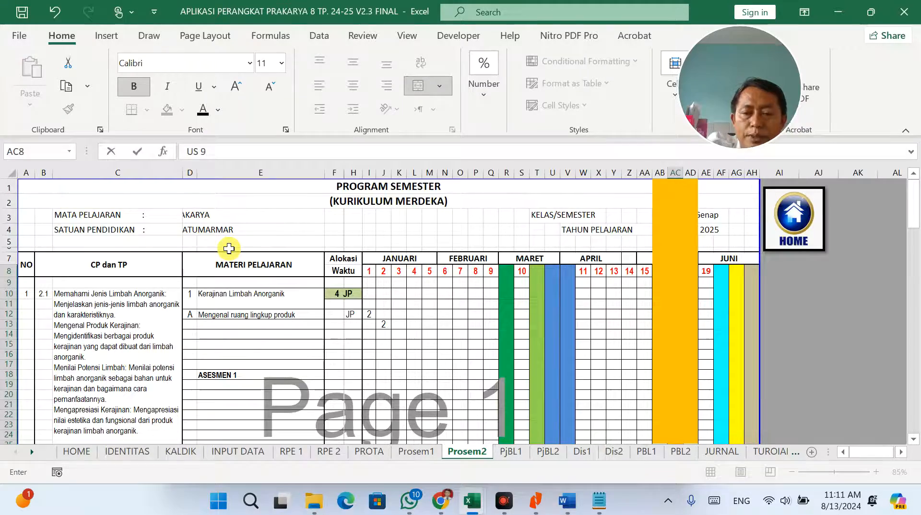
pyautogui.press('Return')
# Step: Renumber the two weeks following the US 9 column as 17 and 18
pyautogui.scroll(5, 209, 247)
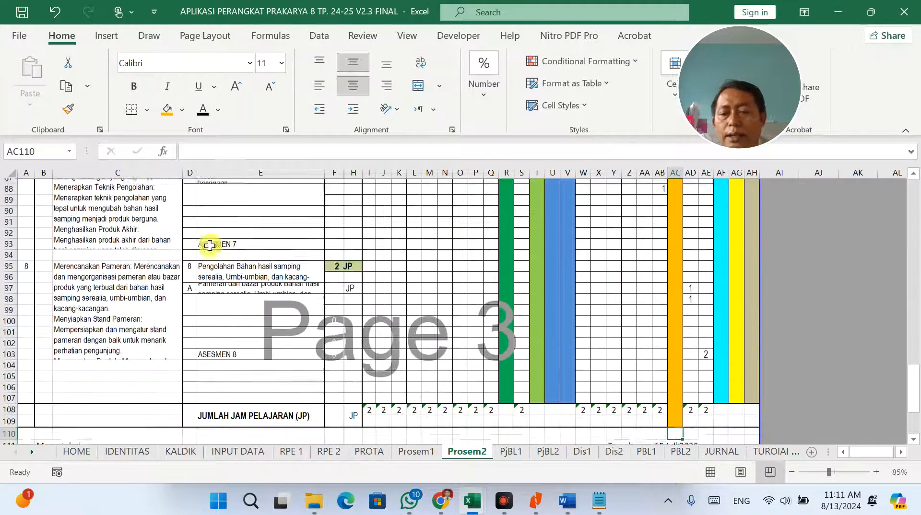
pyautogui.scroll(15, 384, 282)
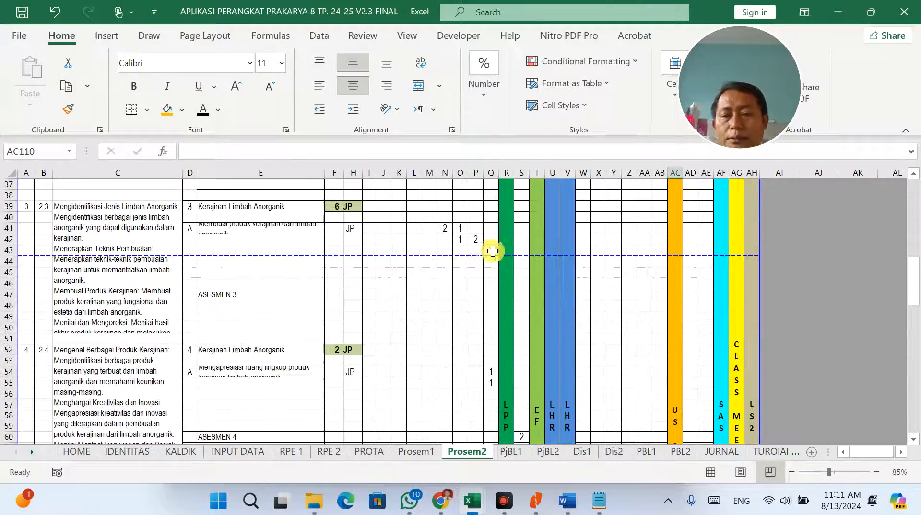
pyautogui.scroll(9, 524, 252)
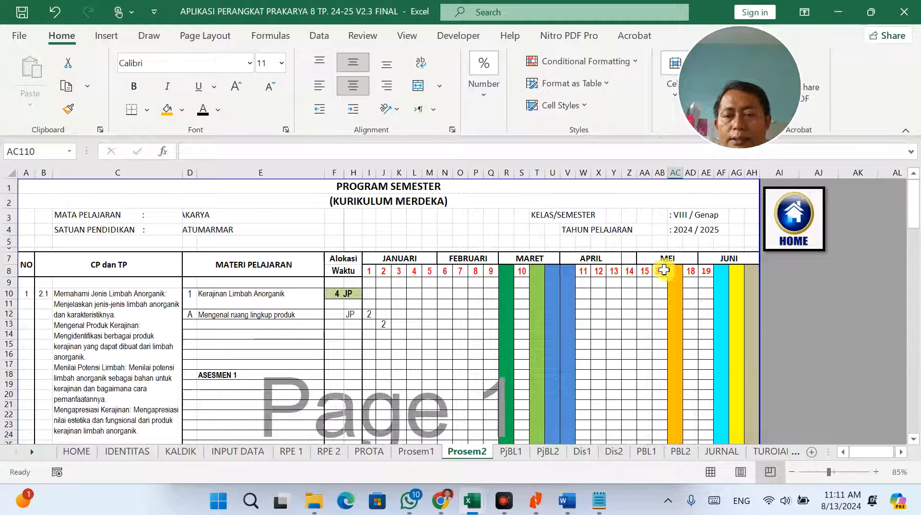
pyautogui.click(665, 270)
pyautogui.click(692, 271)
pyautogui.write('1')
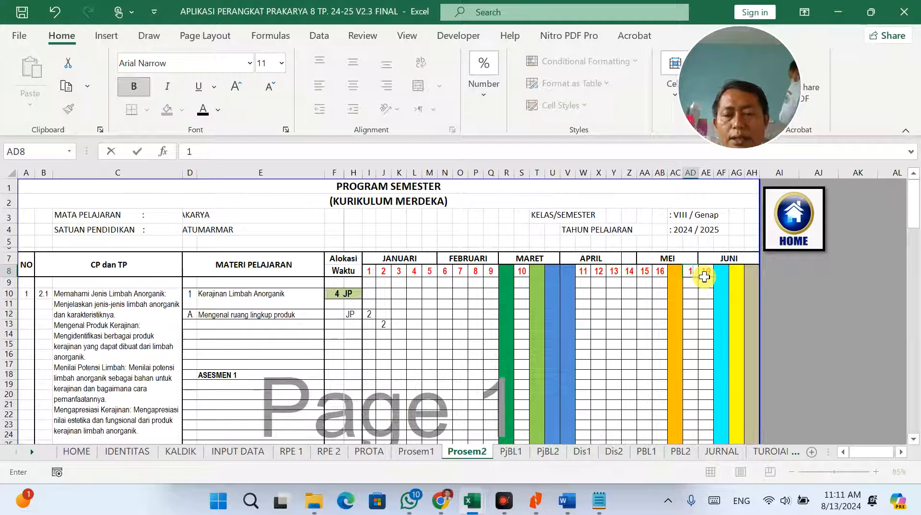
pyautogui.write('7')
pyautogui.click(706, 270)
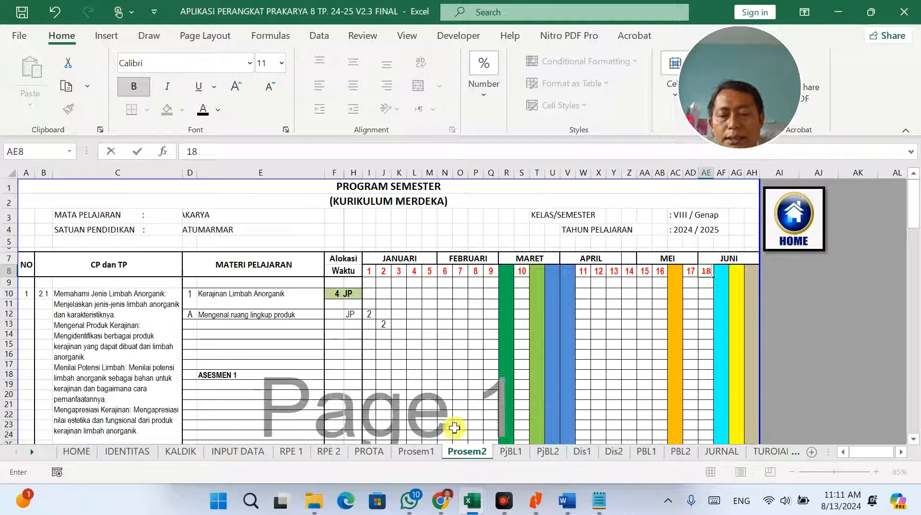
# Step: In the Prosem1 sheet, copy week numbers 6 to 19 one column later, starting over the week 7 cell
pyautogui.click(412, 453)
pyautogui.scroll(15, 500, 321)
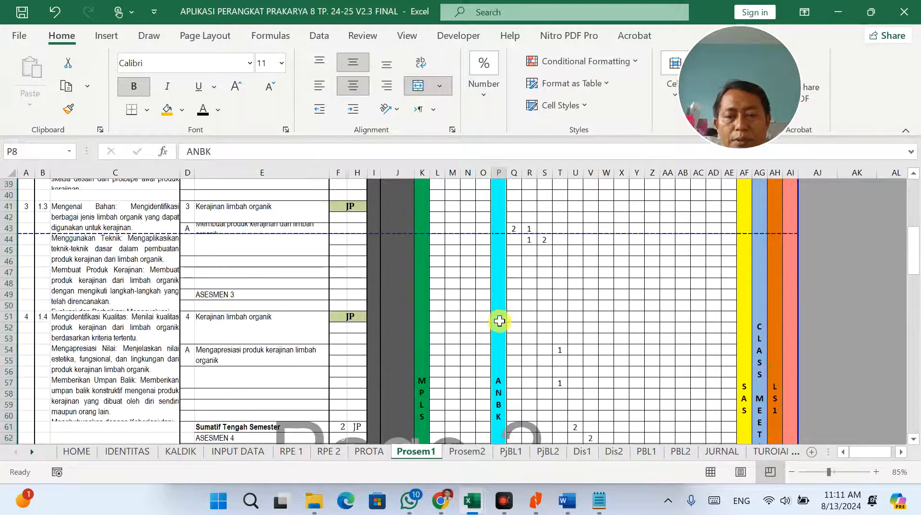
pyautogui.scroll(8, 500, 319)
pyautogui.scroll(-1, 500, 318)
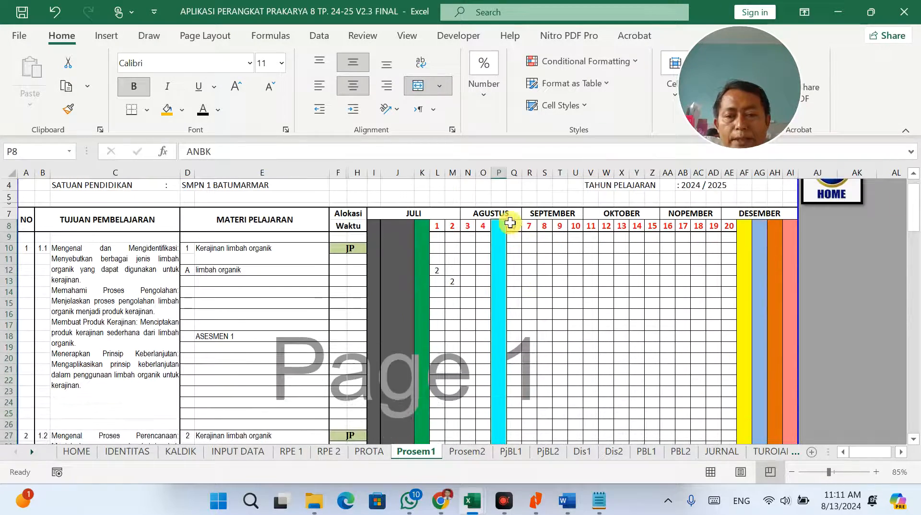
pyautogui.click(518, 224)
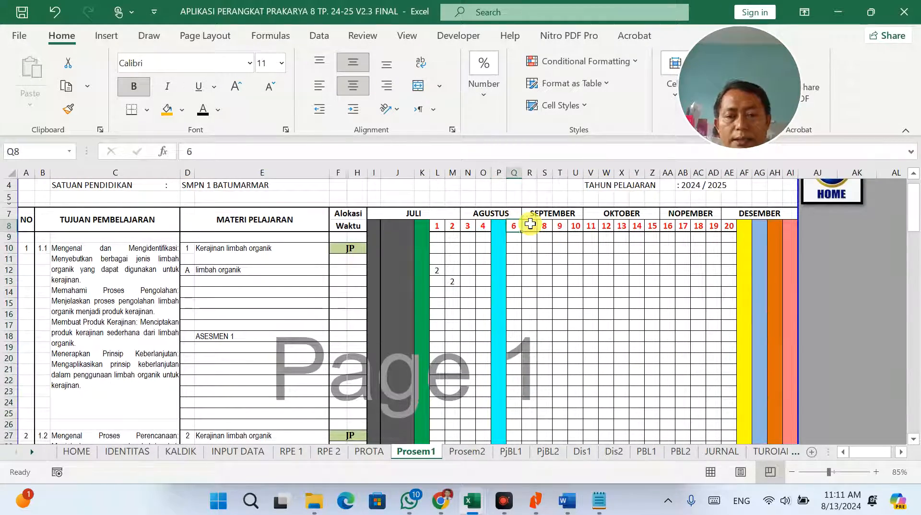
pyautogui.moveTo(516, 227); pyautogui.dragTo(714, 227)
pyautogui.hotkey('ctrl', 'c')
pyautogui.click(530, 226)
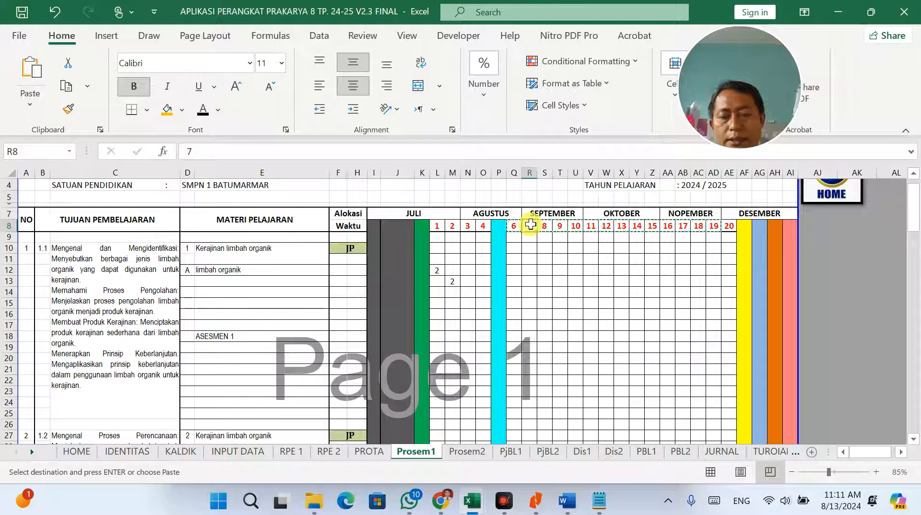
pyautogui.hotkey('ctrl', 'v')
# Step: Set the first week number after the ANBK column to 5
pyautogui.click(513, 226)
pyautogui.write('5')
pyautogui.click(571, 271)
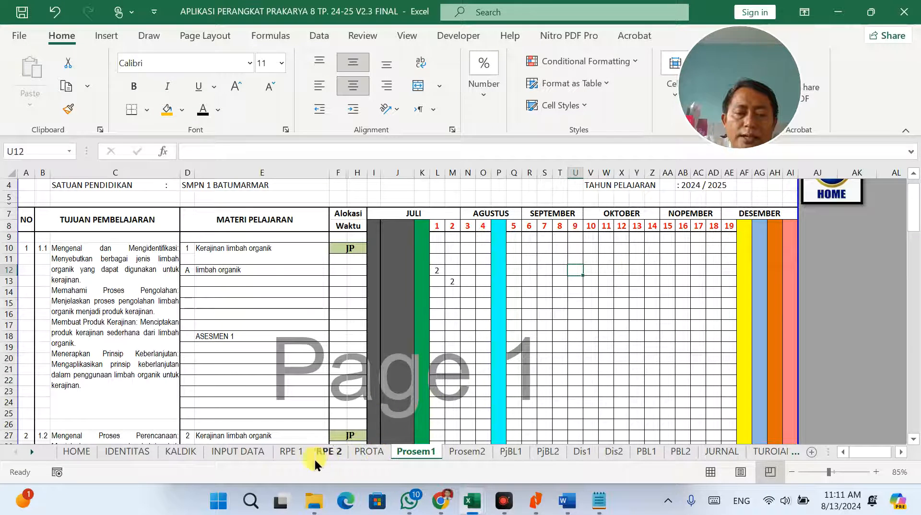
# Step: Compare the effective weeks and effective lesson hours of both semesters in the RPE 1 and RPE 2 sheets
pyautogui.click(292, 452)
pyautogui.scroll(-3, 324, 384)
pyautogui.scroll(-5, 325, 385)
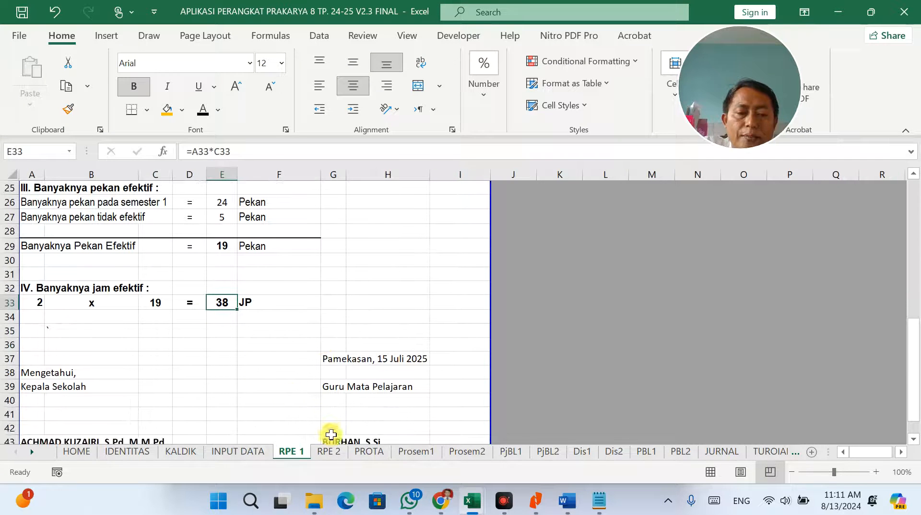
pyautogui.click(336, 451)
pyautogui.scroll(-3, 397, 404)
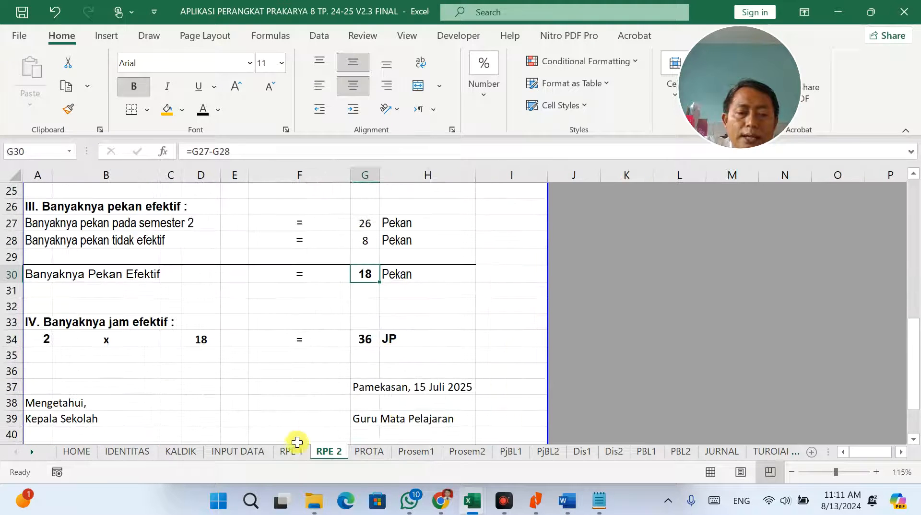
pyautogui.click(293, 452)
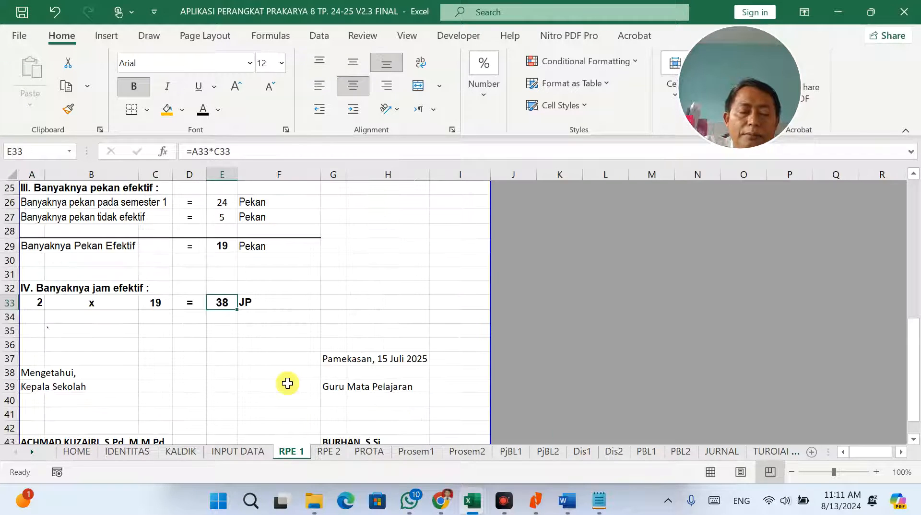
pyautogui.click(41, 301)
pyautogui.scroll(8, 82, 308)
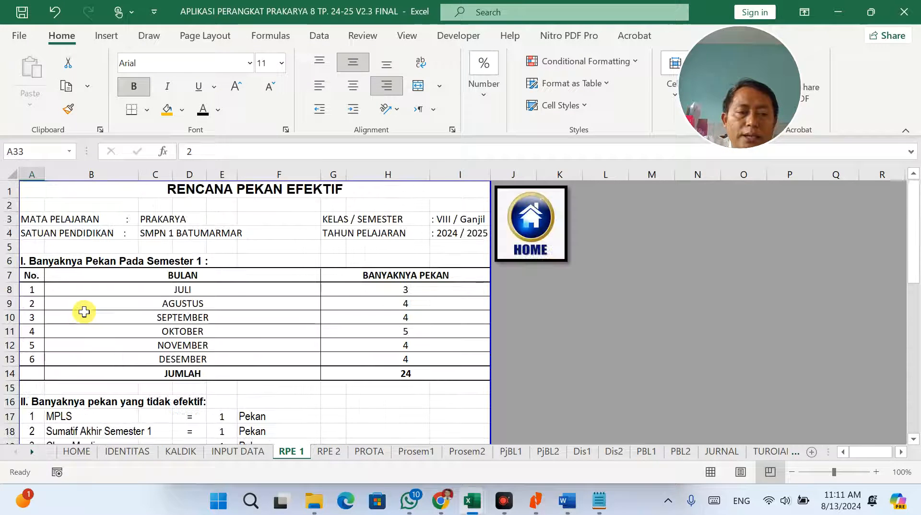
pyautogui.click(329, 451)
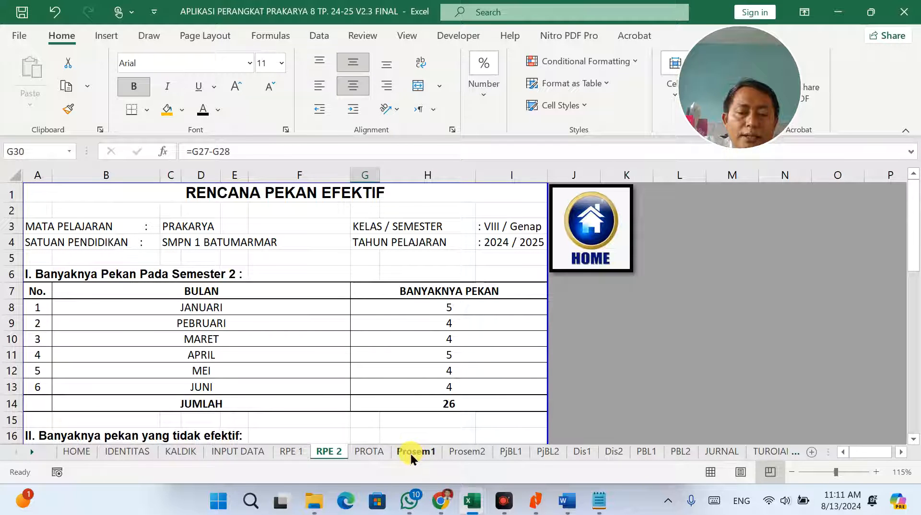
# Step: In the INPUT DATA sheet, enter 4 JP for each Semester Ganjil main topic from 1.1 to 1.8
pyautogui.click(249, 453)
pyautogui.scroll(2, 317, 329)
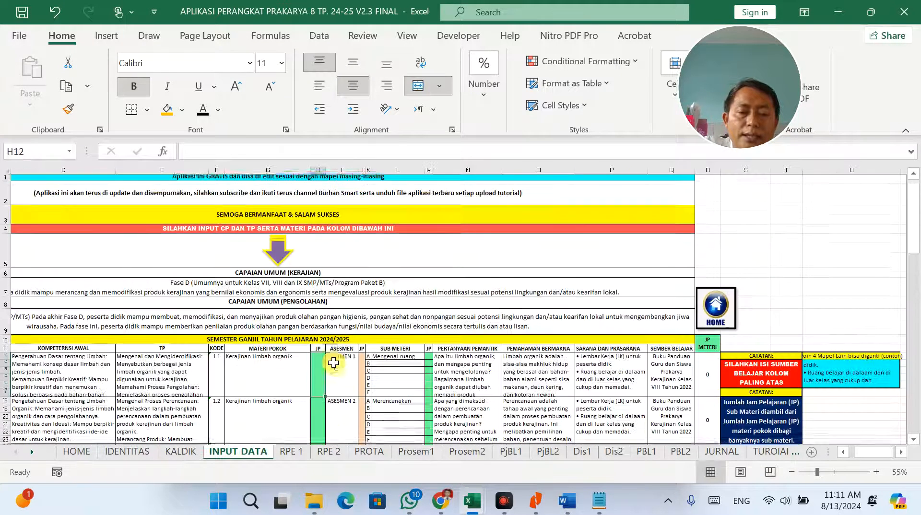
pyautogui.scroll(-1, 317, 329)
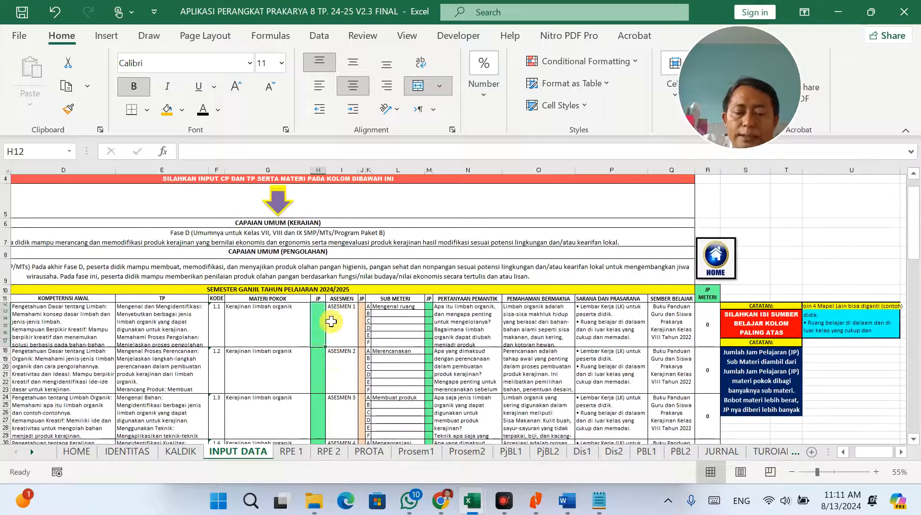
pyautogui.write('4')
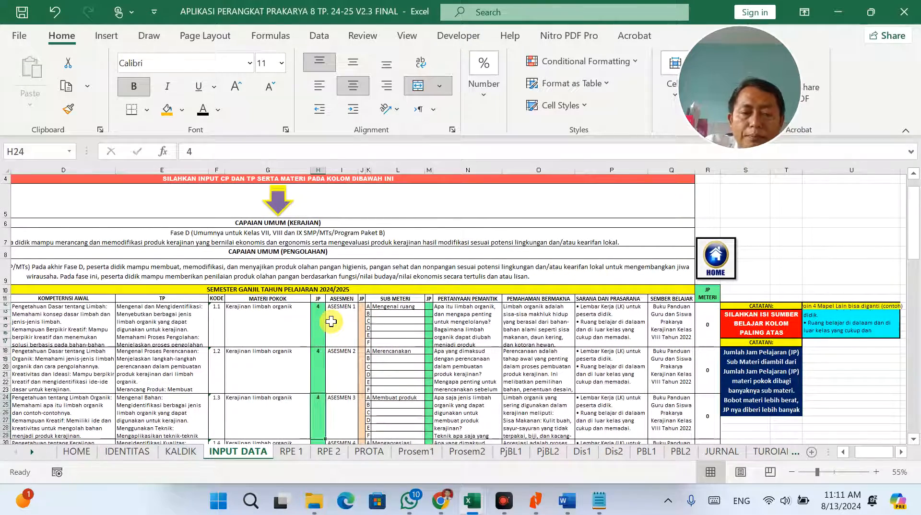
pyautogui.write(' 4 4 4 4 4')
pyautogui.press('Return')
pyautogui.write('4')
pyautogui.press('Return')
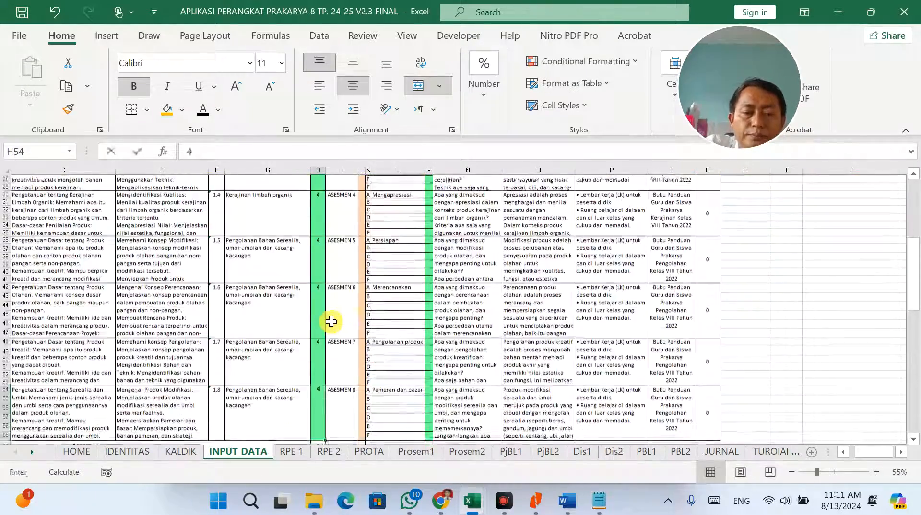
pyautogui.write('4')
pyautogui.press('Return')
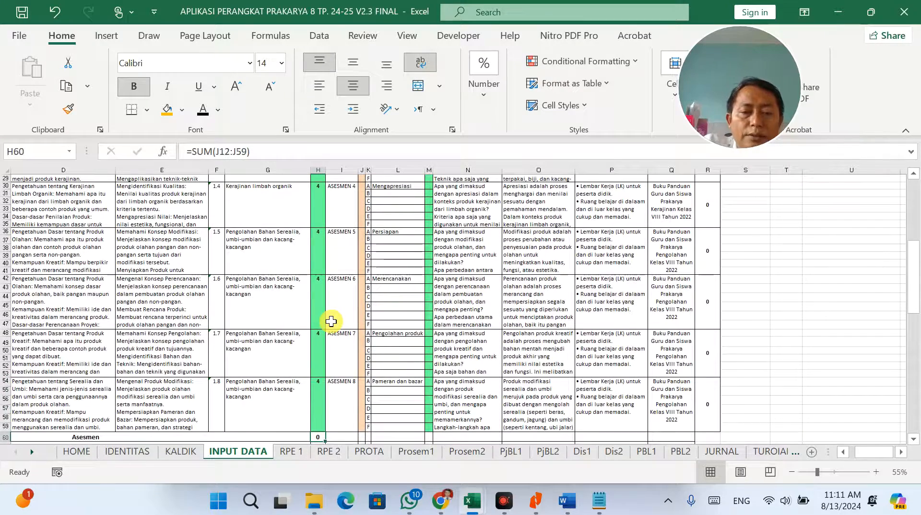
# Step: Enter 2 JP each for ASESMEN 2, 4, 6 and 8 of Semester Ganjil
pyautogui.scroll(7, 365, 206)
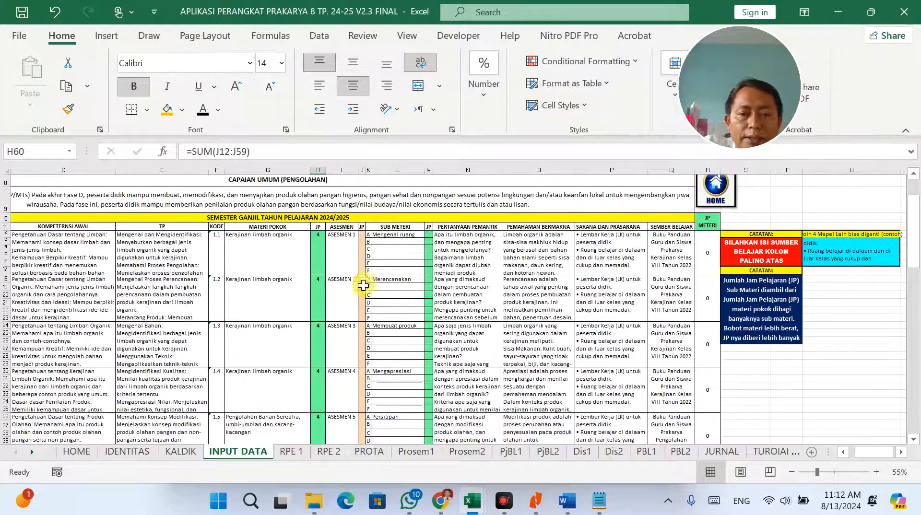
pyautogui.click(363, 285)
pyautogui.write('2')
pyautogui.press('Return')
pyautogui.press('Return')
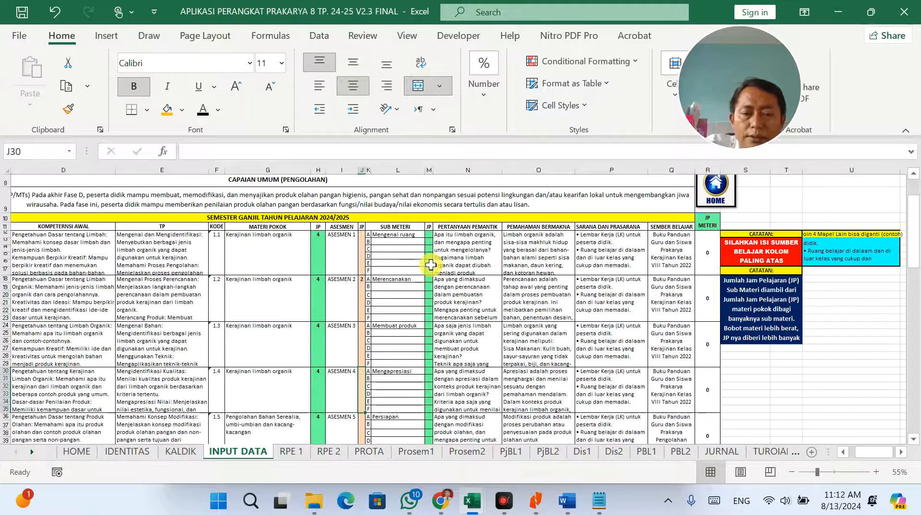
pyautogui.write('2')
pyautogui.press('Return')
pyautogui.press('Return')
pyautogui.write('2')
pyautogui.press('Return')
pyautogui.press('Return')
pyautogui.write('2')
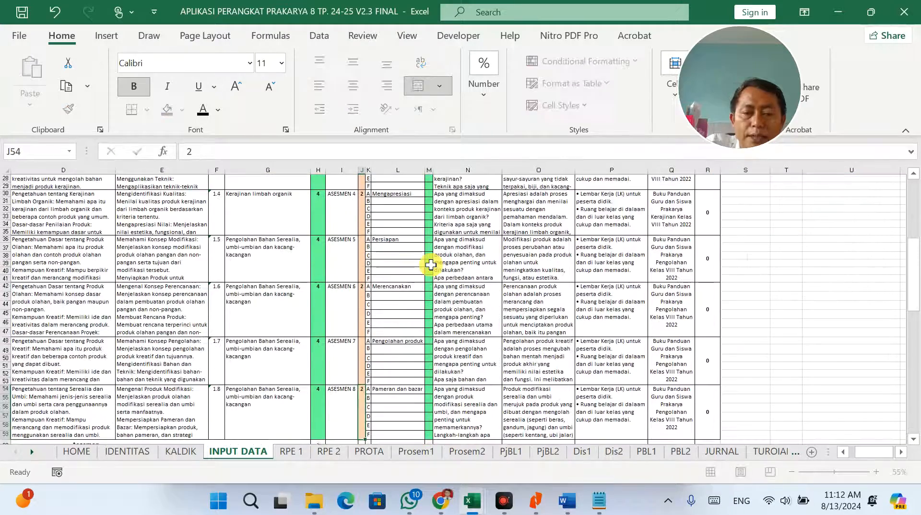
pyautogui.press('Return')
pyautogui.press('Return')
# Step: Check the Semester Ganjil lesson-hour total and set the JP of topic 1.8 to 2
pyautogui.scroll(-3, 413, 331)
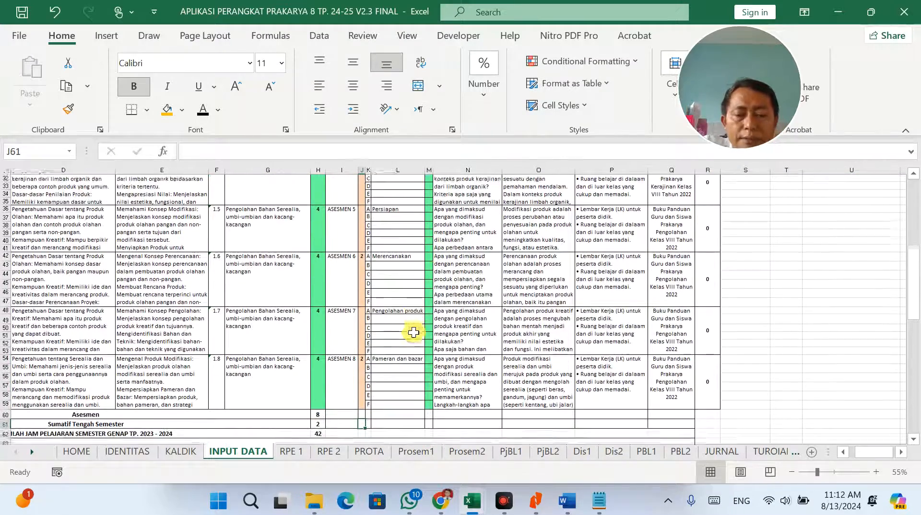
pyautogui.click(320, 378)
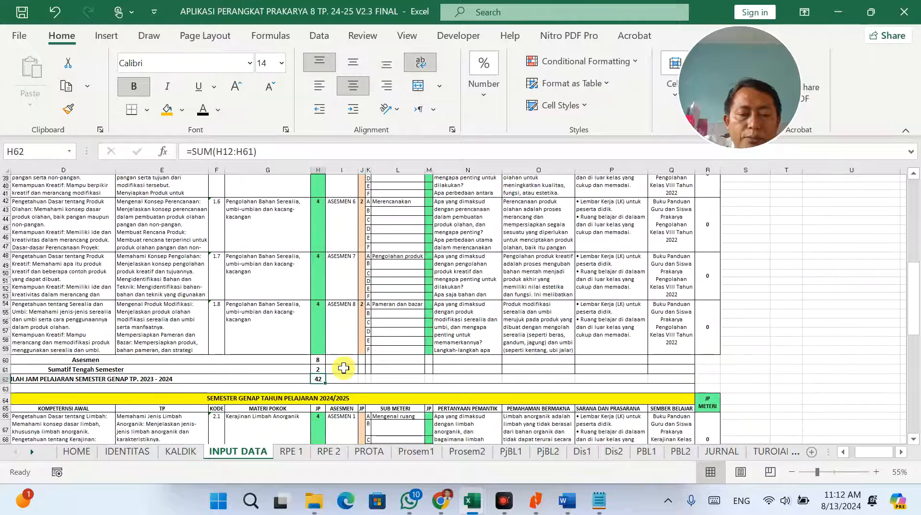
pyautogui.click(322, 325)
pyautogui.write('2')
# Step: Set the JP of topic 1.4 to 2 and check the semester's lesson-hour total again
pyautogui.scroll(6, 356, 304)
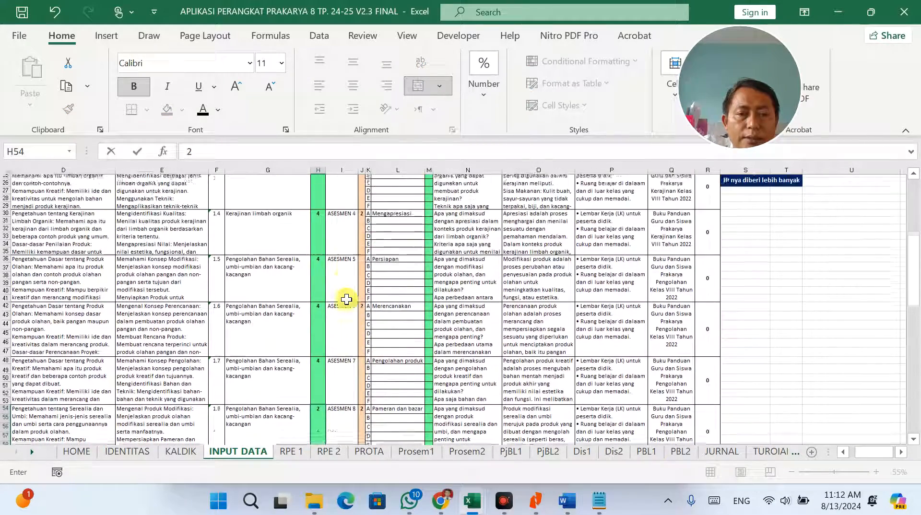
pyautogui.scroll(1, 347, 298)
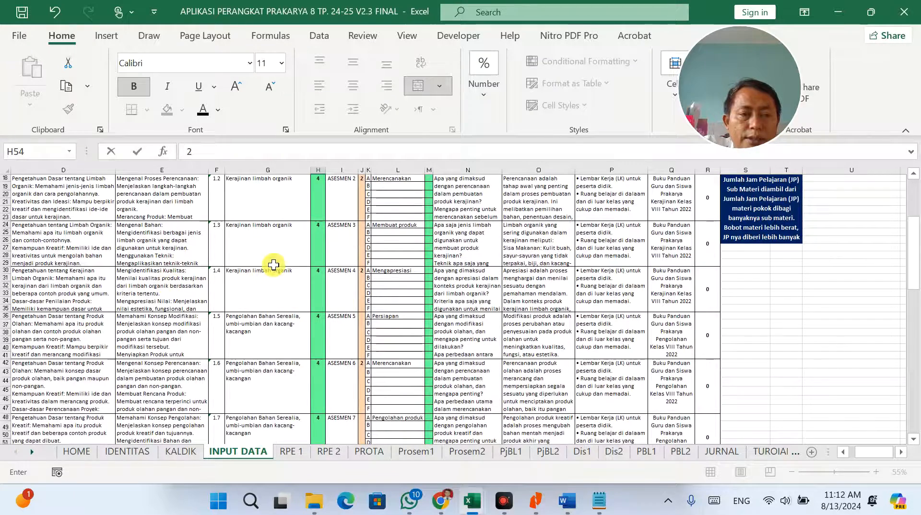
pyautogui.scroll(1, 288, 257)
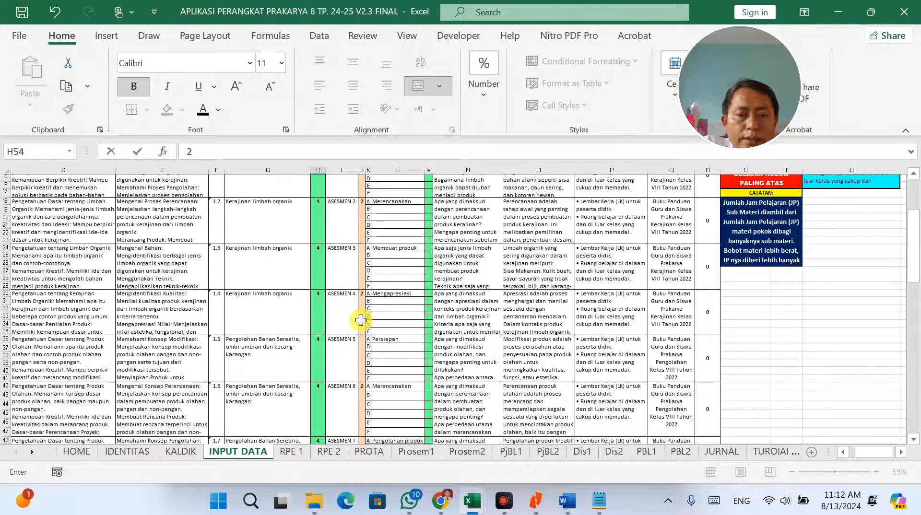
pyautogui.click(276, 300)
pyautogui.click(257, 303)
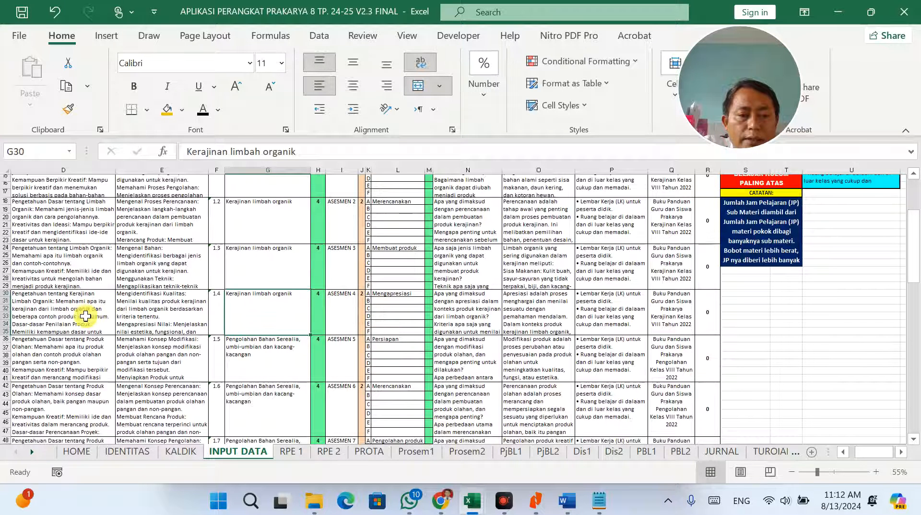
pyautogui.click(402, 295)
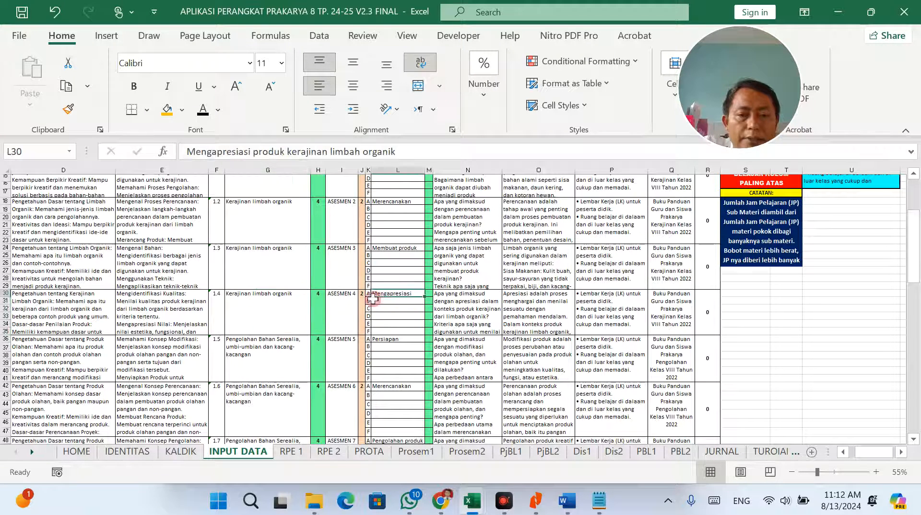
pyautogui.click(315, 311)
pyautogui.write('2')
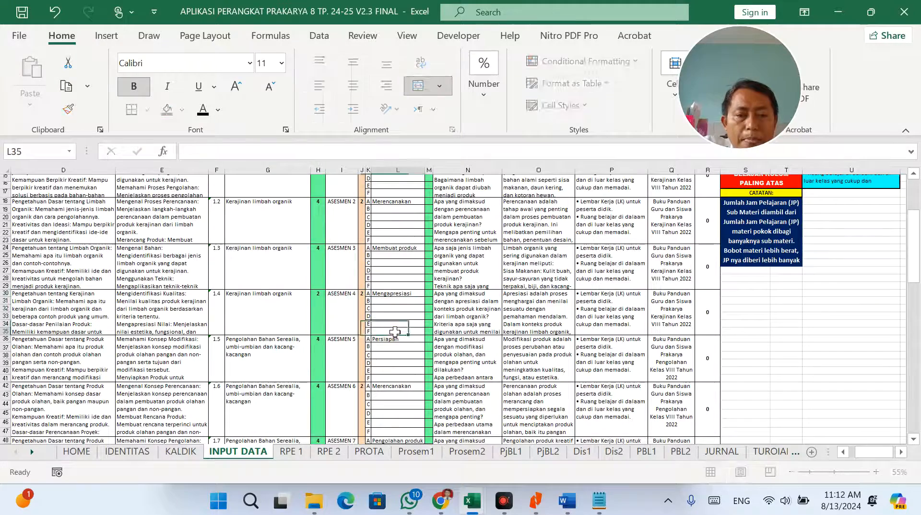
pyautogui.click(382, 331)
pyautogui.scroll(5, 341, 330)
pyautogui.scroll(-13, 340, 336)
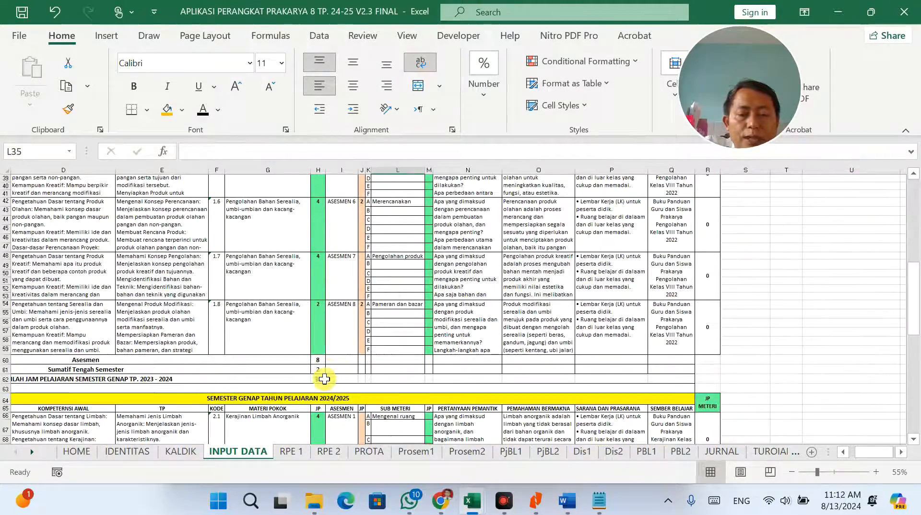
pyautogui.scroll(-5, 325, 379)
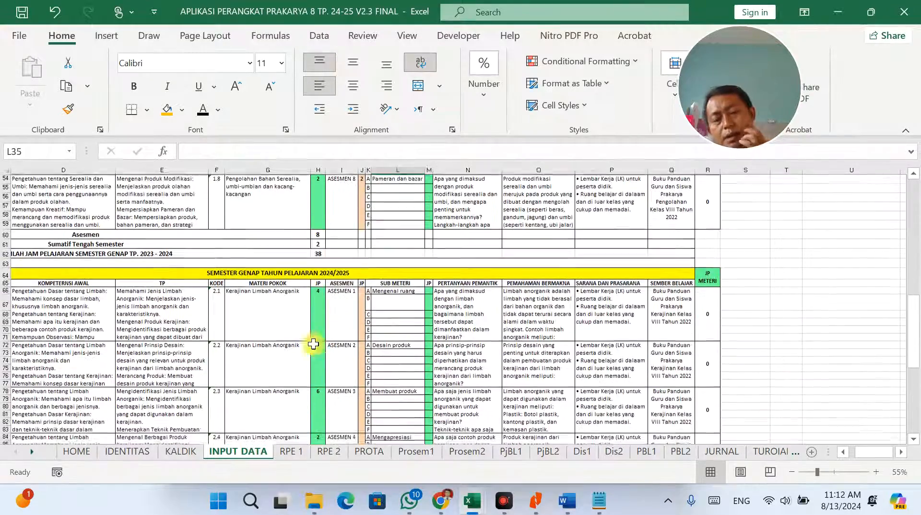
# Step: Copy the Semester Ganjil JP and assessment cells of topics 1.1 to 1.8 onto the Semester Genap block starting at H66, replacing the existing data
pyautogui.scroll(15, 317, 311)
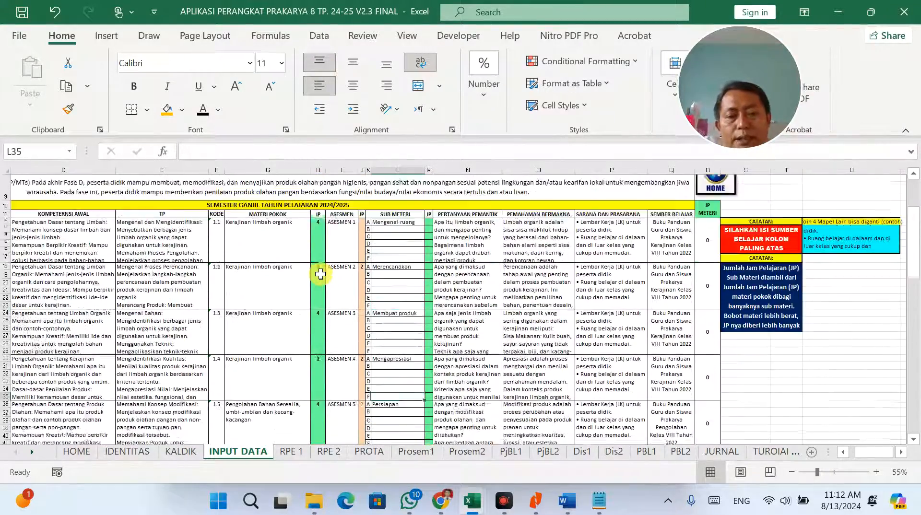
pyautogui.scroll(1, 320, 275)
pyautogui.click(321, 270)
pyautogui.moveTo(350, 272); pyautogui.dragTo(360, 402)
pyautogui.hotkey('ctrl', 'c')
pyautogui.scroll(-3, 356, 400)
pyautogui.scroll(-3, 356, 399)
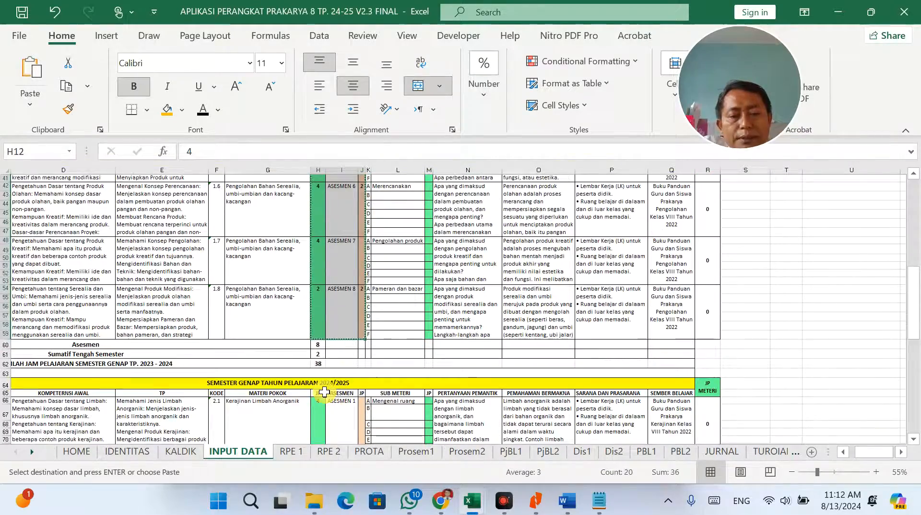
pyautogui.click(320, 353)
pyautogui.hotkey('ctrl', 'v')
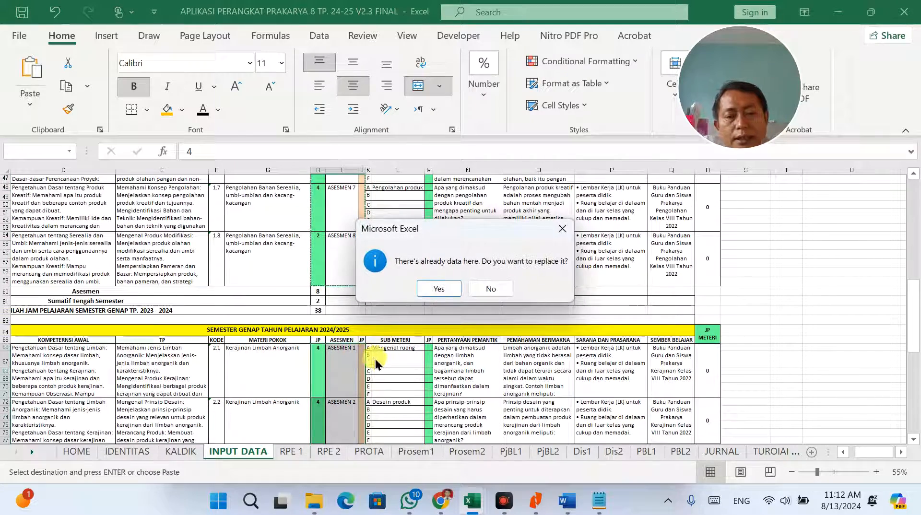
pyautogui.click(438, 291)
# Step: Examine the Semester Genap lesson-hour total and the JP of topics 2.1 to 2.8
pyautogui.scroll(-14, 403, 336)
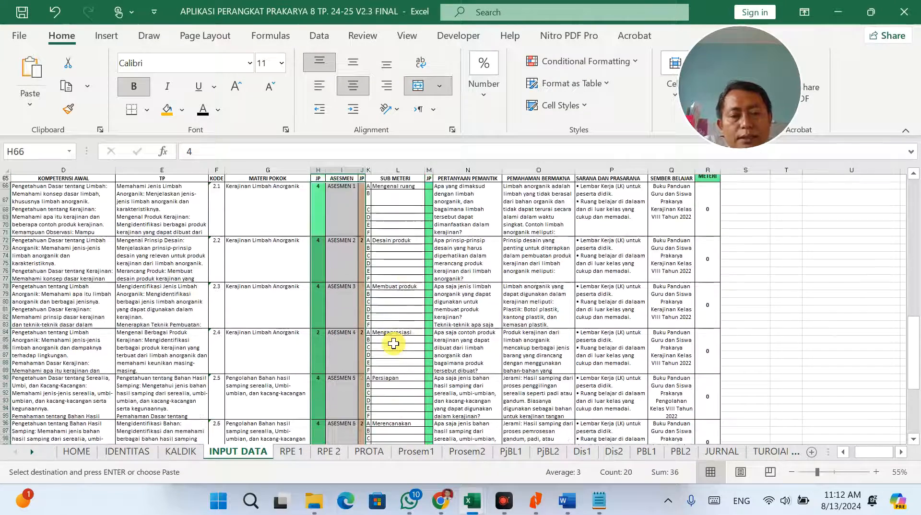
pyautogui.click(318, 388)
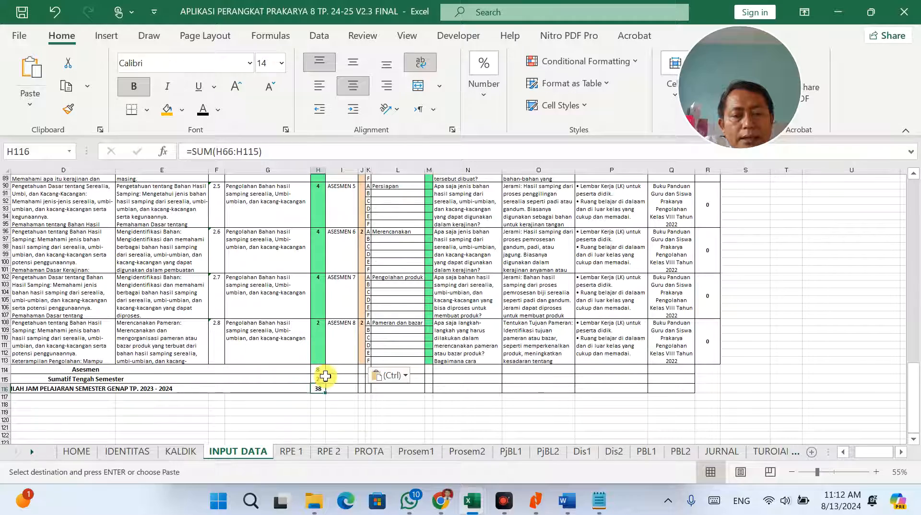
pyautogui.scroll(5, 335, 355)
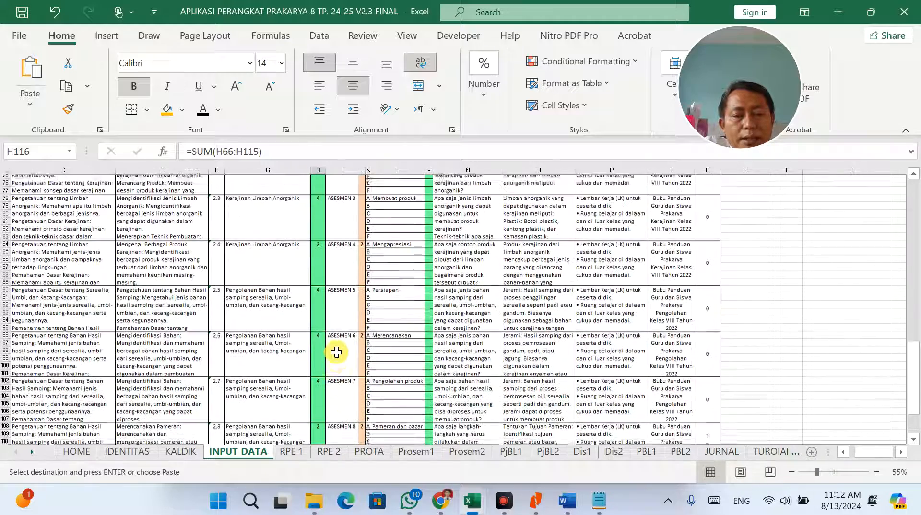
pyautogui.keyDown('ctrl'); pyautogui.scroll(1, 337, 353); pyautogui.keyUp('ctrl')
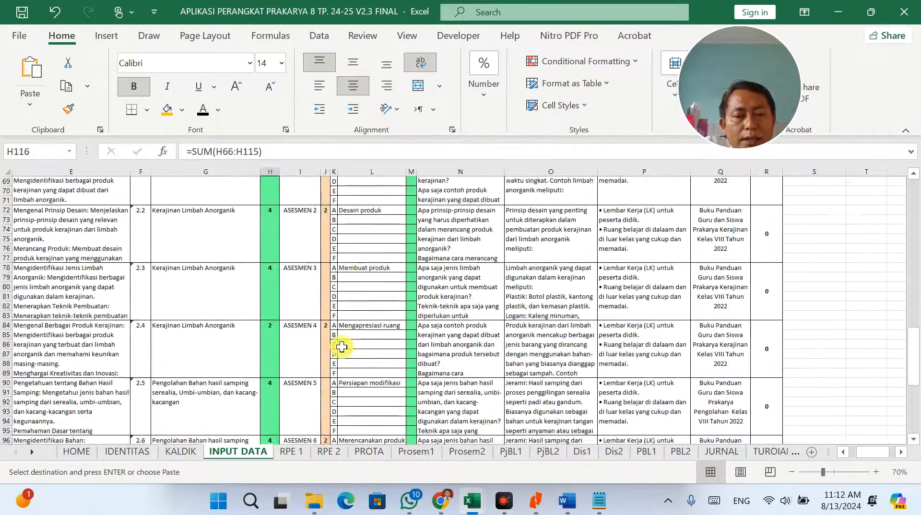
pyautogui.scroll(2, 342, 347)
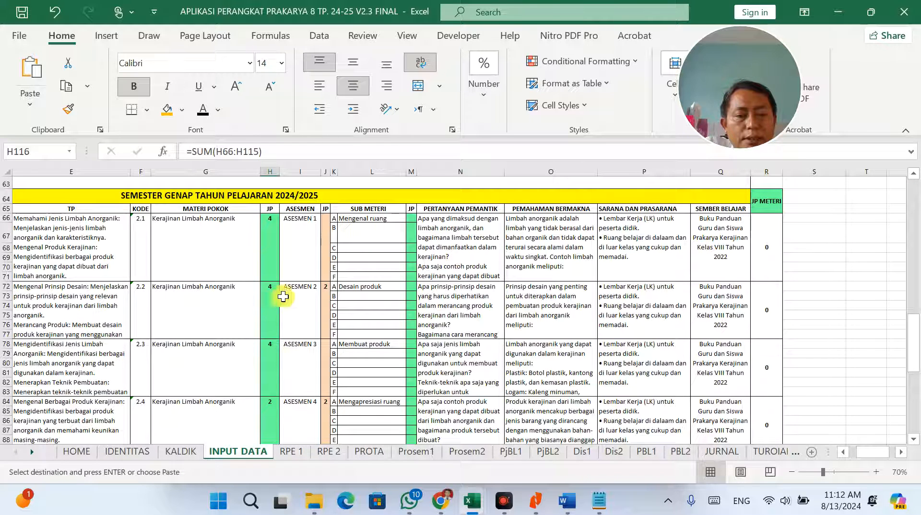
pyautogui.click(270, 352)
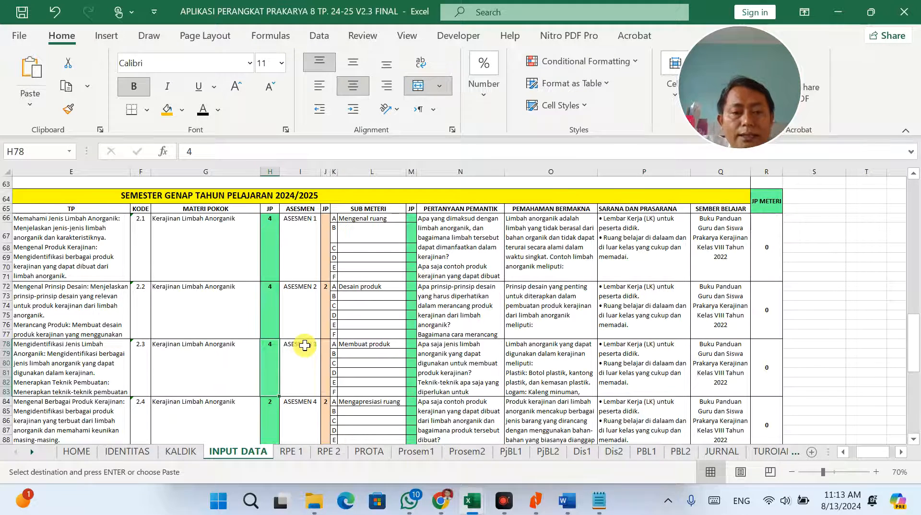
pyautogui.scroll(-8, 305, 345)
pyautogui.scroll(-1, 305, 346)
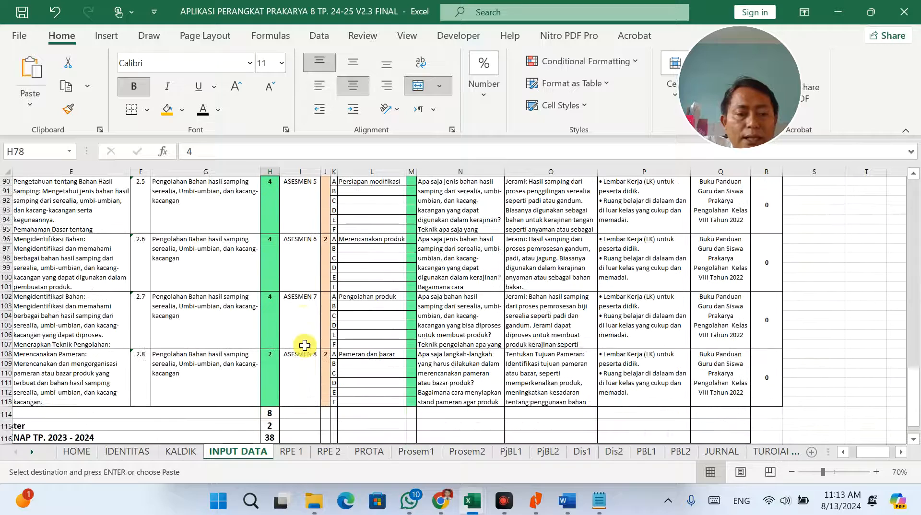
pyautogui.click(272, 249)
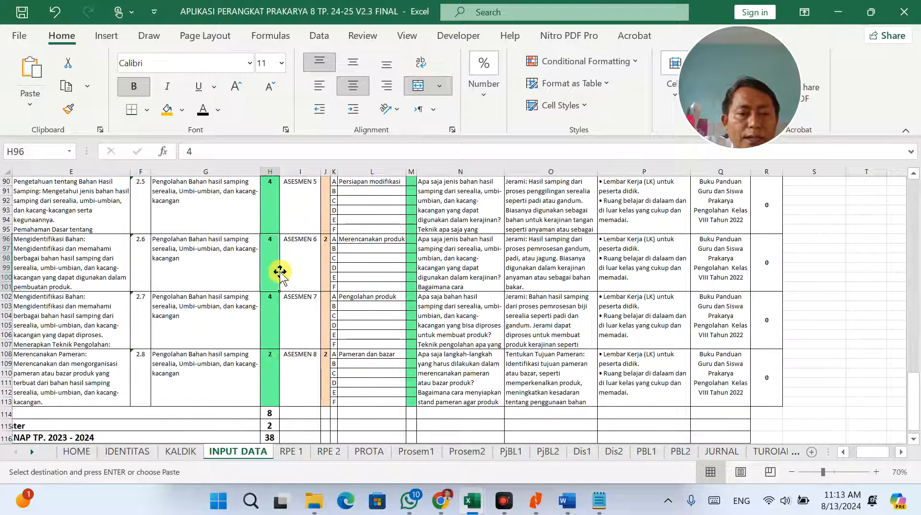
pyautogui.scroll(1, 279, 250)
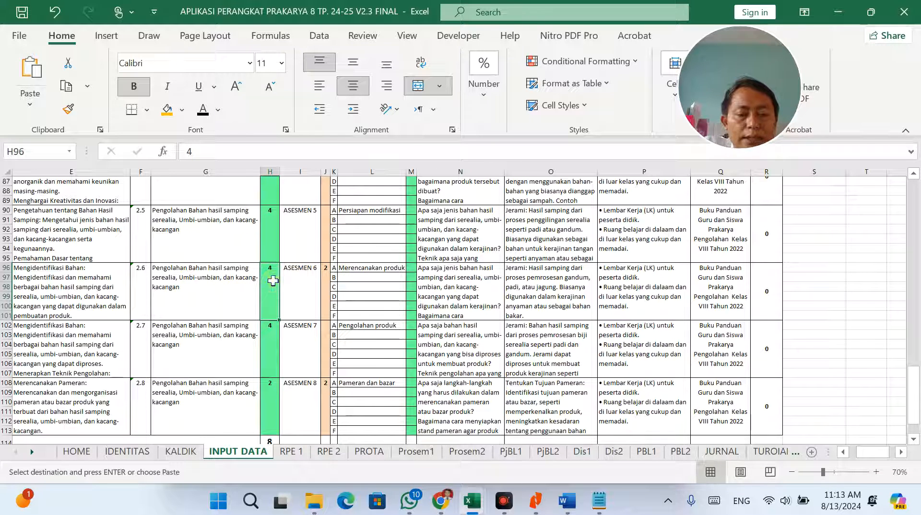
# Step: Set the JP of topic 2.6 to 2 and check the Semester Genap lesson-hour total
pyautogui.press('Escape')
pyautogui.click(389, 334)
pyautogui.scroll(-4, 368, 339)
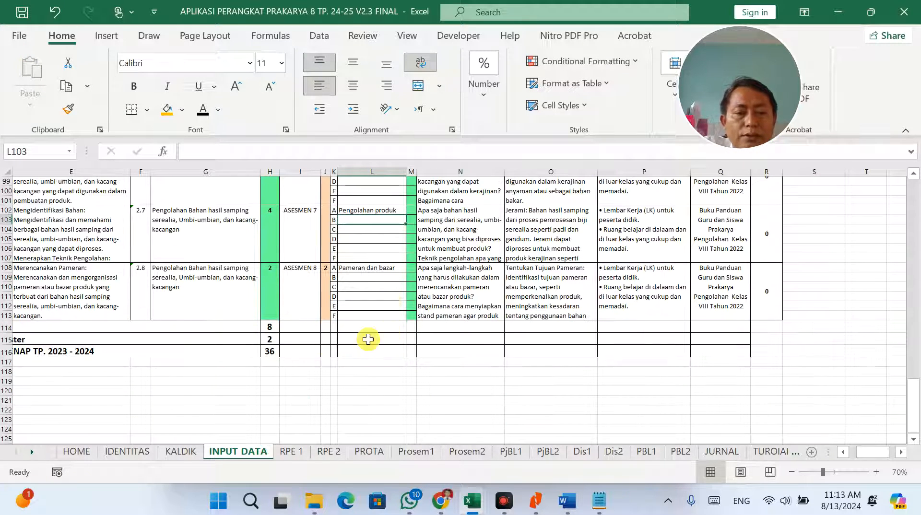
pyautogui.click(270, 352)
pyautogui.scroll(3, 459, 330)
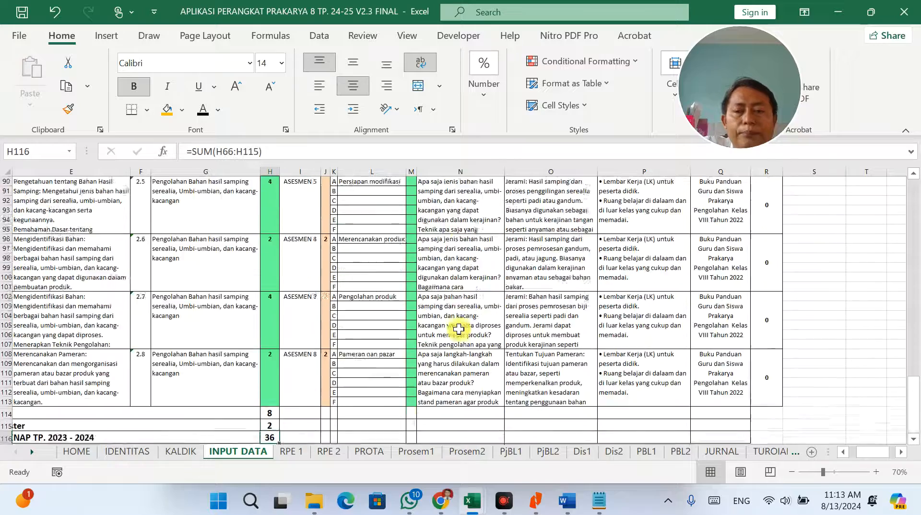
# Step: Examine topic 1.1's JP and the JP METERI formula that sums its sub-material hours in the Semester Ganjil table
pyautogui.scroll(20, 459, 329)
pyautogui.scroll(2, 432, 325)
pyautogui.scroll(-6, 422, 320)
pyautogui.scroll(5, 418, 298)
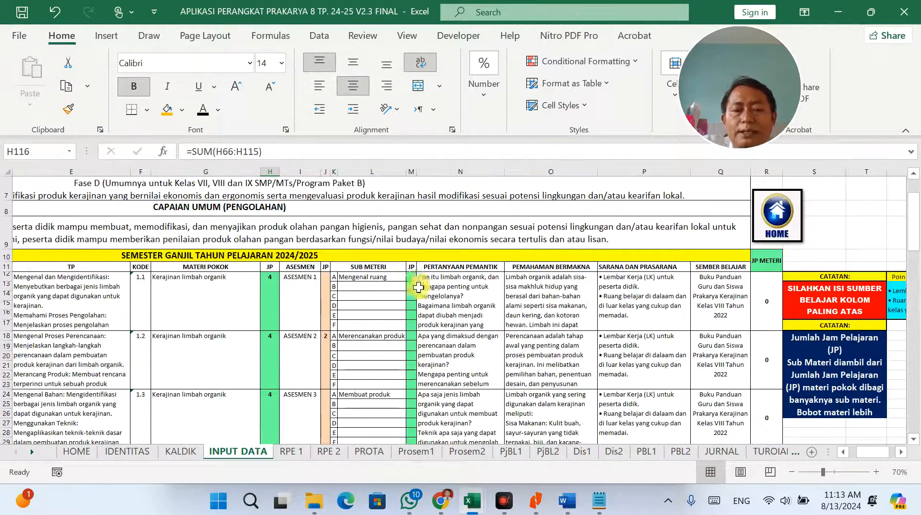
pyautogui.click(412, 278)
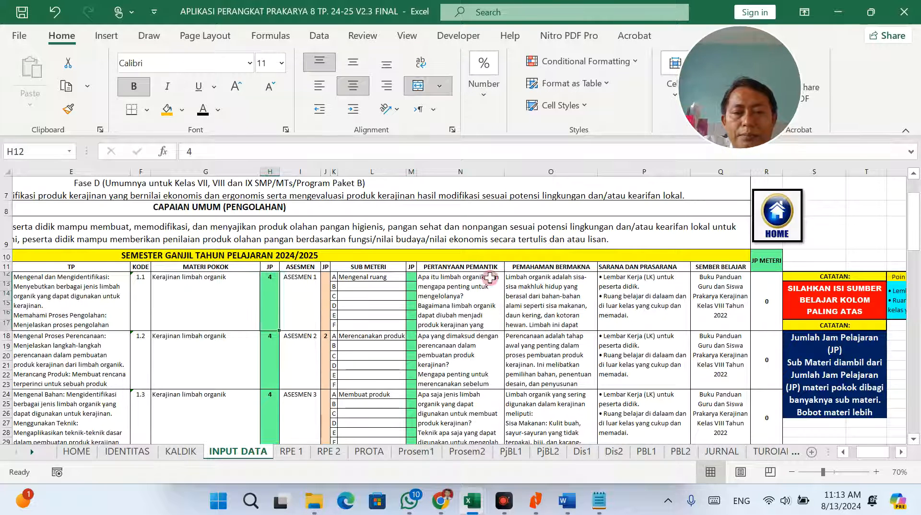
pyautogui.click(774, 294)
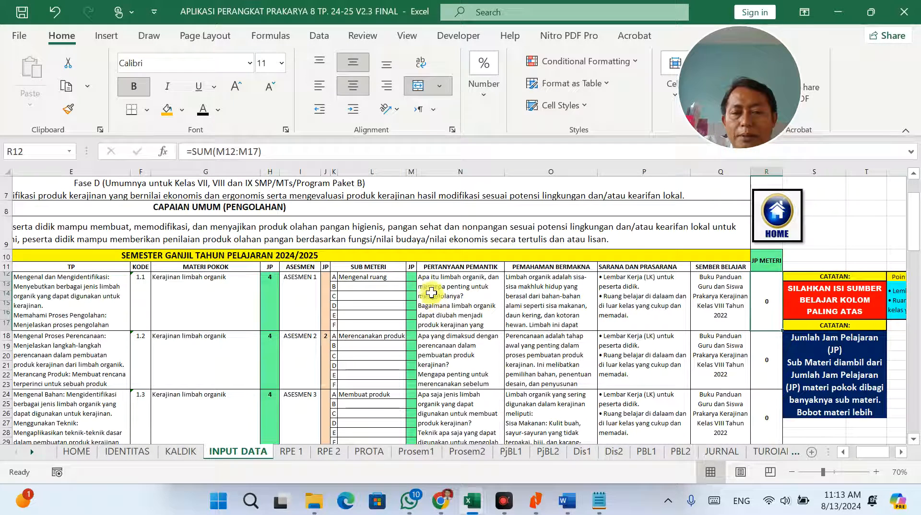
# Step: Try a JP of 3 for topic 1.1's sub-material A, Mengenal ruang
pyautogui.click(412, 281)
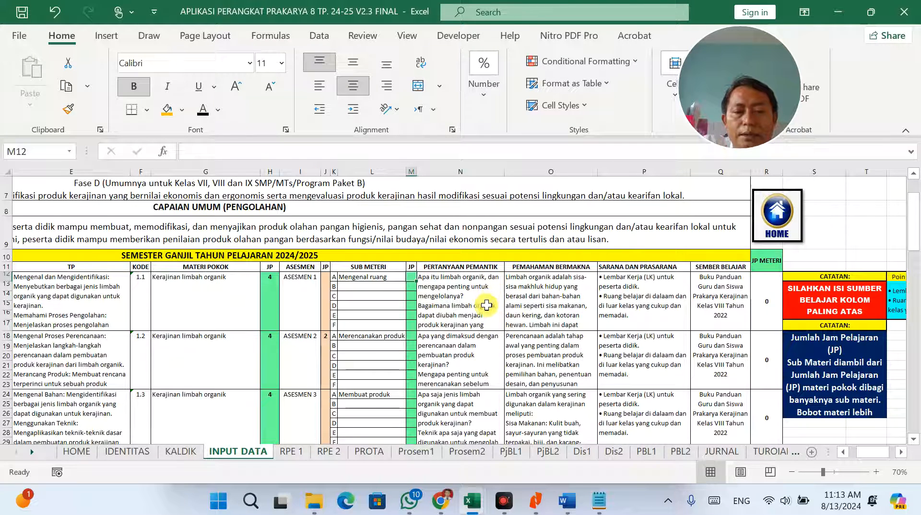
pyautogui.write('3')
pyautogui.click(474, 323)
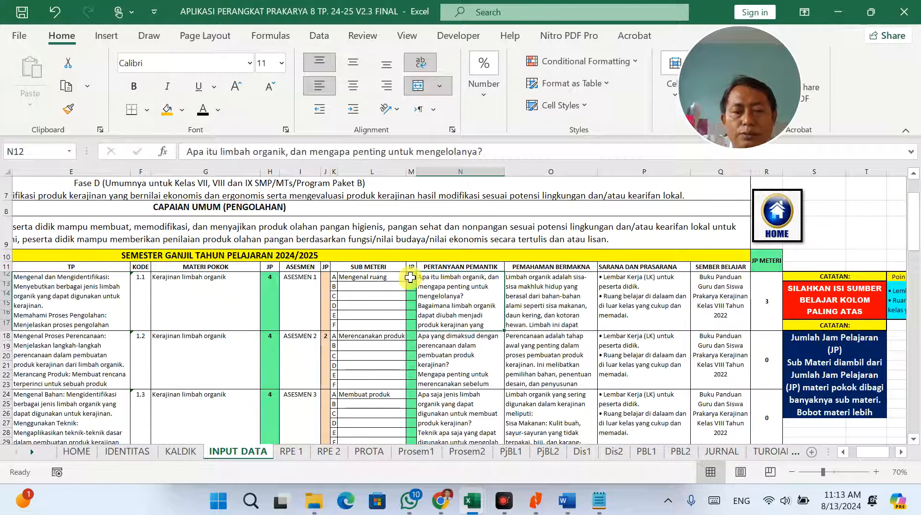
# Step: Set the JP of sub-material A to 4 for each of topics 1.1, 1.2 and 1.3
pyautogui.click(411, 278)
pyautogui.write('4')
pyautogui.click(442, 298)
pyautogui.scroll(-2, 446, 312)
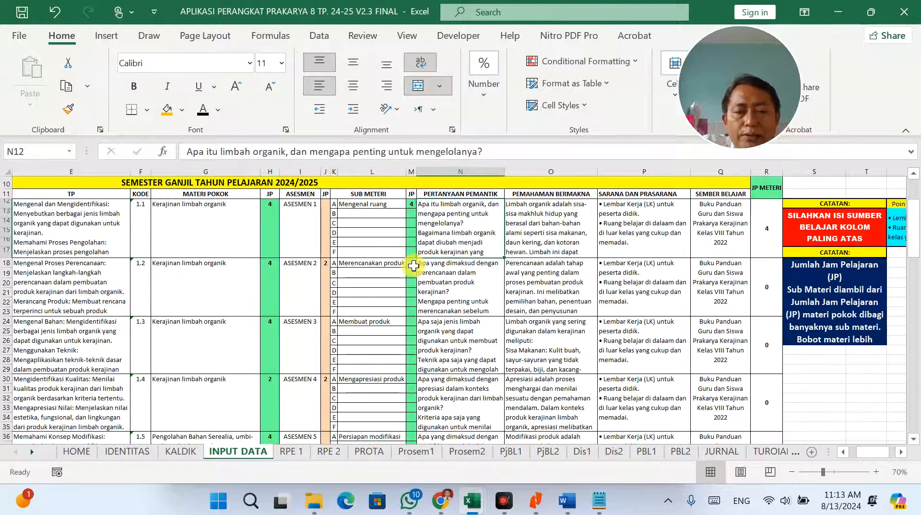
pyautogui.click(413, 269)
pyautogui.write('4')
pyautogui.click(413, 322)
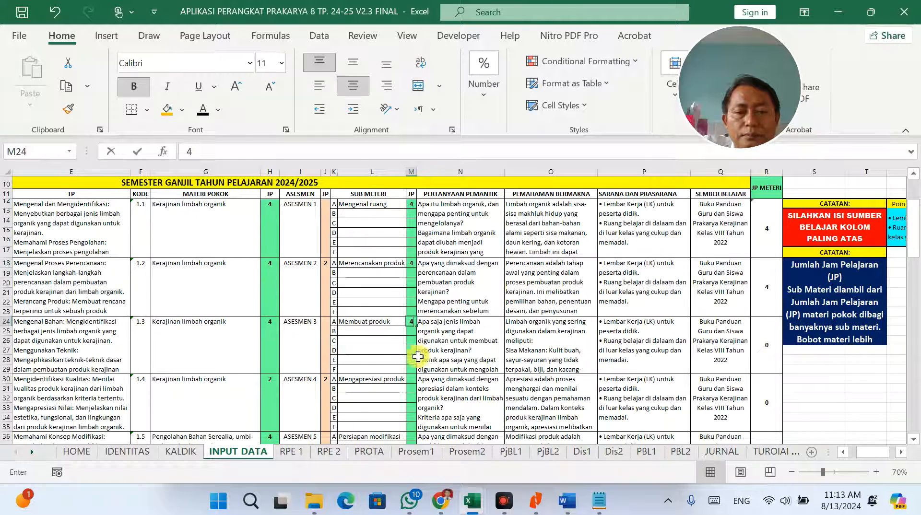
pyautogui.write('4')
pyautogui.click(421, 342)
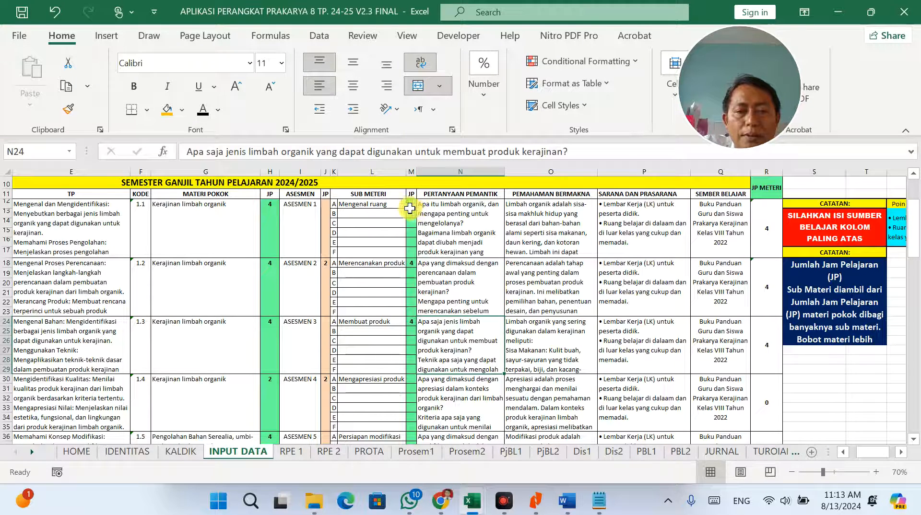
# Step: Set the sub-material A JP to 2 for topic 1.4 and to 4 for topic 1.5
pyautogui.click(415, 212)
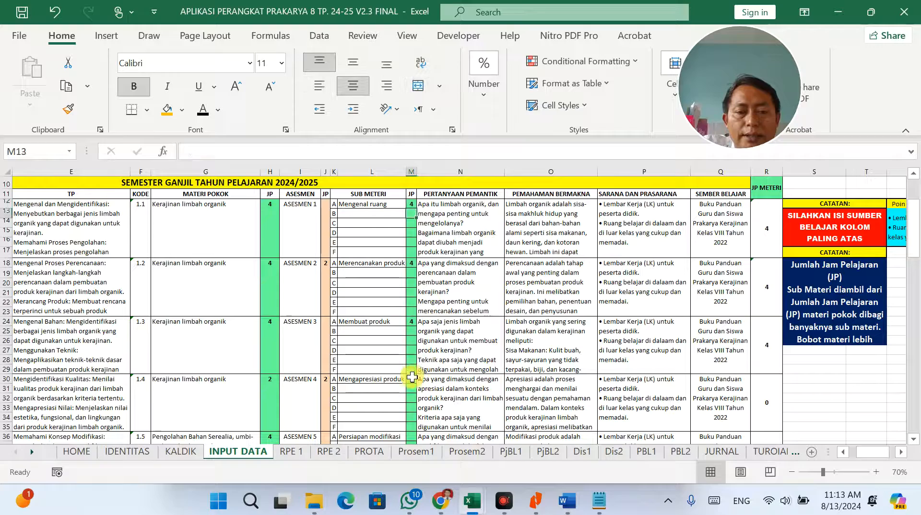
pyautogui.write('4')
pyautogui.scroll(-1, 463, 361)
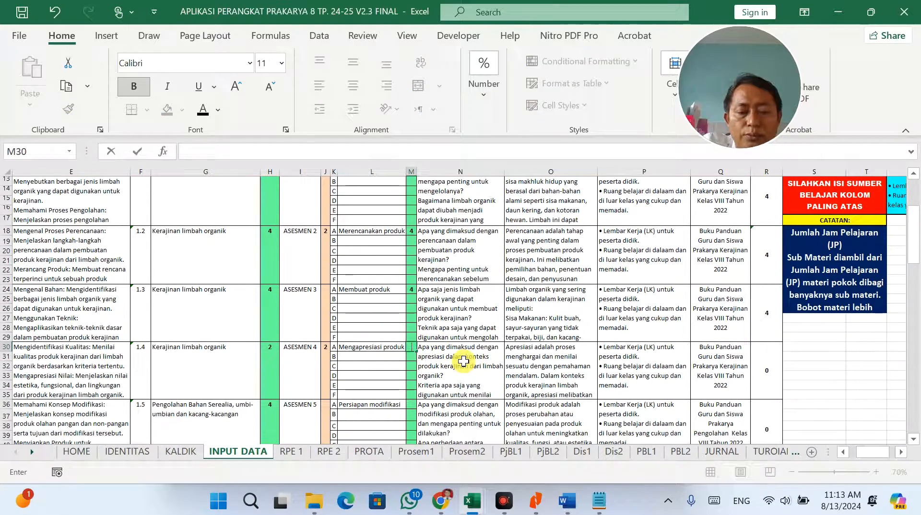
pyautogui.scroll(-2, 458, 361)
pyautogui.click(412, 346)
pyautogui.write('3')
pyautogui.write('4')
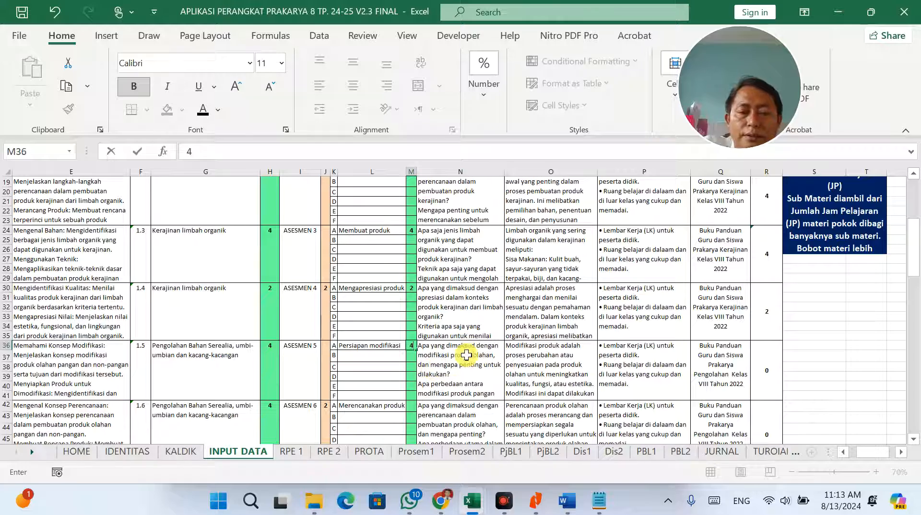
# Step: Set the sub-material A JP to 4 for topics 1.6 and 1.7 and to 2 for topic 1.8
pyautogui.click(412, 406)
pyautogui.write('4')
pyautogui.scroll(-2, 450, 396)
pyautogui.scroll(-1, 451, 397)
pyautogui.click(412, 388)
pyautogui.write('4')
pyautogui.scroll(-4, 454, 391)
pyautogui.scroll(-1, 454, 391)
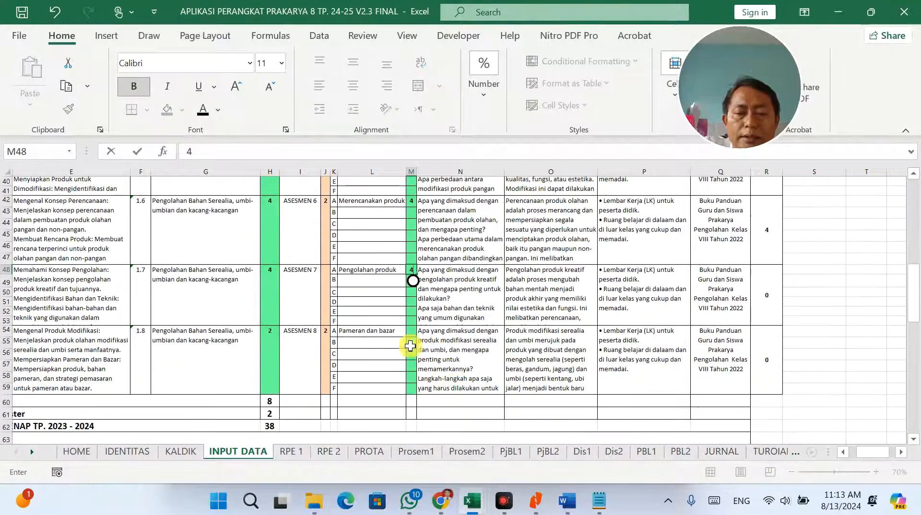
pyautogui.click(411, 331)
pyautogui.write('2')
pyautogui.scroll(8, 512, 370)
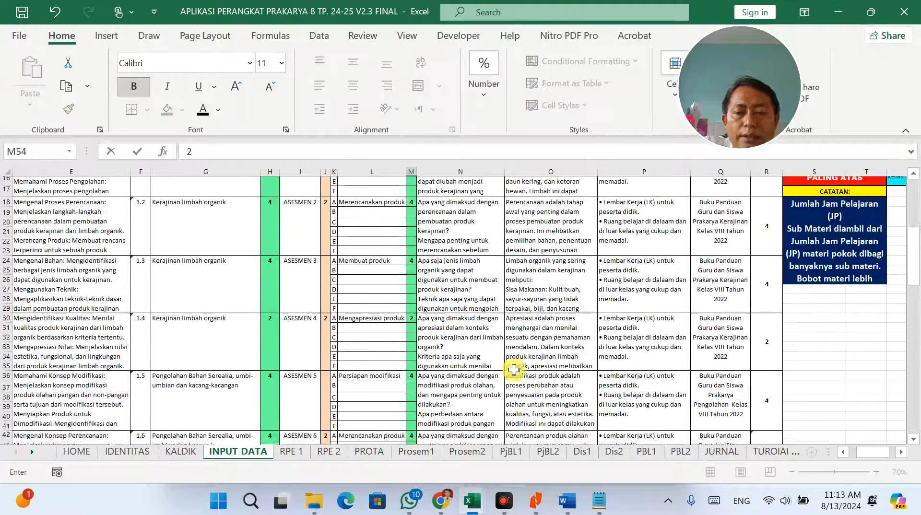
pyautogui.click(578, 357)
# Step: In the Semester Genap table, set the JP of topic 2.1's sub-material A, Mengenal ruang, to 4
pyautogui.scroll(5, 551, 355)
pyautogui.scroll(-18, 521, 358)
pyautogui.scroll(-2, 522, 375)
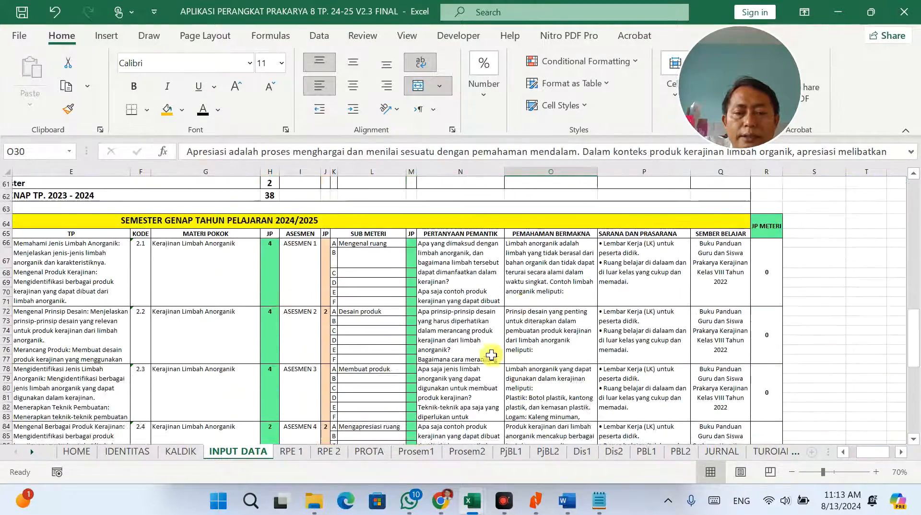
pyautogui.click(414, 245)
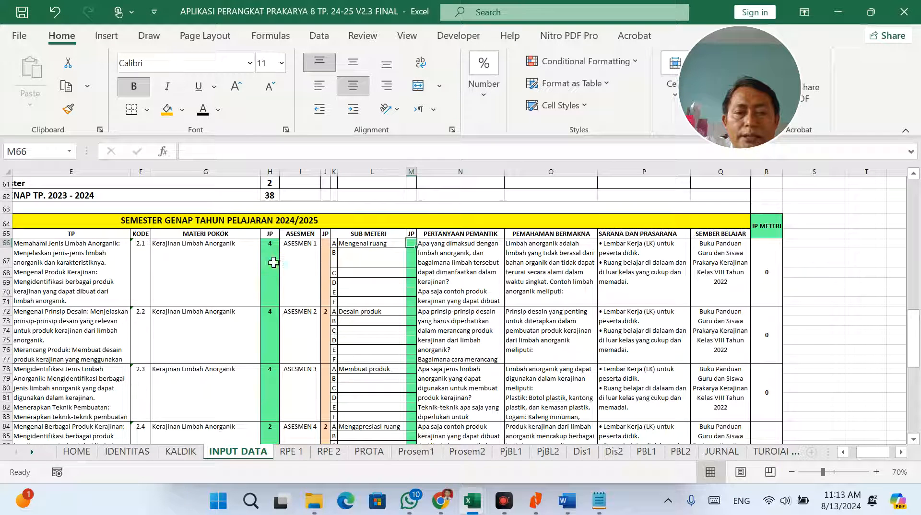
pyautogui.click(767, 256)
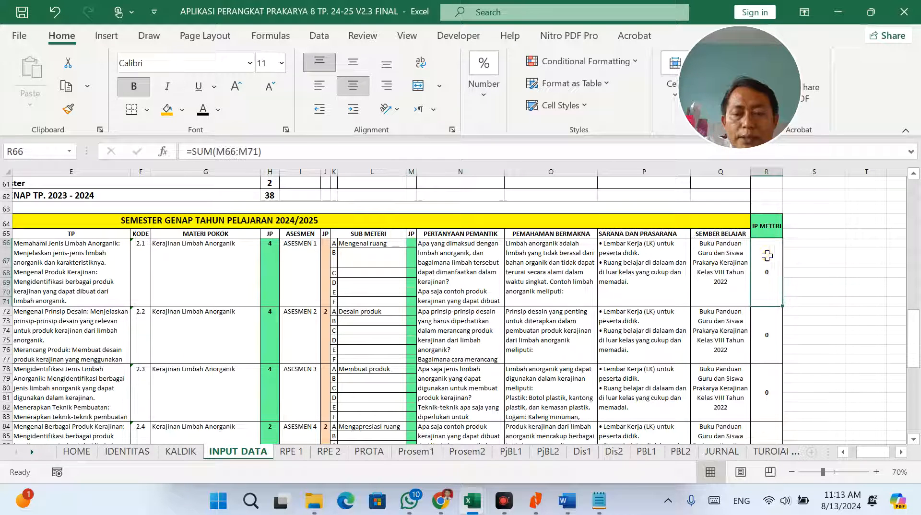
pyautogui.click(411, 244)
pyautogui.write('4')
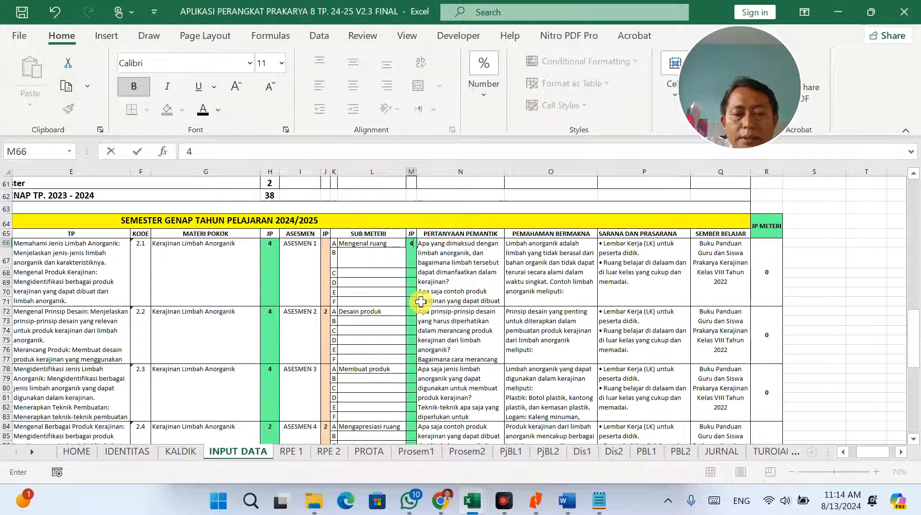
# Step: Set the sub-material A JP to 4 for topics 2.2 and 2.3 and to 2 for topic 2.4
pyautogui.click(411, 311)
pyautogui.write('4')
pyautogui.click(411, 371)
pyautogui.write('4')
pyautogui.scroll(-2, 412, 367)
pyautogui.click(413, 357)
pyautogui.write('2')
pyautogui.press('Tab')
# Step: Set the sub-material A JP to 4 for topic 2.5, 2 for topic 2.6 and 4 for topic 2.7
pyautogui.scroll(-2, 422, 360)
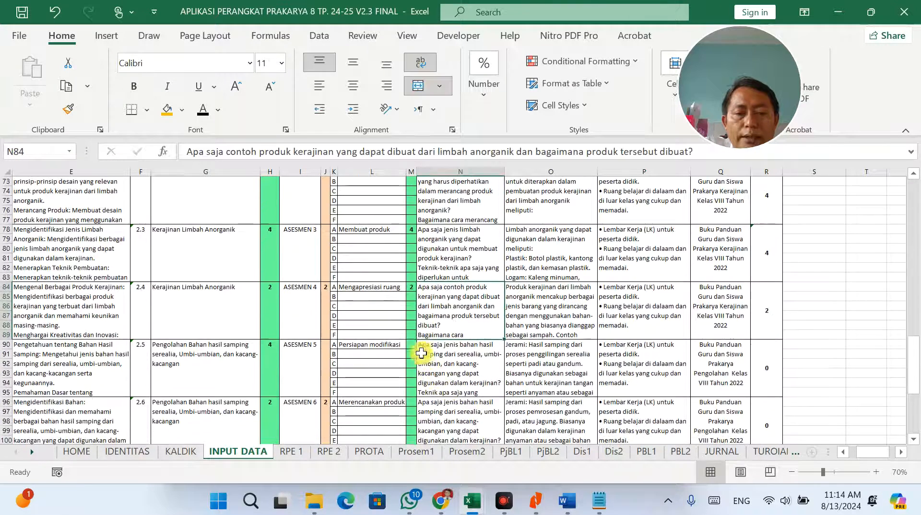
pyautogui.click(412, 344)
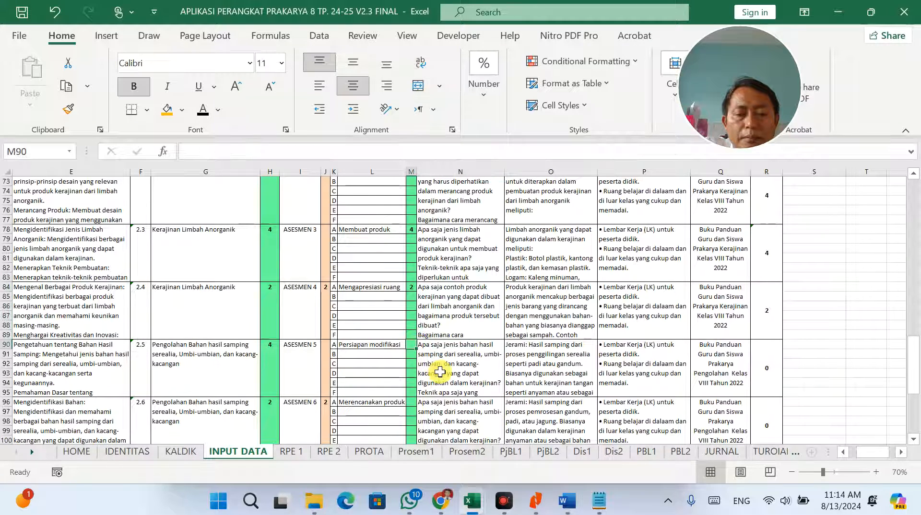
pyautogui.write('4')
pyautogui.click(417, 401)
pyautogui.scroll(-4, 461, 384)
pyautogui.write('2')
pyautogui.click(411, 345)
pyautogui.write('4')
pyautogui.scroll(-2, 425, 365)
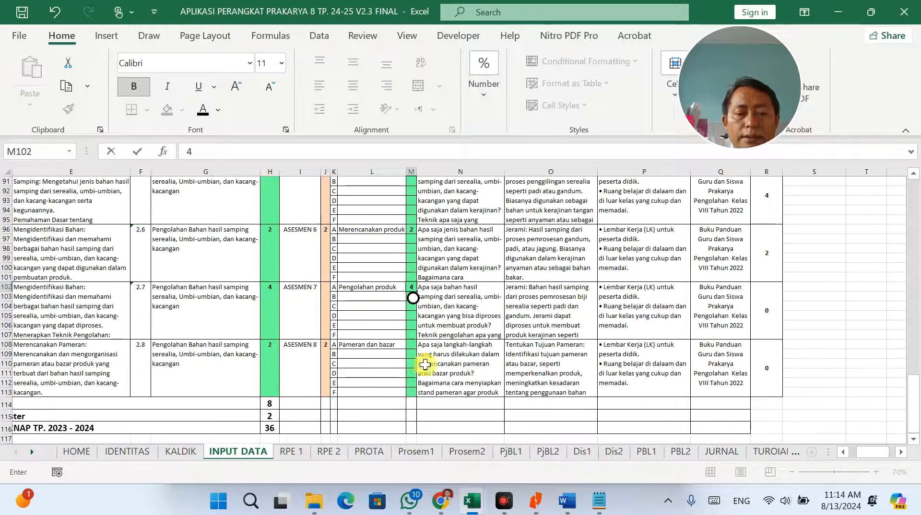
pyautogui.click(477, 346)
# Step: In the Prosem1 sheet, clear the old weekly hours of topics 1.1 and 1.2 in weeks 1 to 4, L12:O38
pyautogui.scroll(3, 688, 358)
pyautogui.scroll(15, 687, 358)
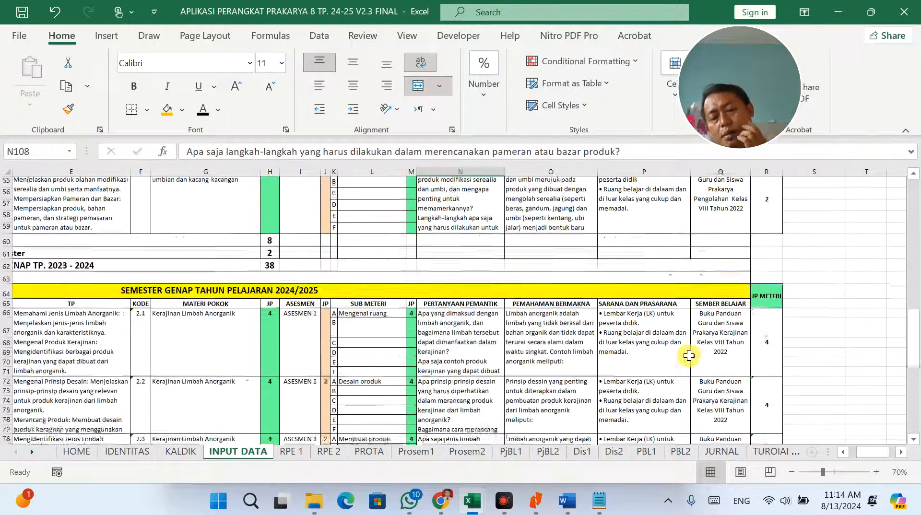
pyautogui.click(417, 452)
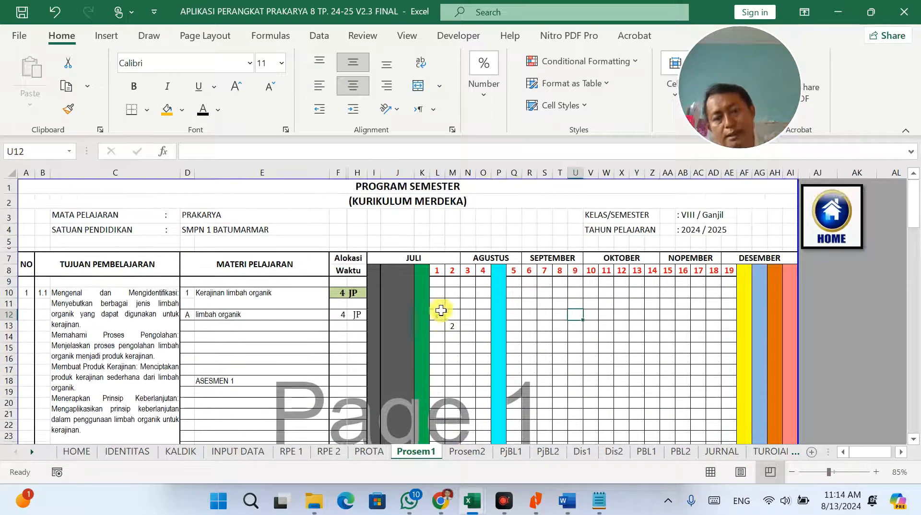
pyautogui.moveTo(438, 314); pyautogui.dragTo(500, 412)
pyautogui.press('Delete')
# Step: Clear the remaining old weekly hours in the week 5 to 19 columns, Q to AE, from row 43 down
pyautogui.scroll(-8, 510, 405)
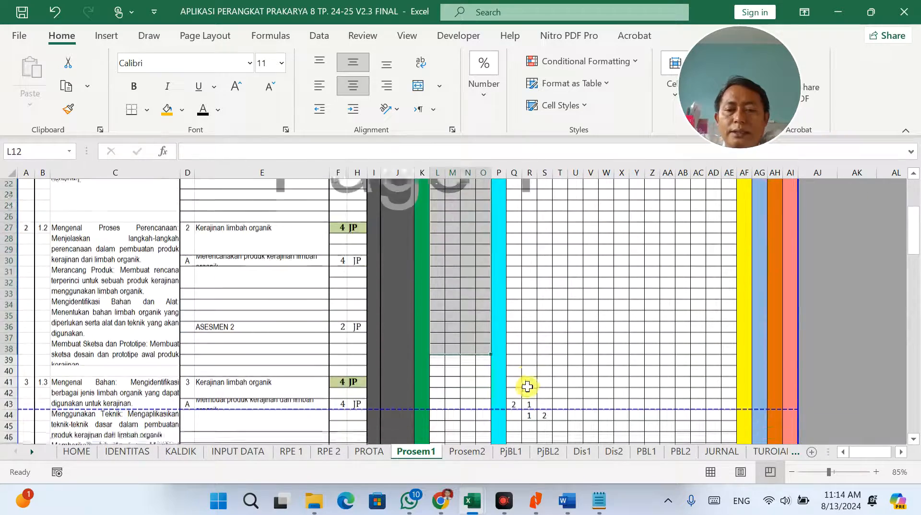
pyautogui.click(519, 252)
pyautogui.moveTo(518, 250); pyautogui.dragTo(728, 436)
pyautogui.press('Delete')
# Step: Enter 2 hours in each of weeks 1 and 2 for topic 1.1's sub-material A, limbah organik
pyautogui.scroll(10, 717, 435)
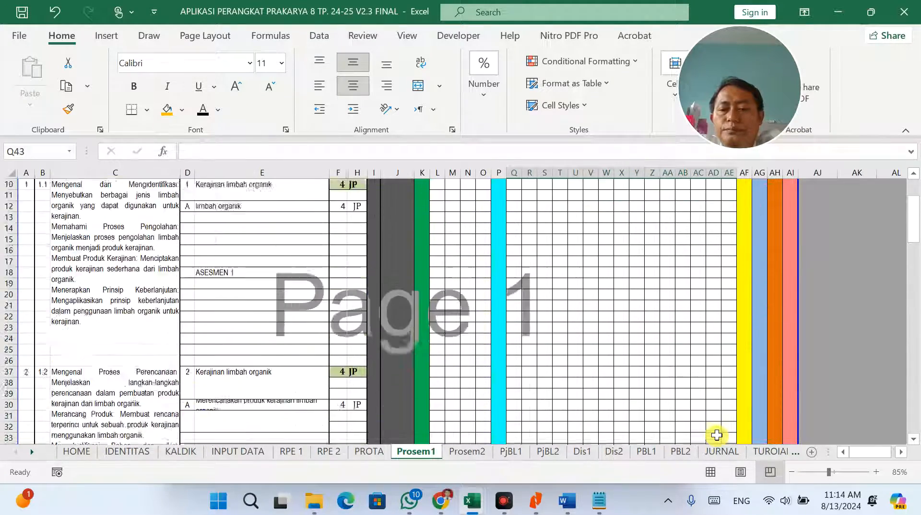
pyautogui.scroll(4, 717, 436)
pyautogui.click(440, 312)
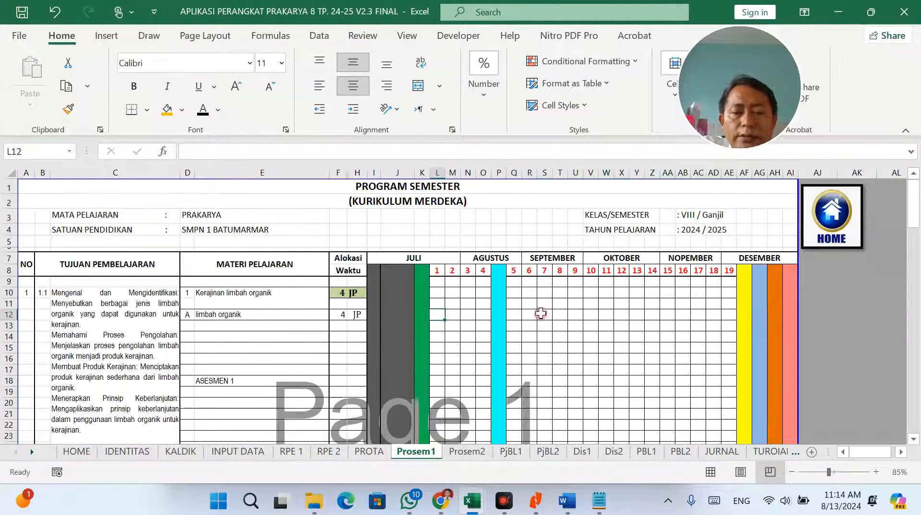
pyautogui.write('2')
pyautogui.press('Right')
pyautogui.write('2')
pyautogui.press('Right')
pyautogui.press('Down')
pyautogui.press('Down')
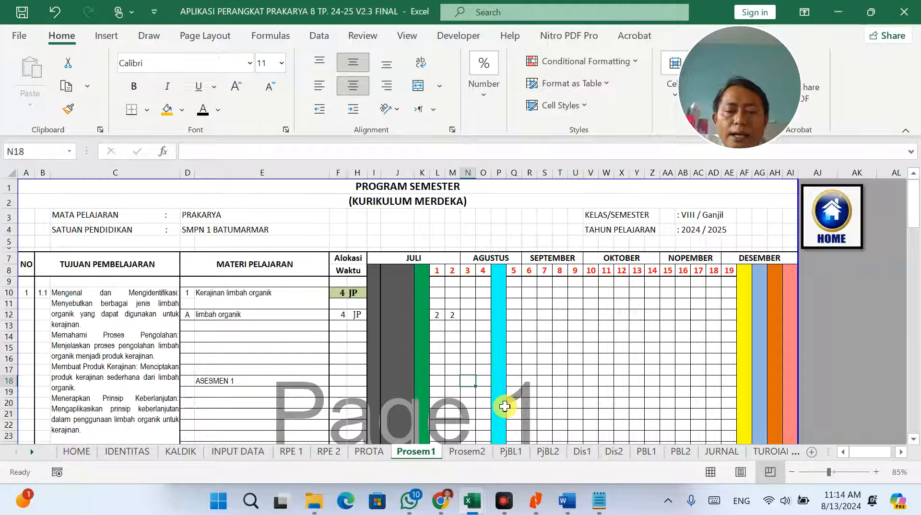
# Step: Enter 2 hours in each of weeks 3 and 4 for topic 1.2's sub-material A
pyautogui.scroll(-3, 505, 407)
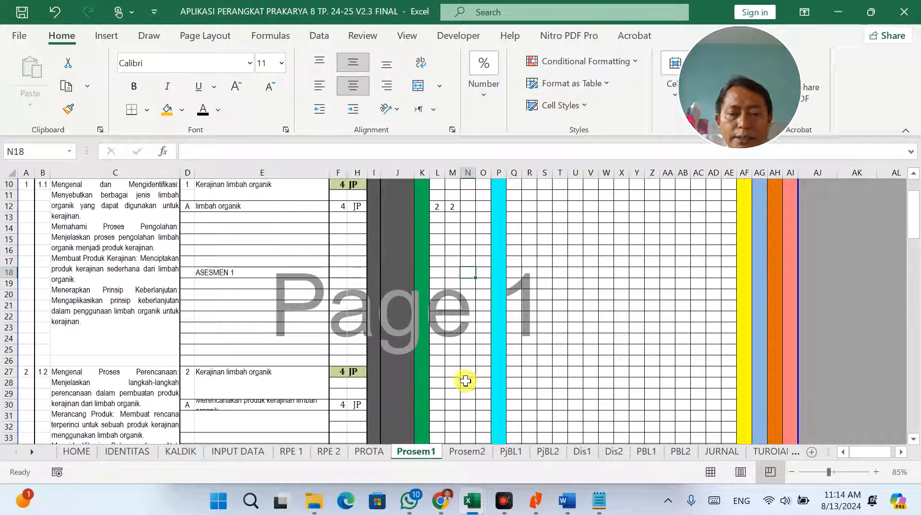
pyautogui.click(468, 402)
pyautogui.write('2')
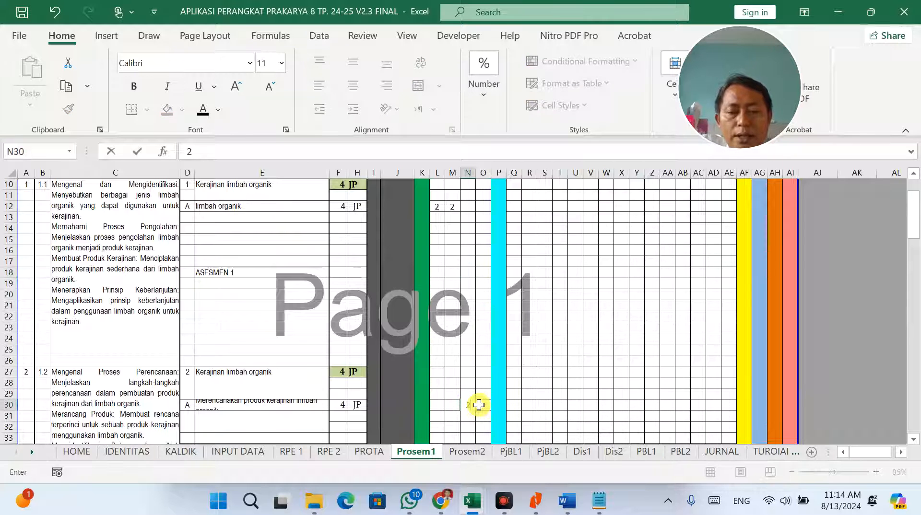
pyautogui.click(483, 407)
pyautogui.write('2')
pyautogui.scroll(-2, 480, 409)
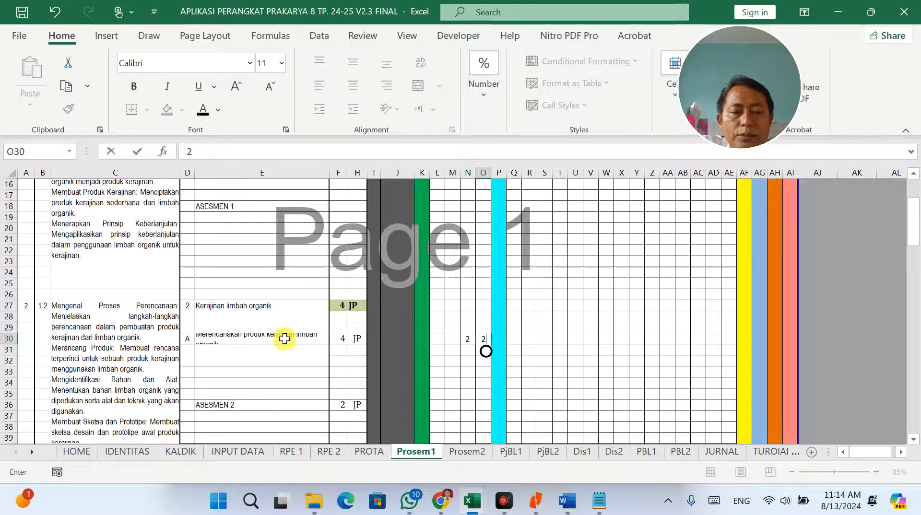
# Step: Increase the height of row 30 to fit both lines of the sub-material name
pyautogui.moveTo(284, 340); pyautogui.dragTo(286, 354)
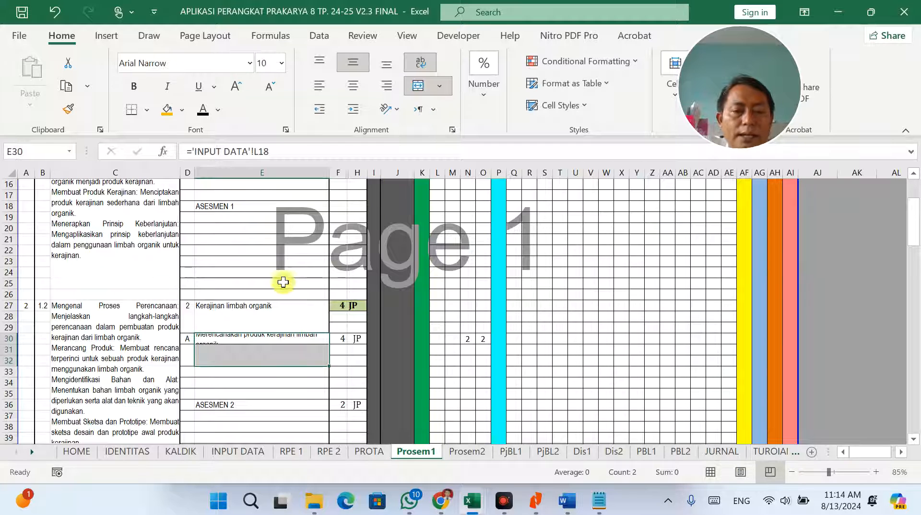
pyautogui.click(258, 342)
pyautogui.moveTo(10, 347); pyautogui.dragTo(11, 355)
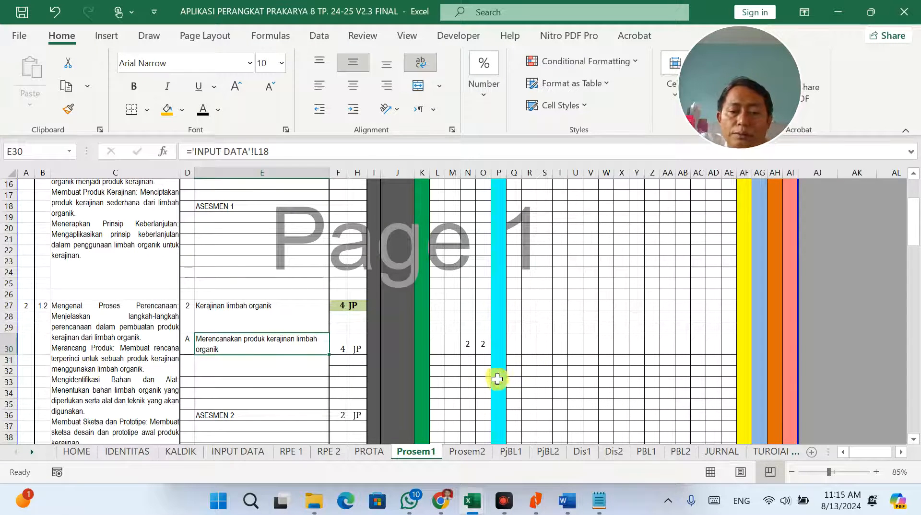
# Step: Enter 2 hours in week 5 for ASESMEN 2 in cell Q36
pyautogui.scroll(-1, 483, 389)
pyautogui.scroll(-1, 482, 389)
pyautogui.click(512, 383)
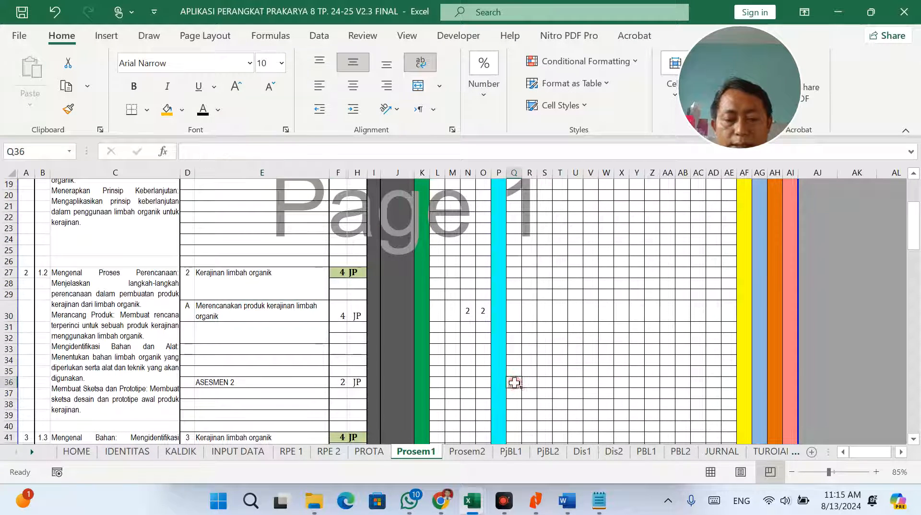
pyautogui.write('2')
pyautogui.click(558, 404)
pyautogui.scroll(-3, 542, 384)
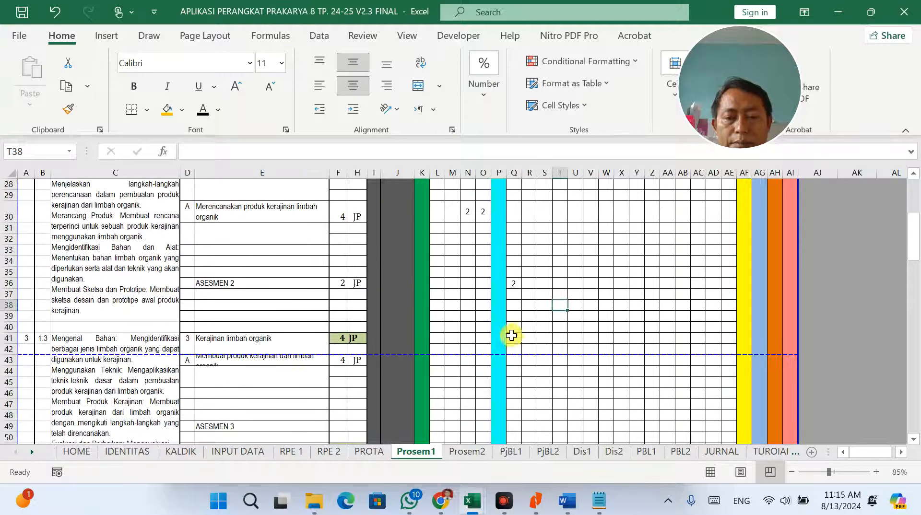
# Step: Enter 2 hours in each of weeks 6 and 7 for topic 1.3's sub-material A, in R43 and S43
pyautogui.click(532, 361)
pyautogui.write('2')
pyautogui.press('Tab')
pyautogui.write('2')
pyautogui.scroll(-3, 597, 370)
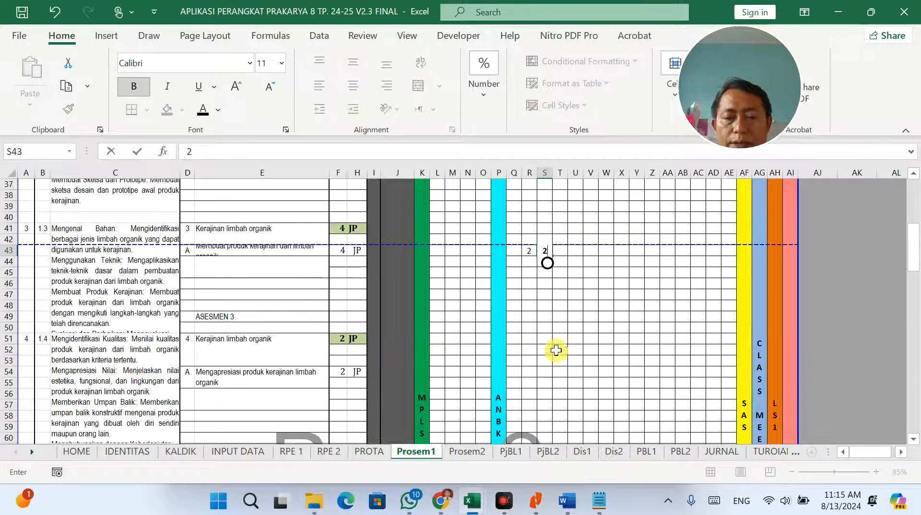
pyautogui.click(557, 373)
pyautogui.write('2')
pyautogui.click(585, 379)
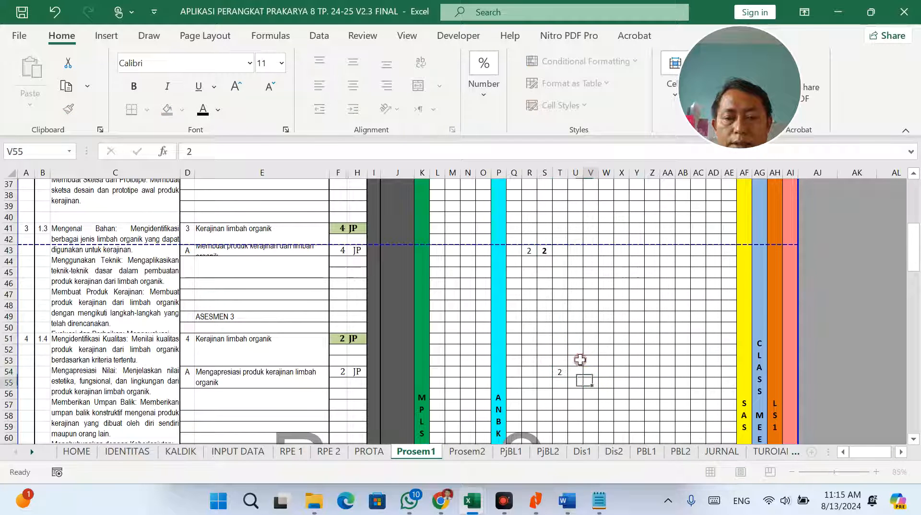
pyautogui.click(548, 340)
pyautogui.write('2')
pyautogui.click(561, 373)
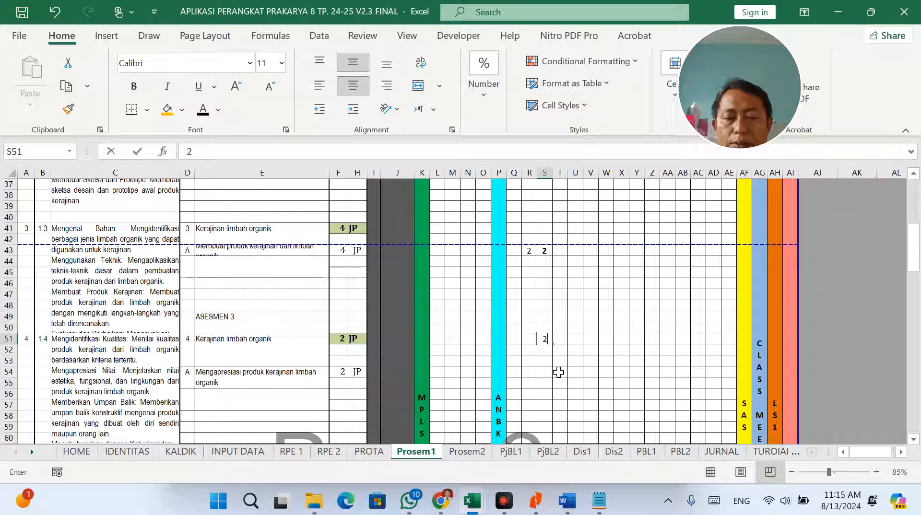
pyautogui.press('Delete')
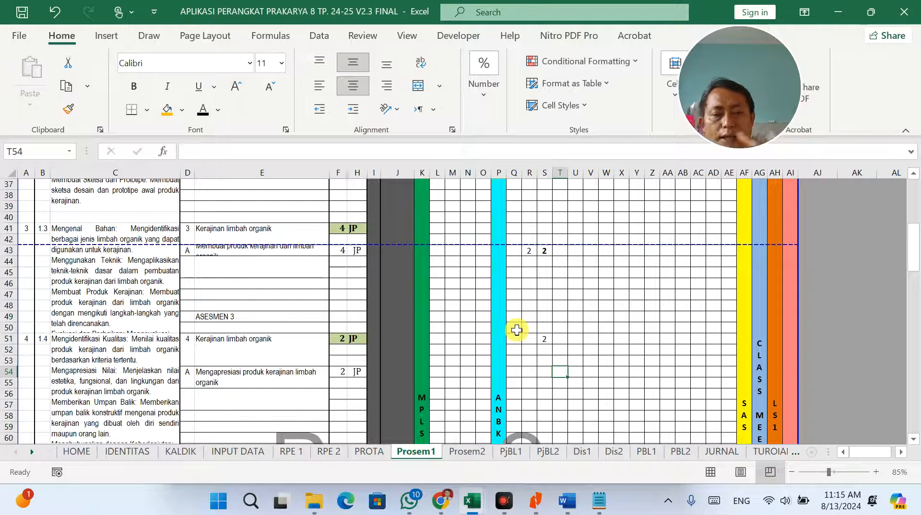
pyautogui.scroll(2, 516, 330)
pyautogui.scroll(-2, 517, 330)
pyautogui.scroll(-3, 517, 330)
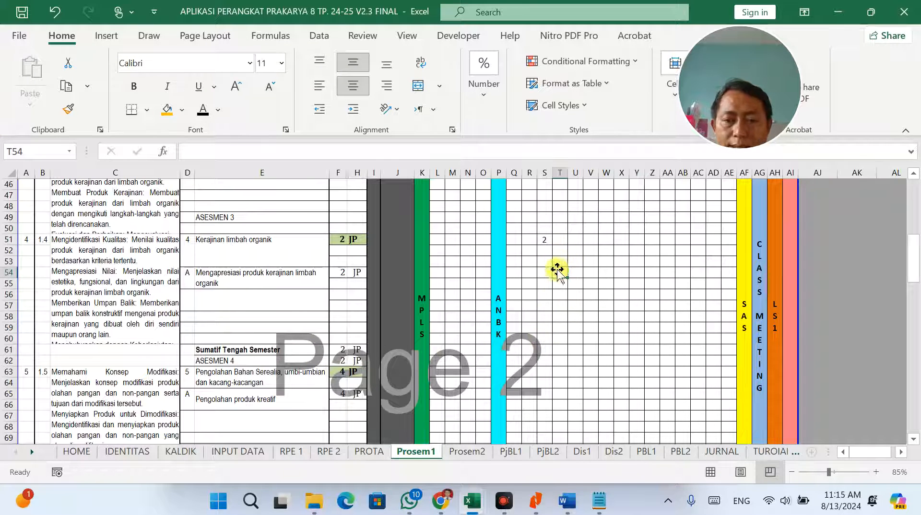
pyautogui.scroll(2, 564, 349)
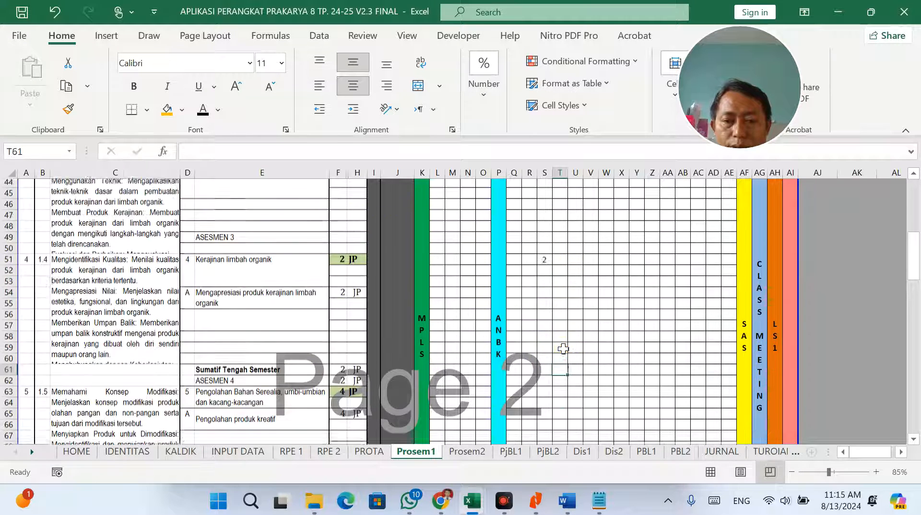
pyautogui.click(546, 306)
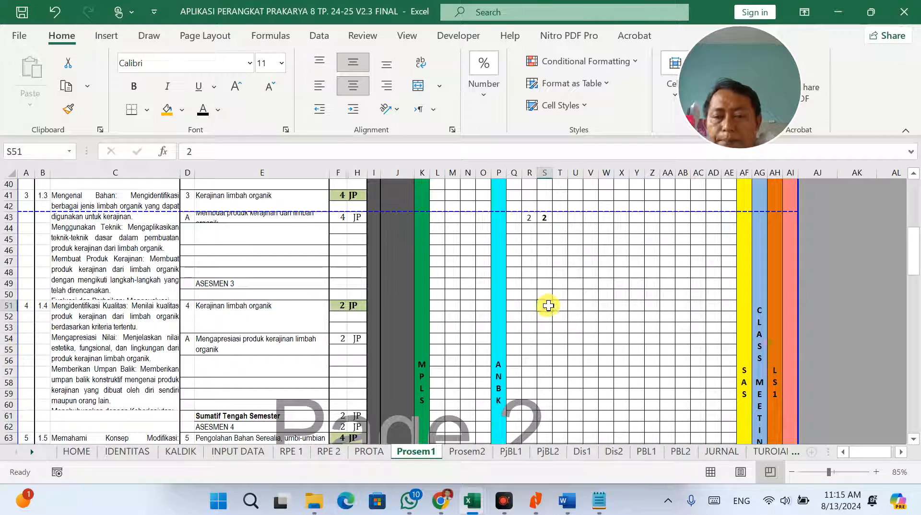
# Step: Enter 2 hours in week 8 for topic 1.4 in cell T51, and remove the bold from S43
pyautogui.click(560, 306)
pyautogui.write('2')
pyautogui.click(576, 337)
pyautogui.click(542, 216)
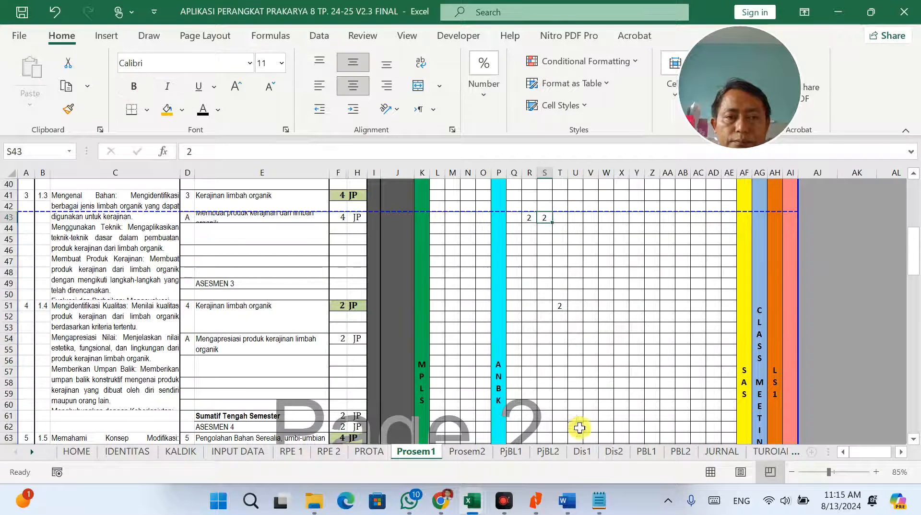
# Step: Enter 2 hours in week 9 for Sumatif Tengah Semester in U61 and 2 in week 10 for ASESMEN 4 in V62
pyautogui.scroll(-2, 596, 416)
pyautogui.moveTo(579, 243); pyautogui.dragTo(580, 352)
pyautogui.click(576, 350)
pyautogui.write('2')
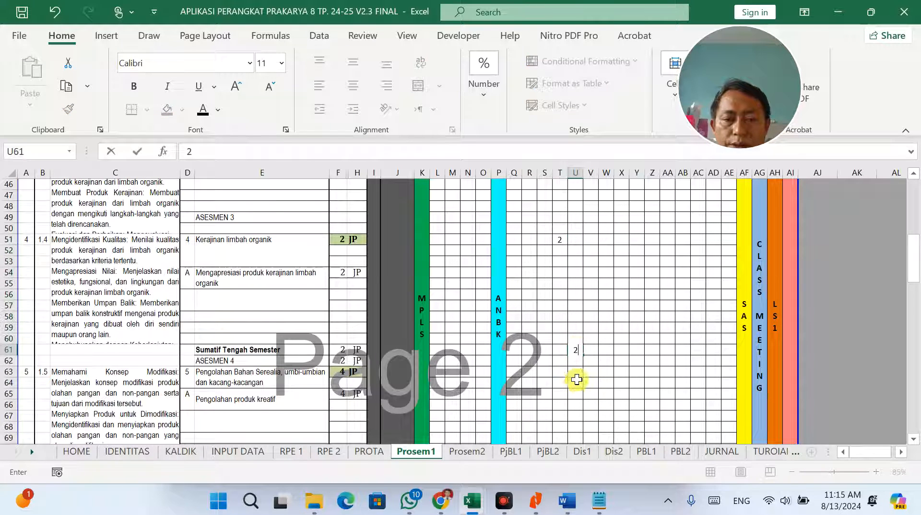
pyautogui.click(594, 365)
pyautogui.write('2')
pyautogui.click(607, 393)
# Step: Enter 2 hours in each of weeks 11 and 12 for topic 1.6's sub-material A, in W75 and X75
pyautogui.scroll(-3, 598, 398)
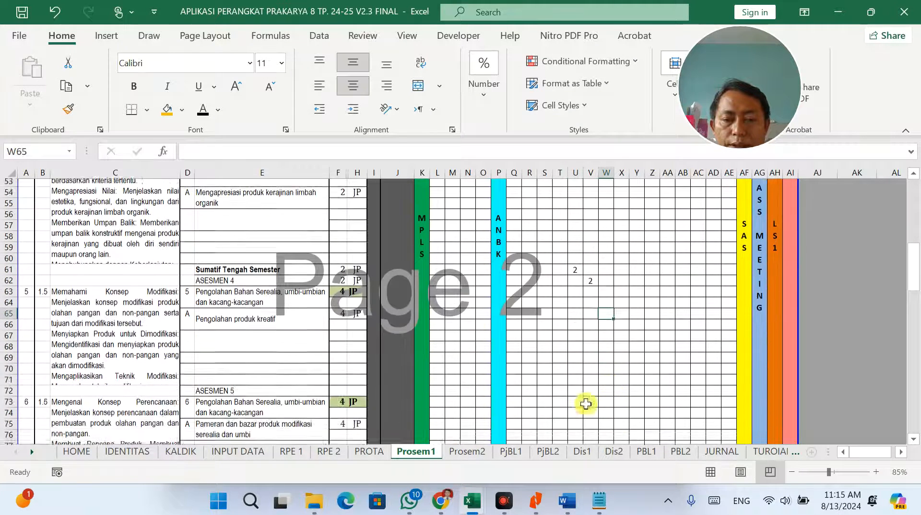
pyautogui.click(359, 385)
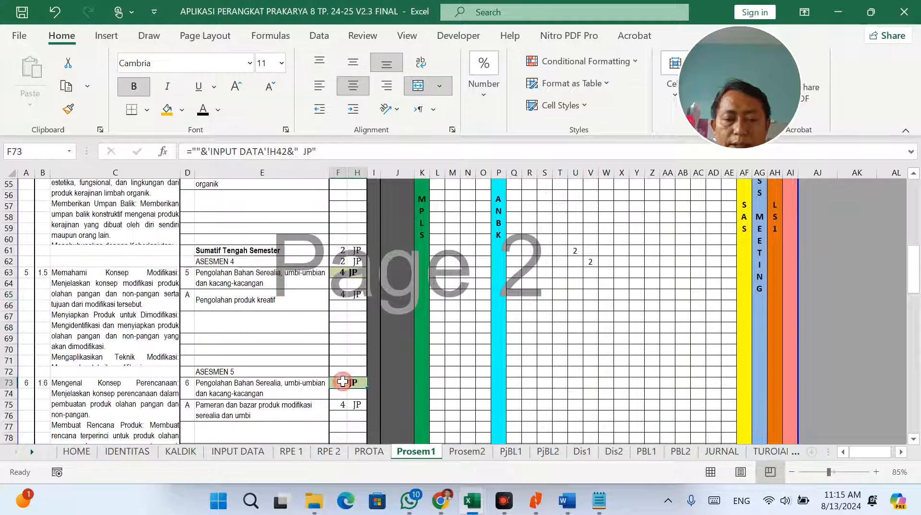
pyautogui.click(345, 405)
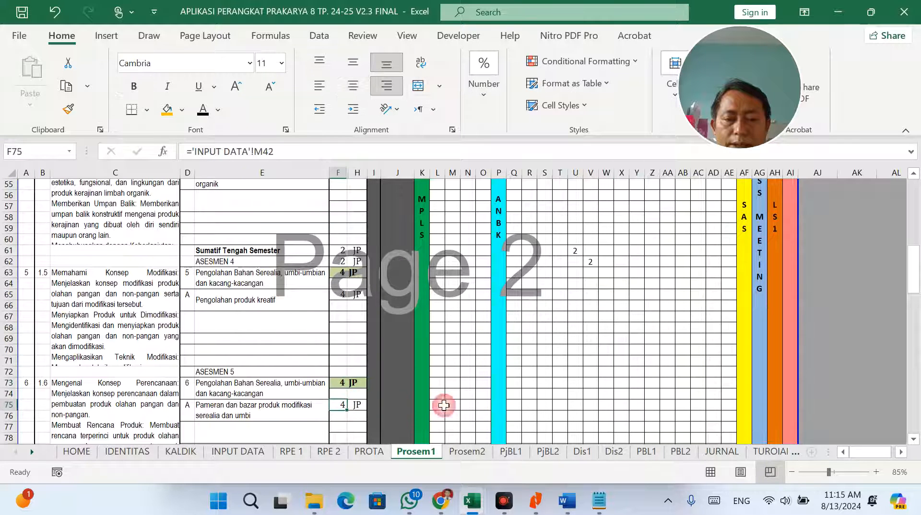
pyautogui.click(606, 406)
pyautogui.write('2')
pyautogui.click(622, 405)
pyautogui.write('2')
# Step: Enter 2 hours in week 13 for ASESMEN 6 in cell Y82 and remove the bold from it
pyautogui.scroll(-4, 672, 408)
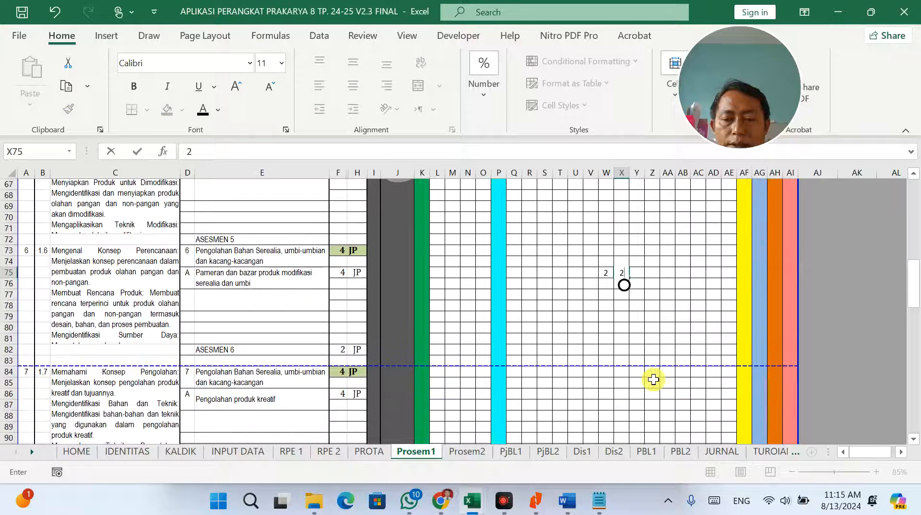
pyautogui.click(639, 349)
pyautogui.write('2')
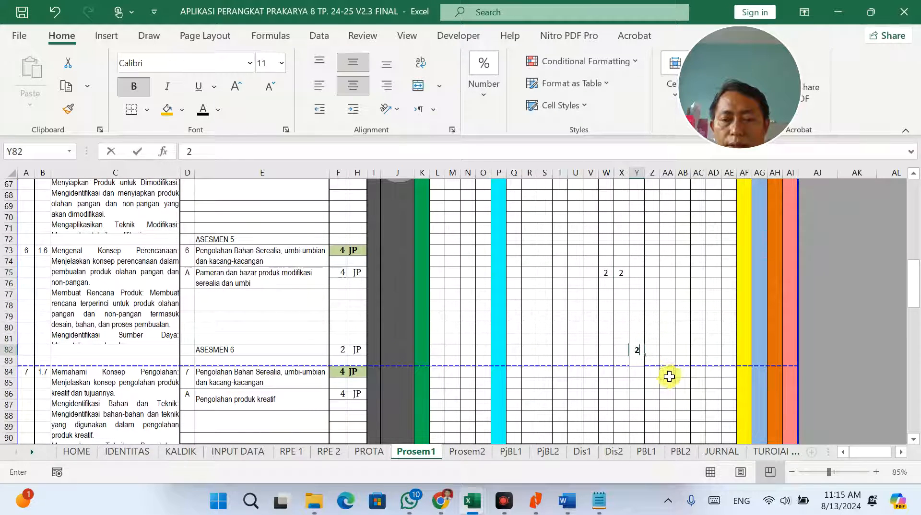
pyautogui.click(666, 381)
pyautogui.click(639, 351)
pyautogui.click(134, 86)
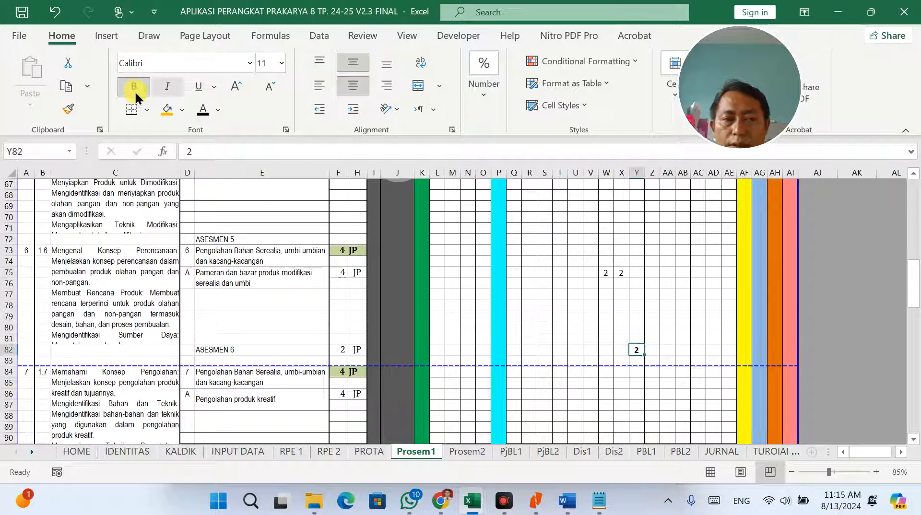
# Step: Enter 2 hours in week 14 for topic 1.7's sub-material A in Z86, and remove the bold from Z86:AE99
pyautogui.click(656, 394)
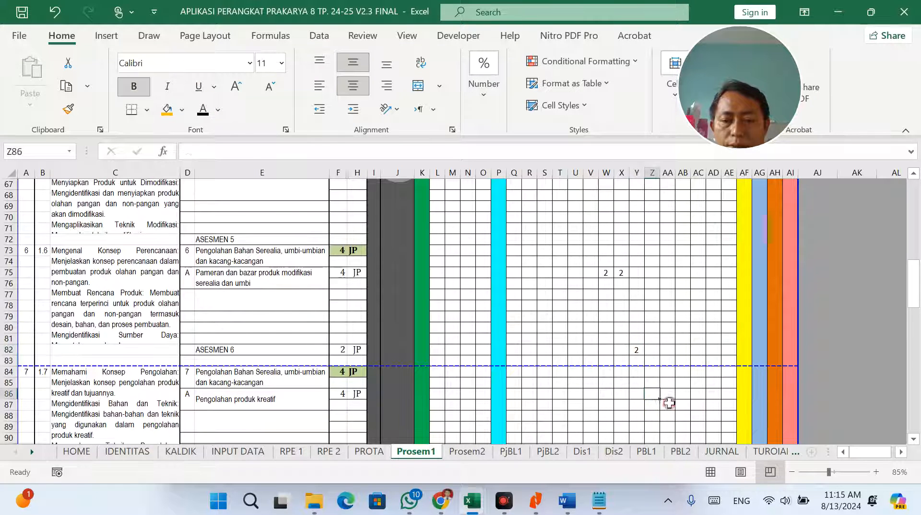
pyautogui.write('2')
pyautogui.scroll(-3, 667, 391)
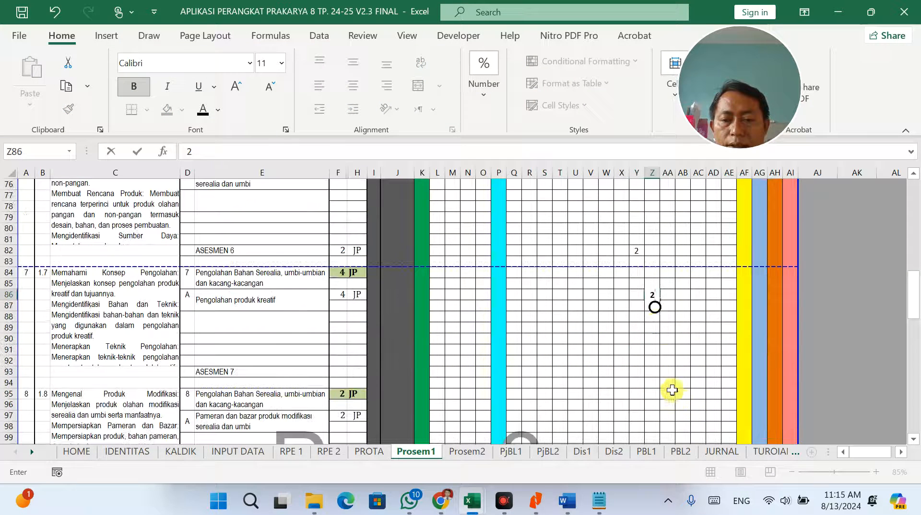
pyautogui.click(674, 350)
pyautogui.click(656, 294)
pyautogui.moveTo(651, 293); pyautogui.dragTo(727, 439)
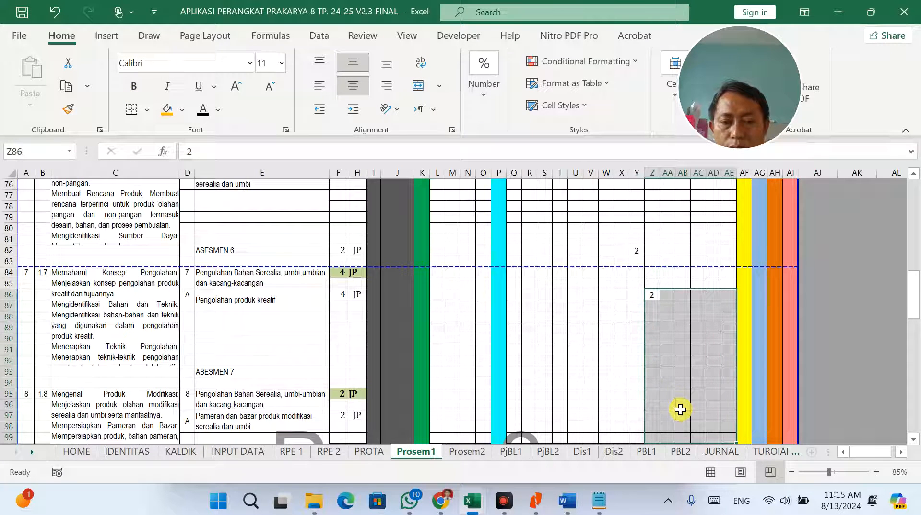
# Step: Enter 2 hours in week 15 for topic 1.8's sub-material A in cell AA97
pyautogui.click(672, 397)
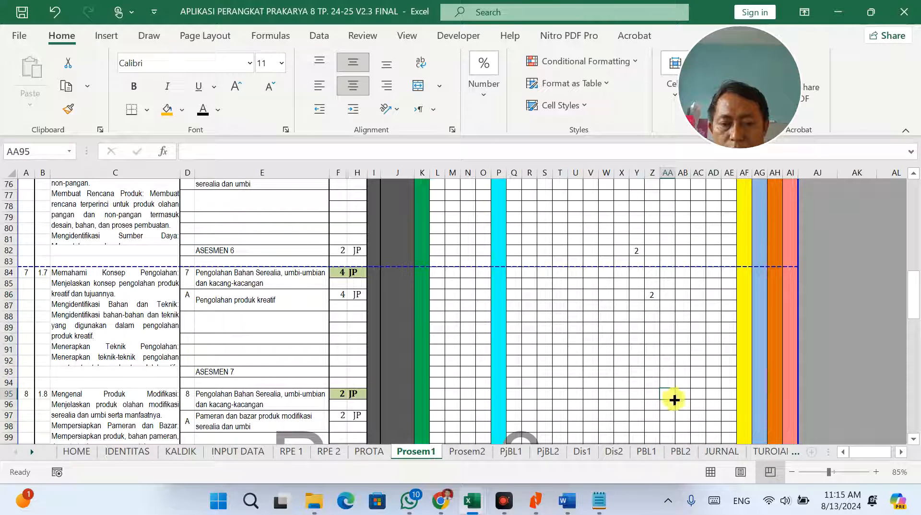
pyautogui.click(674, 415)
pyautogui.write('2')
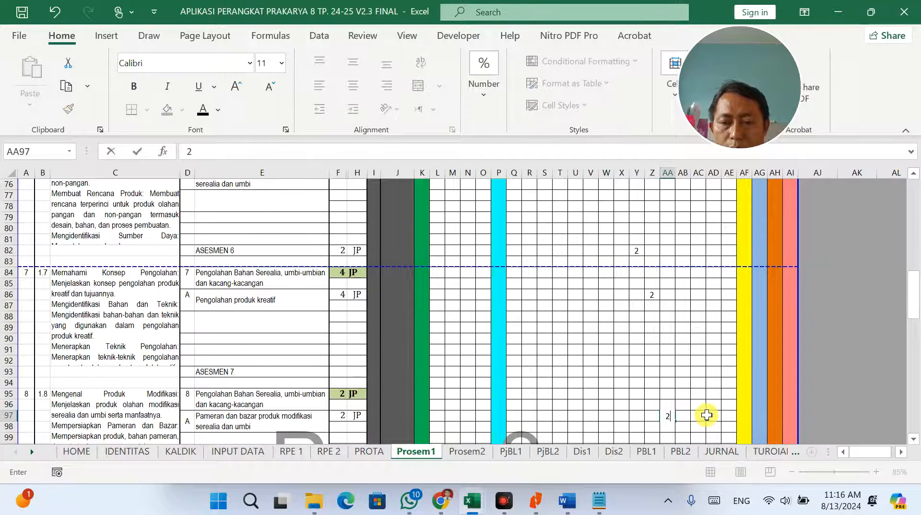
pyautogui.scroll(-3, 703, 408)
pyautogui.click(694, 383)
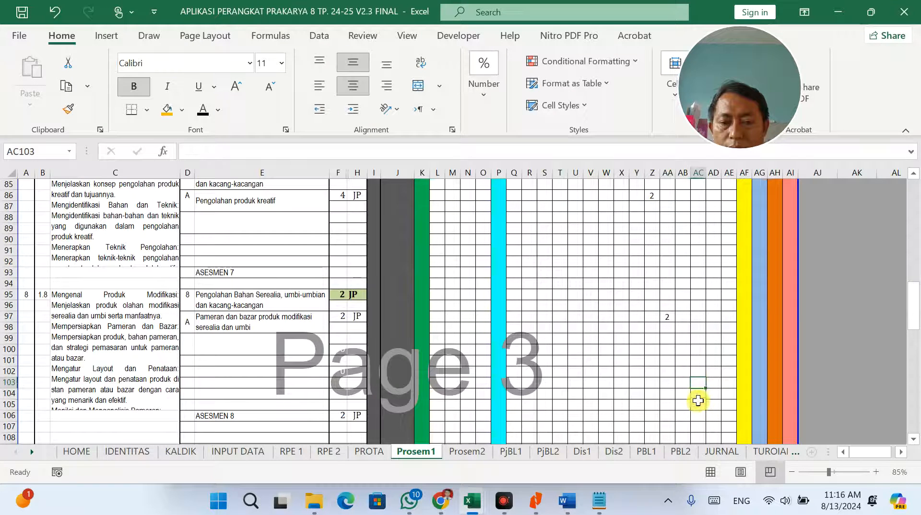
# Step: Enter 2 hours in week 16 for ASESMEN 8 in cell AB106 and remove the bold from it
pyautogui.click(683, 416)
pyautogui.write('2')
pyautogui.scroll(-4, 710, 415)
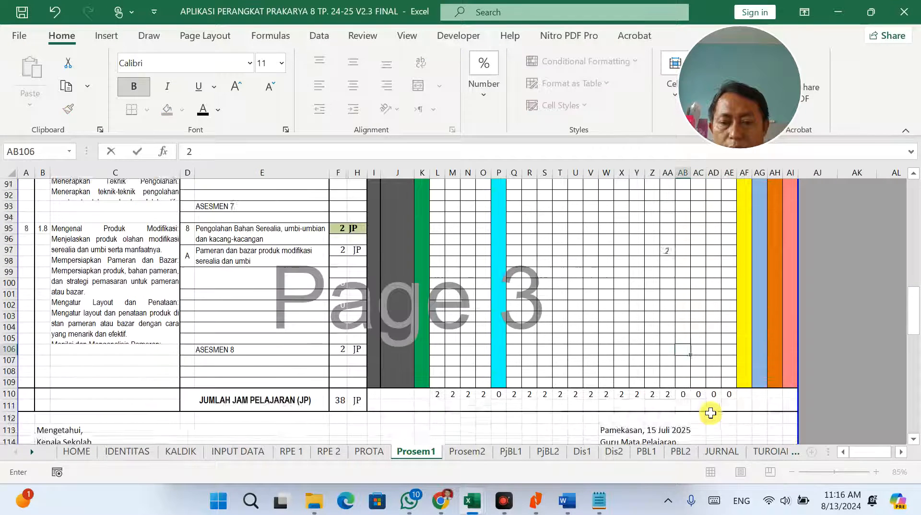
pyautogui.click(687, 285)
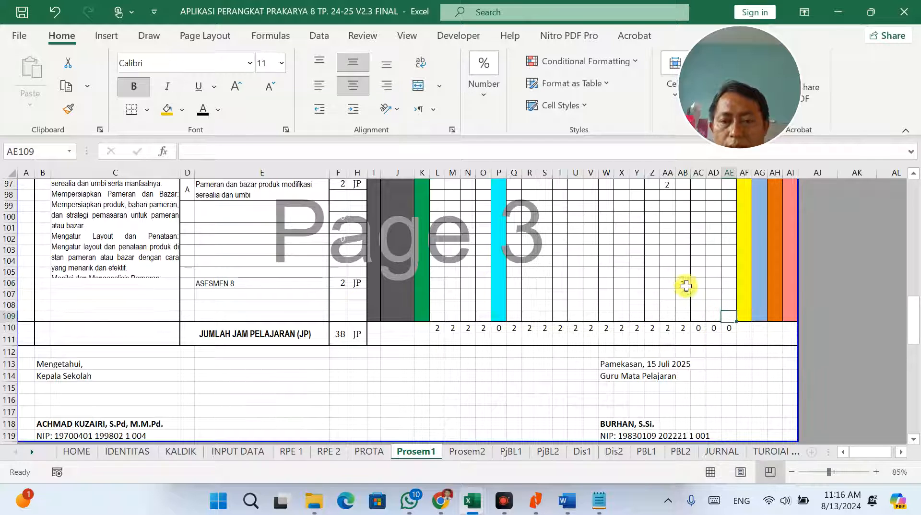
pyautogui.click(134, 87)
pyautogui.click(558, 262)
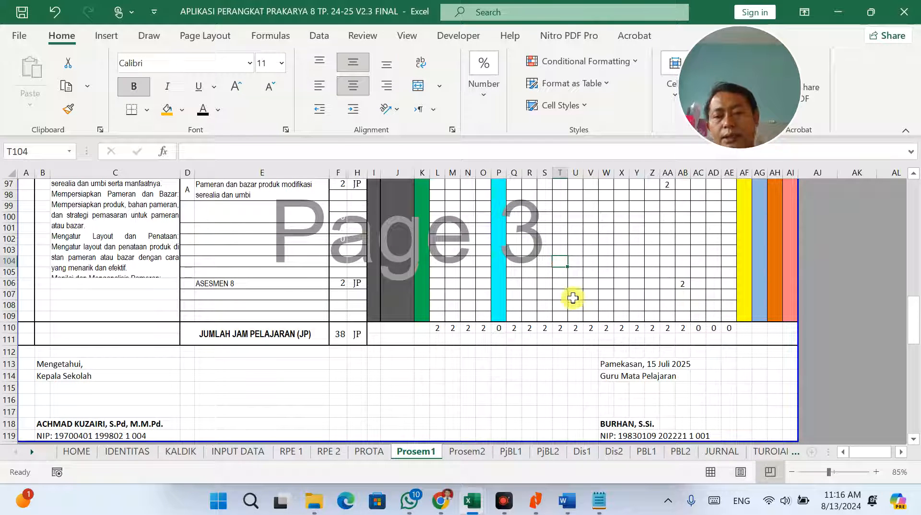
# Step: Examine the weekly totals in the JUMLAH JAM PELAJARAN row against the numbered teaching weeks and the total allocated hours
pyautogui.click(719, 331)
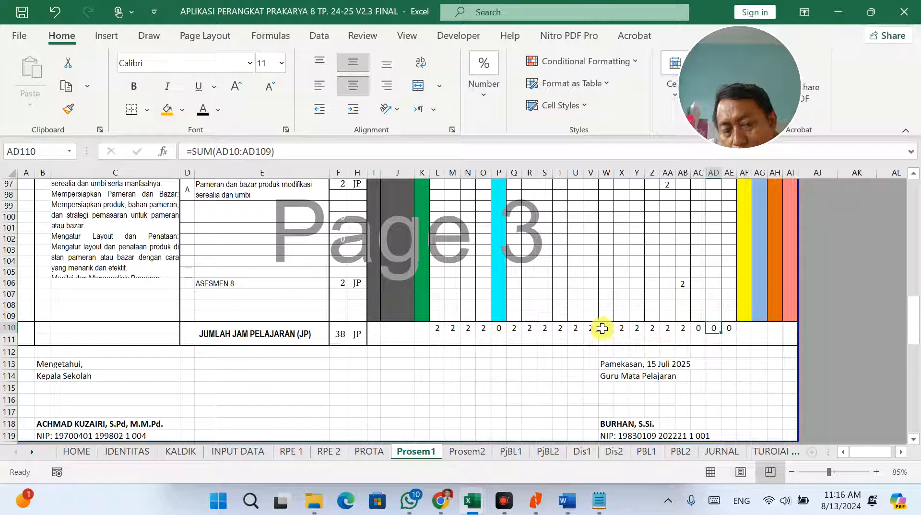
pyautogui.scroll(18, 619, 309)
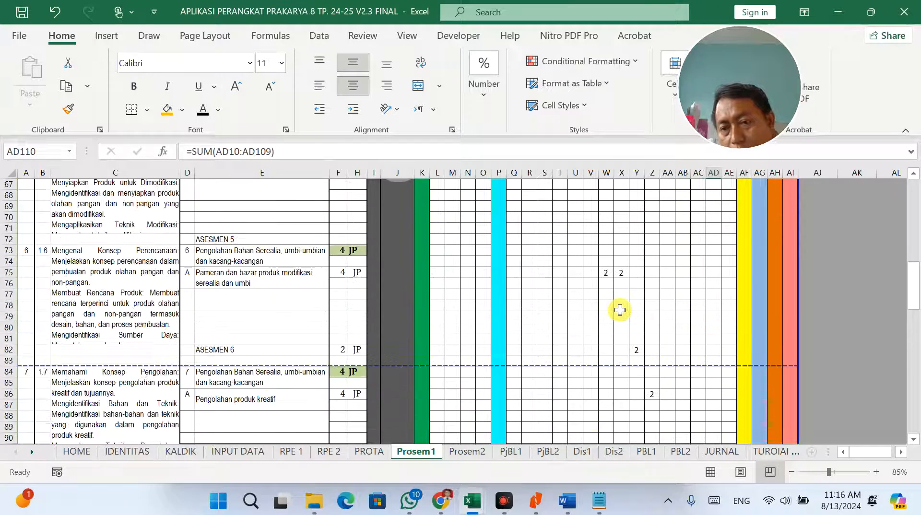
pyautogui.scroll(14, 623, 311)
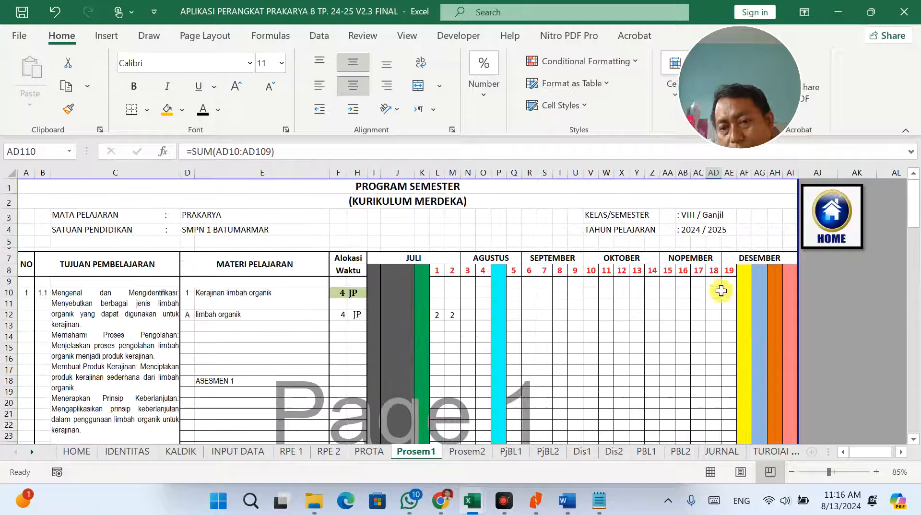
pyautogui.scroll(-3, 725, 284)
pyautogui.scroll(-20, 725, 285)
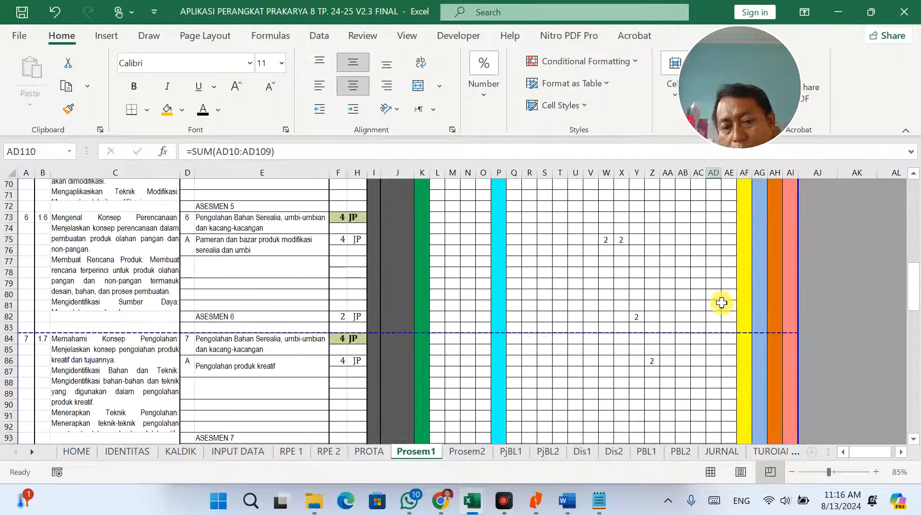
pyautogui.scroll(-1, 712, 315)
pyautogui.click(335, 302)
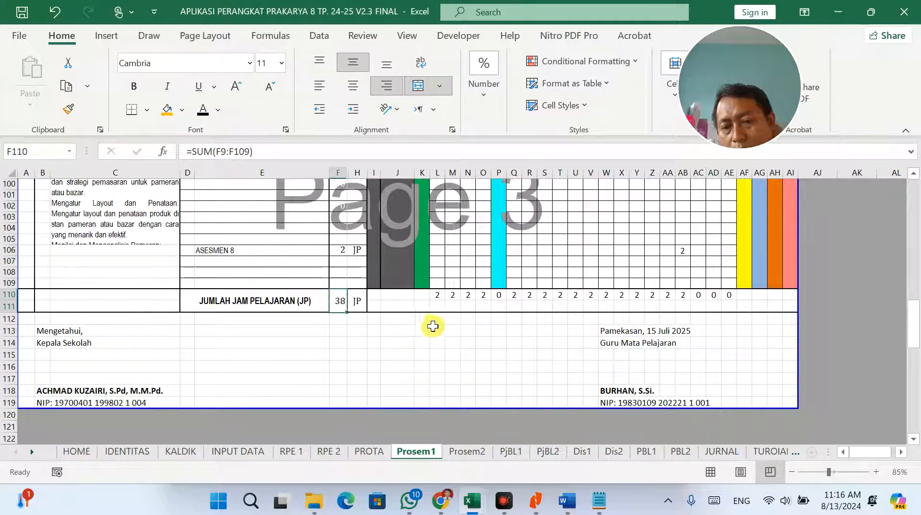
pyautogui.scroll(1, 448, 319)
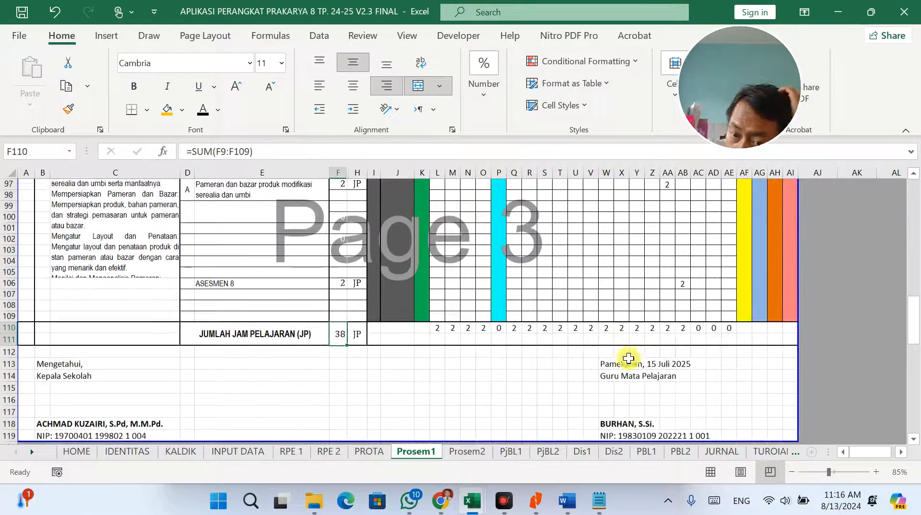
pyautogui.click(714, 332)
pyautogui.scroll(1, 667, 329)
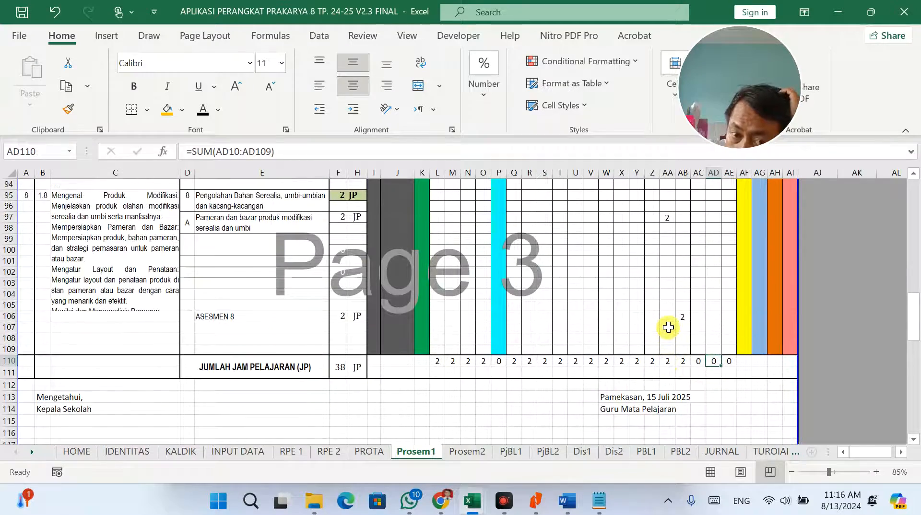
# Step: Align F30:H30 to the vertical middle in topic 1.2's sub-material A row, with the 4 right-aligned and JP centred
pyautogui.scroll(20, 668, 328)
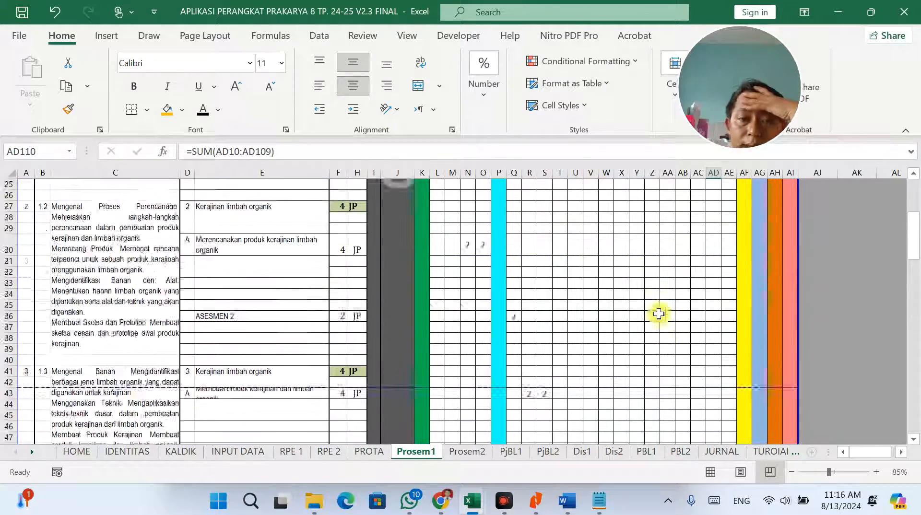
pyautogui.scroll(8, 663, 317)
pyautogui.scroll(-4, 479, 325)
pyautogui.scroll(4, 363, 359)
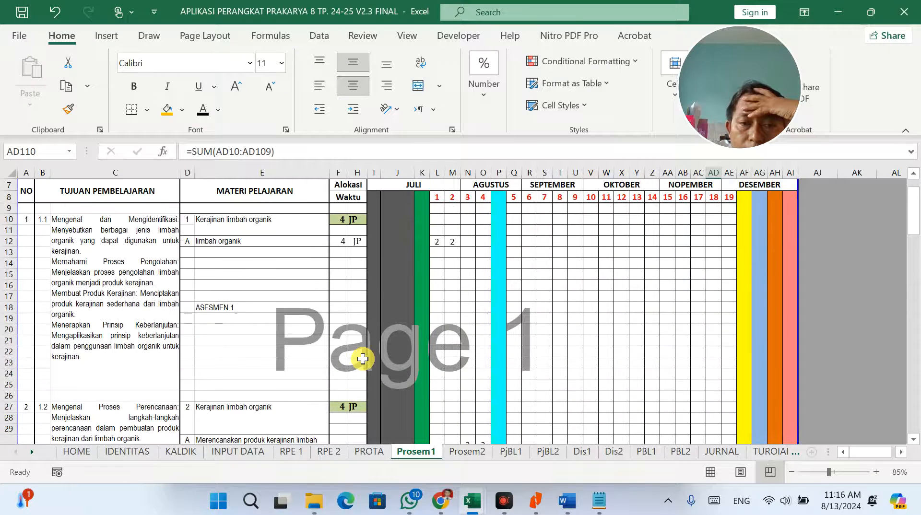
pyautogui.scroll(-6, 360, 353)
pyautogui.click(342, 317)
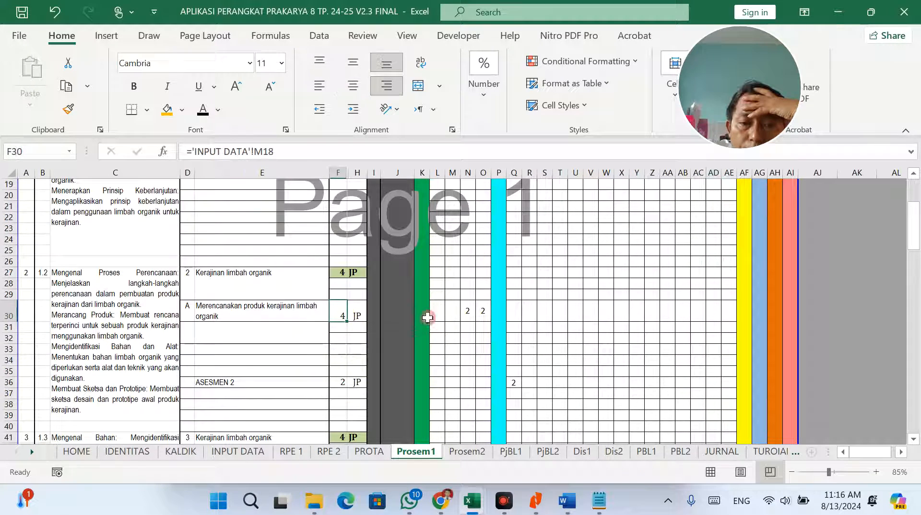
pyautogui.click(456, 318)
pyautogui.moveTo(334, 317); pyautogui.dragTo(357, 317)
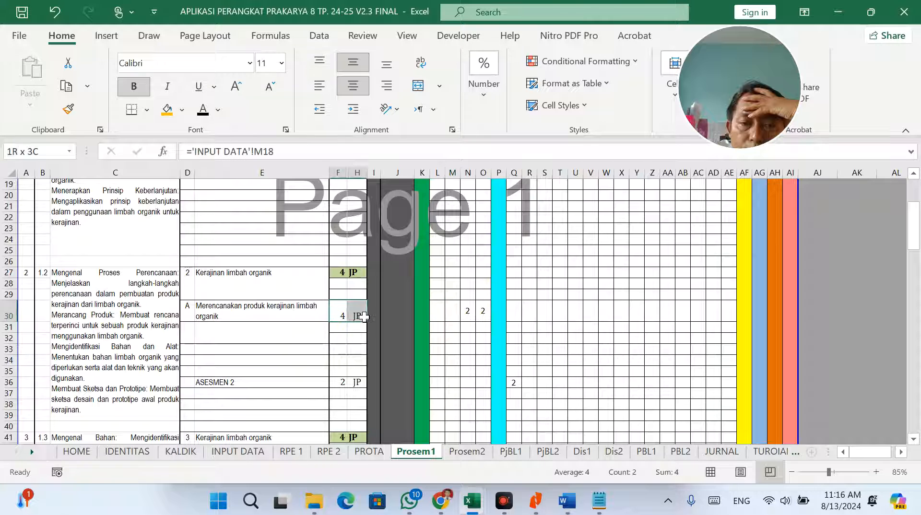
pyautogui.click(354, 86)
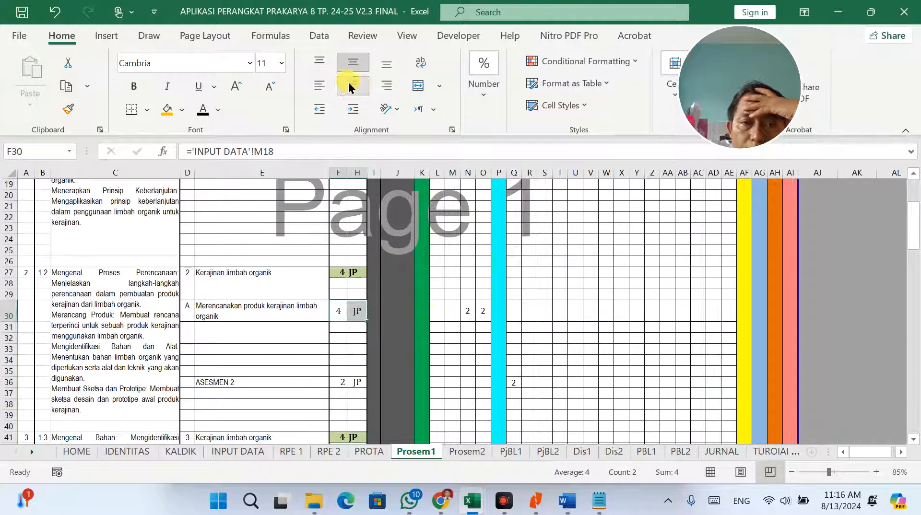
pyautogui.click(386, 86)
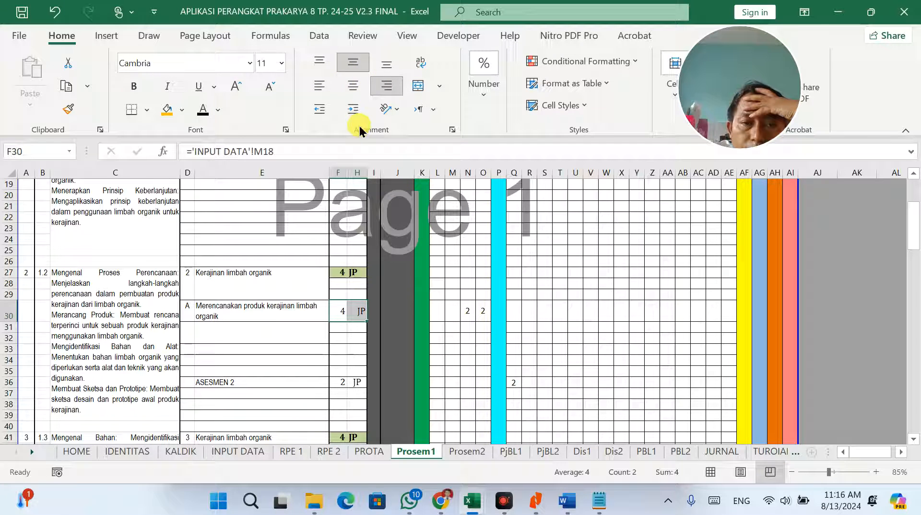
pyautogui.click(353, 86)
pyautogui.click(386, 89)
# Step: Clear the hours in T51 and enter 2 hours in T54 for topic 1.4's sub-material A
pyautogui.click(466, 310)
pyautogui.scroll(-1, 456, 322)
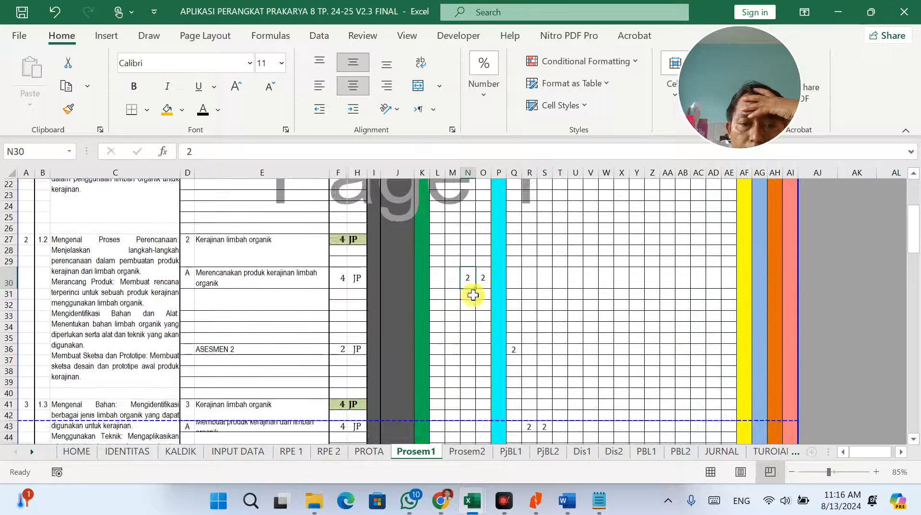
pyautogui.scroll(-3, 518, 351)
pyautogui.click(533, 317)
pyautogui.scroll(-2, 551, 331)
pyautogui.scroll(-1, 556, 331)
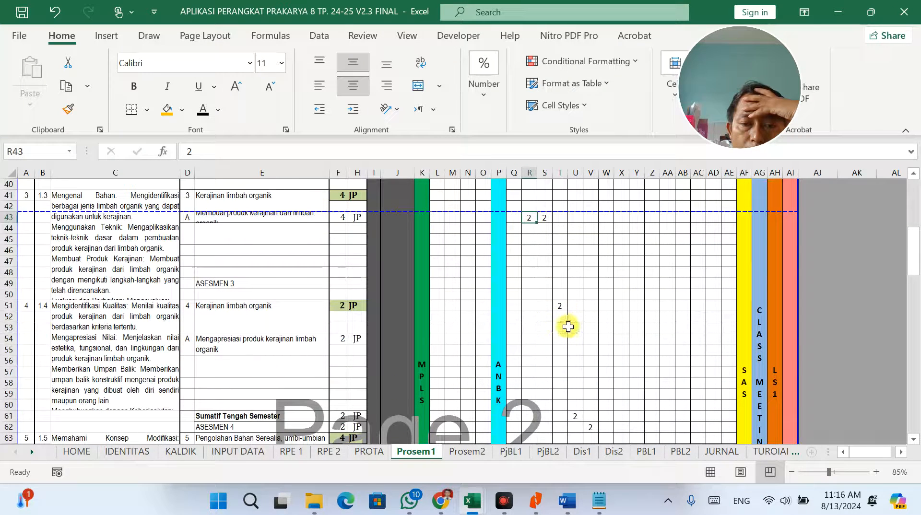
pyautogui.click(563, 305)
pyautogui.press('Delete')
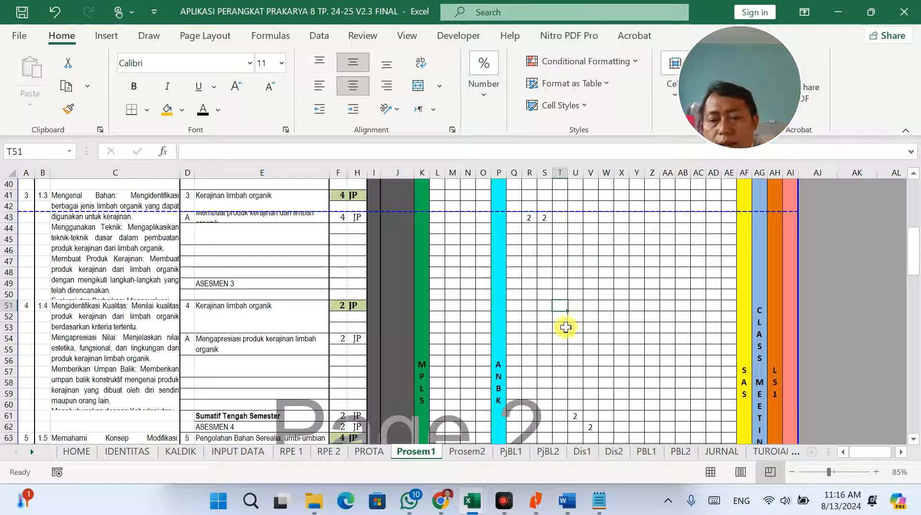
pyautogui.click(561, 340)
pyautogui.write('2')
pyautogui.click(632, 339)
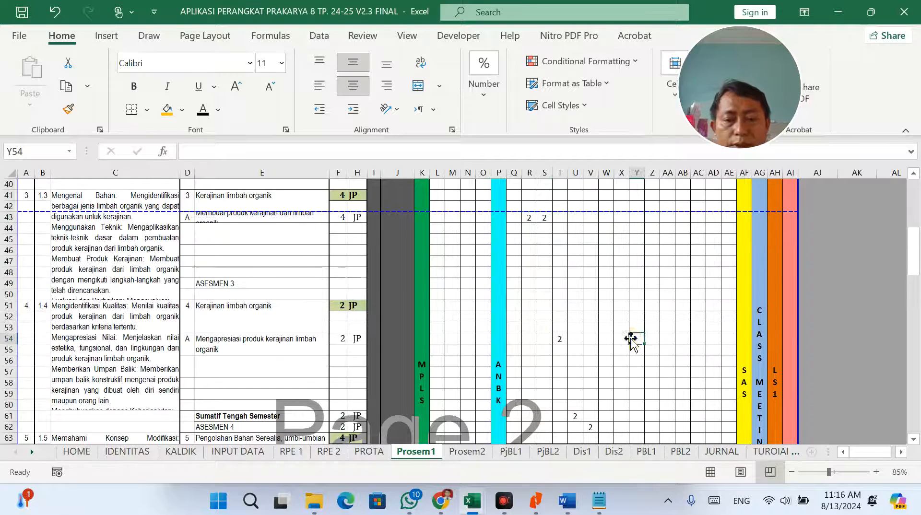
# Step: Enter 2 hours each in W65 and X65 for topic 1.5's sub-material A, following the entries for Sumatif Tengah Semester and ASESMEN 4
pyautogui.scroll(-3, 632, 339)
pyautogui.click(575, 317)
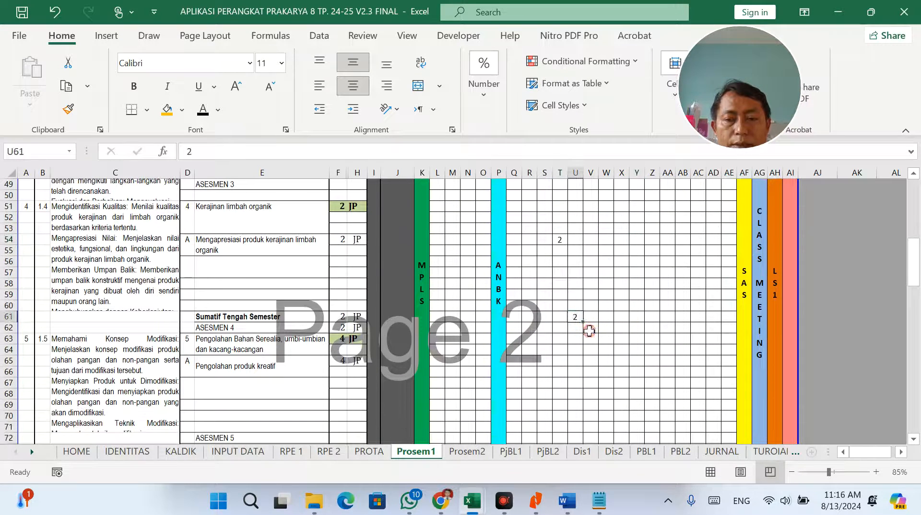
pyautogui.click(591, 332)
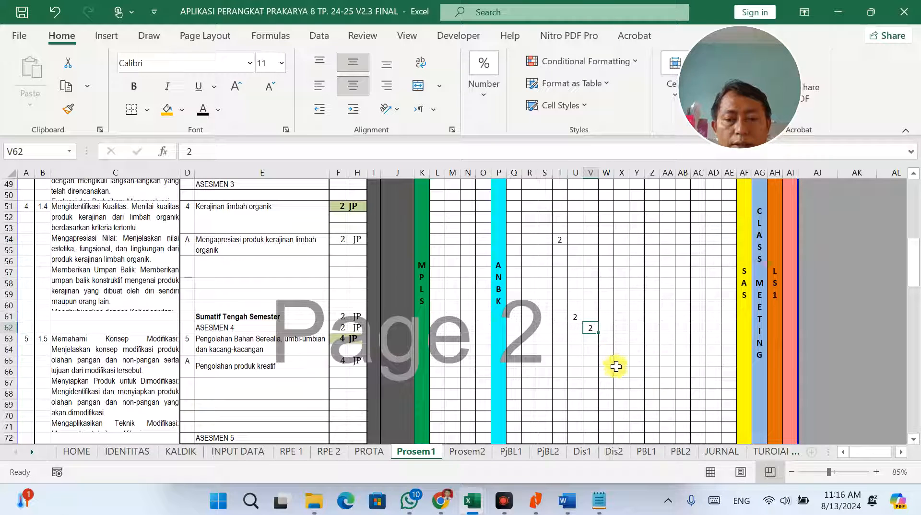
pyautogui.click(609, 360)
pyautogui.write('2')
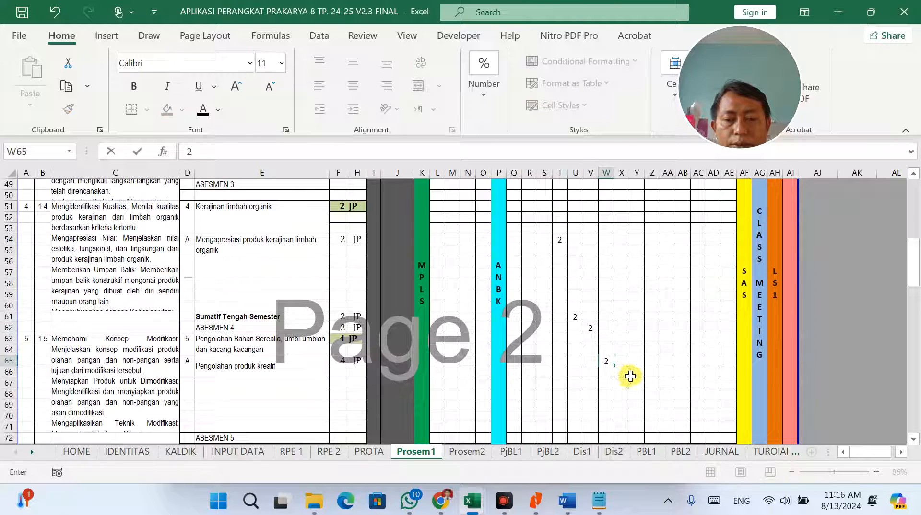
pyautogui.click(621, 376)
pyautogui.click(622, 361)
pyautogui.write('2')
pyautogui.click(362, 362)
# Step: Move the weekly hours from topic 1.6 onward two weeks ahead by copying the block at W75 to Y75 and clearing W75:X75
pyautogui.scroll(-4, 617, 350)
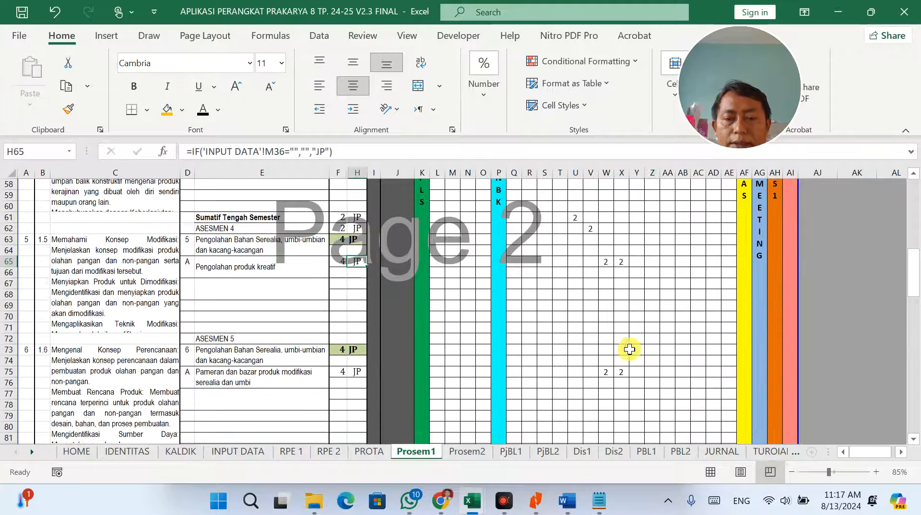
pyautogui.moveTo(603, 341); pyautogui.dragTo(701, 402)
pyautogui.hotkey('ctrl', 'c')
pyautogui.scroll(3, 673, 356)
pyautogui.scroll(3, 674, 356)
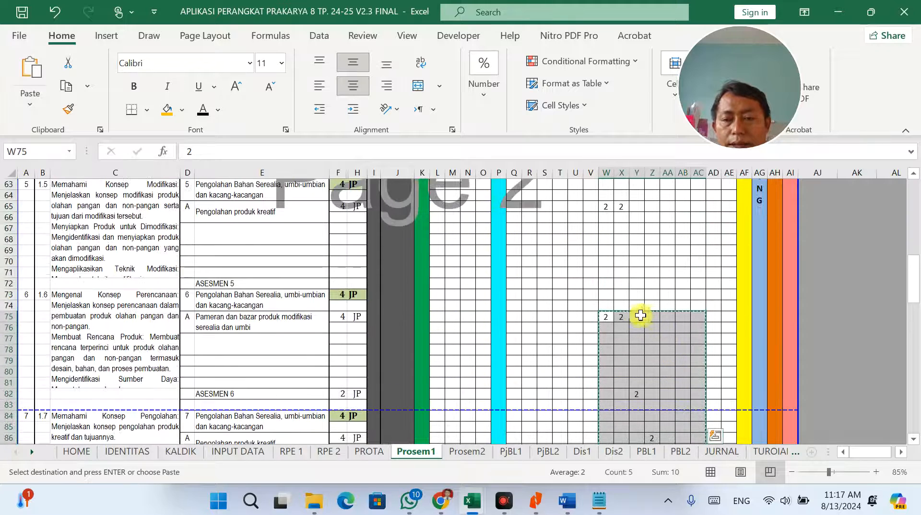
pyautogui.click(638, 317)
pyautogui.press('Return')
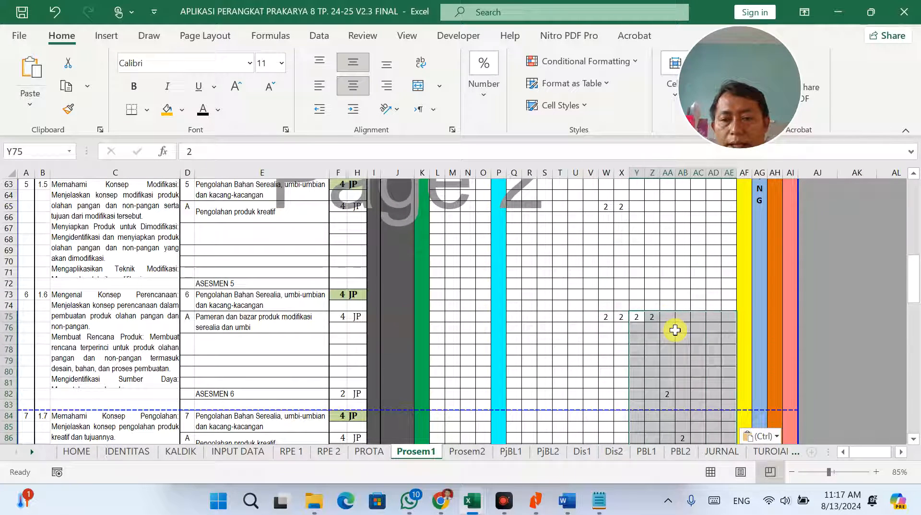
pyautogui.moveTo(609, 317); pyautogui.dragTo(621, 317)
pyautogui.press('Delete')
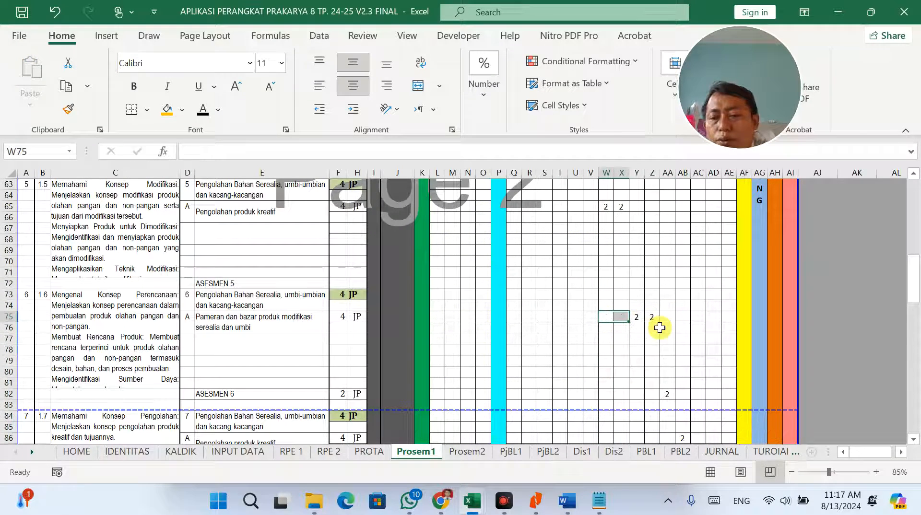
# Step: Enter 2 more hours in AC86 for topic 1.7's sub-material A
pyautogui.scroll(-3, 659, 328)
pyautogui.click(665, 302)
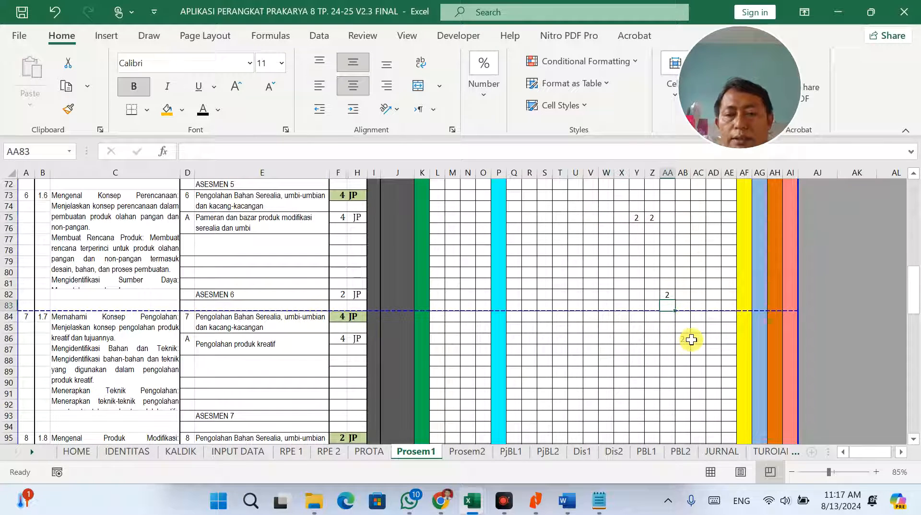
pyautogui.click(688, 340)
pyautogui.write('2')
pyautogui.click(722, 350)
# Step: Clear the weekly hours in columns AA to AE from row 97 down through the ASESMEN 8 row
pyautogui.scroll(-4, 718, 358)
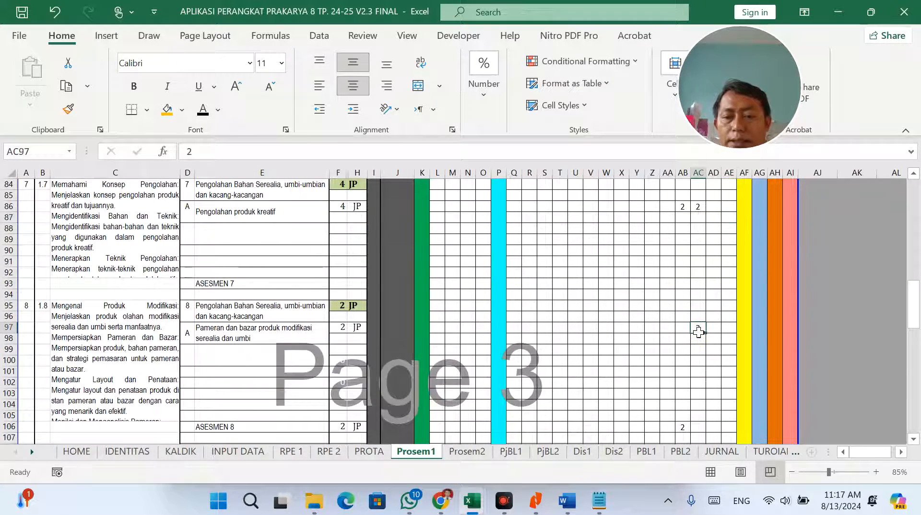
pyautogui.moveTo(677, 335); pyautogui.dragTo(729, 438)
pyautogui.press('Delete')
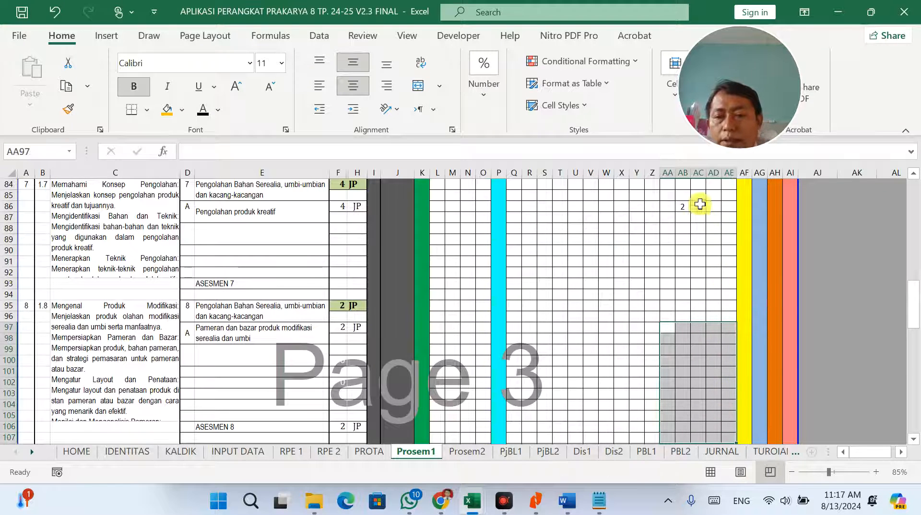
# Step: Enter 2 hours in AD97 for topic 1.8's sub-material A and 2 hours in AE106 for ASESMEN 8
pyautogui.moveTo(713, 206); pyautogui.dragTo(708, 321)
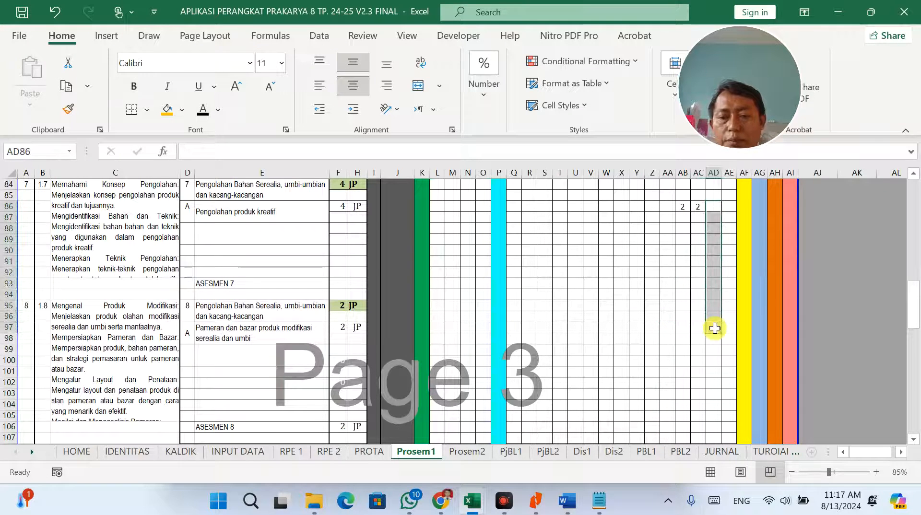
pyautogui.click(713, 328)
pyautogui.write('2')
pyautogui.click(668, 350)
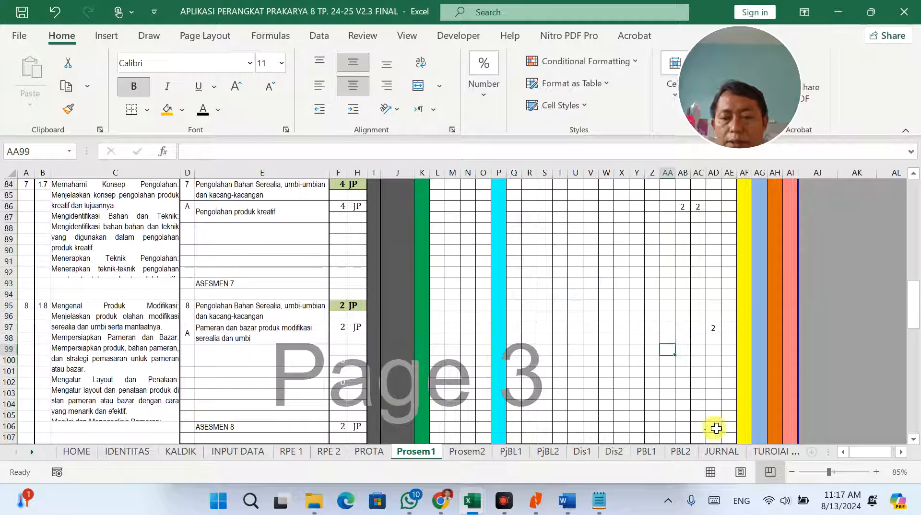
pyautogui.click(668, 411)
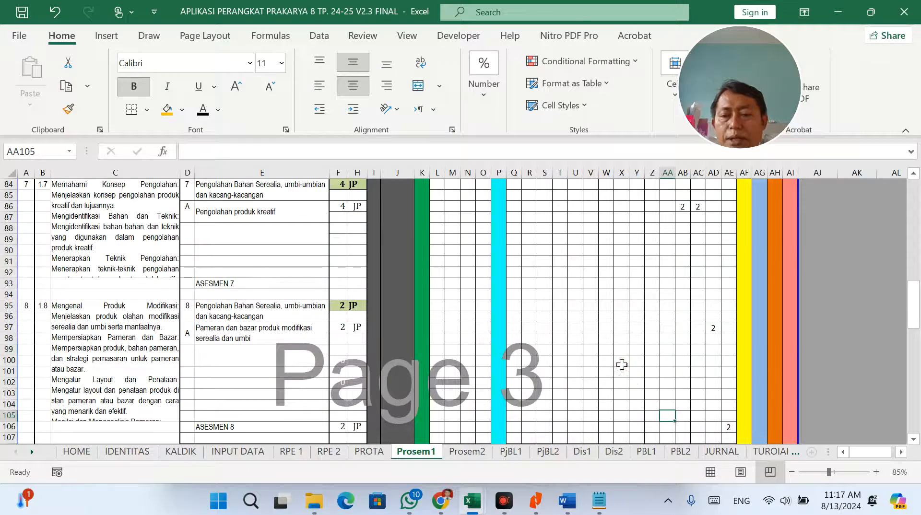
# Step: Write a 4 in cell AH3 at font size 24, and remove it again
pyautogui.scroll(20, 620, 365)
pyautogui.scroll(8, 620, 363)
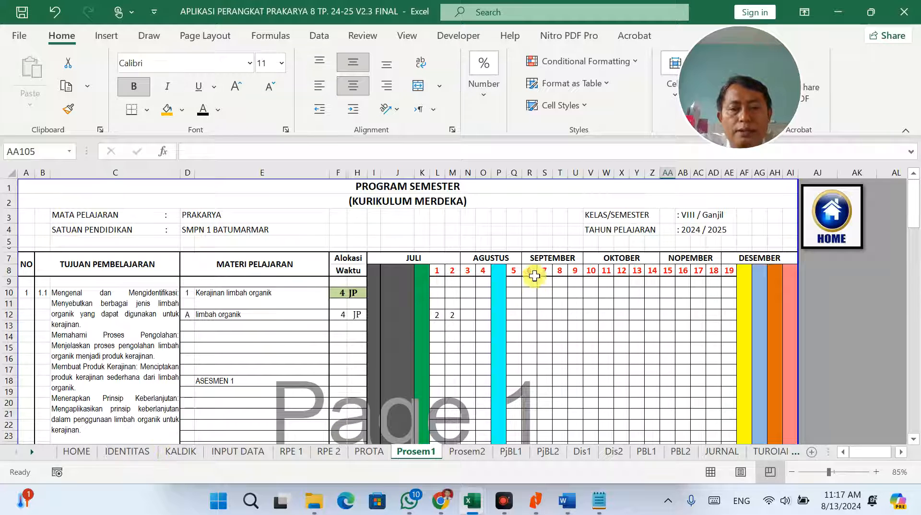
pyautogui.click(768, 217)
pyautogui.click(279, 69)
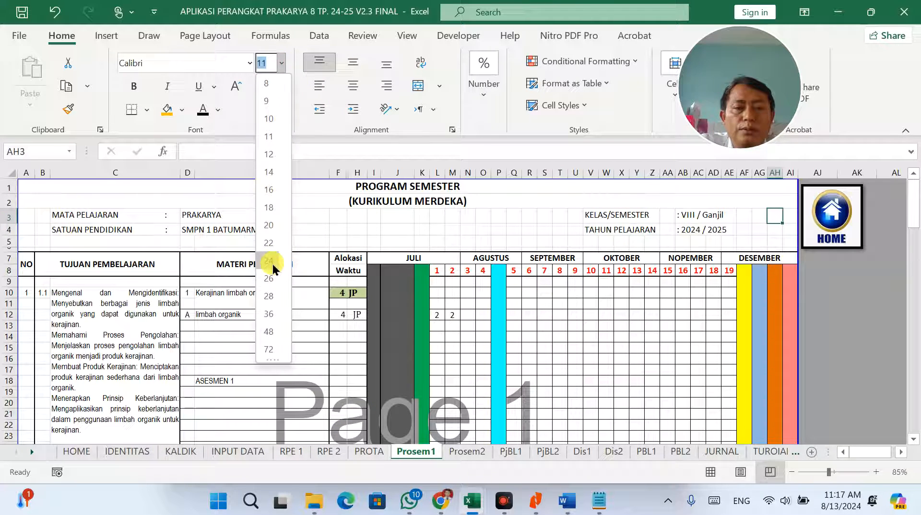
pyautogui.press('Escape')
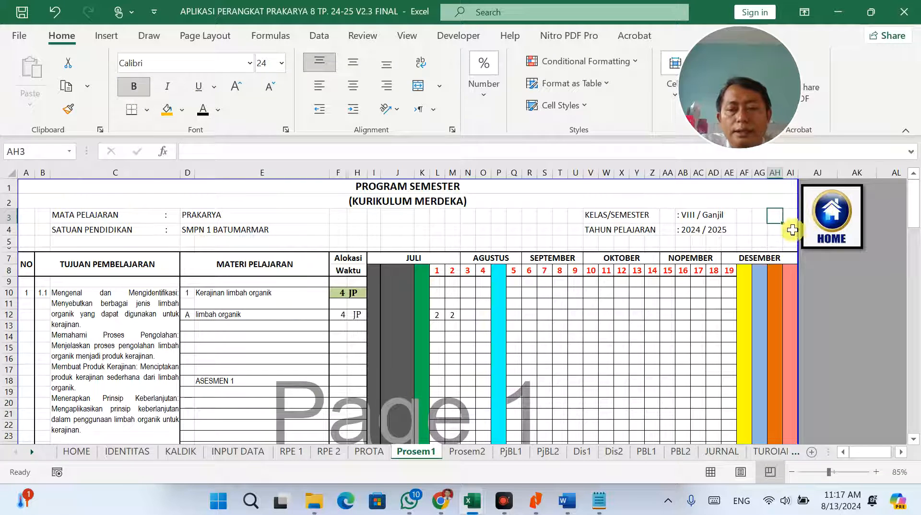
pyautogui.write('4')
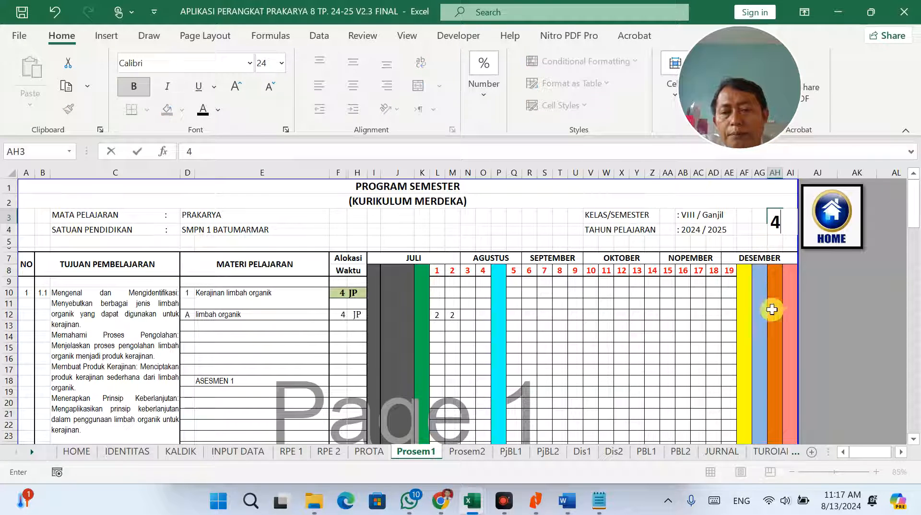
pyautogui.click(713, 324)
pyautogui.click(778, 218)
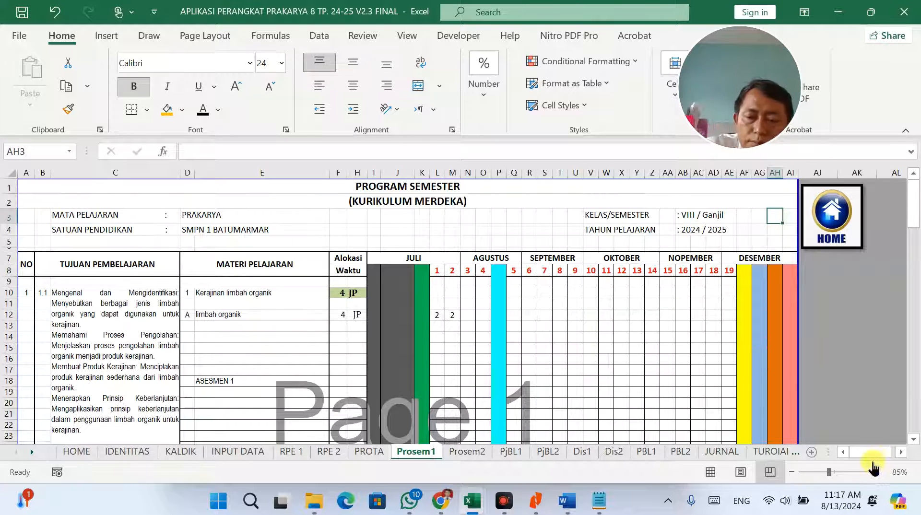
# Step: Open the Prosem2 sheet and clear the weekly hours of topics 2.1 to 2.4 in columns I to Q
pyautogui.click(467, 451)
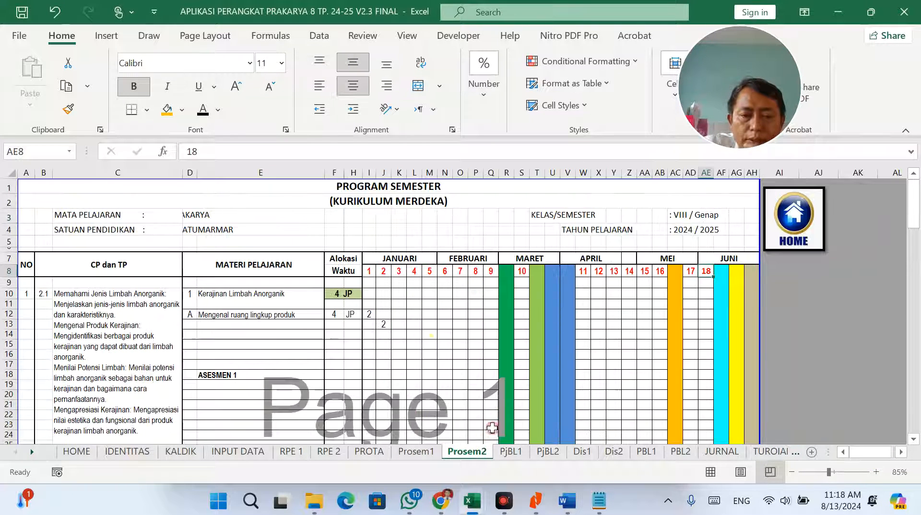
pyautogui.moveTo(369, 314); pyautogui.dragTo(499, 422)
pyautogui.scroll(-5, 475, 384)
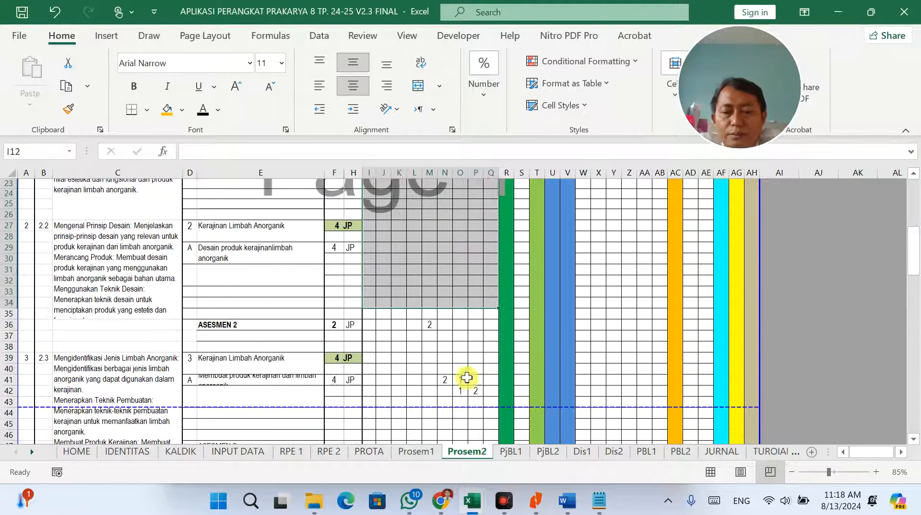
pyautogui.moveTo(416, 314); pyautogui.dragTo(477, 412)
pyautogui.scroll(-4, 492, 351)
pyautogui.moveTo(491, 372); pyautogui.dragTo(491, 416)
pyautogui.scroll(-4, 568, 419)
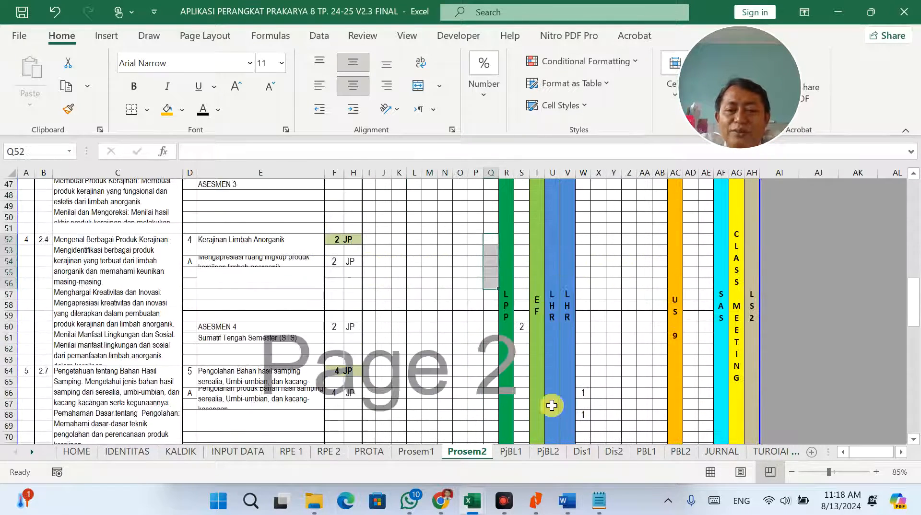
# Step: Clear ASESMEN 4's hours in S60 and the weekly hours in columns W to AB from row 66 down
pyautogui.click(527, 329)
pyautogui.moveTo(585, 372); pyautogui.dragTo(656, 420)
pyautogui.scroll(-3, 656, 420)
pyautogui.scroll(-15, 656, 420)
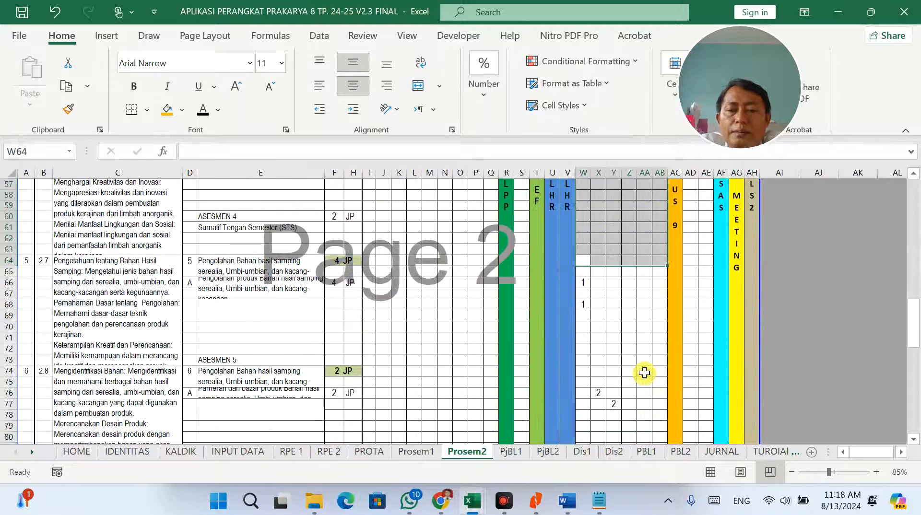
pyautogui.moveTo(586, 186); pyautogui.dragTo(666, 430)
pyautogui.press('Delete')
pyautogui.scroll(-9, 690, 399)
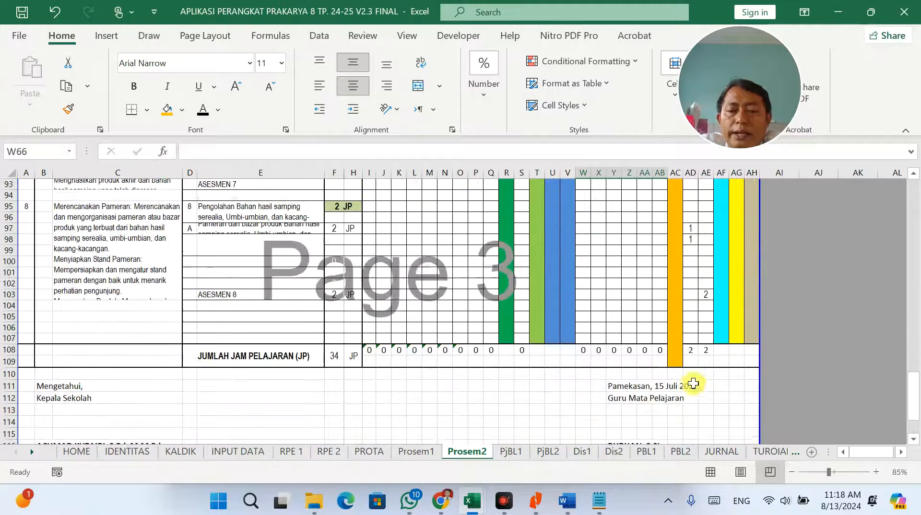
# Step: Clear the weekly hours of topic 8's sub-material A and ASESMEN 8 in columns AD and AE
pyautogui.moveTo(692, 225); pyautogui.dragTo(711, 310)
pyautogui.scroll(6, 518, 315)
pyautogui.scroll(18, 519, 315)
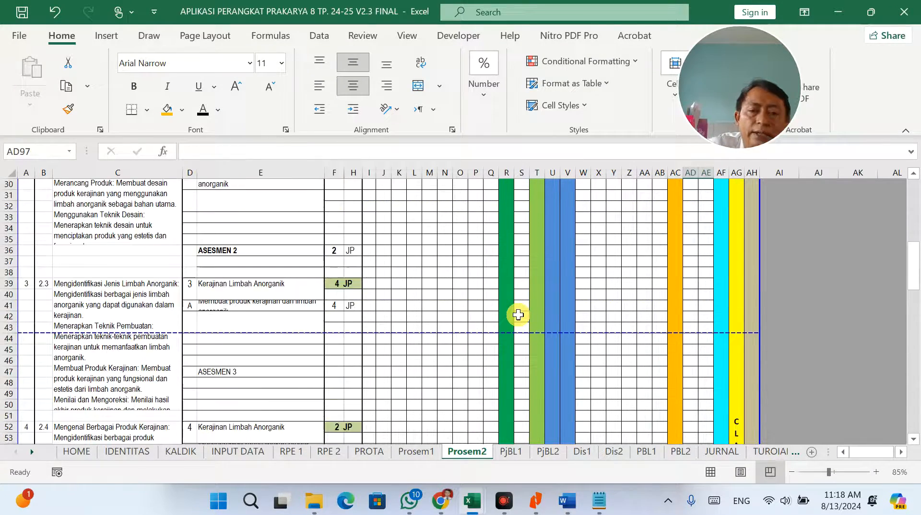
# Step: Look through the teaching module sheets and open PjBL1
pyautogui.click(653, 452)
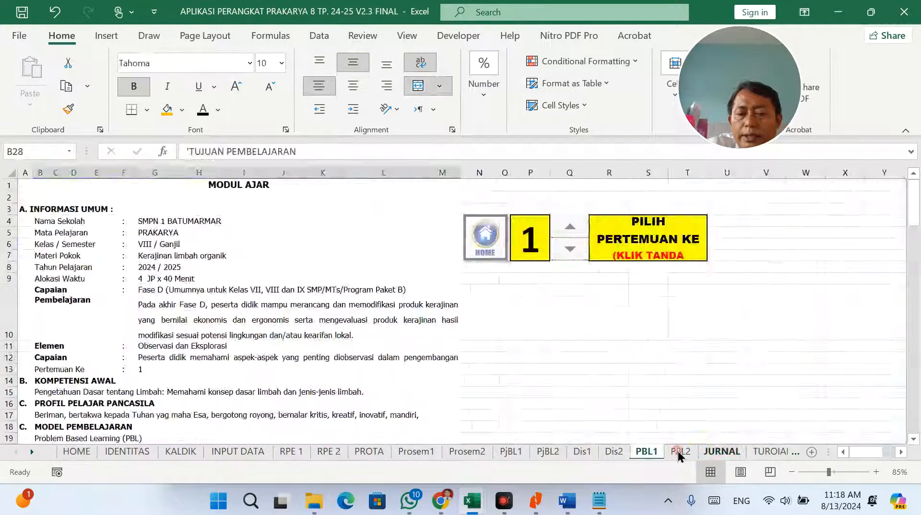
pyautogui.click(720, 456)
pyautogui.click(678, 455)
pyautogui.click(640, 454)
pyautogui.click(606, 453)
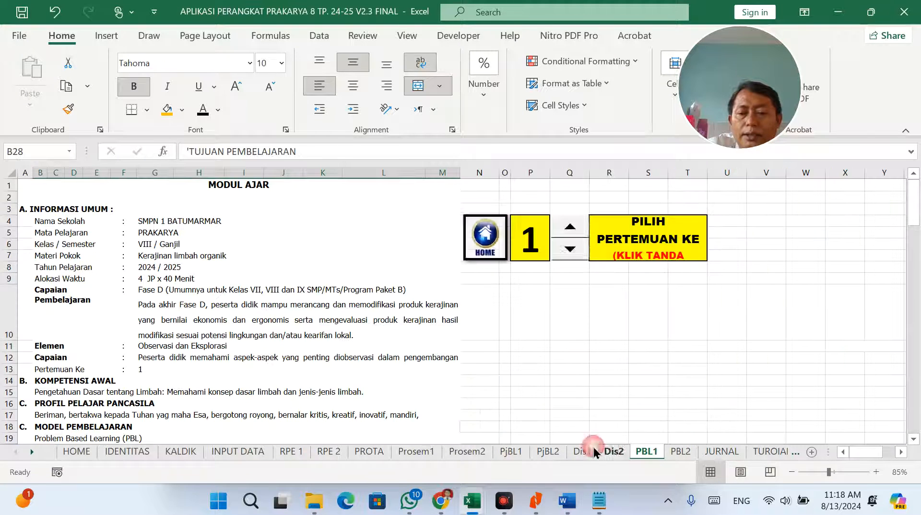
pyautogui.click(575, 453)
pyautogui.click(554, 452)
pyautogui.click(510, 453)
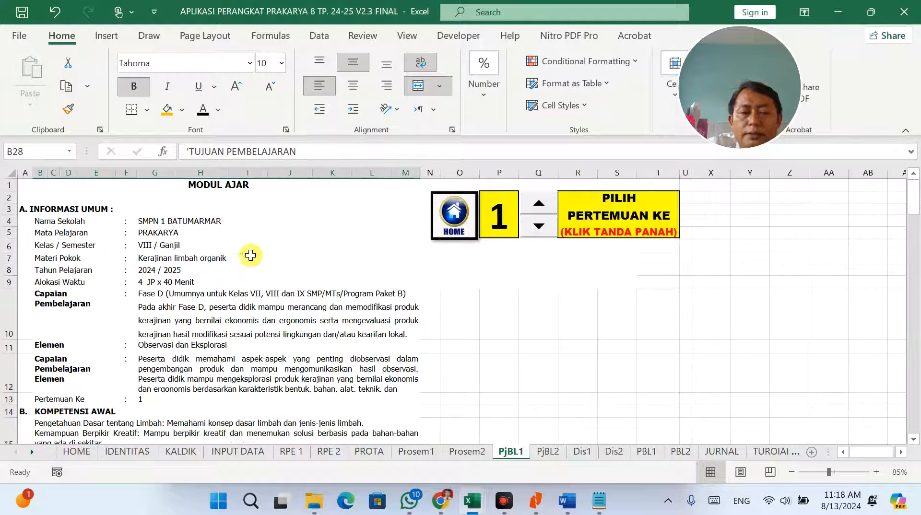
# Step: Increase row 12's height on the PjBL1 sheet so the full Capaian Pembelajaran Elemen text fits
pyautogui.click(336, 326)
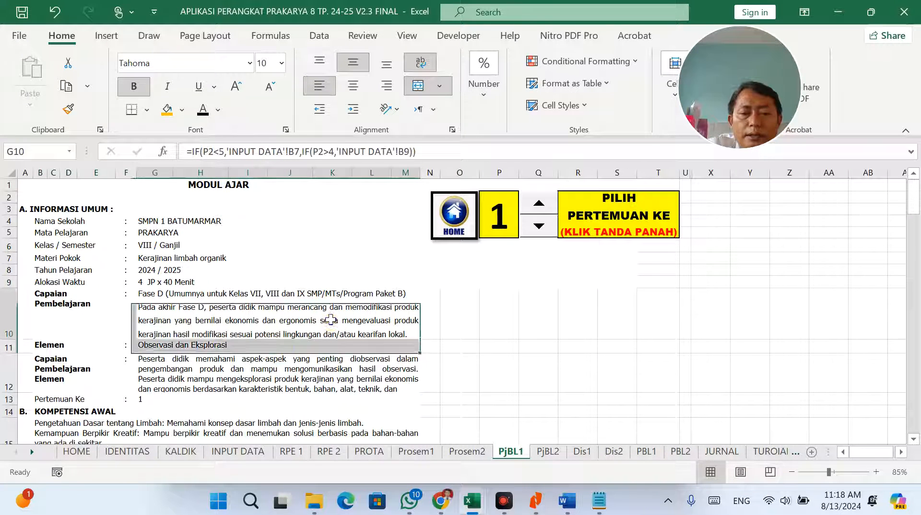
pyautogui.keyDown('ctrl'); pyautogui.click(326, 373); pyautogui.keyUp('ctrl')
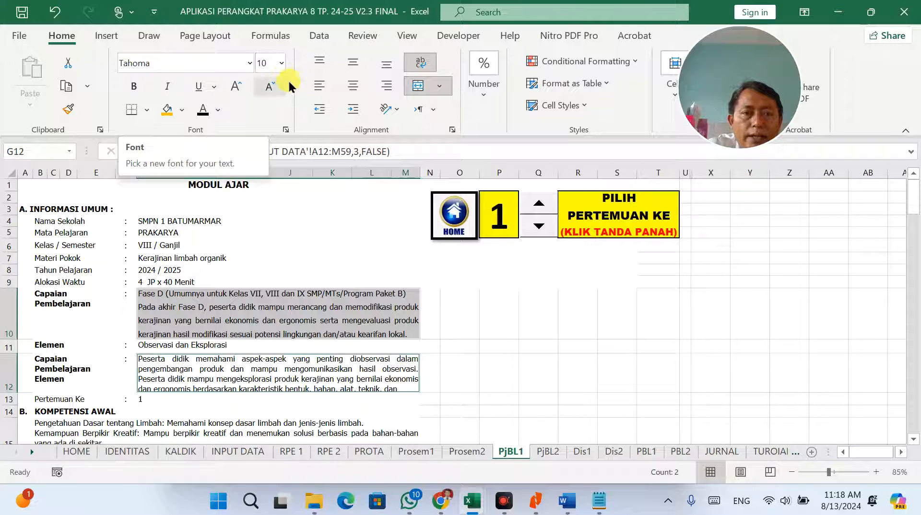
pyautogui.rightClick(328, 316)
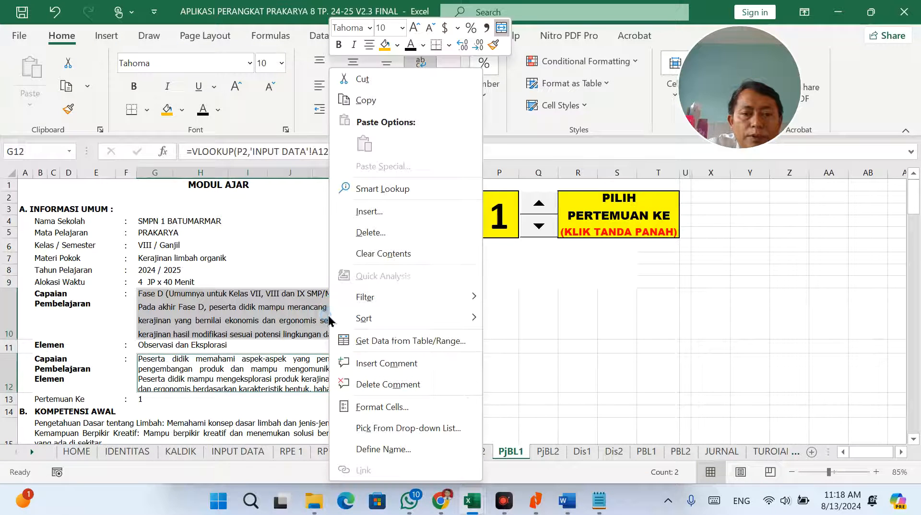
pyautogui.click(255, 313)
pyautogui.click(235, 378)
pyautogui.moveTo(20, 392); pyautogui.dragTo(12, 414)
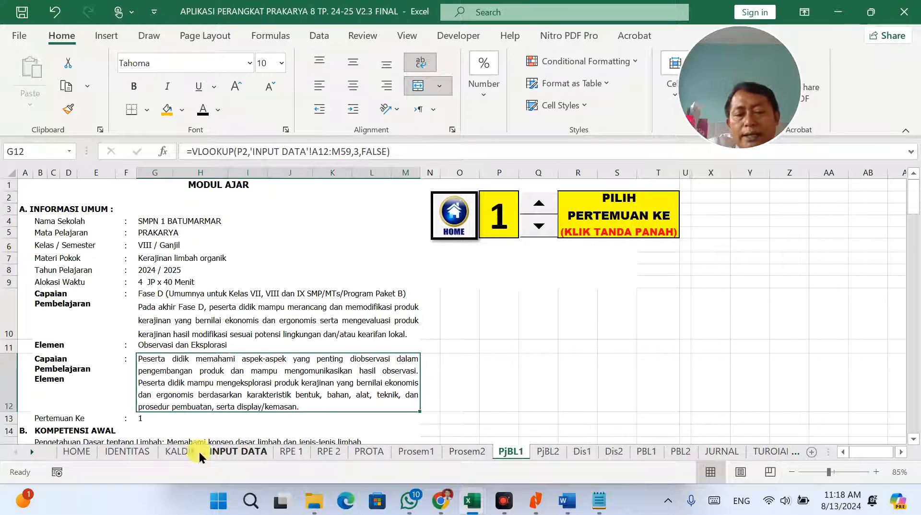
# Step: Check the INPUT DATA sheet and examine Prosem2's effective weeks and time allocations for topics 2.1 to 2.3
pyautogui.click(227, 454)
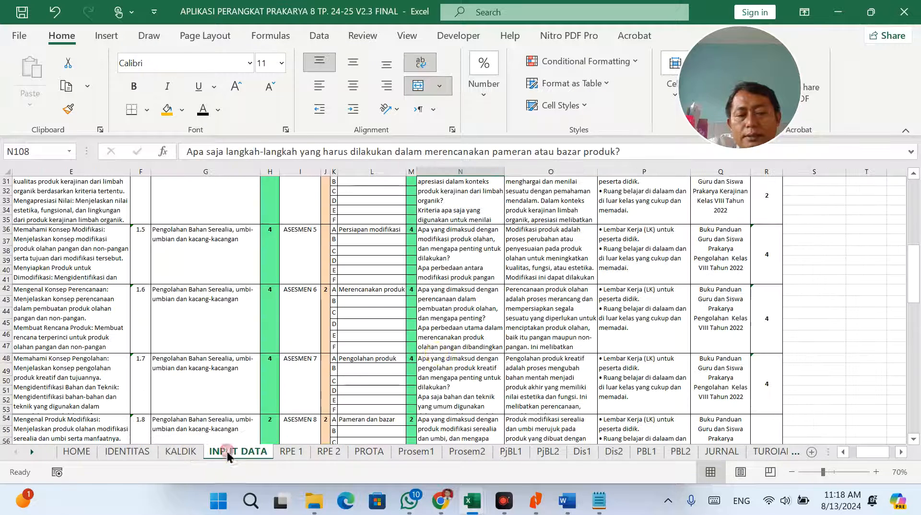
pyautogui.click(461, 451)
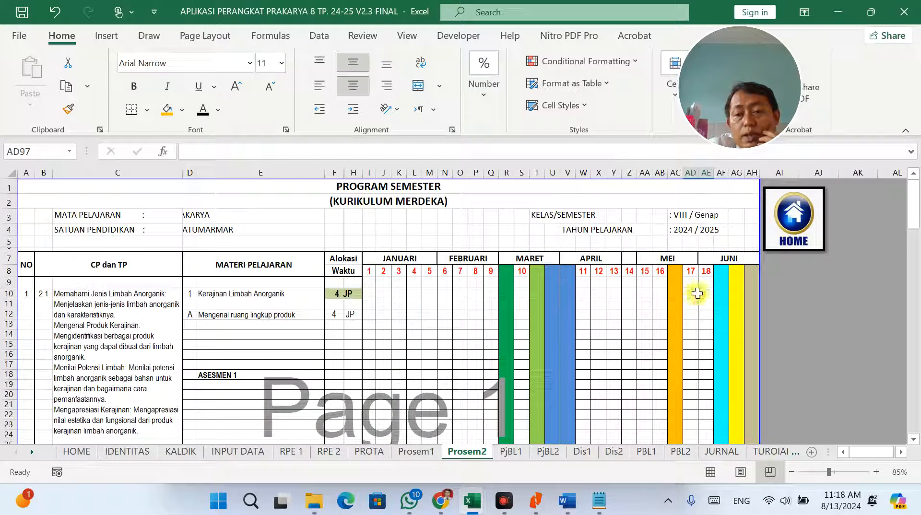
pyautogui.click(700, 281)
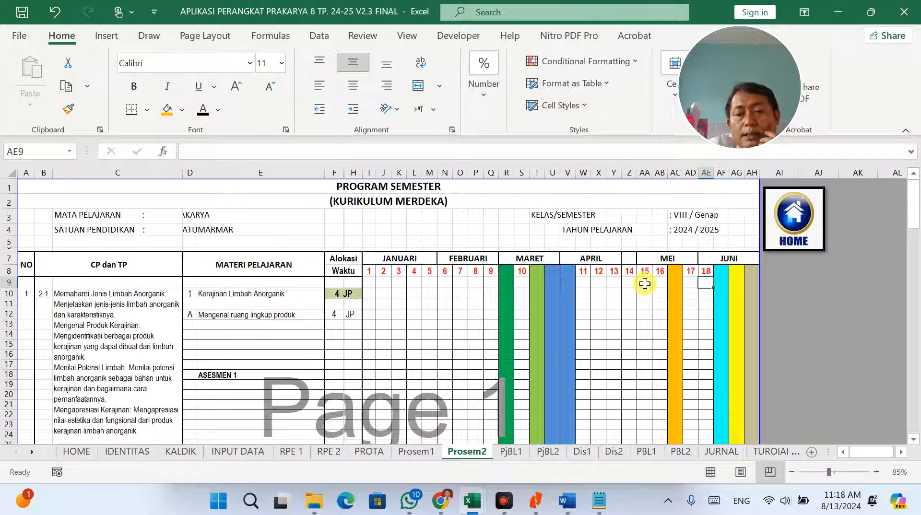
pyautogui.click(645, 284)
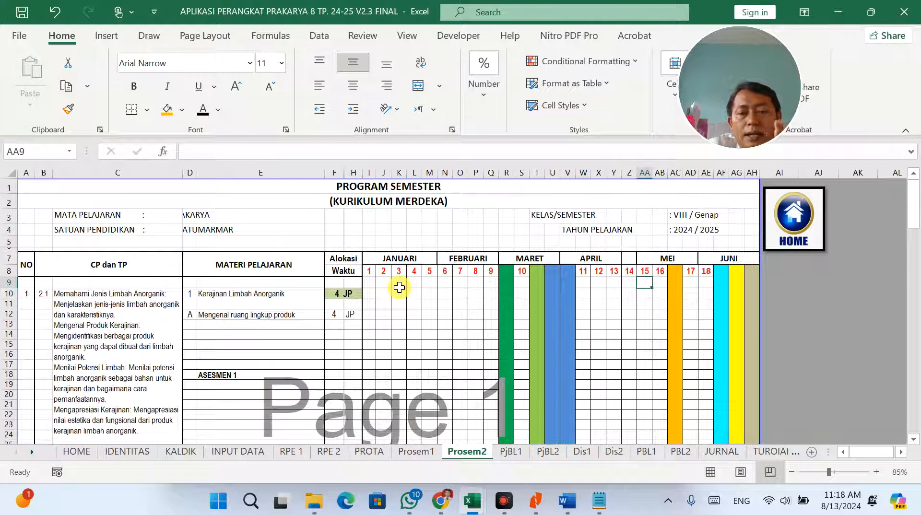
pyautogui.click(334, 313)
pyautogui.scroll(-3, 372, 306)
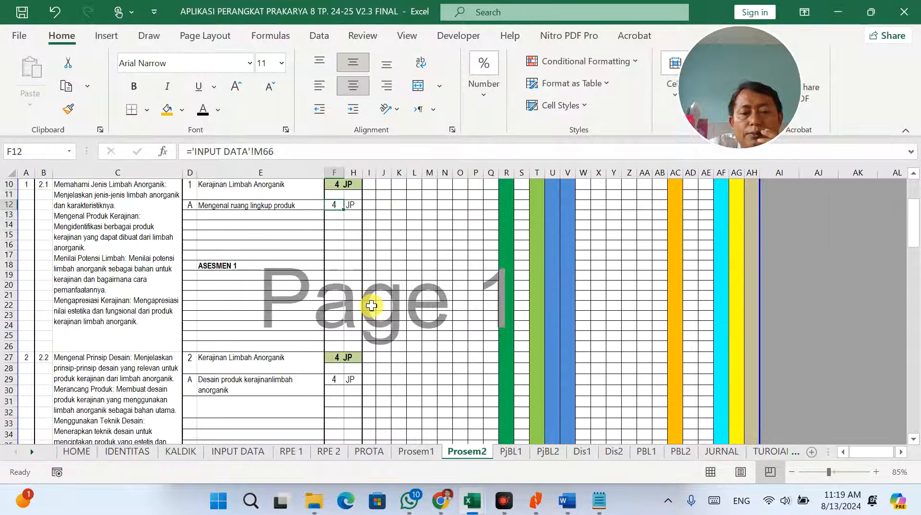
pyautogui.scroll(-3, 346, 345)
pyautogui.scroll(-1, 348, 343)
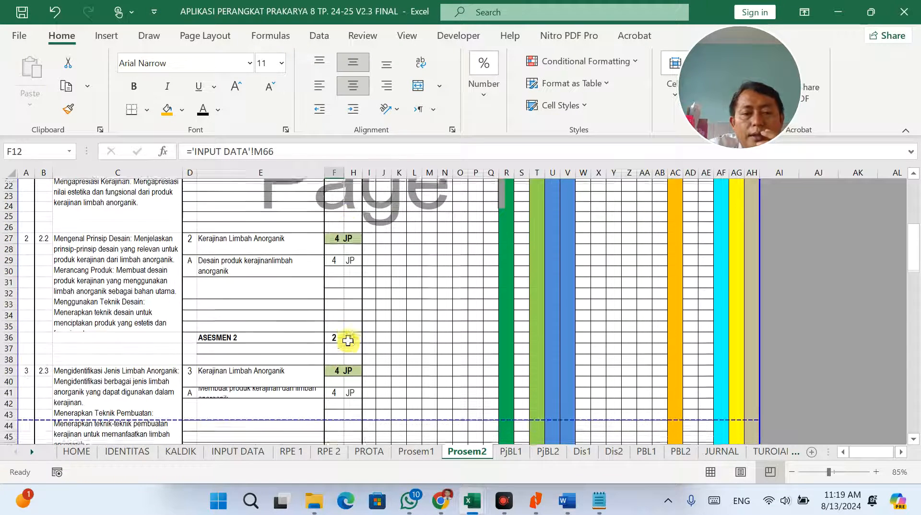
pyautogui.click(342, 368)
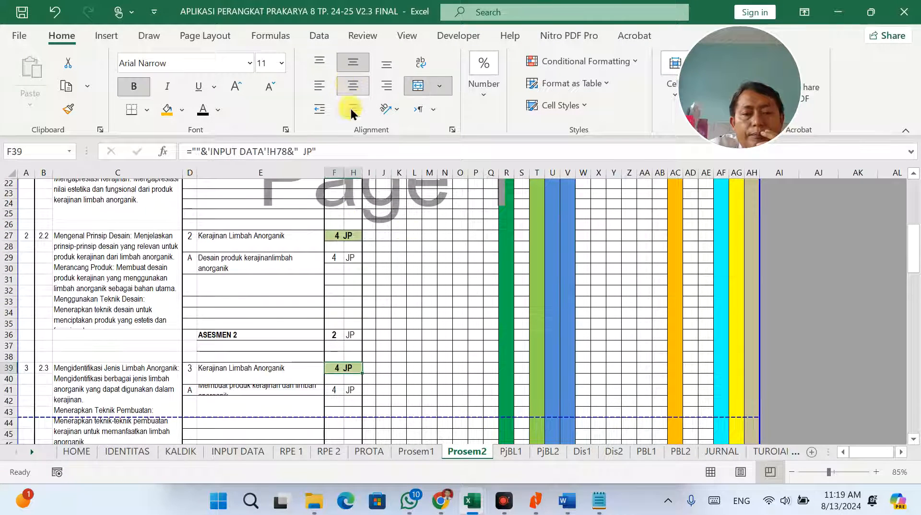
pyautogui.click(443, 328)
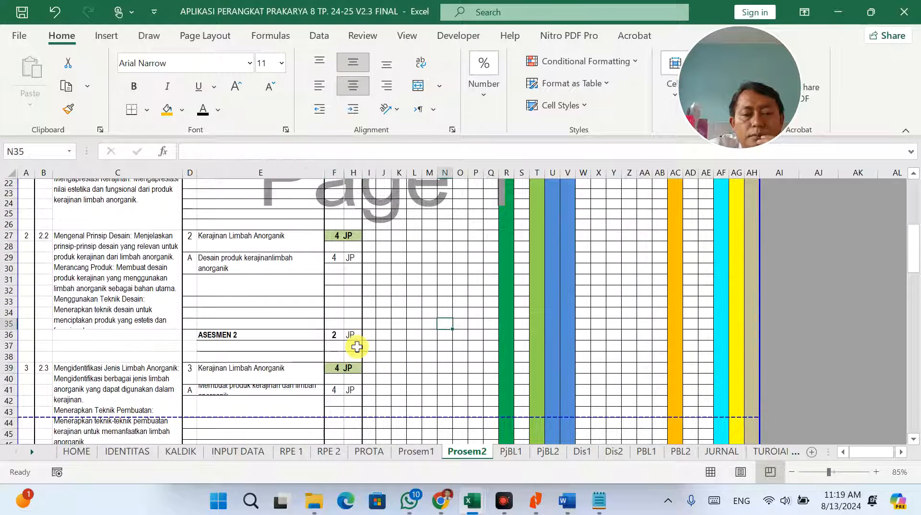
pyautogui.scroll(4, 339, 283)
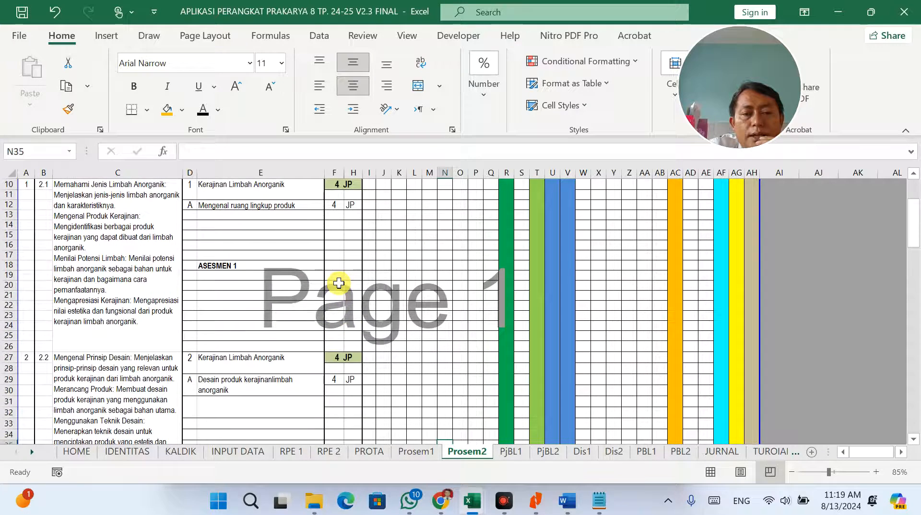
pyautogui.scroll(-2, 342, 287)
pyautogui.scroll(1, 343, 287)
pyautogui.scroll(5, 345, 287)
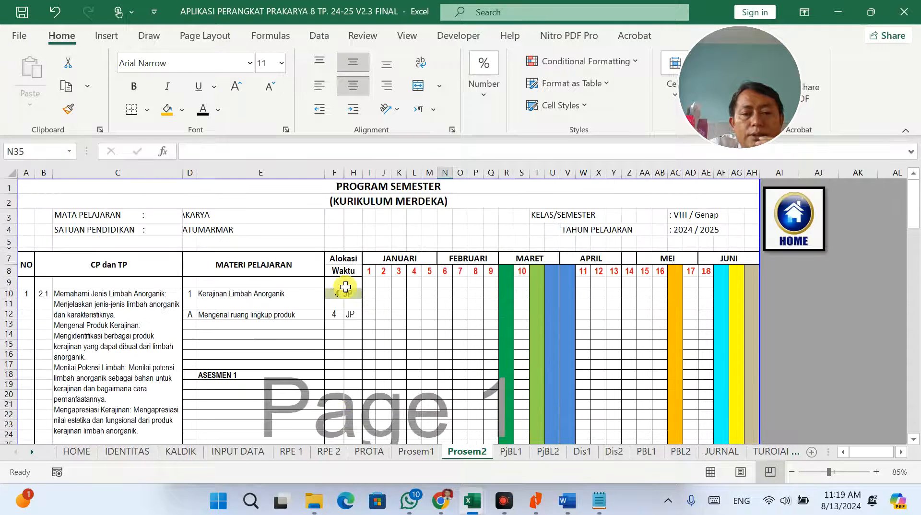
# Step: Try right-aligning the Alokasi Waktu values in column F
pyautogui.click(334, 174)
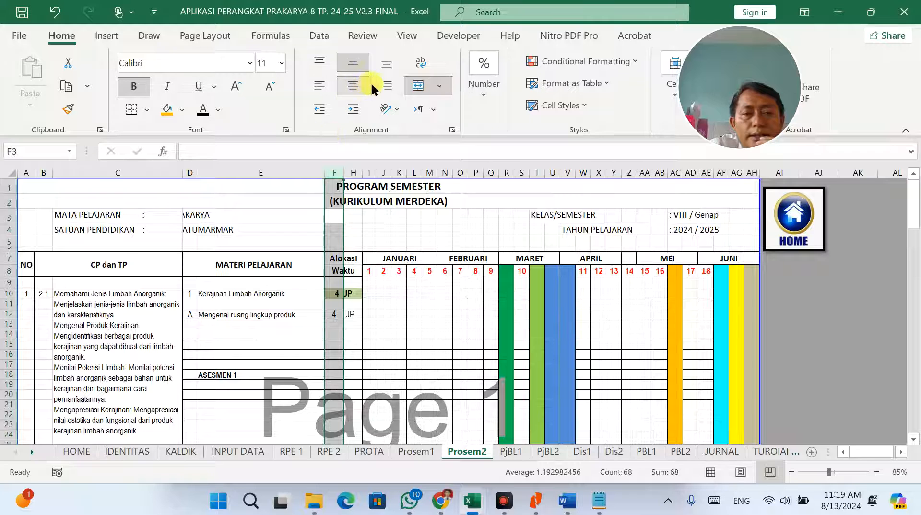
pyautogui.click(386, 86)
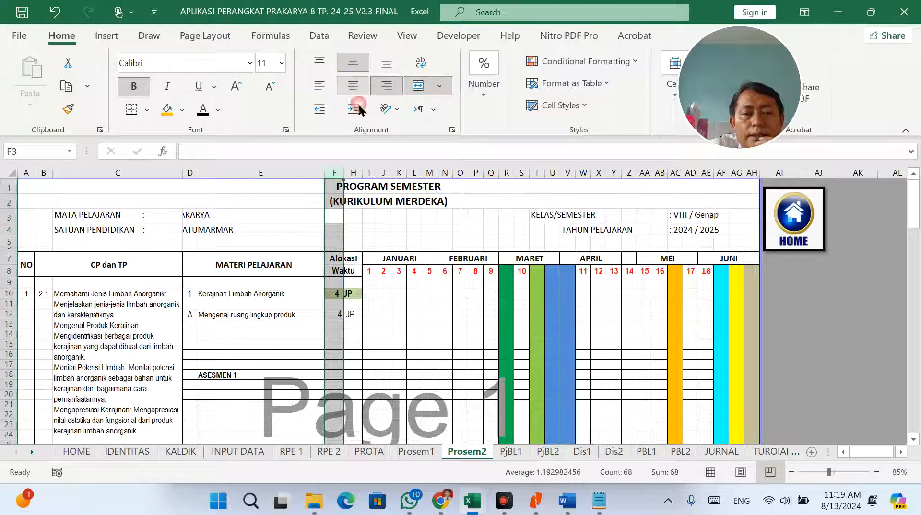
pyautogui.click(382, 313)
# Step: Enter 2 lesson hours each in weeks 1 and 2 for topic 2.1's sub-material A (I12 and J12)
pyautogui.scroll(-2, 375, 303)
pyautogui.doubleClick(372, 240)
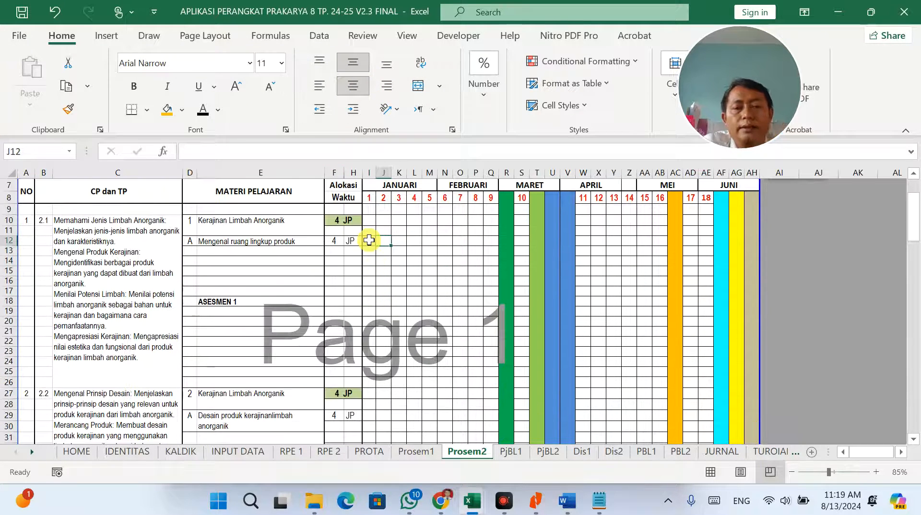
pyautogui.write('2')
pyautogui.click(384, 241)
pyautogui.write('2')
# Step: Enter 2 hours each in weeks 3 and 4 for topic 2.2's sub-material A, and 2 for ASESMEN 2 in week 5
pyautogui.click(399, 417)
pyautogui.write('2')
pyautogui.click(415, 417)
pyautogui.write('2')
pyautogui.scroll(-3, 467, 405)
pyautogui.scroll(-1, 466, 405)
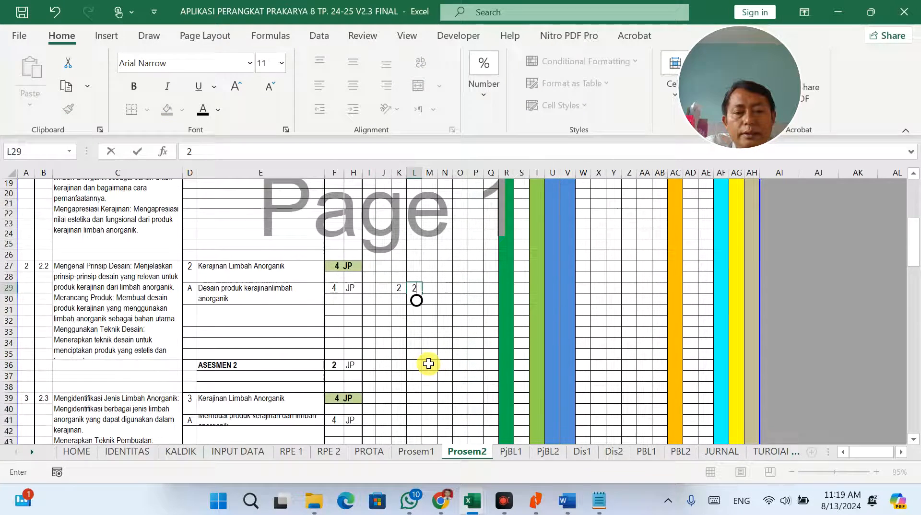
pyautogui.click(429, 364)
pyautogui.write('2')
pyautogui.click(459, 365)
# Step: Enter 2 hours each in weeks 6 and 7 for topic 2.3's sub-material A, and 2 in week 8 for topic 2.4's
pyautogui.scroll(-3, 460, 366)
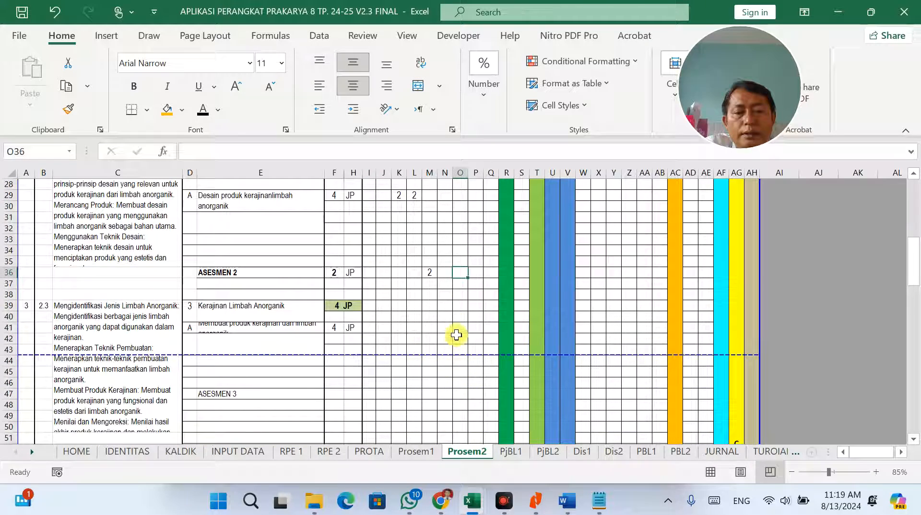
pyautogui.click(446, 329)
pyautogui.write('2')
pyautogui.click(460, 329)
pyautogui.write('2')
pyautogui.scroll(-2, 491, 344)
pyautogui.scroll(-1, 491, 345)
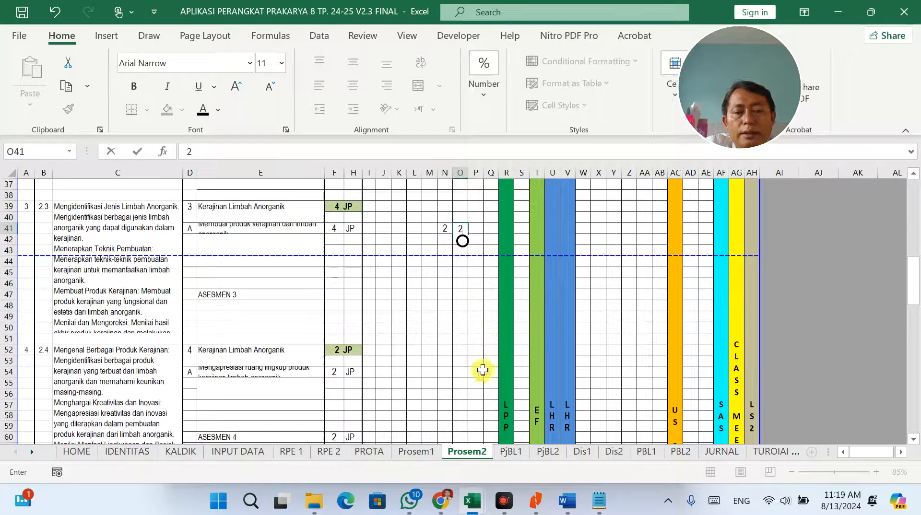
pyautogui.click(479, 374)
pyautogui.write('2')
# Step: Enlarge row 54 to a height of about 24.5 so topic 2.4's sub-material text shows in full
pyautogui.scroll(-1, 354, 378)
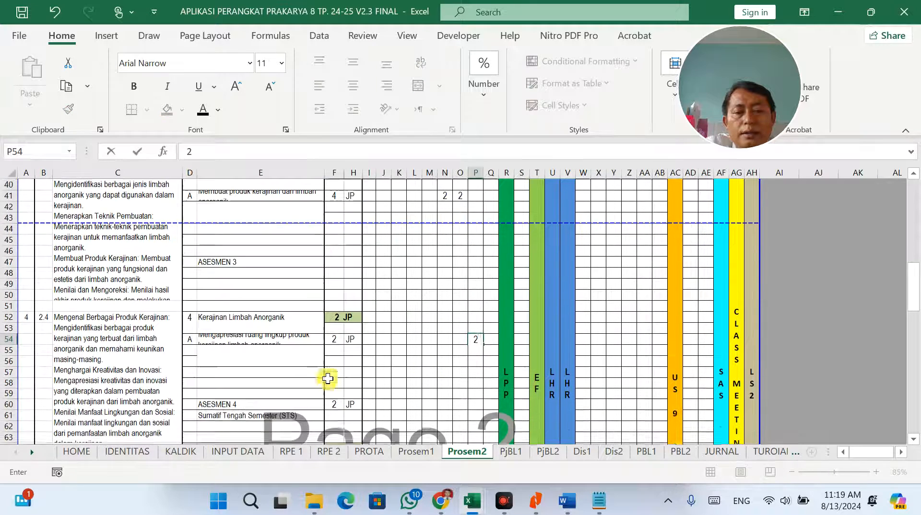
pyautogui.click(7, 345)
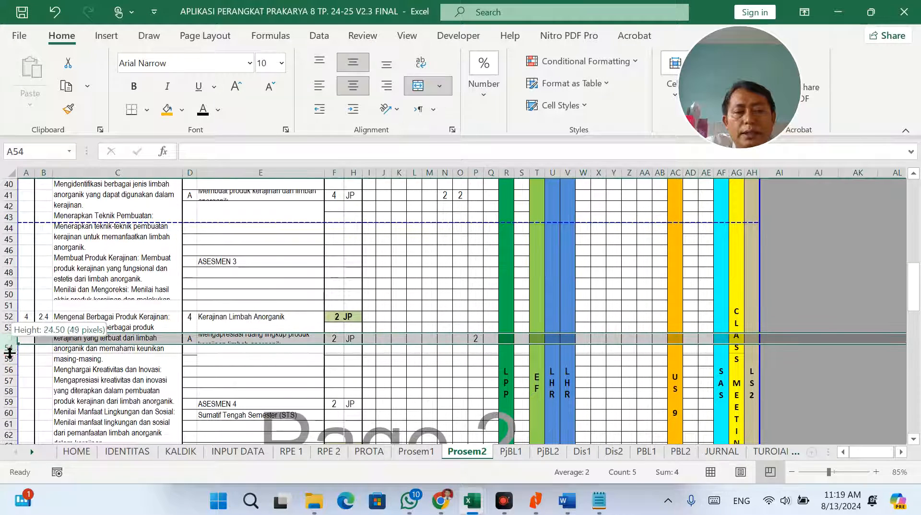
pyautogui.moveTo(9, 344); pyautogui.dragTo(9, 353)
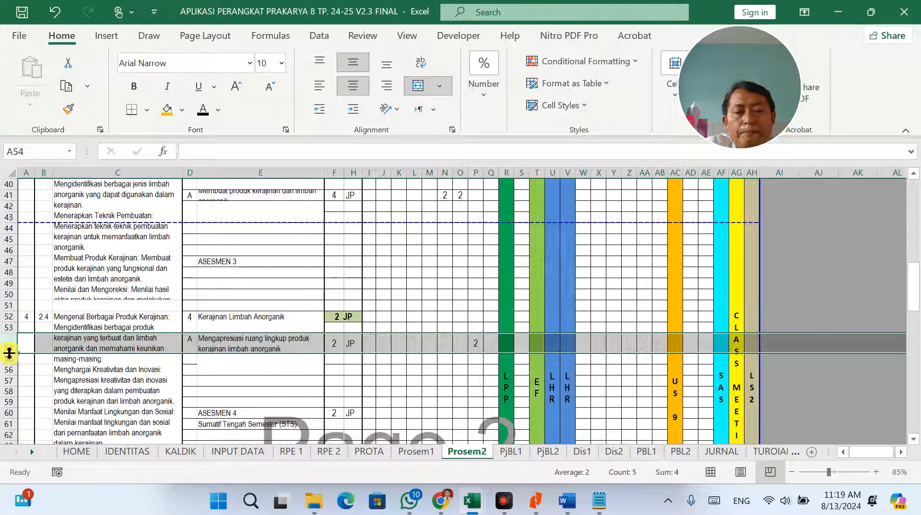
# Step: Unmerge cells E55 and E56 and paste a copy of cell E57 over them
pyautogui.click(225, 382)
pyautogui.hotkey('ctrl', 'c')
pyautogui.click(240, 365)
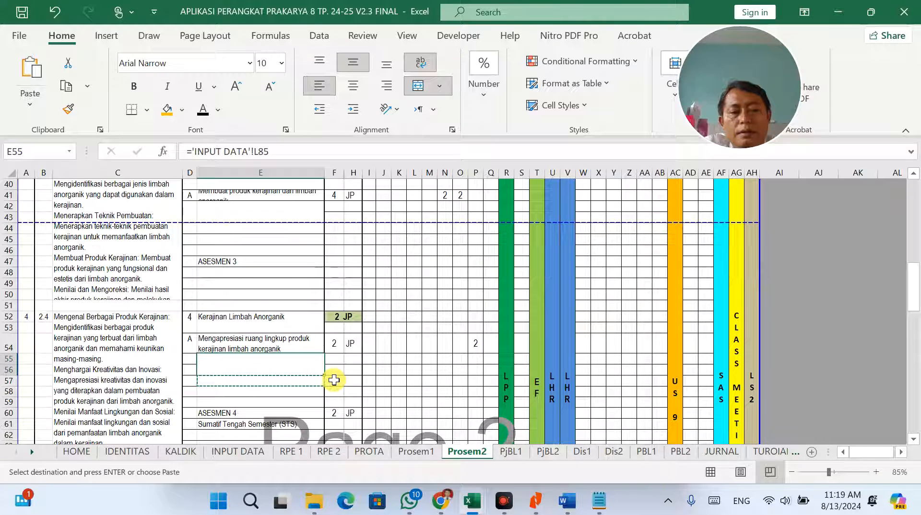
pyautogui.click(418, 86)
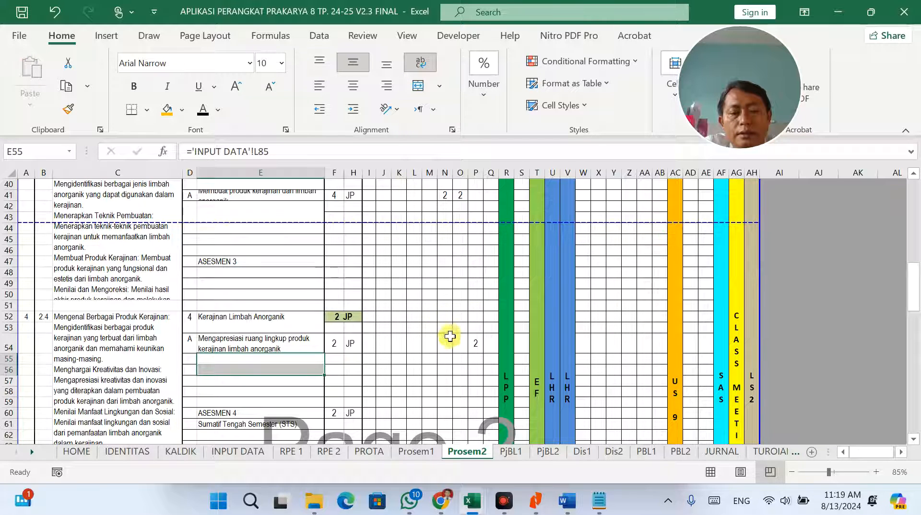
pyautogui.click(298, 383)
pyautogui.hotkey('ctrl', 'c')
pyautogui.click(260, 360)
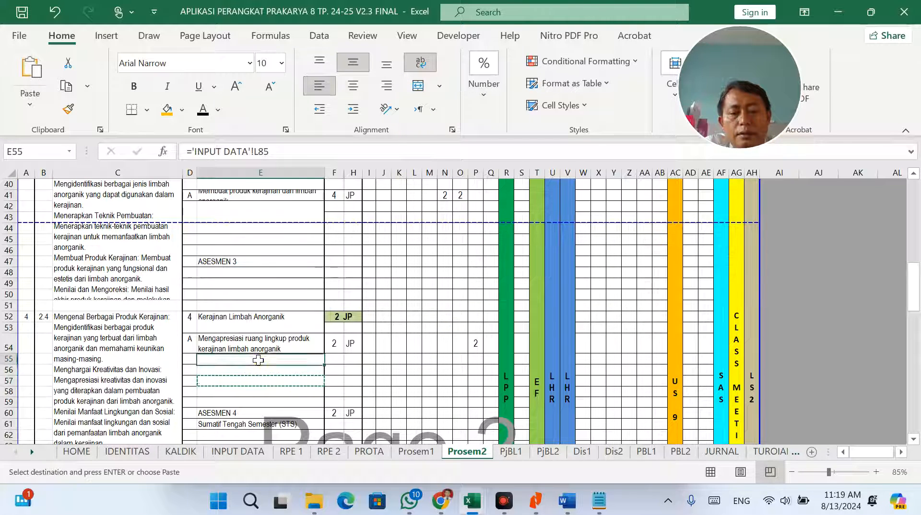
pyautogui.hotkey('ctrl', 'v')
pyautogui.click(478, 369)
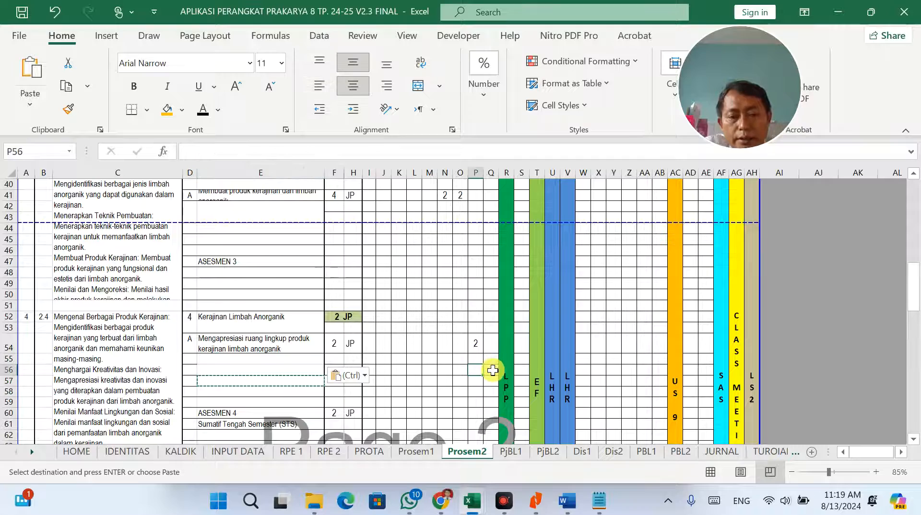
# Step: Enter 2 lesson hours for ASESMEN 4 in week 9 (Q60)
pyautogui.scroll(-15, 489, 364)
pyautogui.click(487, 336)
pyautogui.scroll(6, 498, 308)
pyautogui.scroll(10, 497, 310)
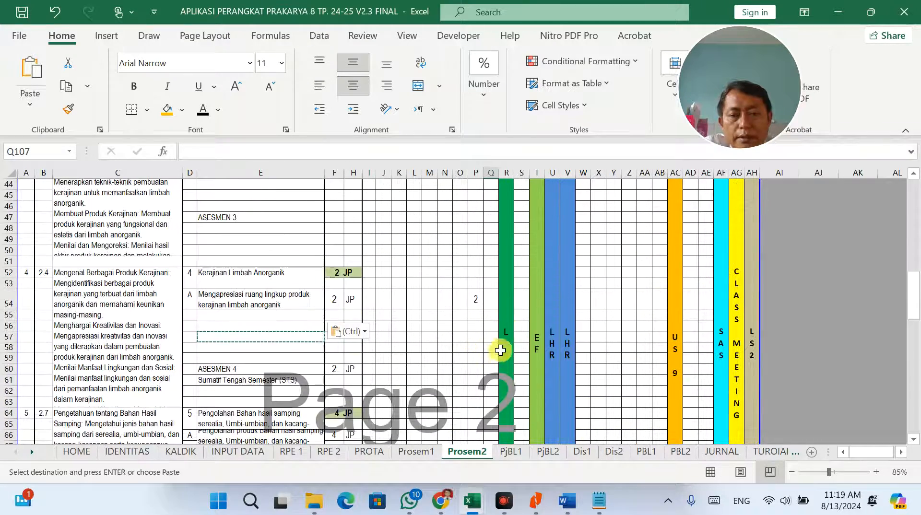
pyautogui.click(489, 369)
pyautogui.write('2')
pyautogui.click(594, 380)
# Step: Enter 2 lesson hours each in weeks 10 and 11 for topic 2.7's sub-material A (S66 and W66)
pyautogui.scroll(-2, 580, 374)
pyautogui.scroll(-1, 552, 359)
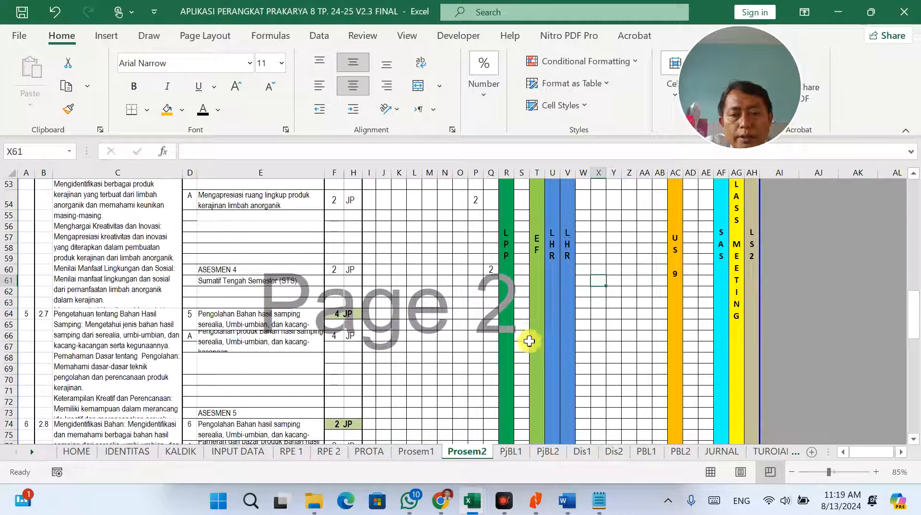
pyautogui.click(522, 337)
pyautogui.write('2')
pyautogui.click(586, 337)
pyautogui.write('2')
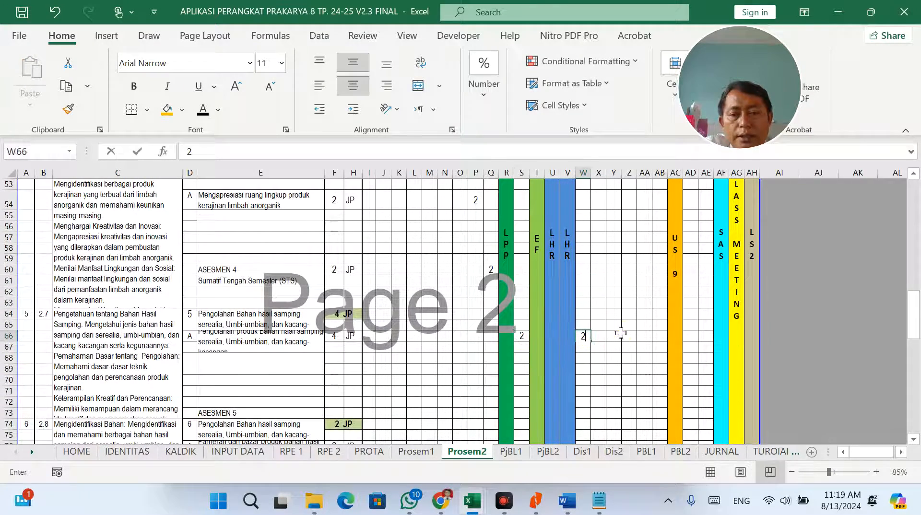
# Step: Enter 2 lesson hours in week 12 for topic 2.8's sub-material A (X76)
pyautogui.scroll(-3, 623, 332)
pyautogui.click(603, 330)
pyautogui.write('2')
pyautogui.press('BackSpace')
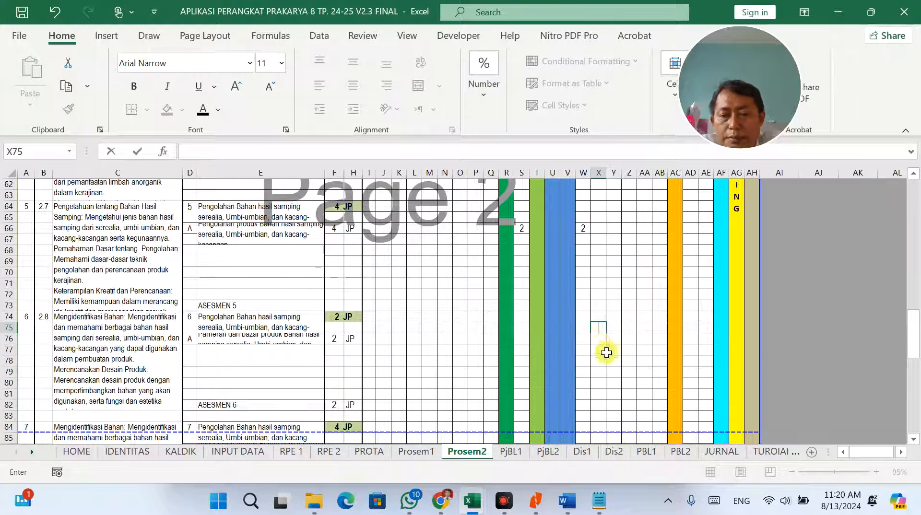
pyautogui.press('Escape')
pyautogui.click(597, 339)
pyautogui.write('2')
pyautogui.click(158, 341)
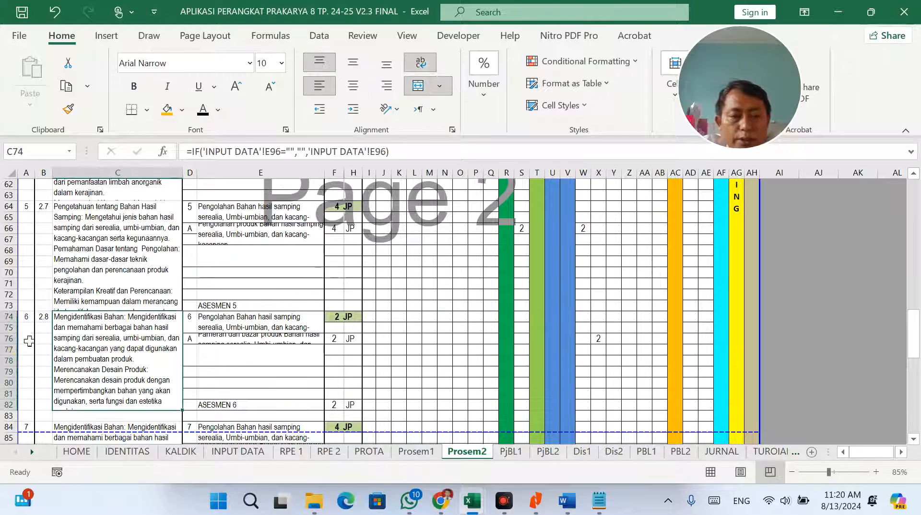
# Step: Increase the height of row 76 and enter 2 lesson hours for ASESMEN 6 in week 13 (Y82)
pyautogui.moveTo(8, 343); pyautogui.dragTo(8, 354)
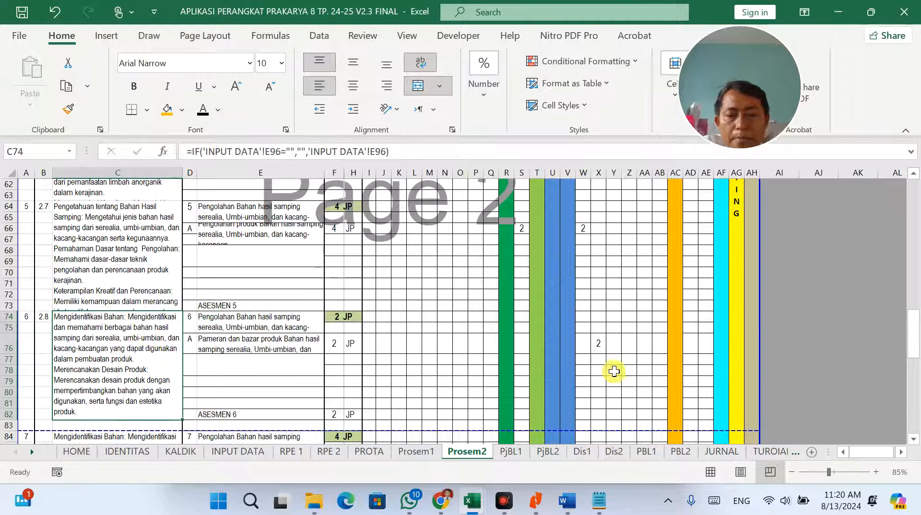
pyautogui.scroll(-1, 607, 367)
pyautogui.scroll(-2, 607, 367)
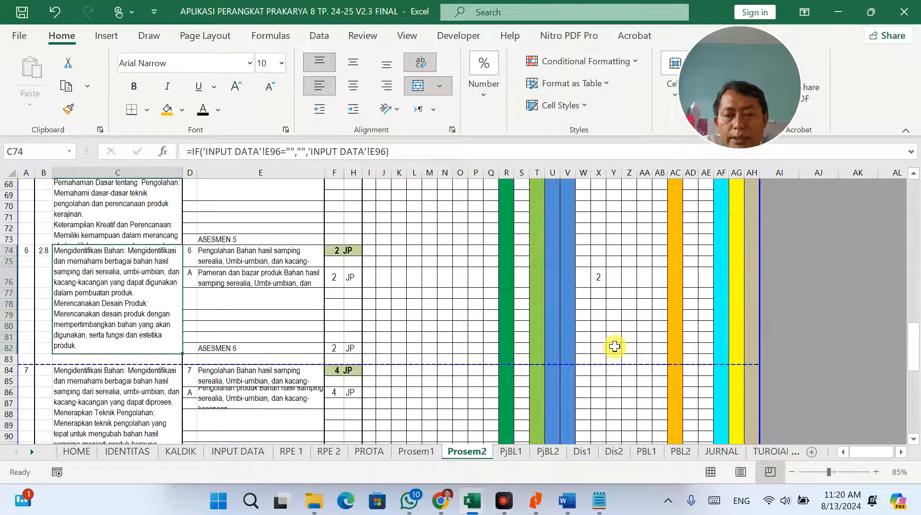
pyautogui.click(614, 347)
pyautogui.write('2')
pyautogui.scroll(-2, 639, 365)
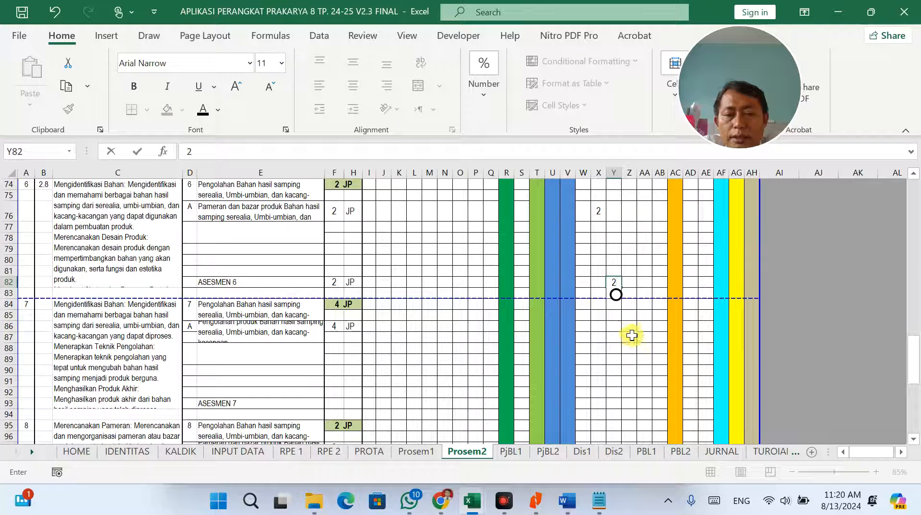
# Step: Enter 2 lesson hours each in weeks 14 and 15 for topic 7's sub-material A (Z86 and AA86)
pyautogui.click(631, 328)
pyautogui.write('2')
pyautogui.click(646, 328)
pyautogui.write('2')
# Step: Enter 2 lesson hours in week 16 for topic 8's sub-material A (AB97) and 2 hours in week 17 (AD102)
pyautogui.scroll(-2, 642, 353)
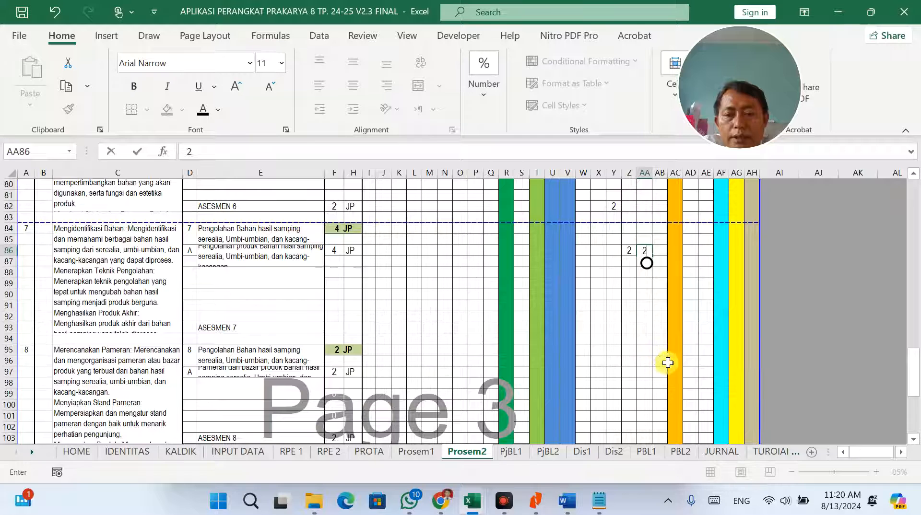
pyautogui.click(660, 372)
pyautogui.write('2')
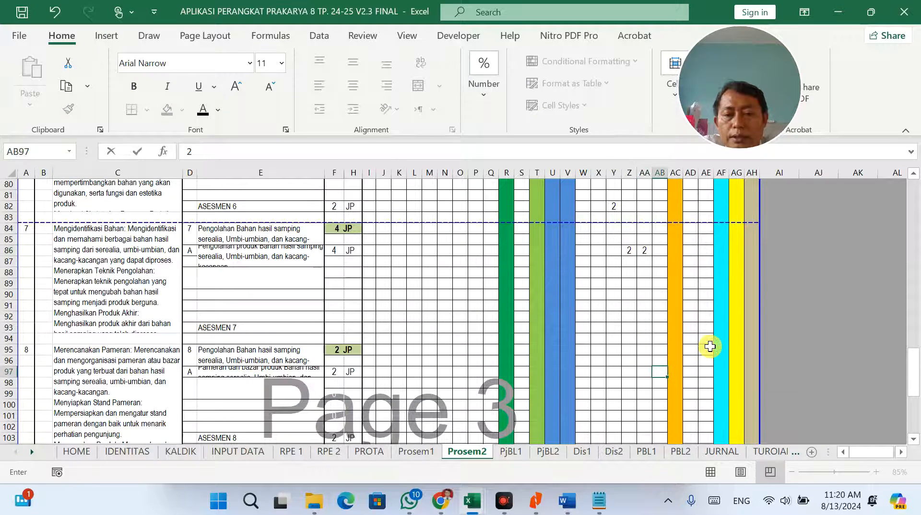
pyautogui.scroll(-3, 711, 347)
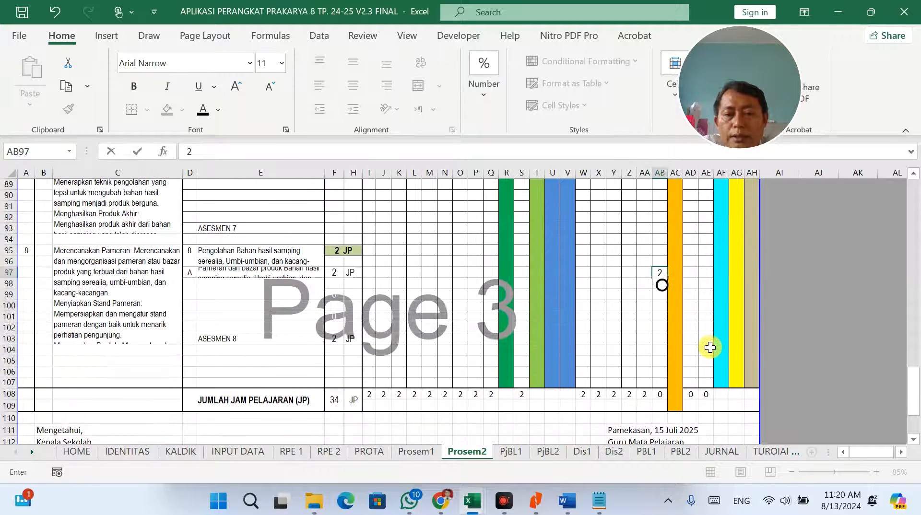
pyautogui.click(693, 329)
pyautogui.write('2')
pyautogui.click(616, 348)
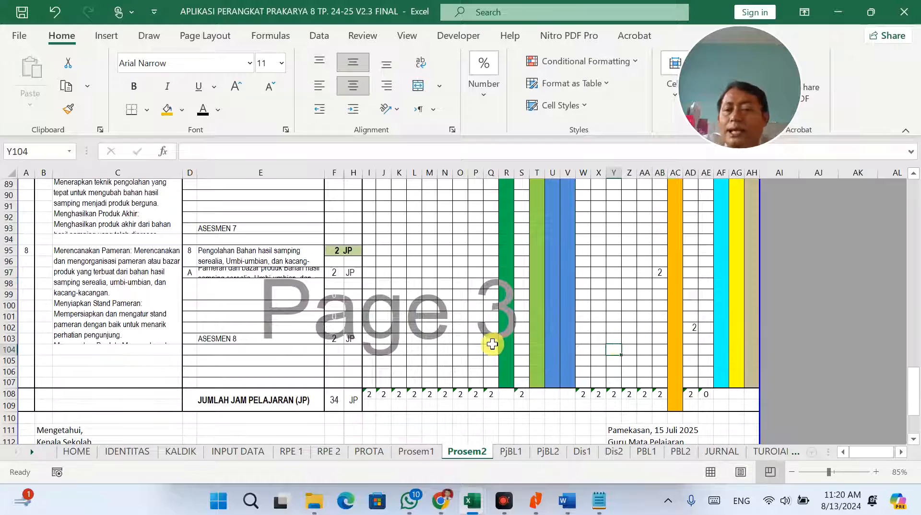
# Step: Check the weekly lesson hours entered for topics 2.1 and 2.2 and for ASESMEN 2
pyautogui.scroll(20, 496, 309)
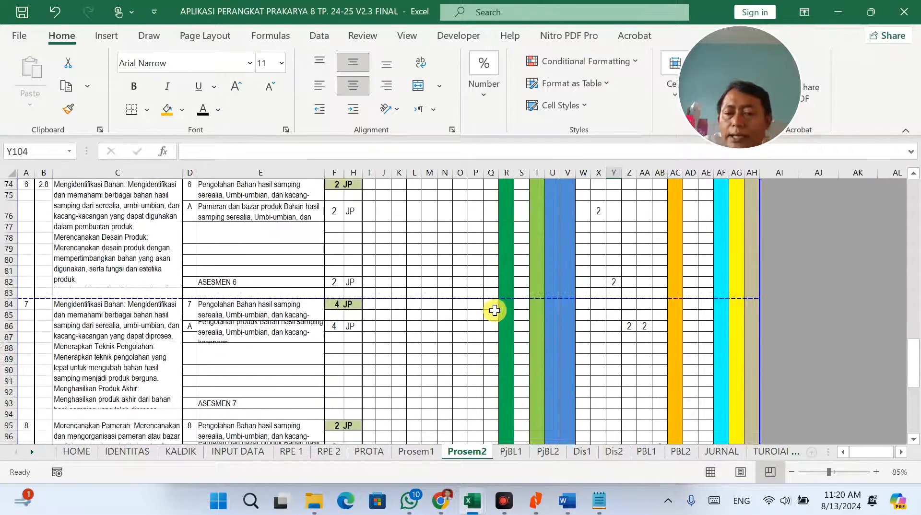
pyautogui.scroll(5, 498, 303)
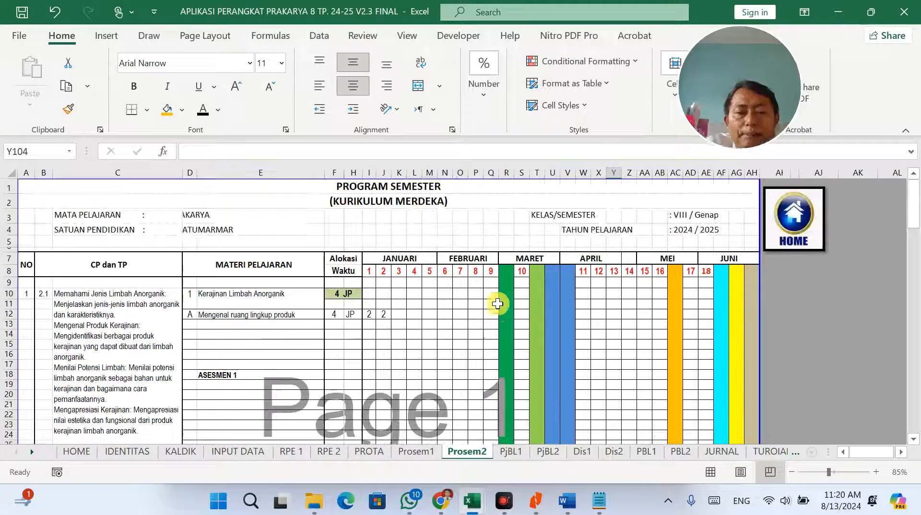
pyautogui.moveTo(370, 315); pyautogui.dragTo(418, 318)
pyautogui.scroll(-1, 425, 319)
pyautogui.scroll(-5, 425, 319)
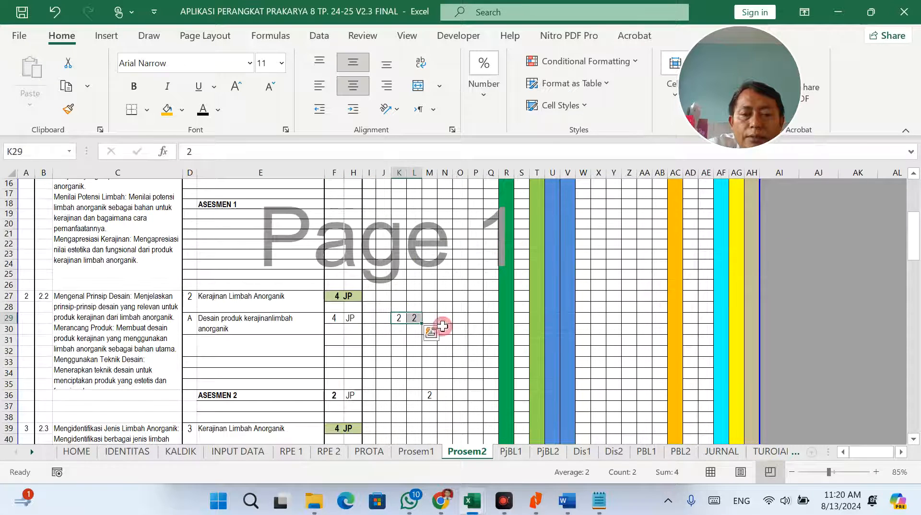
pyautogui.scroll(-2, 443, 326)
pyautogui.click(435, 336)
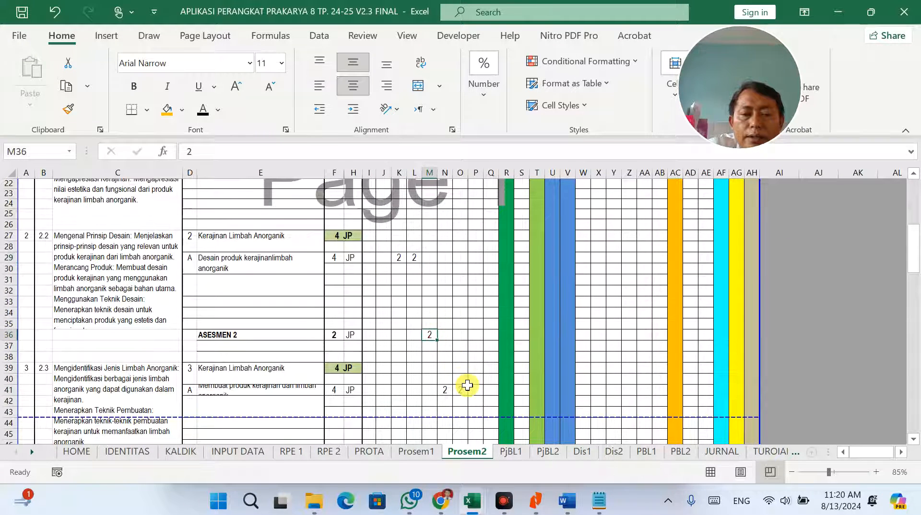
# Step: Increase the height of row 41 to show topic 2.3's sub-material A text
pyautogui.moveTo(447, 393); pyautogui.dragTo(460, 392)
pyautogui.moveTo(10, 396); pyautogui.dragTo(11, 403)
pyautogui.scroll(-3, 326, 414)
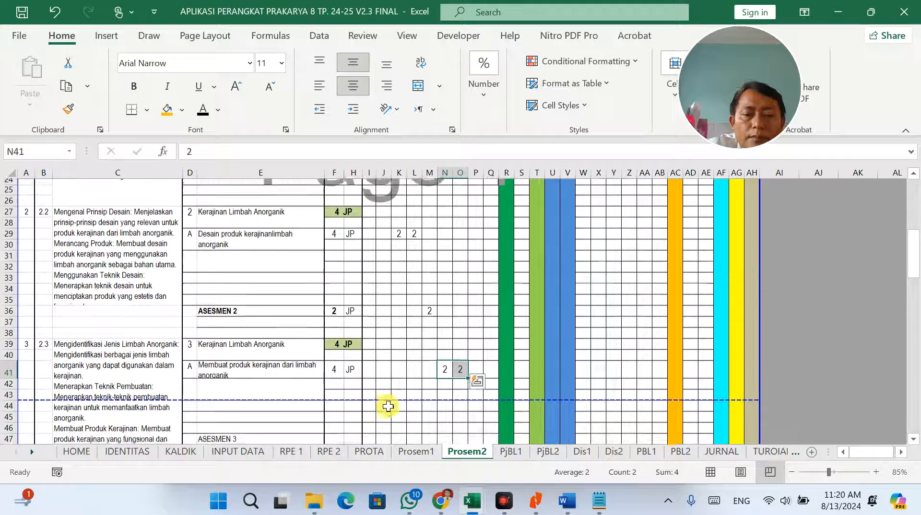
# Step: Check the weekly lesson hours entered from topic 2.4 through topic 8 against the effective weeks
pyautogui.scroll(-2, 465, 344)
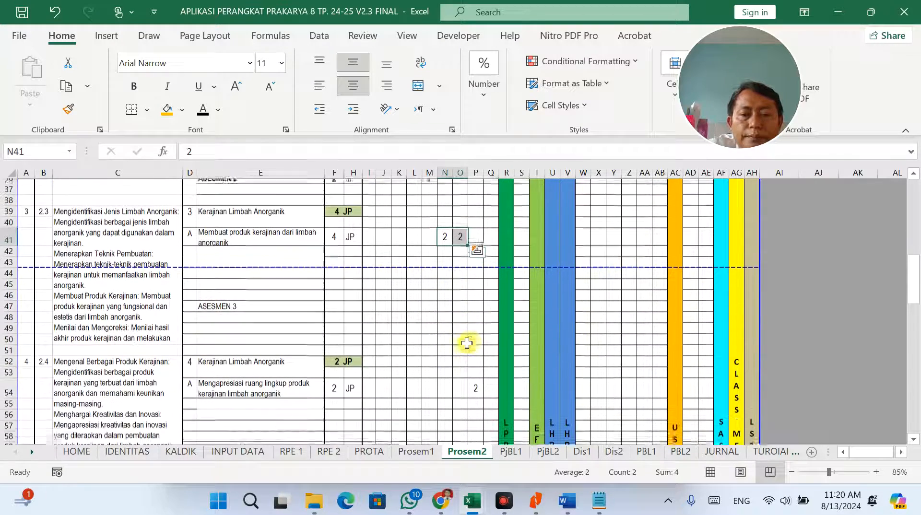
pyautogui.click(475, 380)
pyautogui.scroll(-1, 486, 380)
pyautogui.scroll(-1, 486, 380)
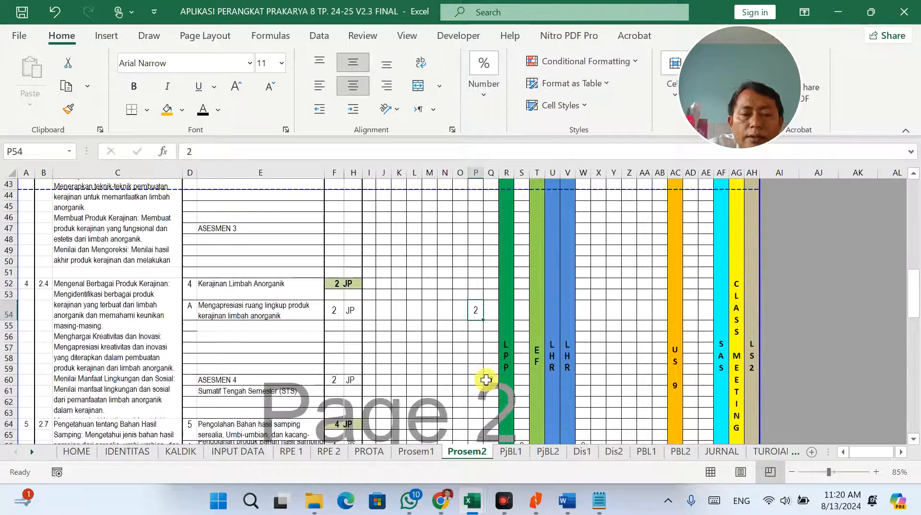
pyautogui.scroll(-2, 487, 375)
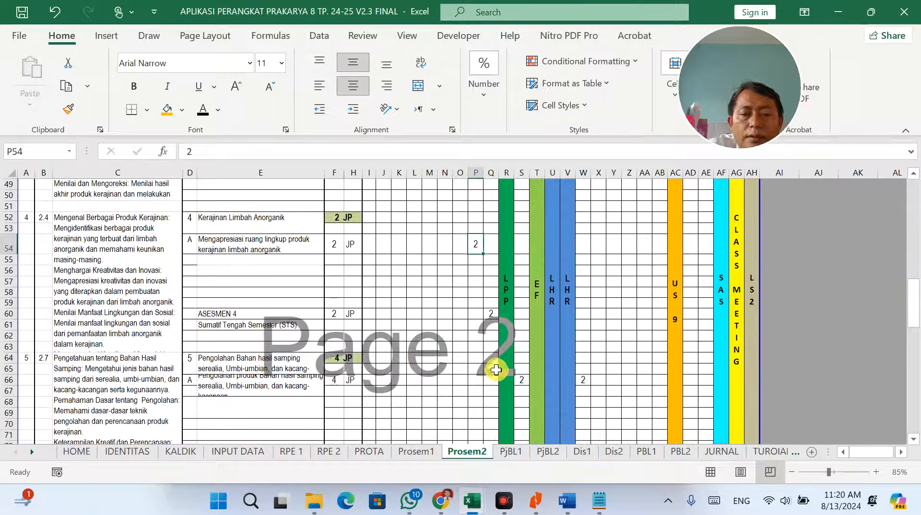
pyautogui.click(489, 315)
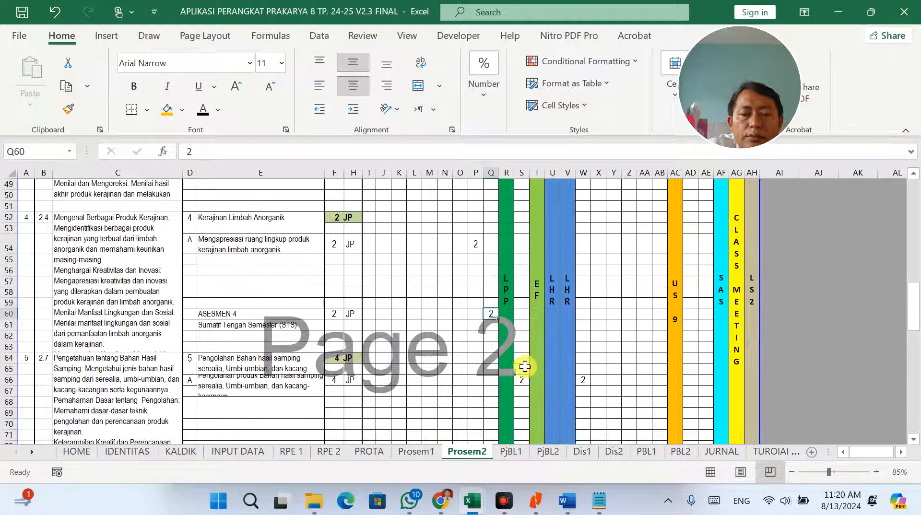
pyautogui.click(525, 380)
pyautogui.click(589, 381)
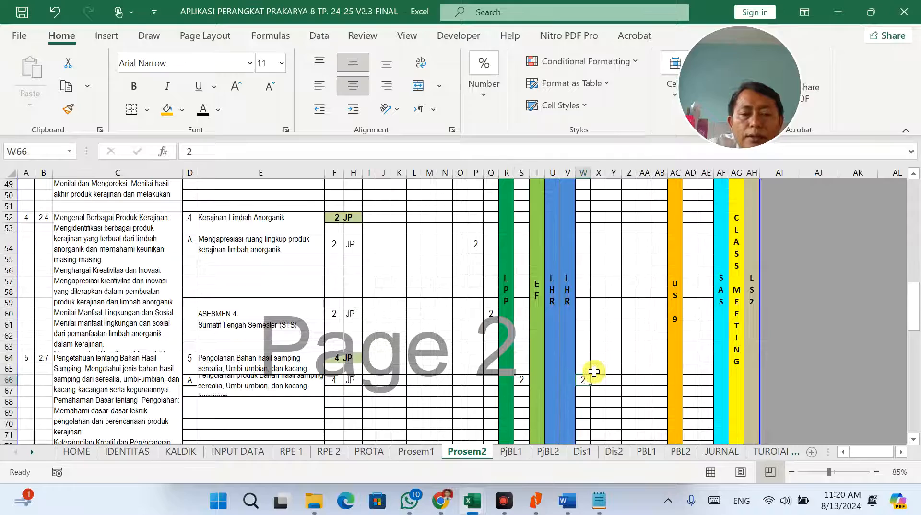
pyautogui.scroll(-4, 595, 369)
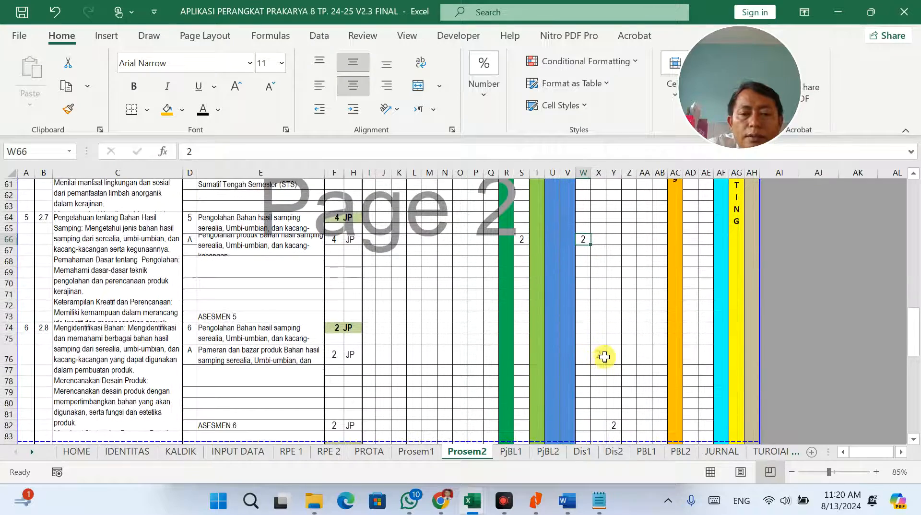
pyautogui.click(599, 355)
pyautogui.scroll(-3, 604, 358)
pyautogui.click(615, 341)
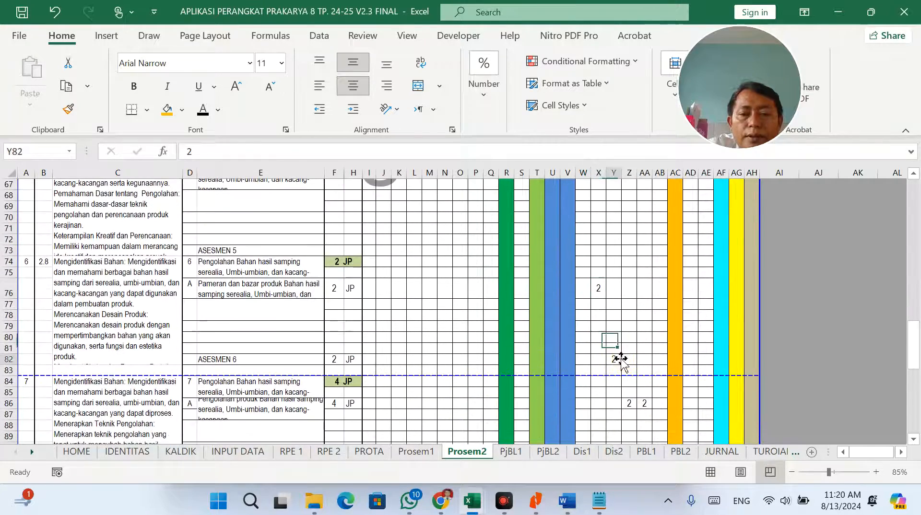
pyautogui.scroll(-1, 624, 360)
pyautogui.click(630, 336)
pyautogui.click(644, 337)
pyautogui.scroll(-3, 646, 341)
pyautogui.click(662, 350)
pyautogui.scroll(-2, 691, 348)
pyautogui.click(707, 342)
pyautogui.scroll(10, 462, 338)
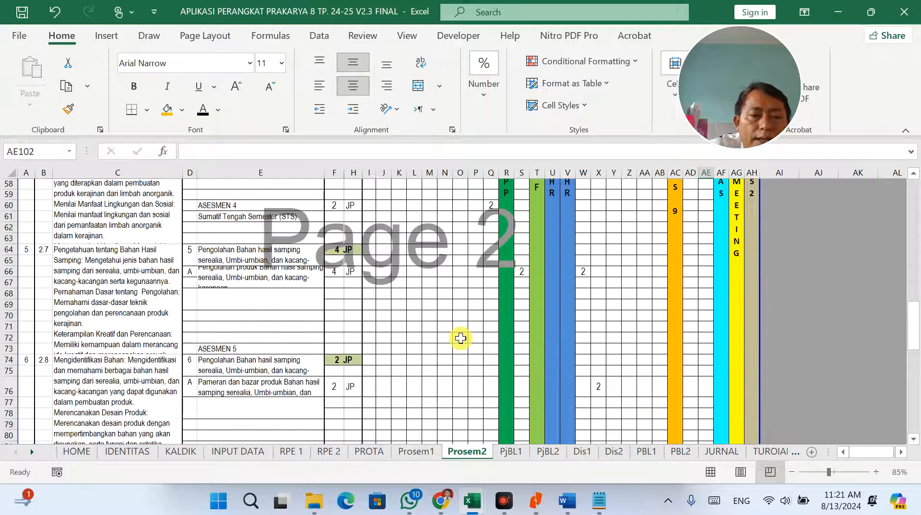
# Step: Make the Sumatif Tengah Semester (STS) label in cell E61 bold
pyautogui.scroll(2, 460, 339)
pyautogui.click(341, 290)
pyautogui.click(244, 291)
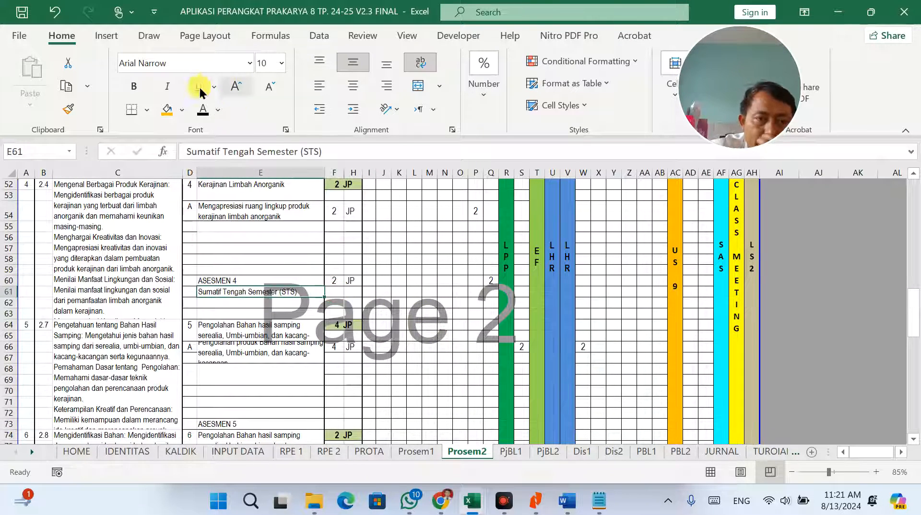
pyautogui.click(134, 86)
# Step: Copy ASESMEN 4's hour allocation cells (F60:H60) to the Sumatif Tengah Semester row at F61
pyautogui.click(344, 291)
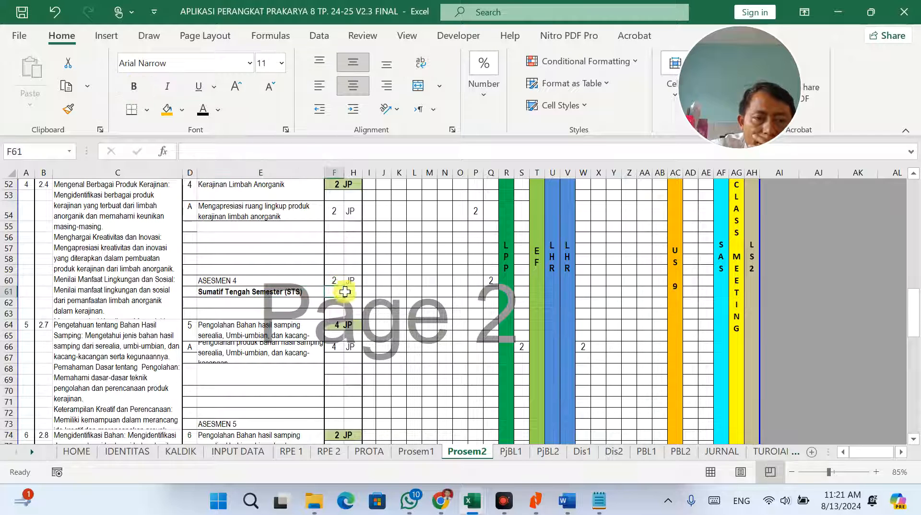
pyautogui.moveTo(338, 283); pyautogui.dragTo(349, 282)
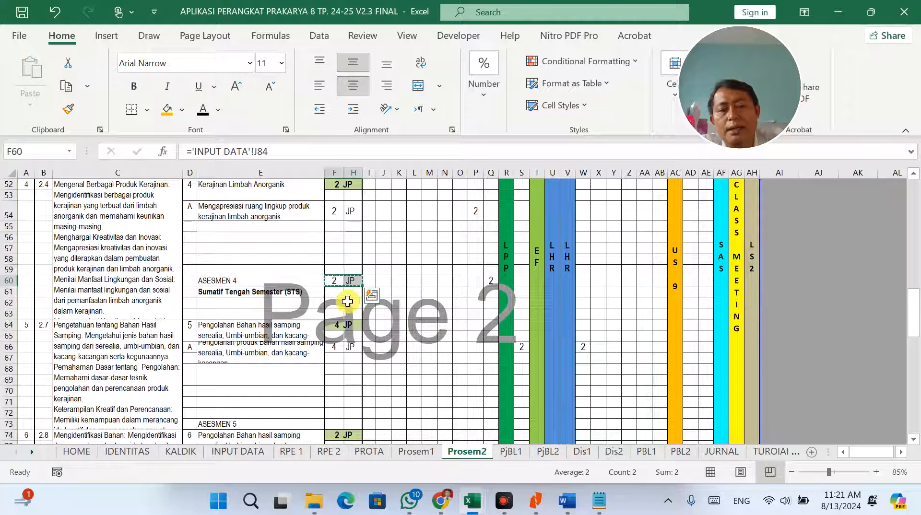
pyautogui.click(339, 292)
pyautogui.hotkey('ctrl', 'v')
pyautogui.click(442, 313)
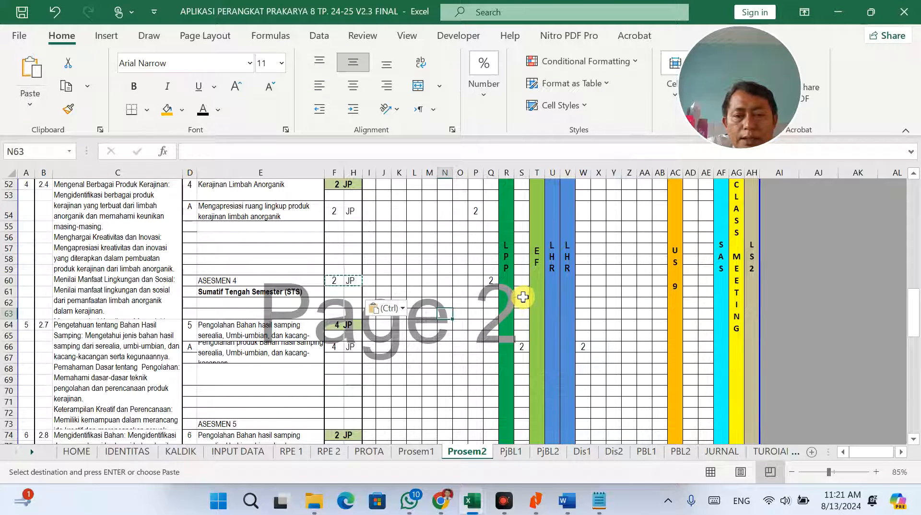
pyautogui.click(338, 292)
pyautogui.hotkey('shift', 'Right')
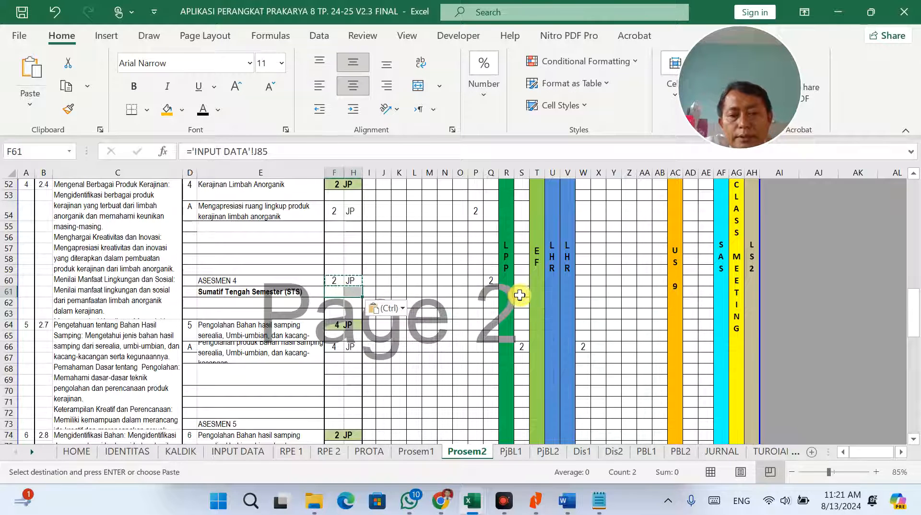
# Step: Enter 2 lesson hours for STS in week 10 (S61) and shift topic 2.7's hours to weeks 11 and 12 (W66 and X66)
pyautogui.click(522, 293)
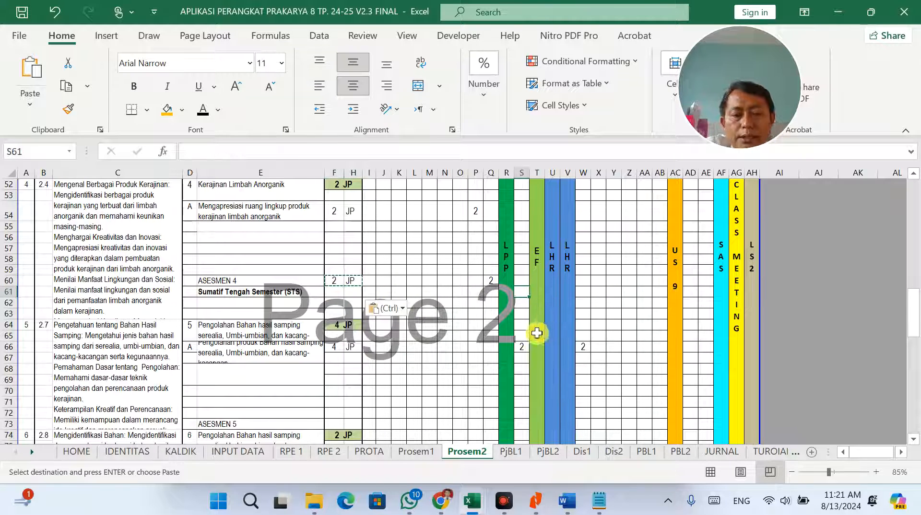
pyautogui.write('2')
pyautogui.click(524, 346)
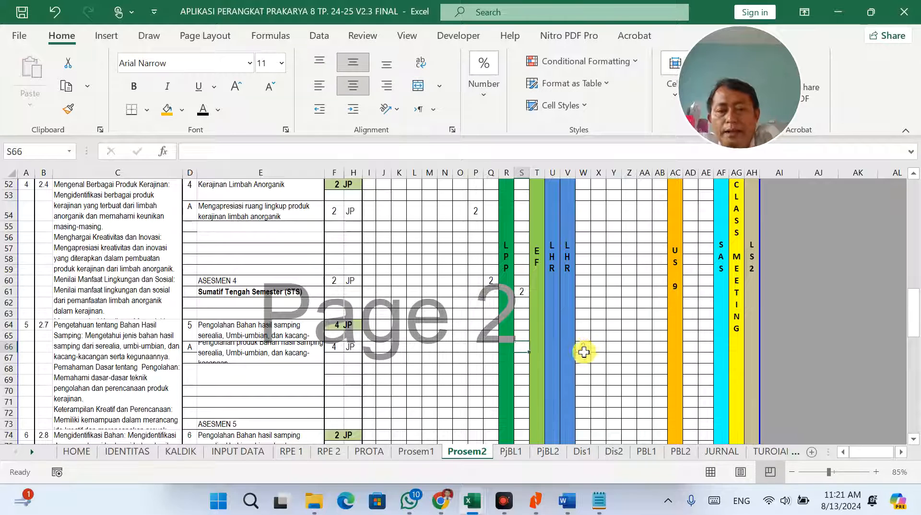
pyautogui.click(584, 353)
pyautogui.write('2')
pyautogui.click(605, 346)
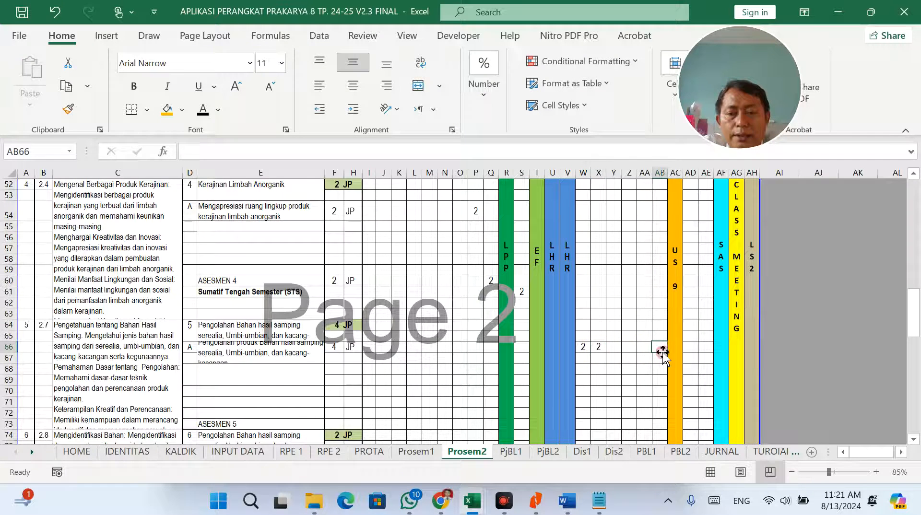
# Step: Try to shift the block of weekly hours starting at W76 one column over by pasting a copy at X76
pyautogui.scroll(-5, 638, 348)
pyautogui.click(583, 287)
pyautogui.moveTo(583, 287); pyautogui.dragTo(660, 437)
pyautogui.hotkey('ctrl', 'c')
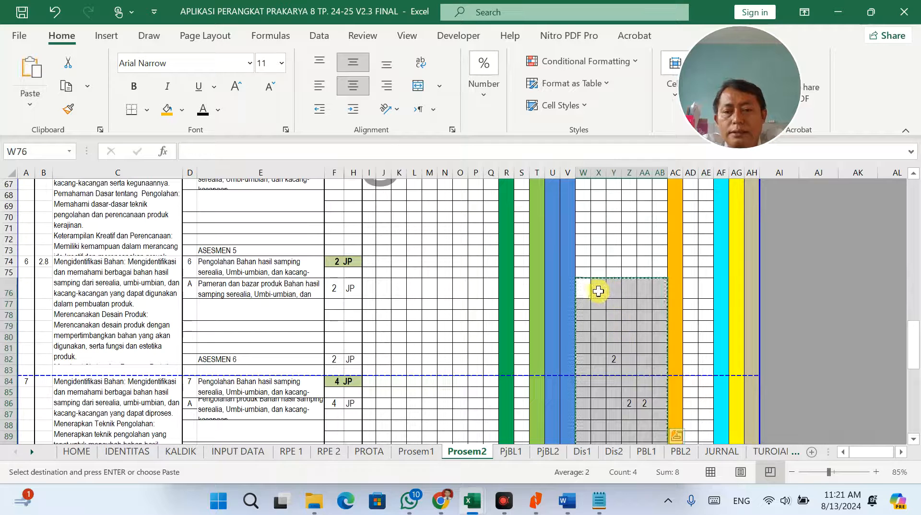
pyautogui.click(598, 289)
pyautogui.hotkey('ctrl', 'v')
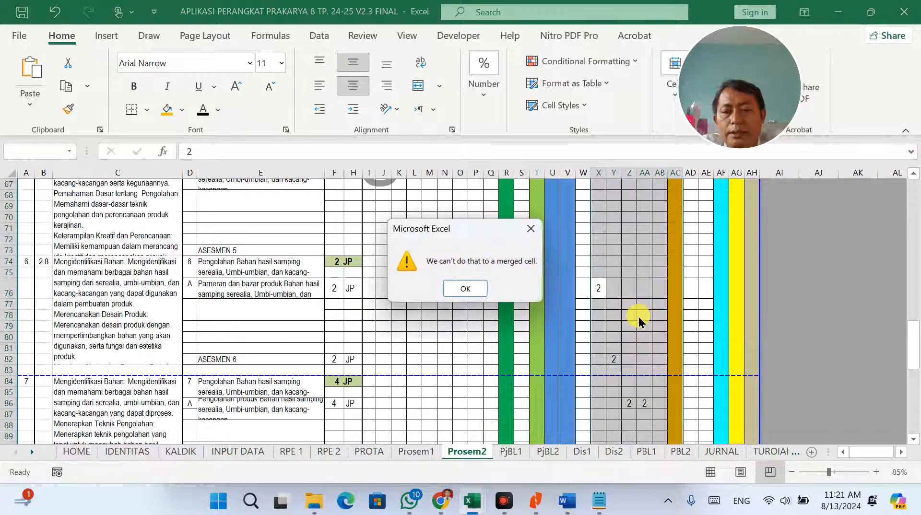
pyautogui.click(489, 287)
# Step: Shift the hours in X76:AA86 one week later by pasting a copy at Y76 and clearing X76
pyautogui.click(595, 291)
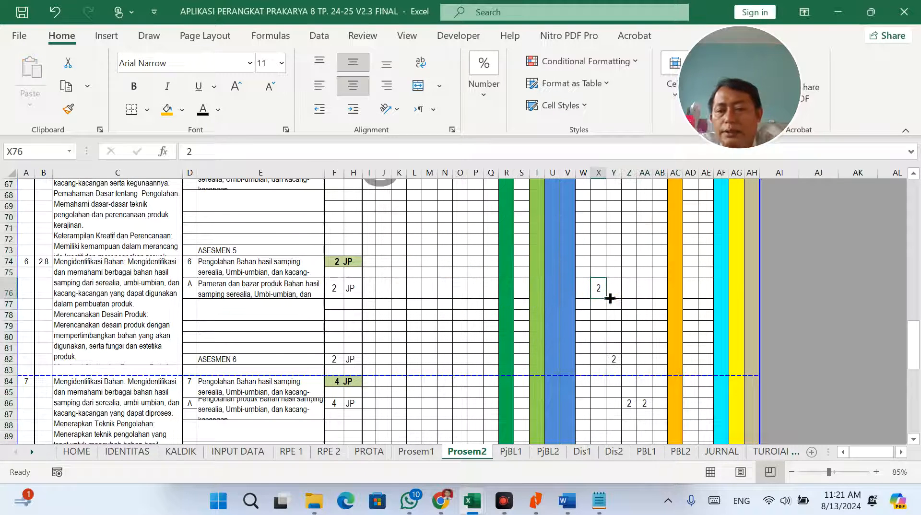
pyautogui.moveTo(601, 288); pyautogui.dragTo(648, 406)
pyautogui.hotkey('ctrl', 'c')
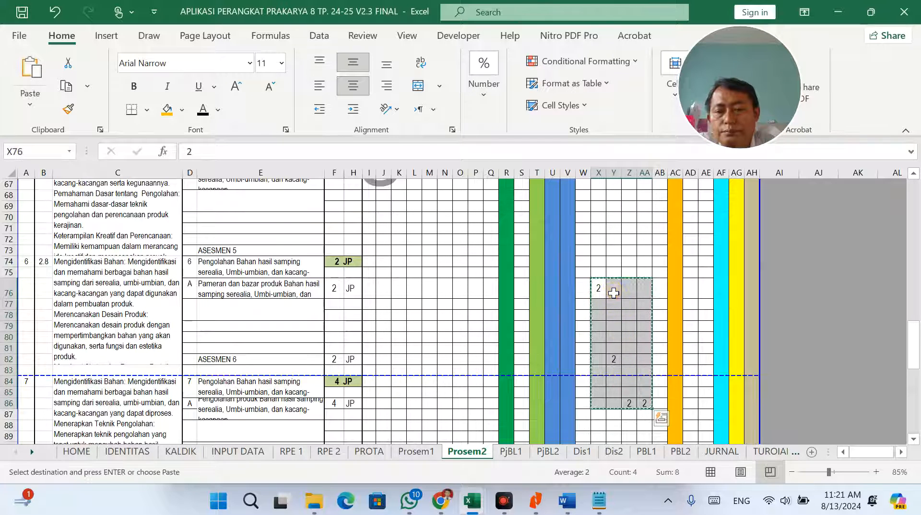
pyautogui.click(614, 293)
pyautogui.press('Return')
pyautogui.click(590, 290)
pyautogui.click(598, 290)
pyautogui.press('Delete')
pyautogui.scroll(3, 634, 290)
pyautogui.scroll(-5, 634, 291)
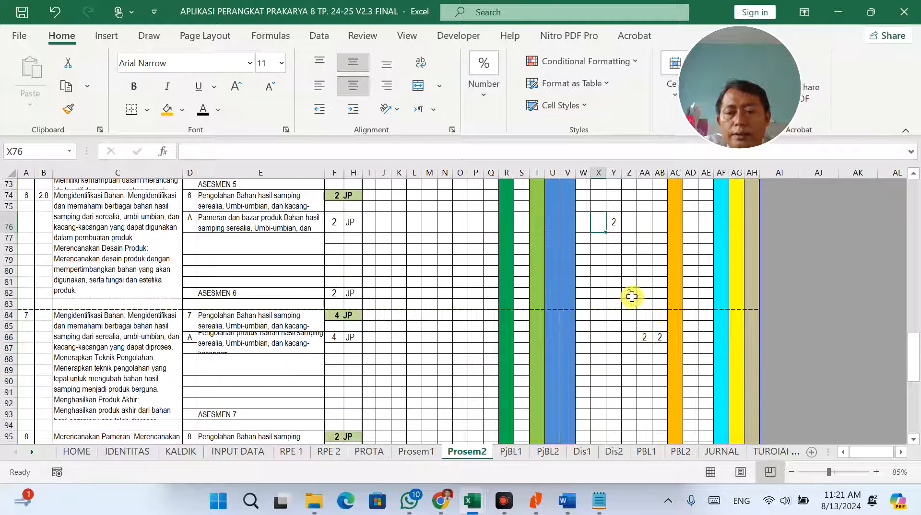
# Step: Move topic 8's sub-material A hours to week 17 by clearing AB97 and entering 2 in AD97
pyautogui.click(634, 297)
pyautogui.click(650, 338)
pyautogui.scroll(-3, 672, 353)
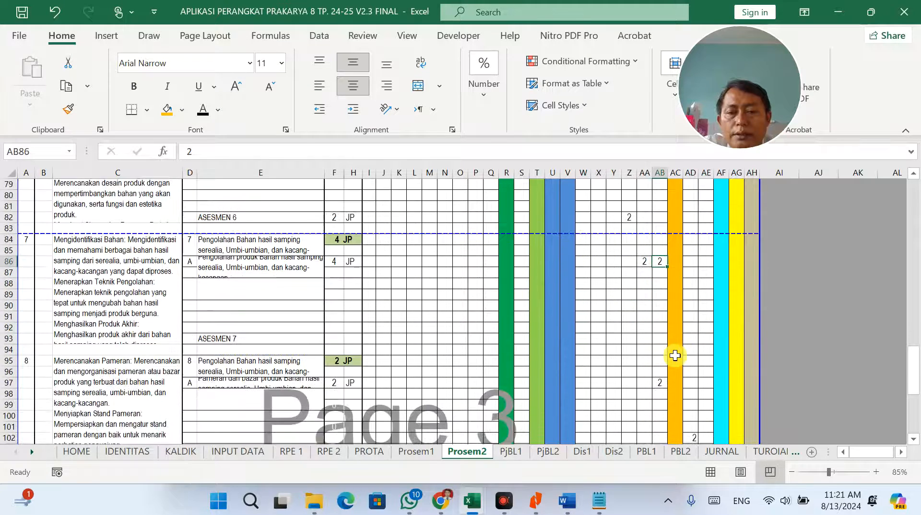
pyautogui.click(660, 349)
pyautogui.click(690, 349)
pyautogui.write('2')
pyautogui.click(693, 402)
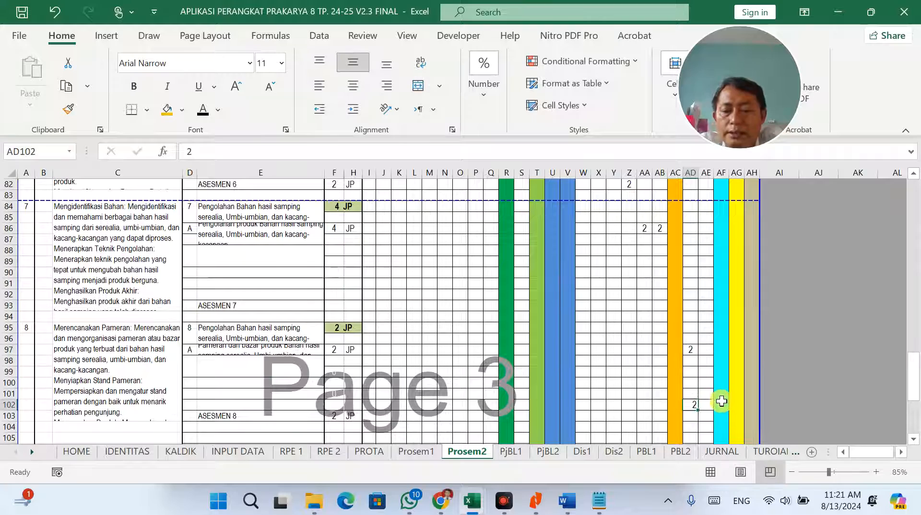
# Step: Move assessment 8's 2 hours from AD102 to AE102 on Prosem2 and look over the sheet from its heading
pyautogui.click(678, 403)
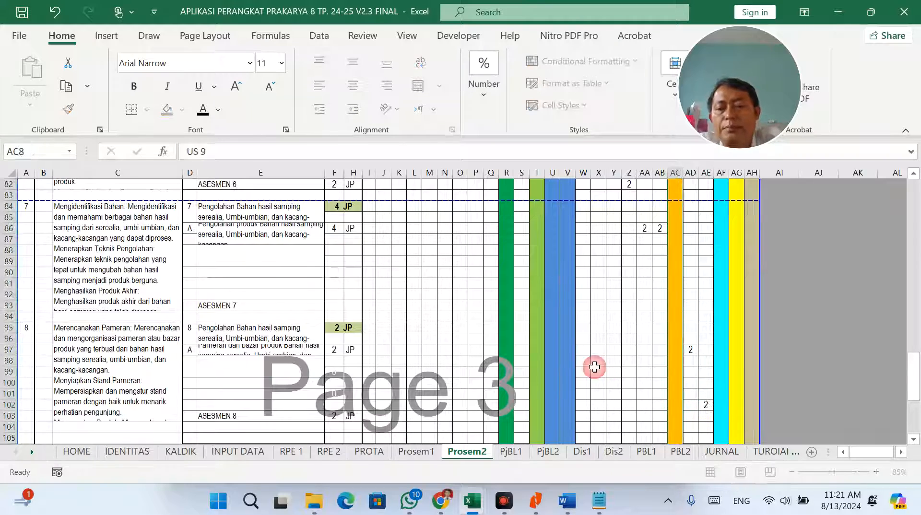
pyautogui.scroll(5, 594, 366)
pyautogui.scroll(10, 594, 365)
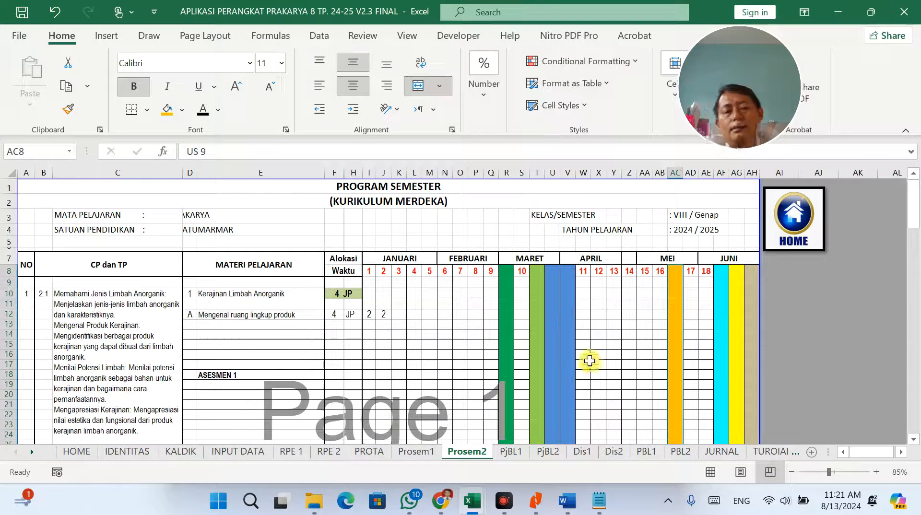
pyautogui.click(464, 344)
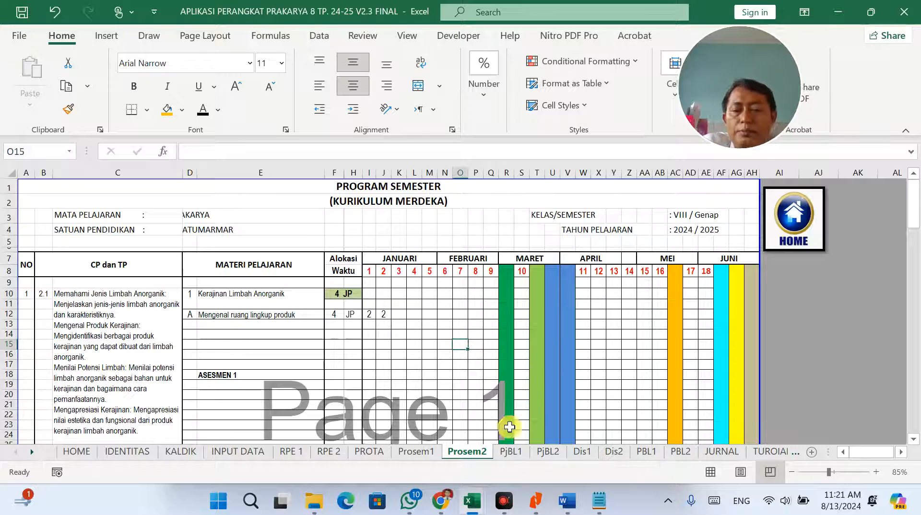
# Step: Open the PjBL1 teaching module, try making the Kompetensi Awal text row (row 15) taller, and undo that change
pyautogui.click(511, 452)
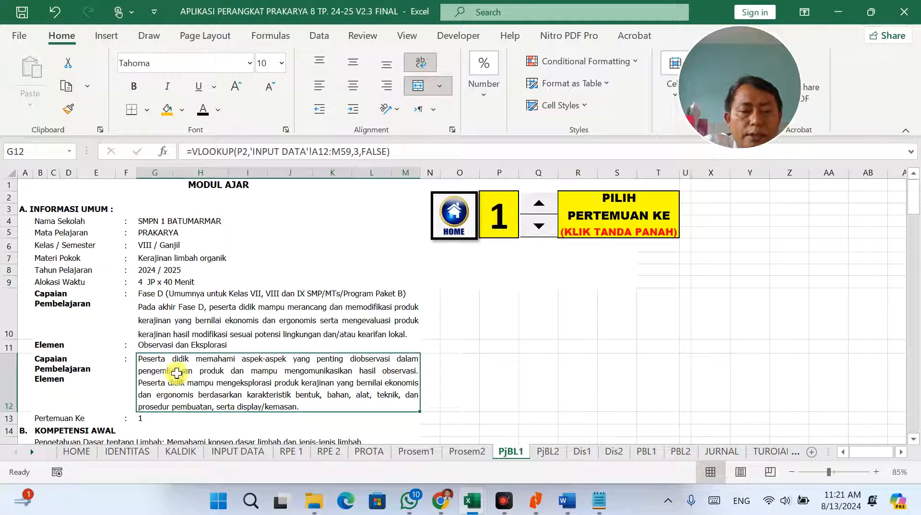
pyautogui.scroll(-4, 198, 355)
pyautogui.scroll(2, 98, 333)
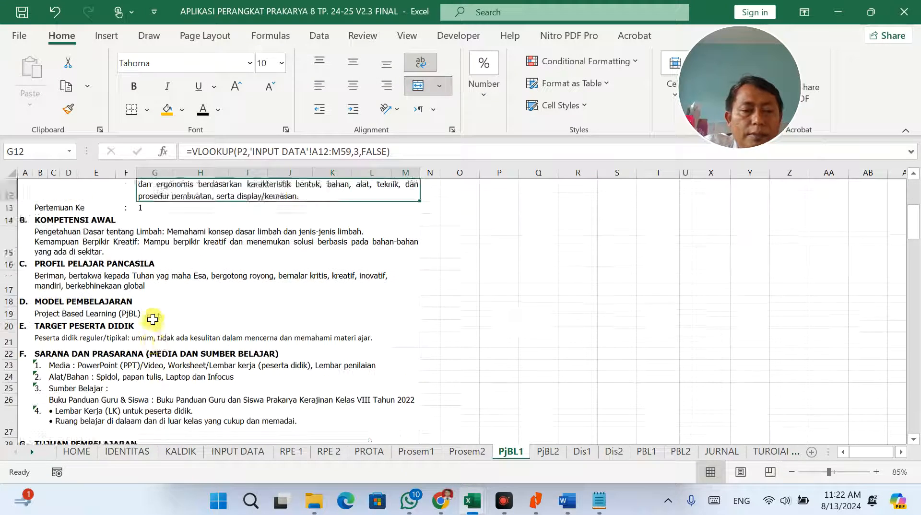
pyautogui.moveTo(9, 360); pyautogui.dragTo(4, 379)
pyautogui.hotkey('ctrl', 'z')
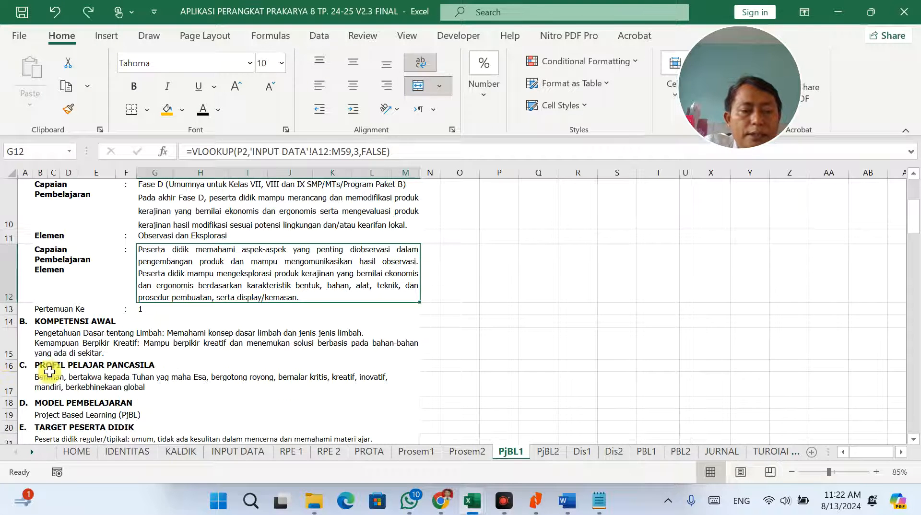
# Step: Increase the height of the Tujuan Pembelajaran text row (row 29) on PjBL1
pyautogui.scroll(-2, 53, 367)
pyautogui.scroll(-2, 52, 356)
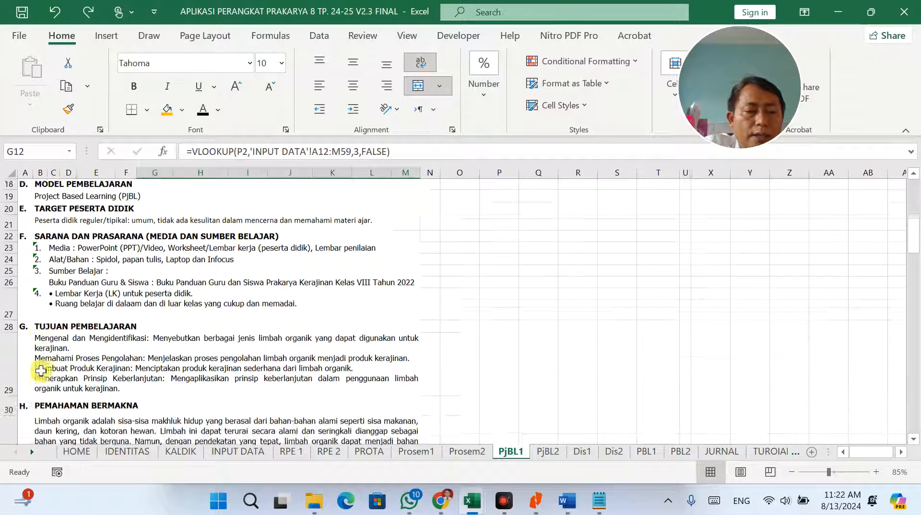
pyautogui.moveTo(11, 385); pyautogui.dragTo(6, 408)
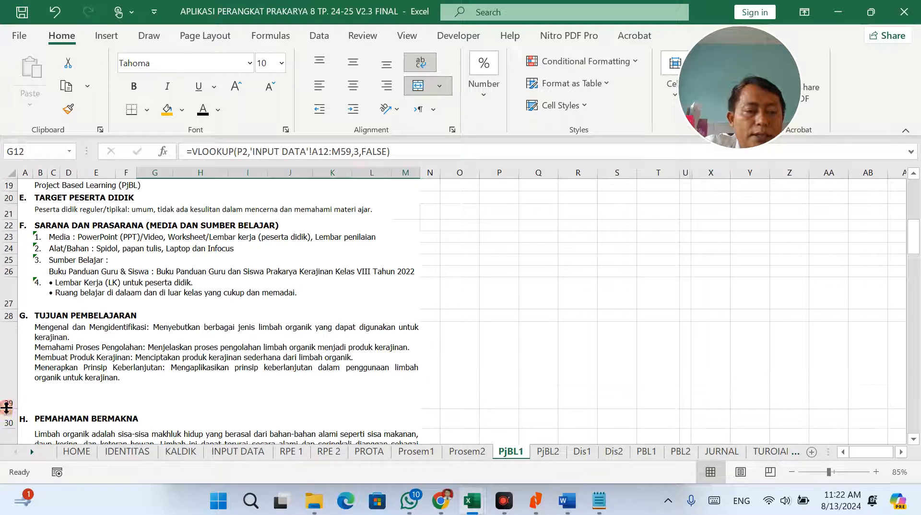
pyautogui.scroll(6, 192, 384)
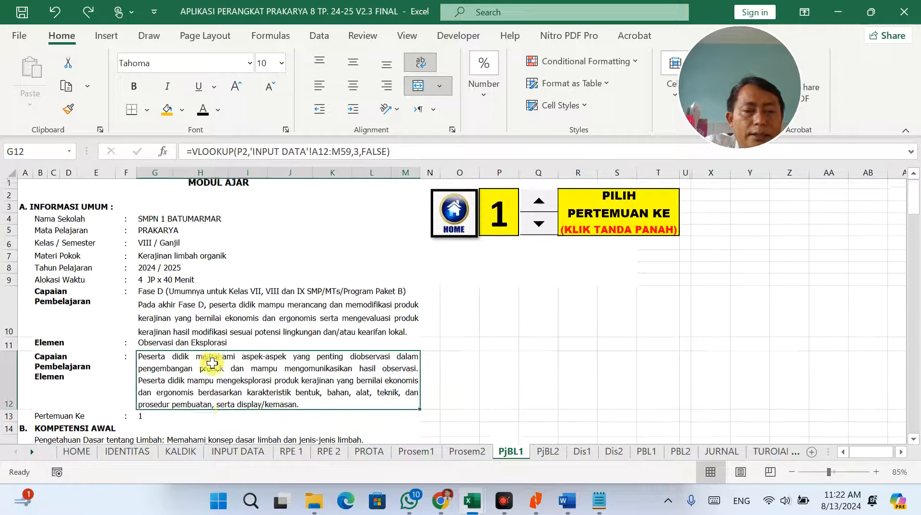
# Step: Go to the HOME sheet, open Modul Discovery 2 and select its Kompetensi Awal text (B15)
pyautogui.click(463, 235)
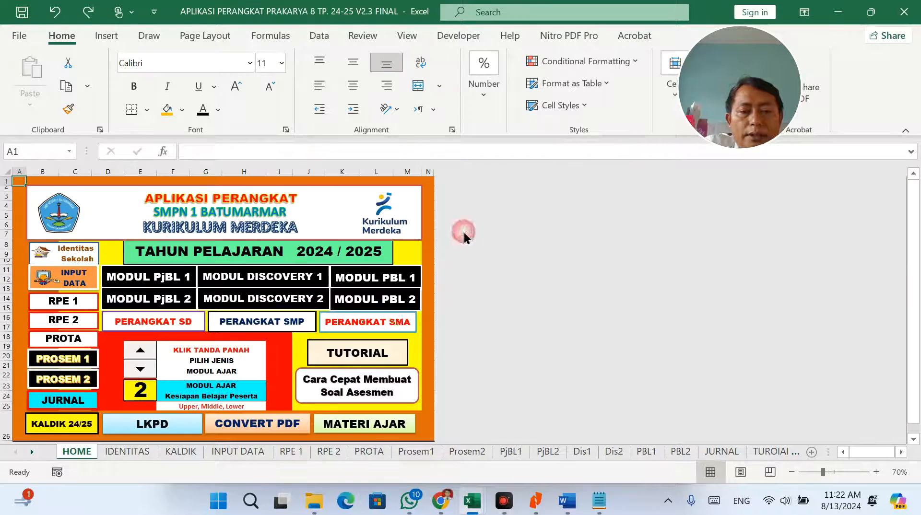
pyautogui.click(258, 301)
pyautogui.scroll(-2, 355, 336)
pyautogui.scroll(-2, 180, 303)
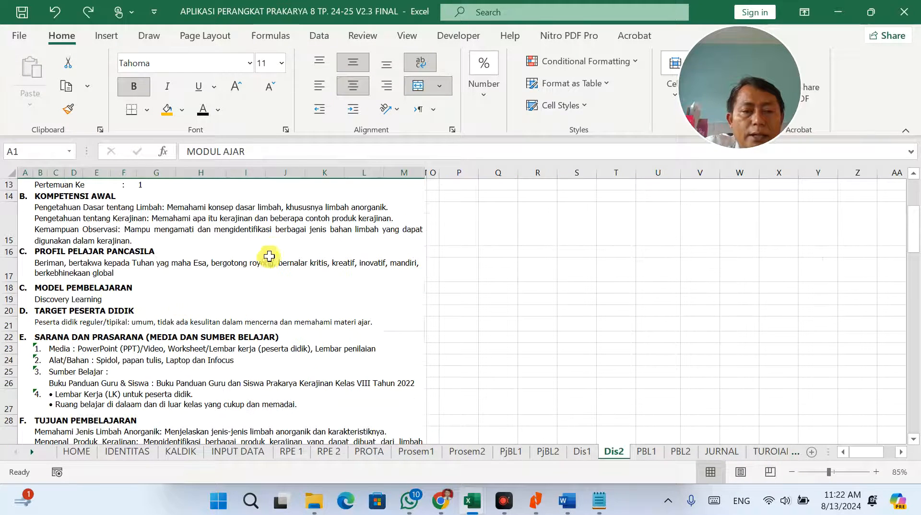
pyautogui.click(274, 230)
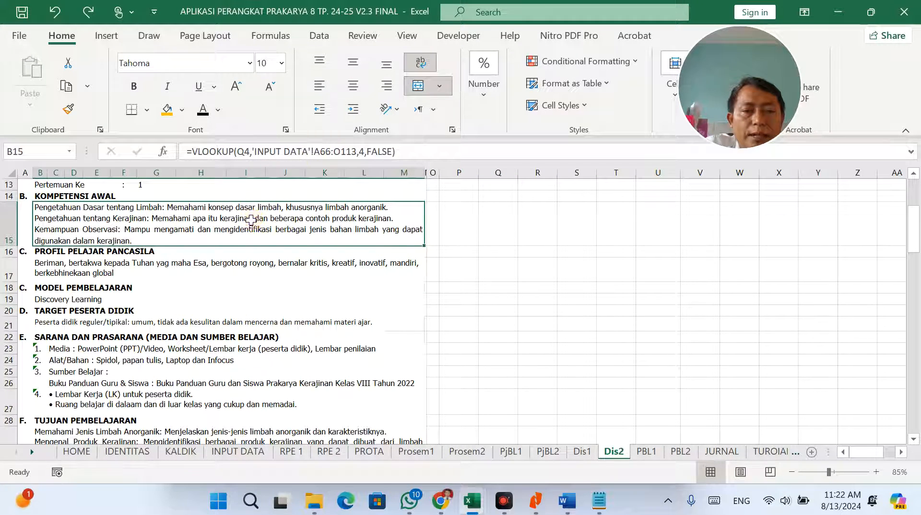
# Step: Try making the Kompetensi Awal text row (row 15) on Dis2 taller and undo the change
pyautogui.rightClick(254, 230)
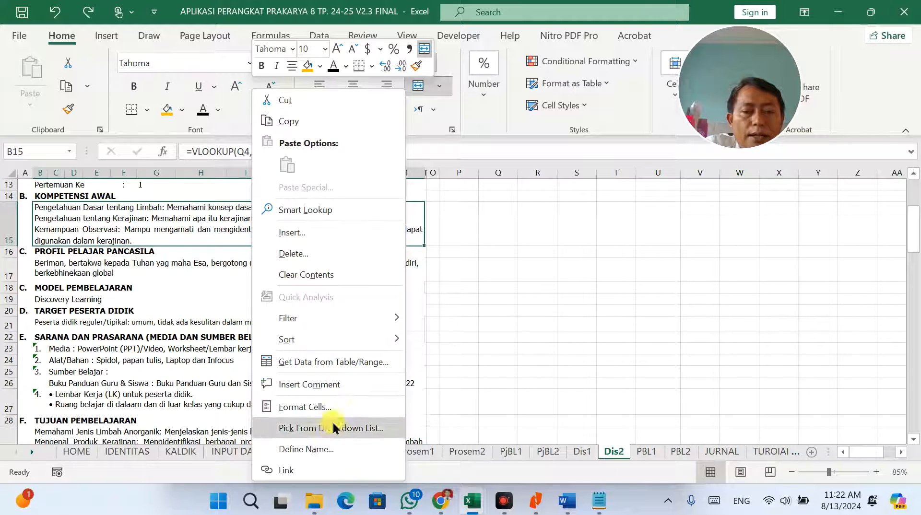
pyautogui.click(51, 241)
pyautogui.moveTo(7, 247); pyautogui.dragTo(8, 294)
pyautogui.hotkey('ctrl', 'z')
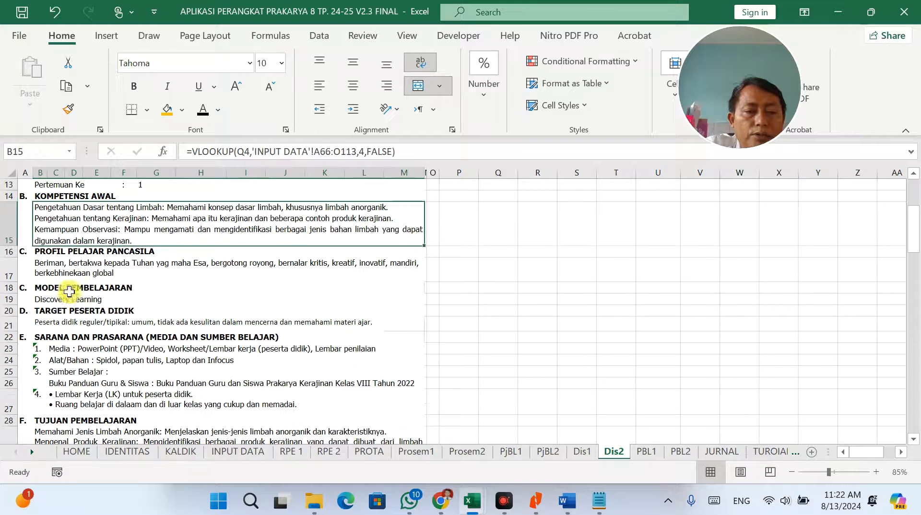
# Step: Increase the height of row 29 on Dis2 until the full Tujuan Pembelajaran text fits
pyautogui.scroll(-1, 242, 287)
pyautogui.scroll(-1, 241, 292)
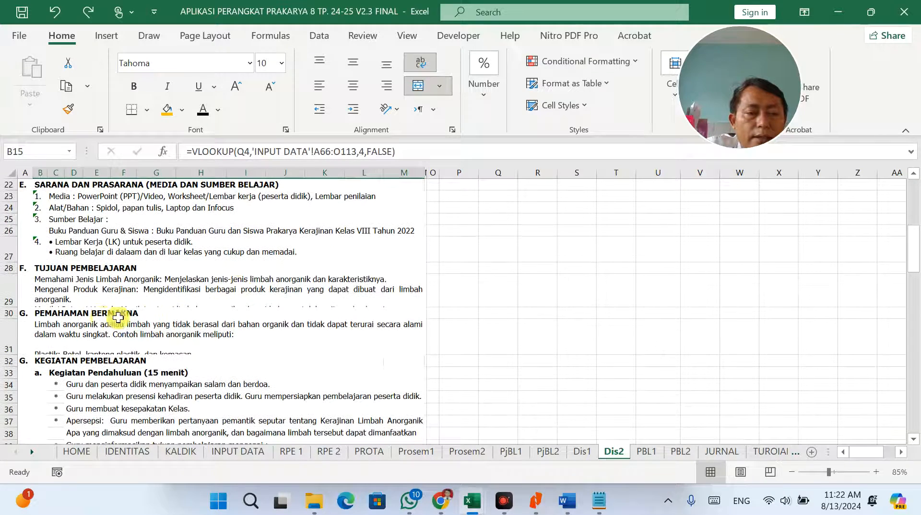
pyautogui.click(43, 295)
pyautogui.moveTo(10, 309); pyautogui.dragTo(11, 336)
pyautogui.click(10, 357)
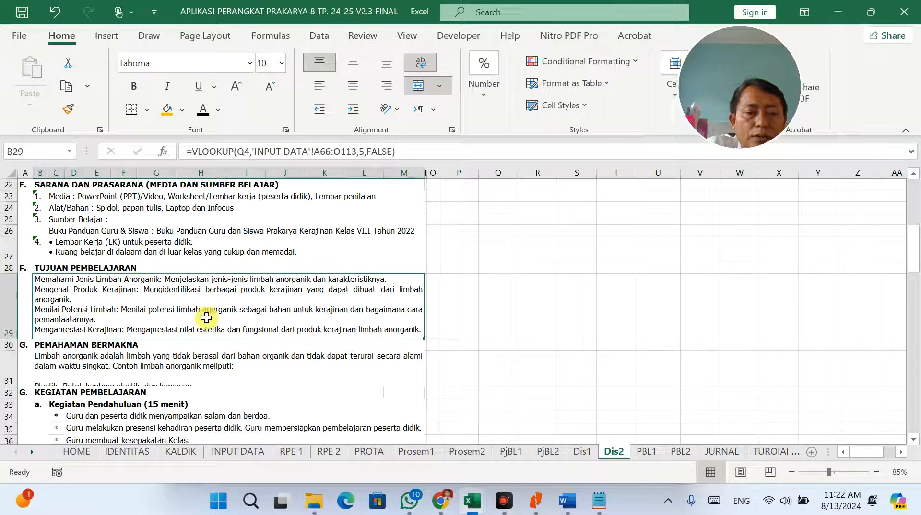
# Step: Increase the height of row 31 on Dis2 until the full Pemahaman Bermakna text fits
pyautogui.scroll(5, 216, 314)
pyautogui.scroll(-2, 216, 312)
pyautogui.scroll(-1, 83, 298)
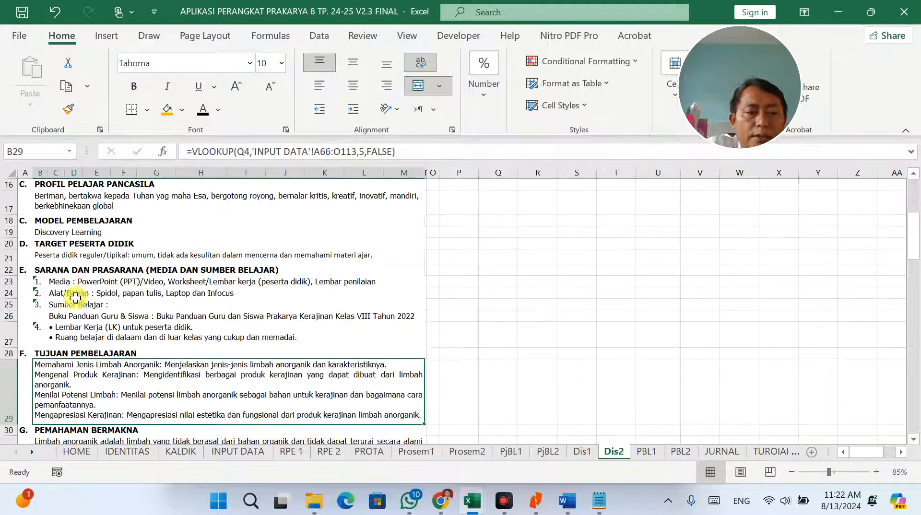
pyautogui.scroll(-1, 74, 336)
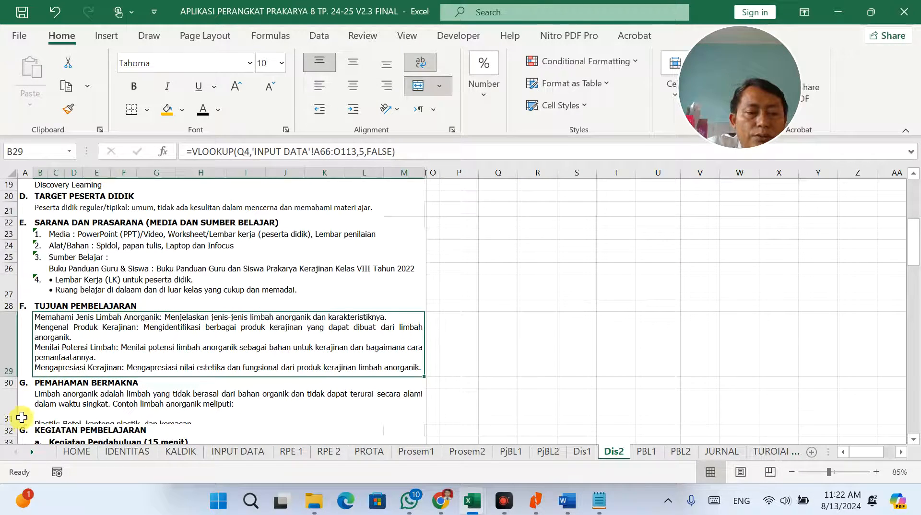
pyautogui.scroll(-1, 22, 419)
pyautogui.moveTo(17, 388); pyautogui.dragTo(9, 424)
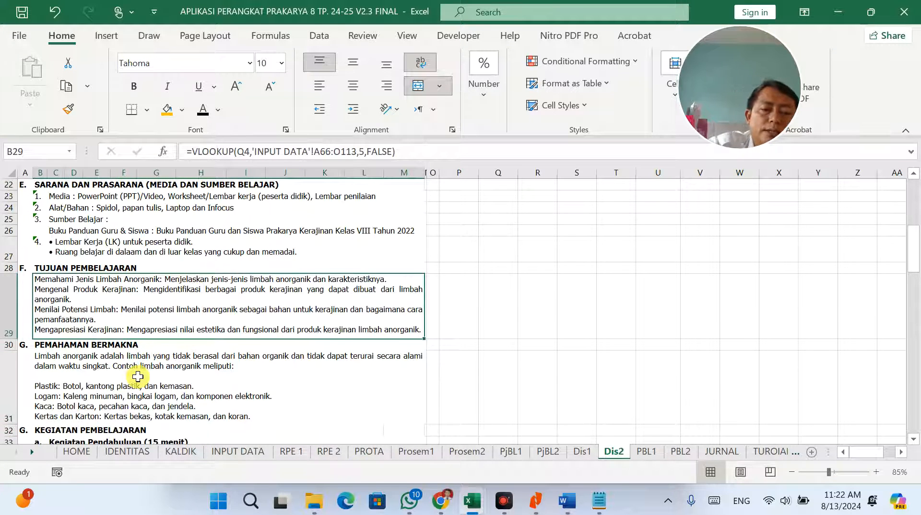
# Step: Return to the HOME sheet and open the INPUT DATA sheet at its heading rows
pyautogui.scroll(4, 138, 377)
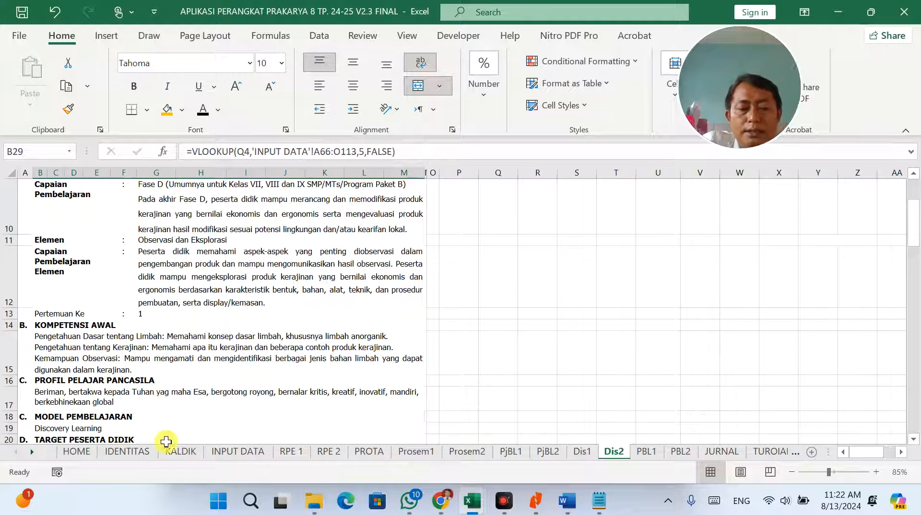
pyautogui.click(79, 452)
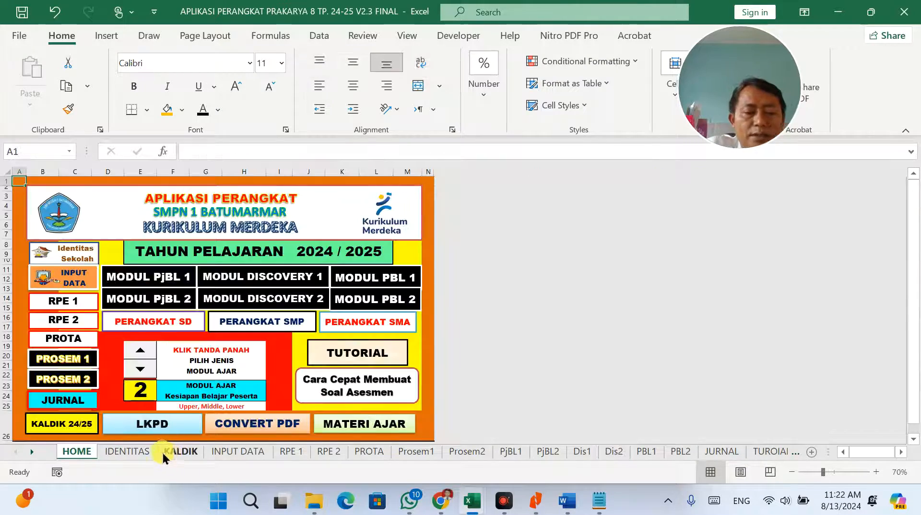
pyautogui.click(178, 452)
pyautogui.click(238, 453)
pyautogui.scroll(2, 633, 297)
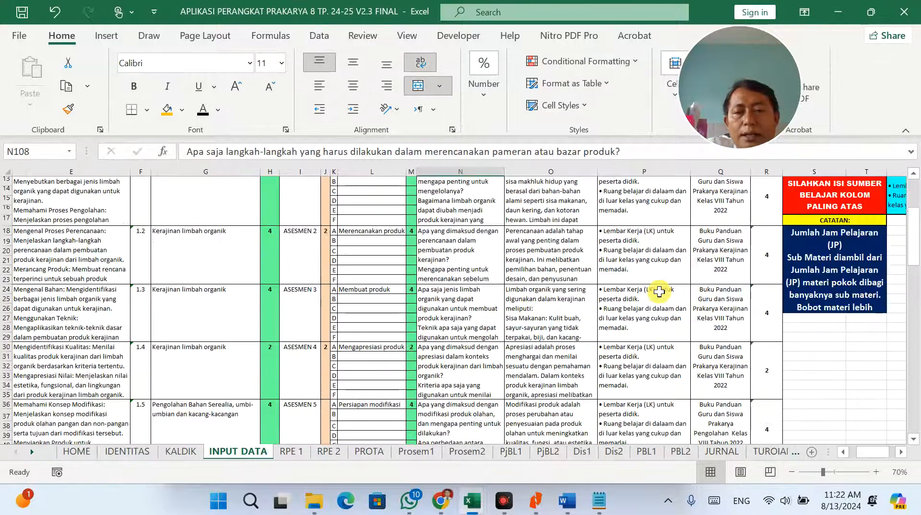
pyautogui.scroll(4, 659, 291)
# Step: Try entering 7 in the empty cell S5 on INPUT DATA and remove the entry
pyautogui.click(801, 277)
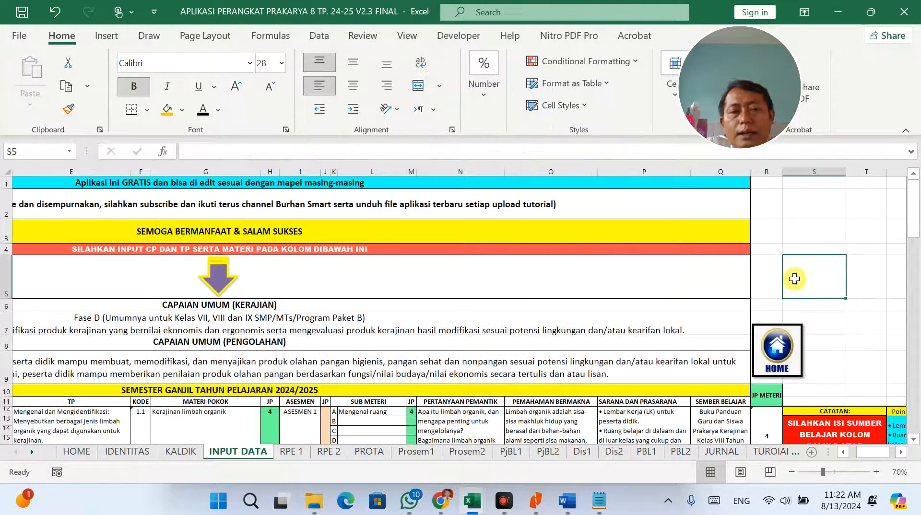
pyautogui.write('7')
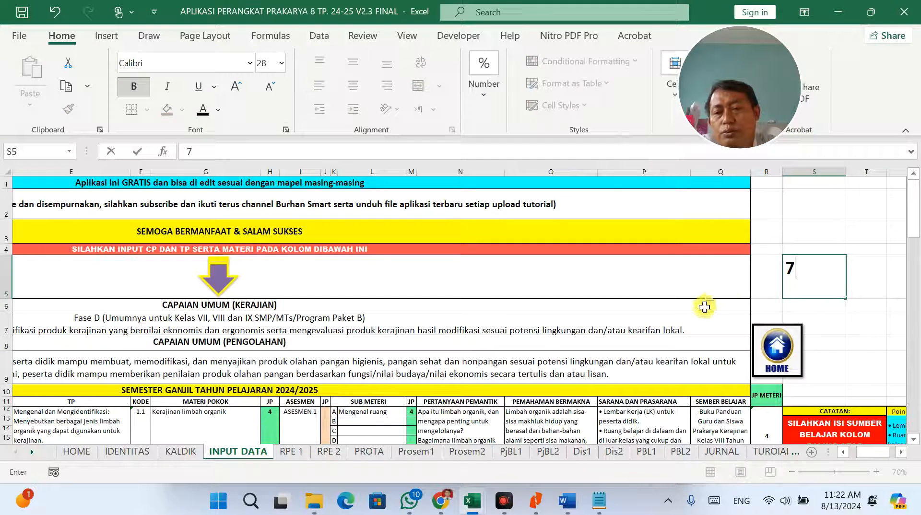
pyautogui.press('Return')
pyautogui.click(815, 275)
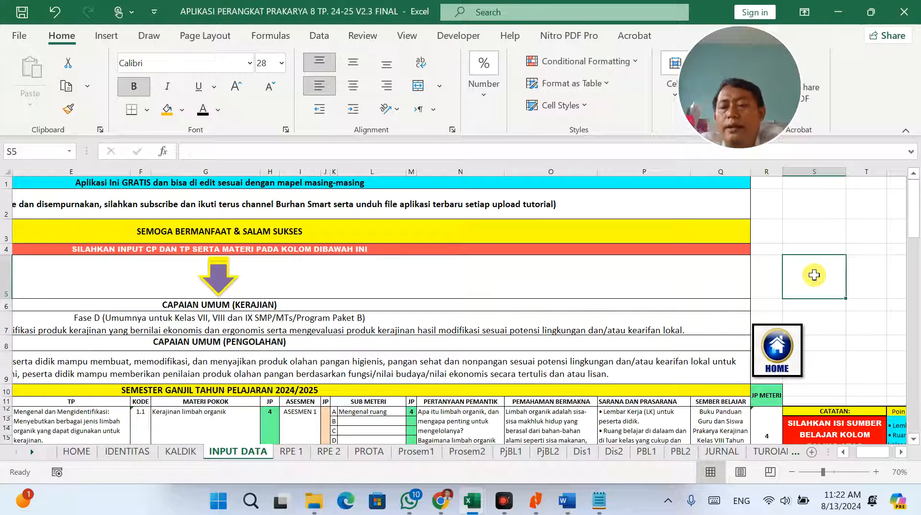